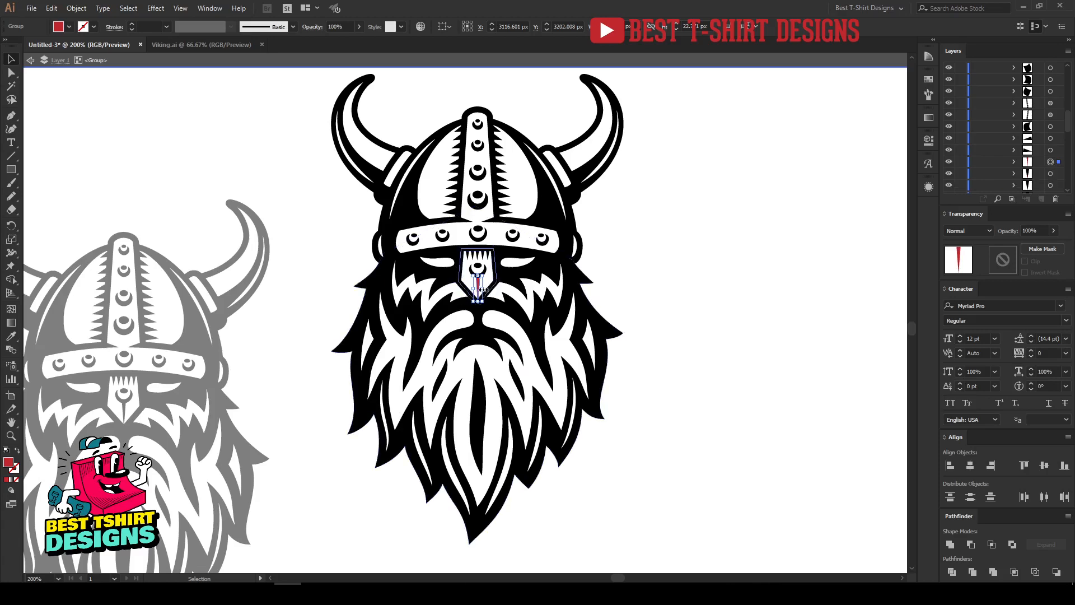
Leave the isolated group and delete the four lower copies of the Viking head
key("Escape")
scroll(653, 288, "down", 3)
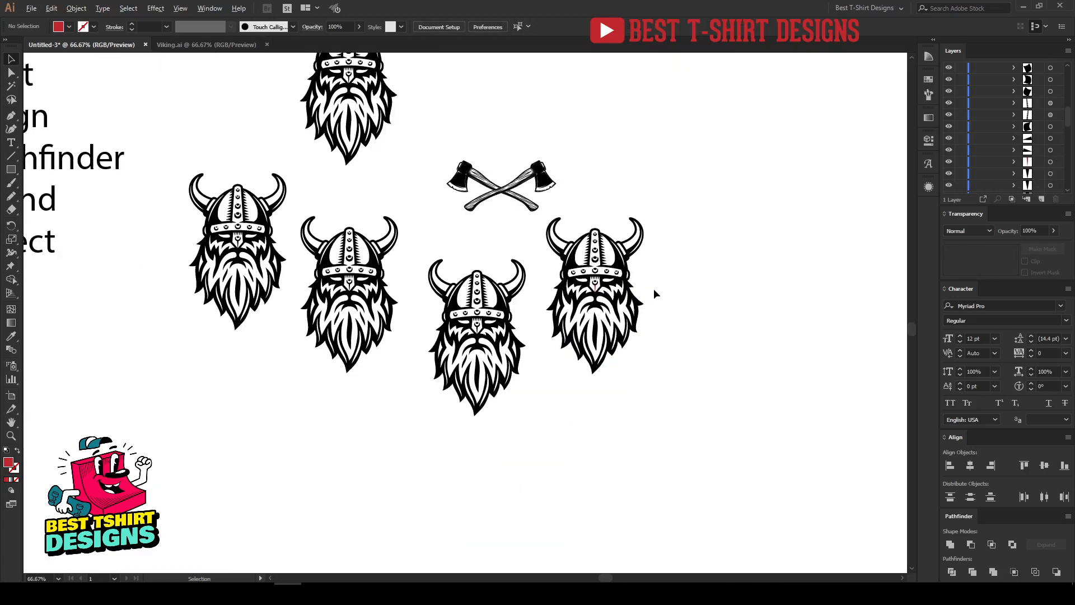
left_click_drag(614, 291, 731, 261)
left_click_drag(581, 468, 208, 259)
left_click_drag(696, 343, 641, 310)
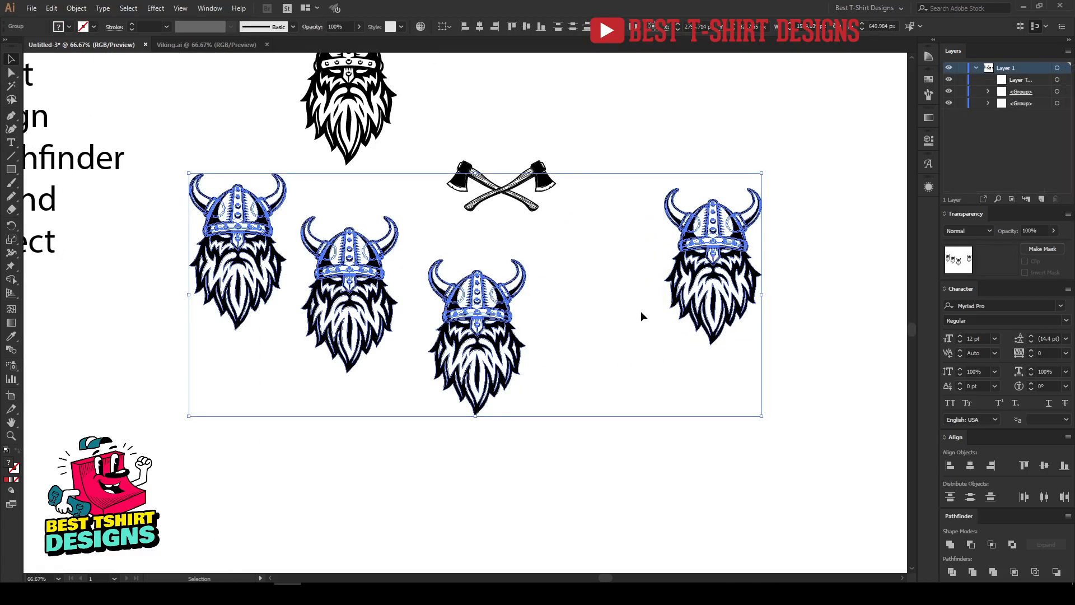
key("Delete")
scroll(557, 330, "down", 1)
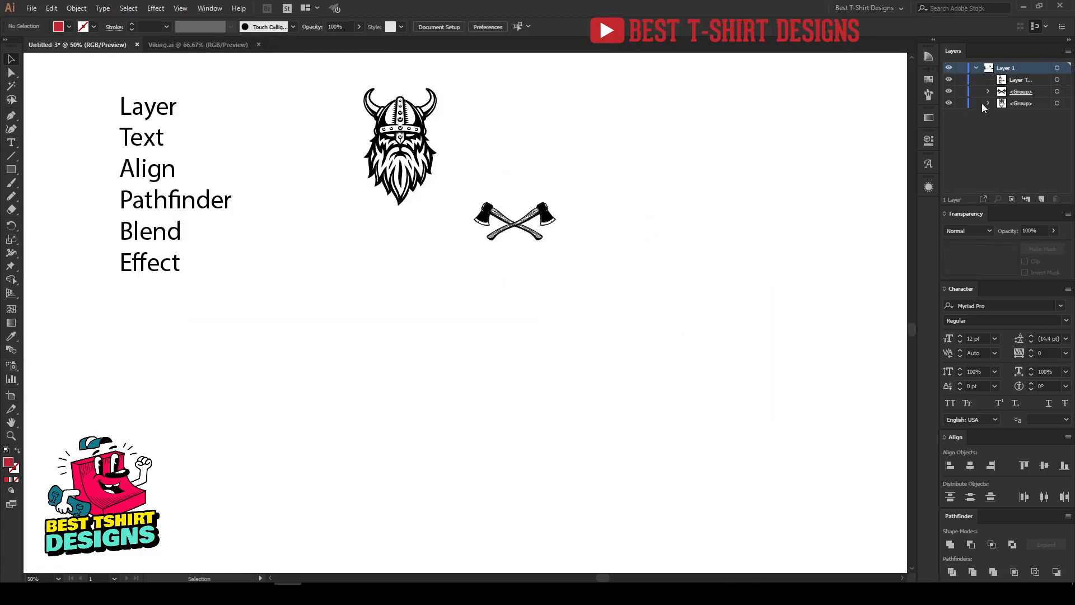
Collapse Layer 1 and move the remaining Viking head down, next to the crossed axes
left_click(976, 68)
left_click_drag(379, 129, 375, 248)
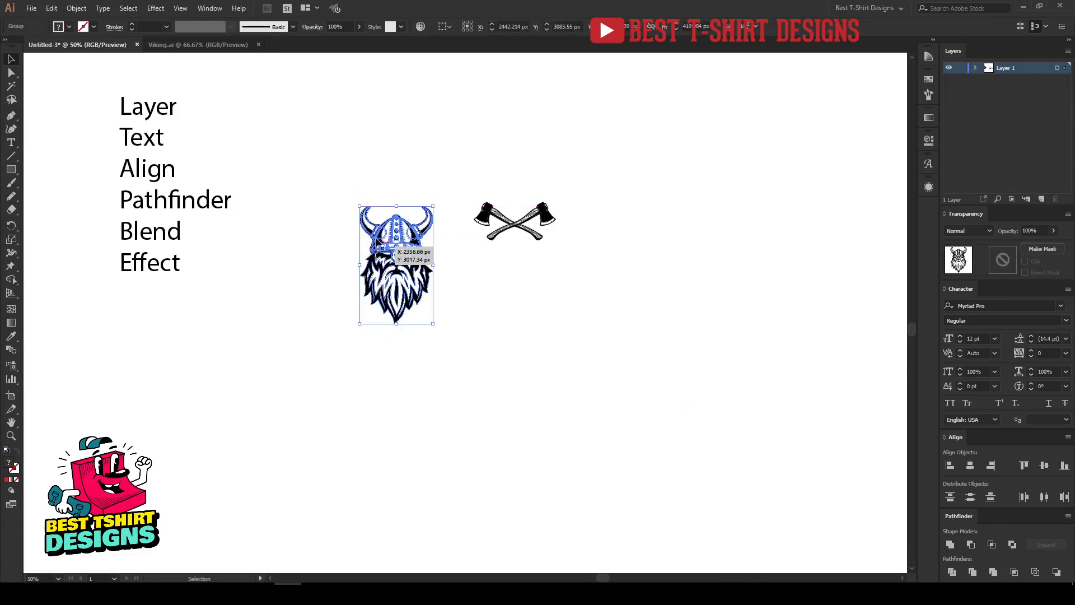
scroll(374, 249, "up", 2)
left_click(563, 326)
left_click_drag(289, 138, 551, 517)
left_click(593, 387)
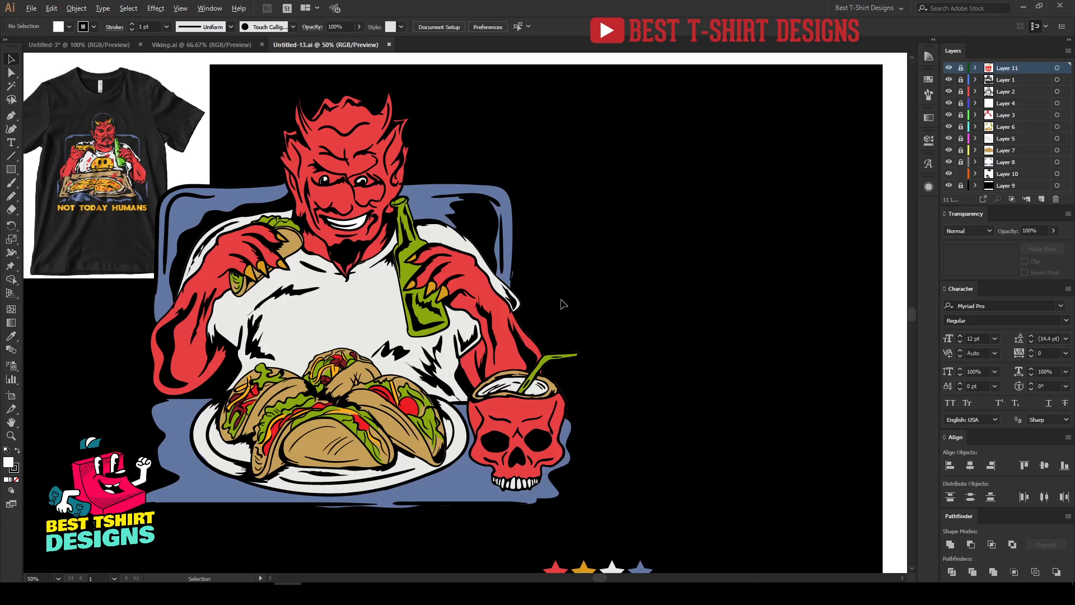
Hide and show Layer 1 several times to examine its outlines in the devil artwork of Untitled-13.ai
scroll(564, 304, "down", 1)
left_click_drag(164, 127, 630, 511)
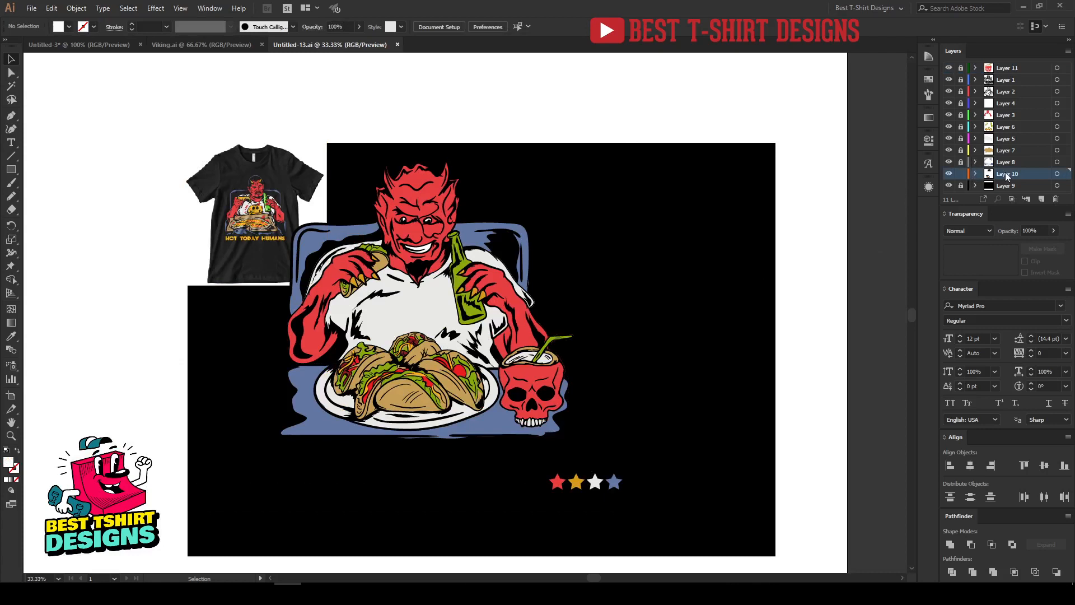
left_click(949, 81)
left_click(950, 81)
left_click(949, 80)
left_click(949, 80)
left_click(949, 80)
left_click(949, 80)
Try to move the unlocked Layer 1 outlines away from the color artwork, undo the move and lock the layer again
left_click(960, 80)
left_click(487, 303)
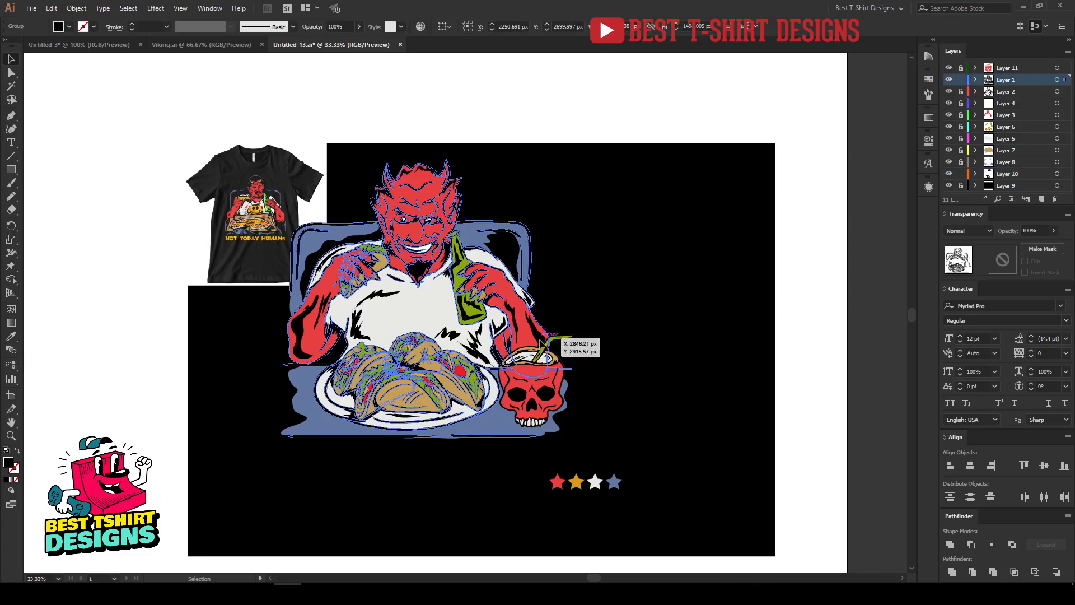
left_click_drag(541, 332, 714, 301)
key("ctrl+z")
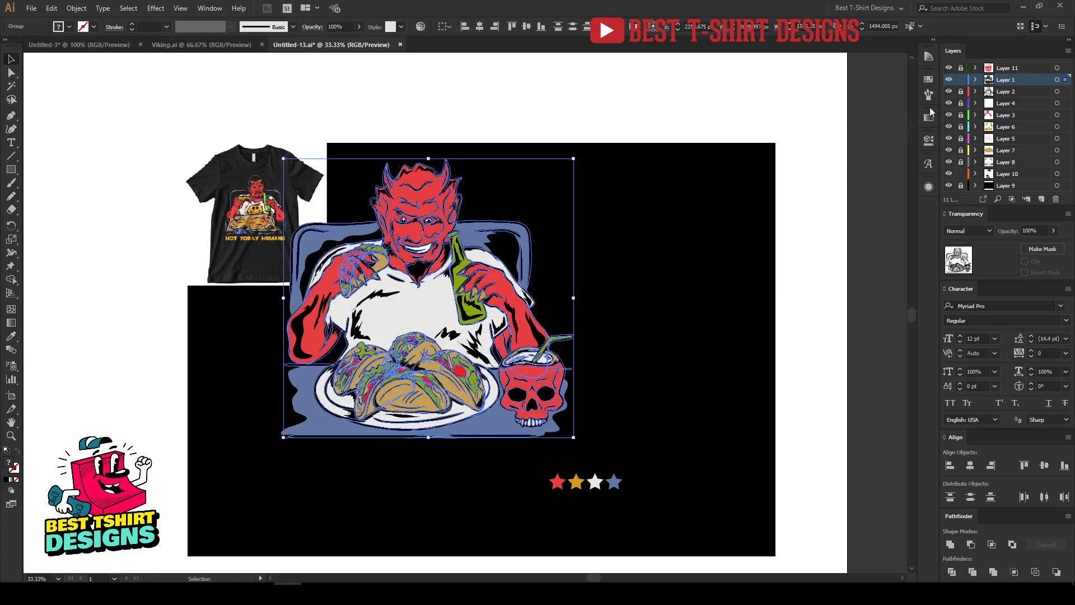
left_click(960, 80)
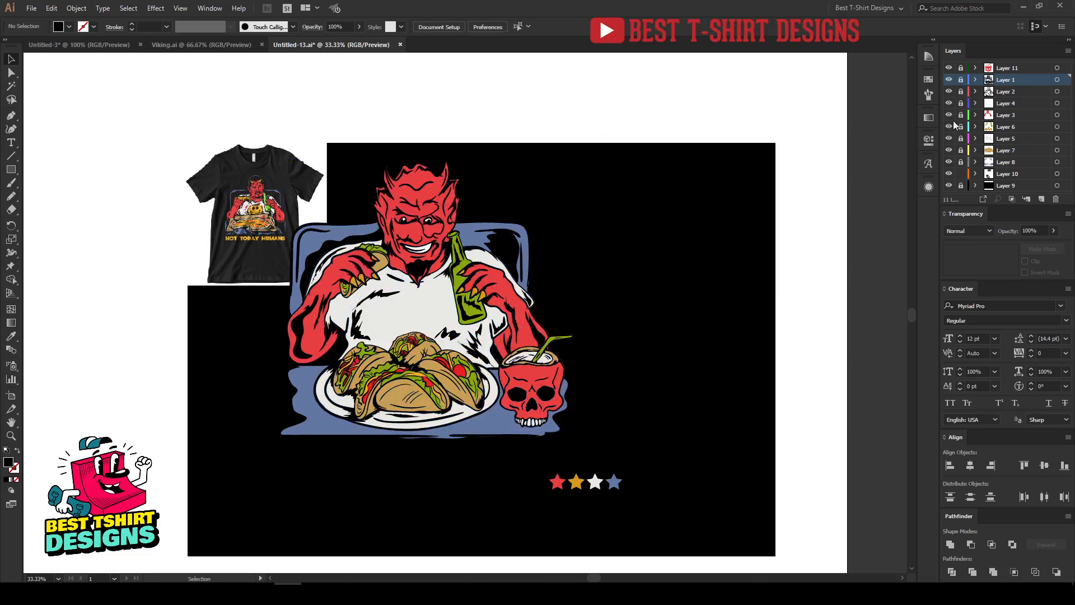
Hide and show Layer 3 and Layer 5 to examine which parts of the artwork they hold
left_click(948, 115)
left_click(948, 115)
left_click(948, 138)
left_click(949, 140)
Add a new locked layer above Layer 1 and return to the Untitled-3 document
left_click(1041, 200)
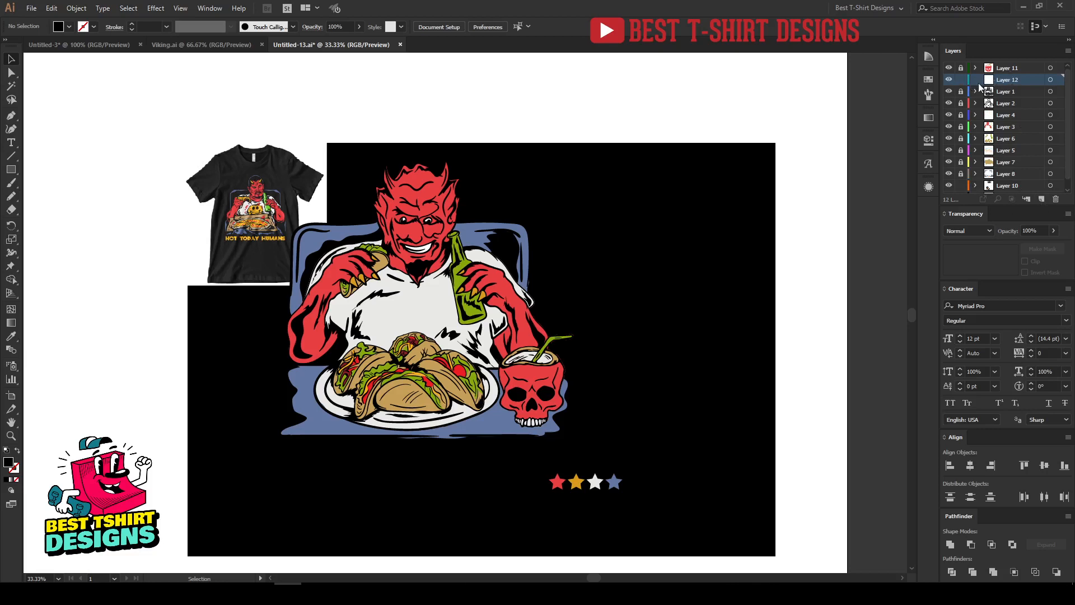
left_click(961, 80)
left_click(194, 46)
left_click(122, 45)
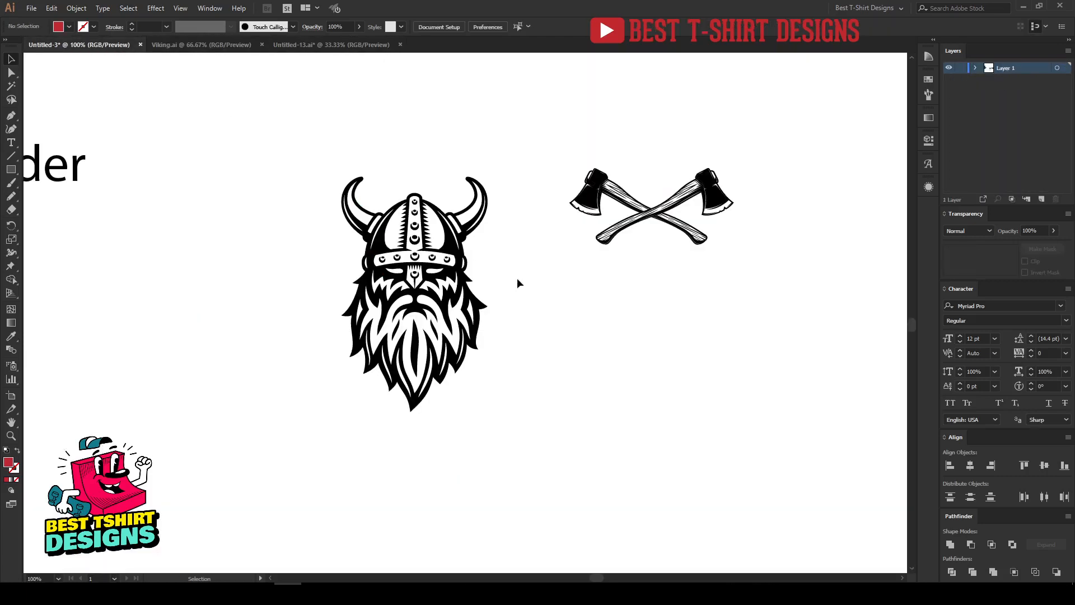
Move the Viking head up and closer to the word list, above the level of the axes
scroll(516, 278, "down", 1)
left_click_drag(314, 139, 526, 444)
left_click(596, 403)
scroll(358, 245, "up", 2)
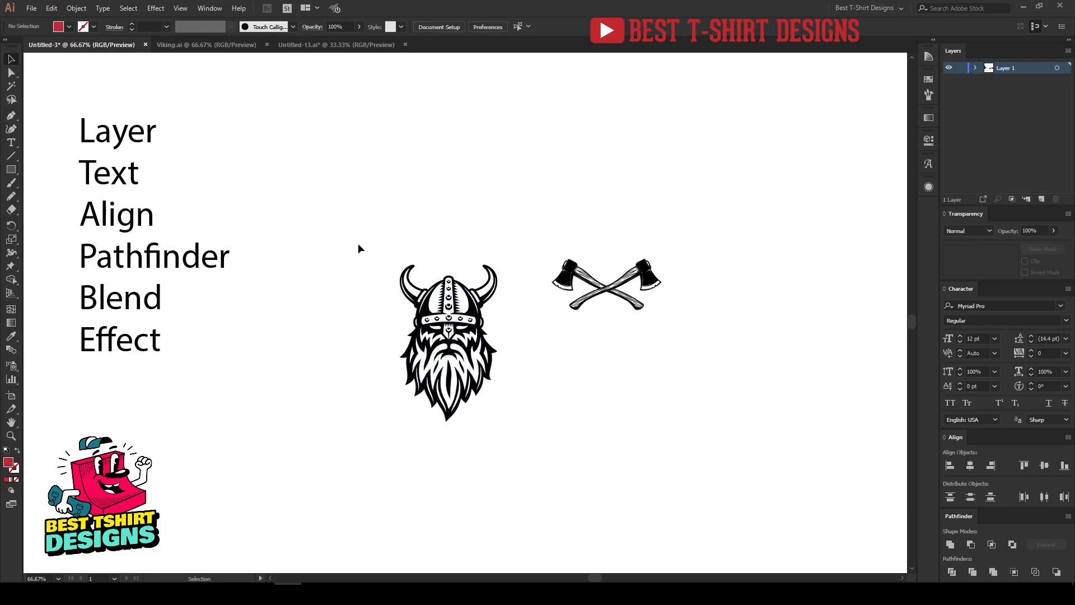
left_click_drag(318, 181, 545, 491)
left_click_drag(477, 386, 441, 289)
left_click(501, 398)
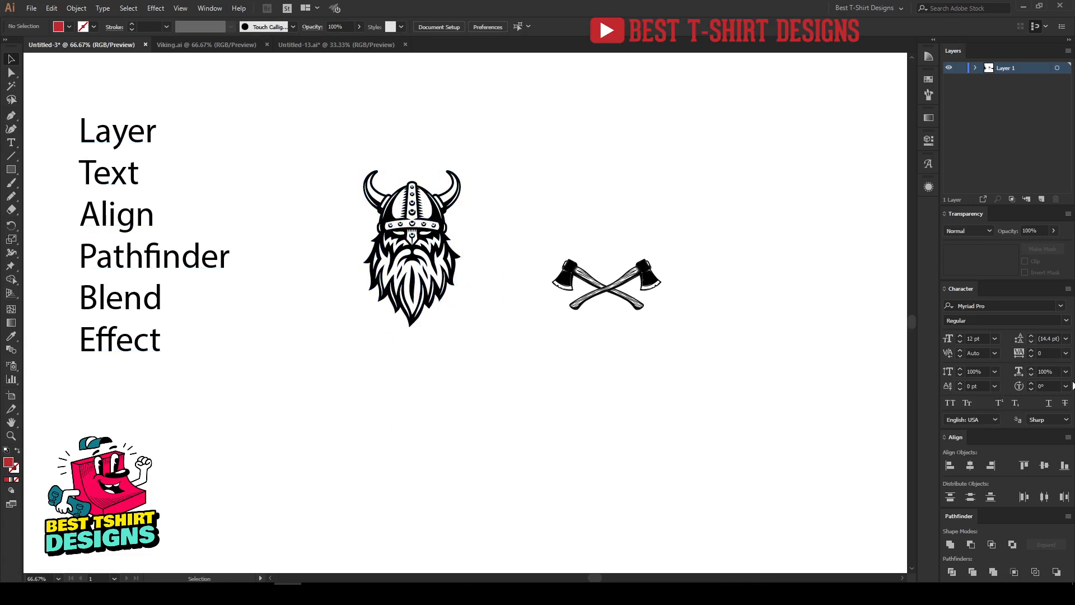
Add a "Lorem ipsum" text line with the Type Tool below the Viking head and enlarge it to about 117 pt
left_click(9, 142)
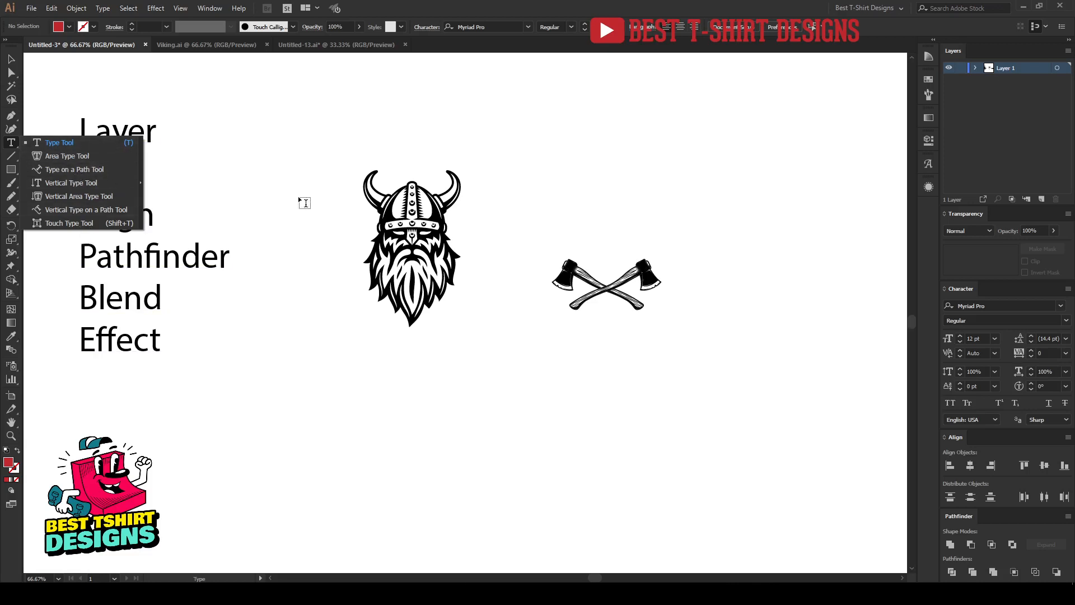
left_click(60, 142)
left_click(273, 373)
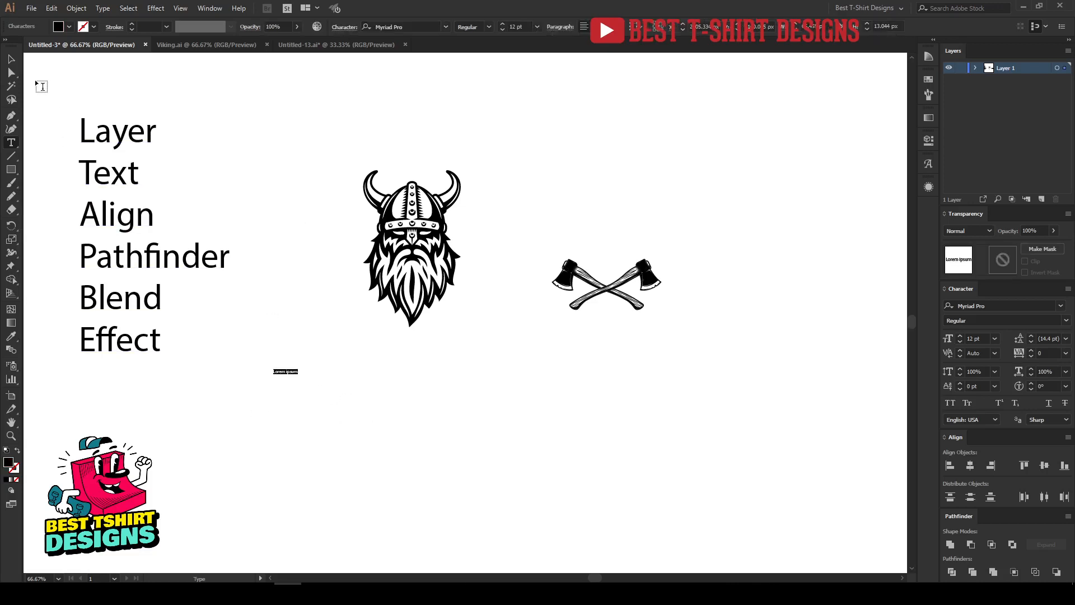
left_click(13, 59)
left_click_drag(298, 376, 468, 471)
left_click(431, 503)
left_click(397, 594)
Paste a large "Blend" text below "Lorem ipsum" and move both texts up under the Viking head
left_click(571, 308)
left_click_drag(486, 234, 327, 237)
key("ctrl+c")
left_click(298, 318)
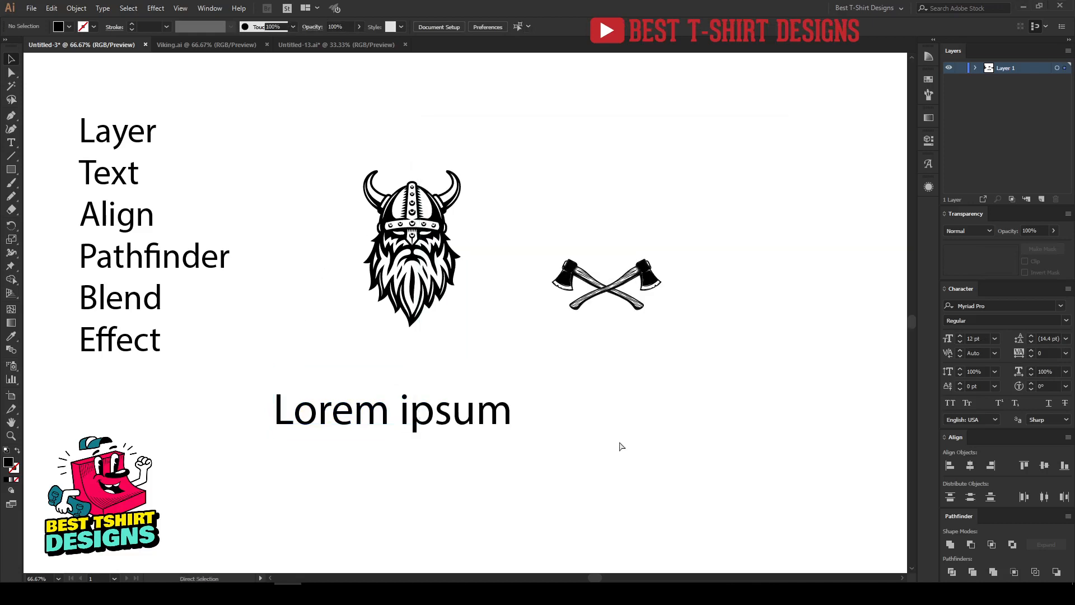
key("ctrl+v")
left_click_drag(470, 314, 461, 526)
left_click_drag(418, 428, 405, 363)
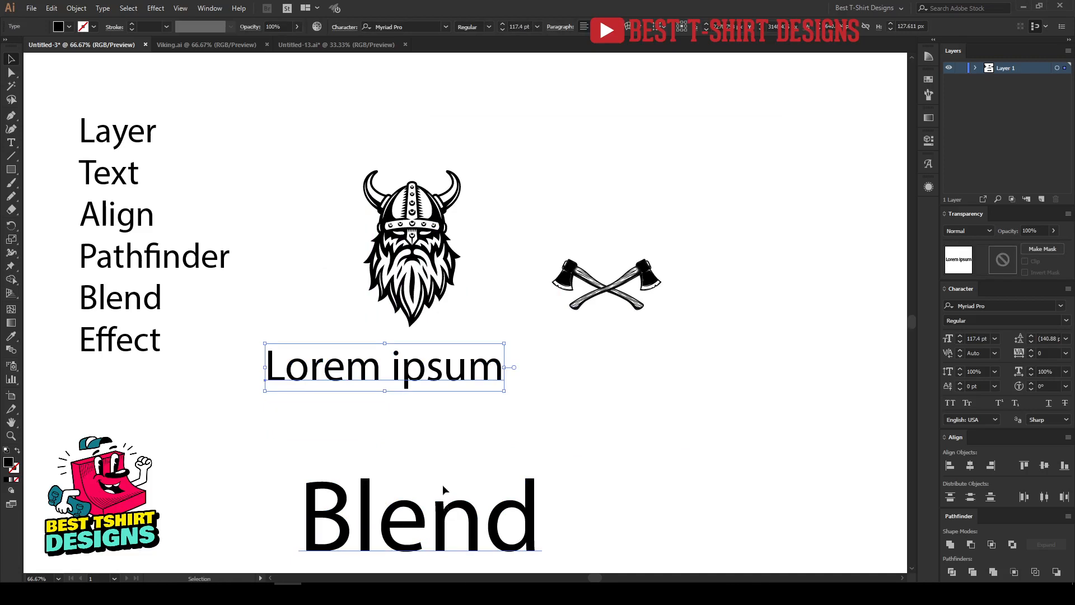
left_click_drag(420, 515, 416, 470)
Move the word list closer to the Viking head and group the two objects
left_click_drag(154, 252, 238, 263)
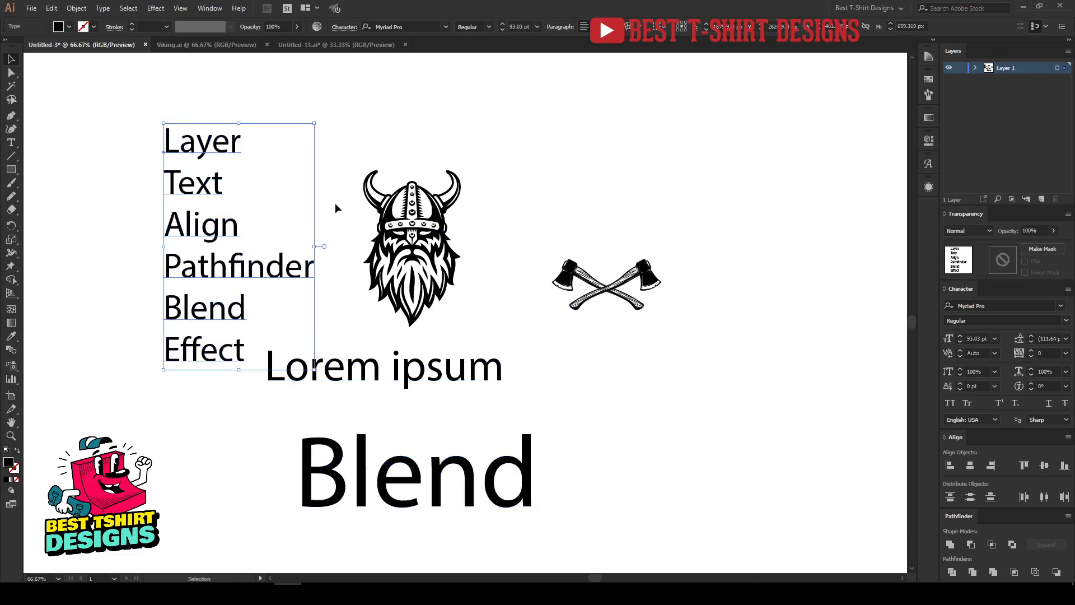
left_click_drag(104, 111, 409, 262)
key("ctrl+g")
Nest the group by grouping it successively with the crossed axes, the "Lorem ipsum" text and the large "Blend" text
left_click_drag(97, 155, 640, 308)
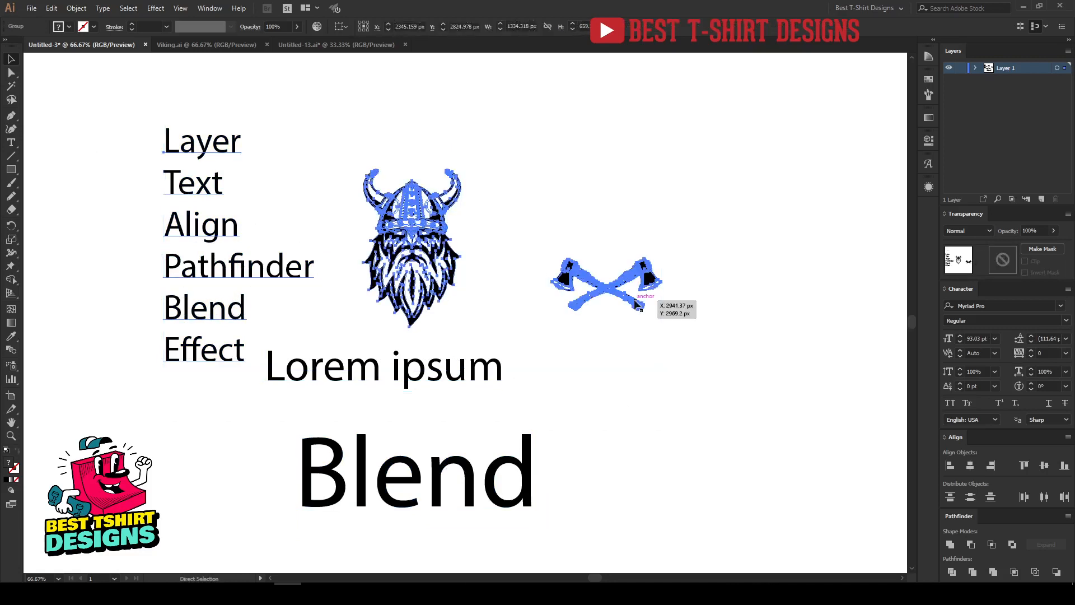
key("ctrl+g")
left_click_drag(114, 179, 545, 417)
key("ctrl+g")
left_click_drag(122, 238, 590, 540)
key("ctrl+g")
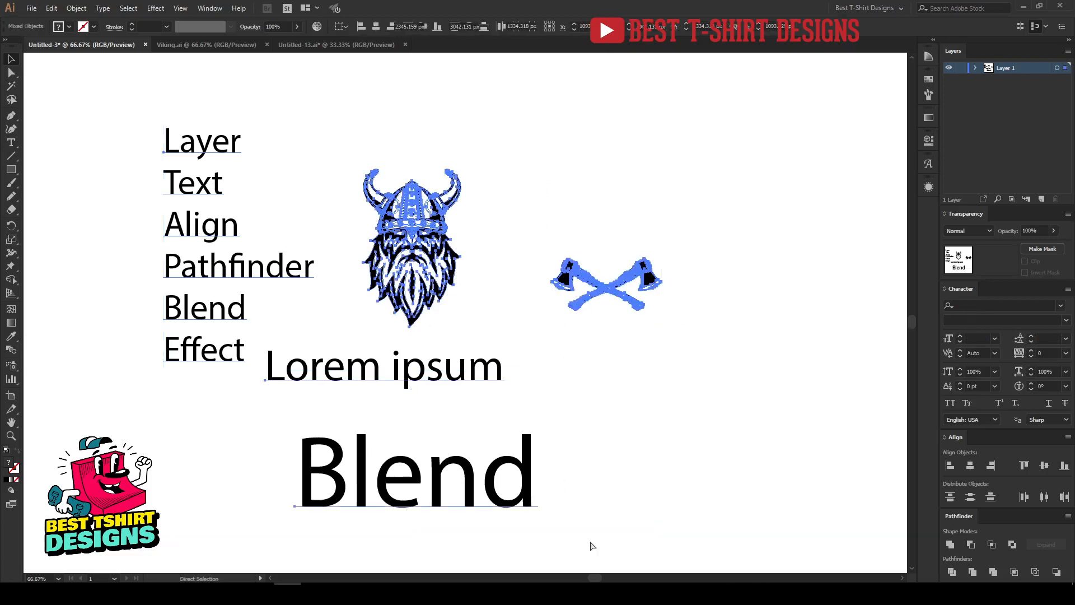
left_click(669, 484)
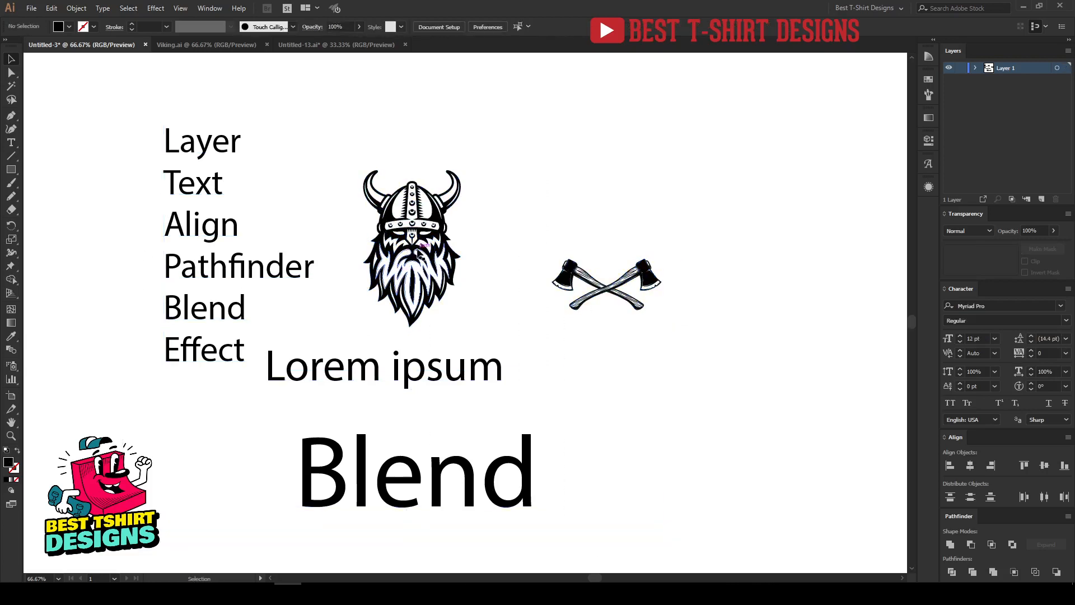
Enter the nested groups level by level until the word list's text is open for editing, and leave isolation mode
left_click(202, 275)
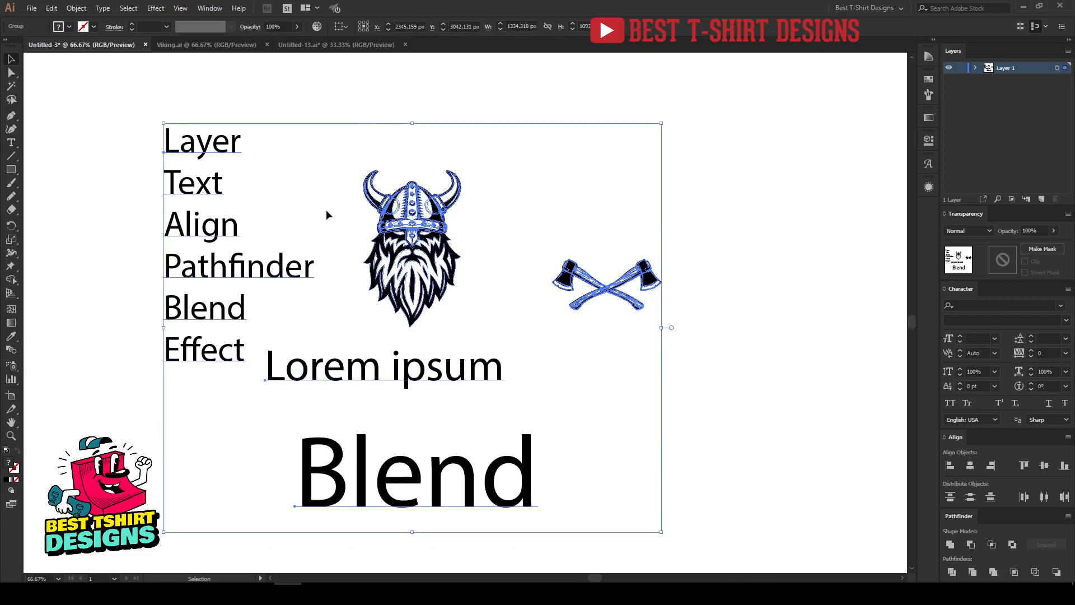
double_click(250, 279)
left_click(250, 278)
double_click(250, 278)
left_click(250, 278)
double_click(251, 279)
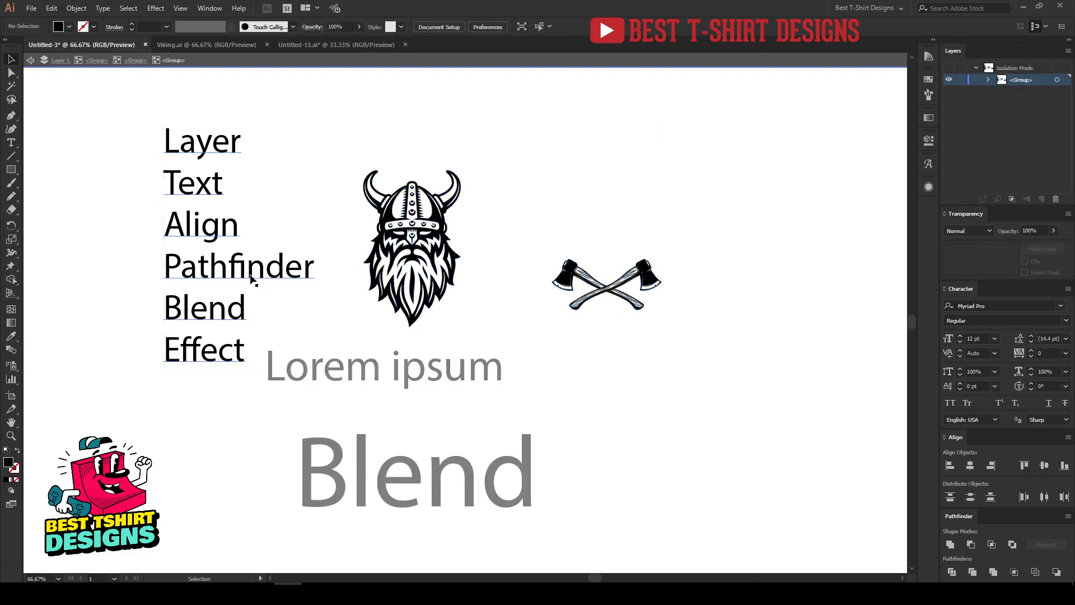
left_click(250, 278)
double_click(251, 278)
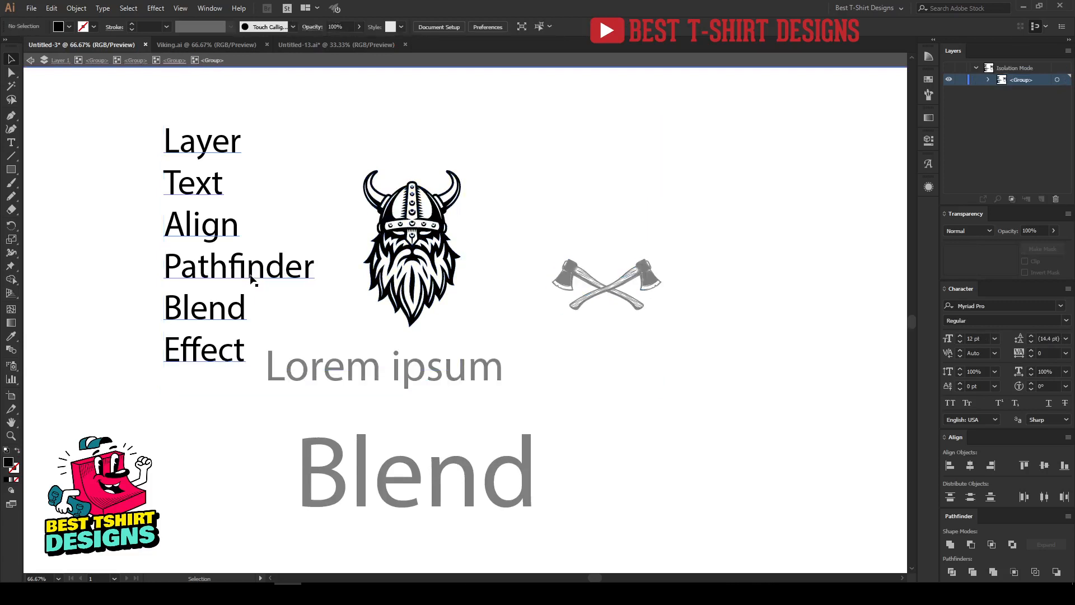
left_click(250, 278)
double_click(248, 270)
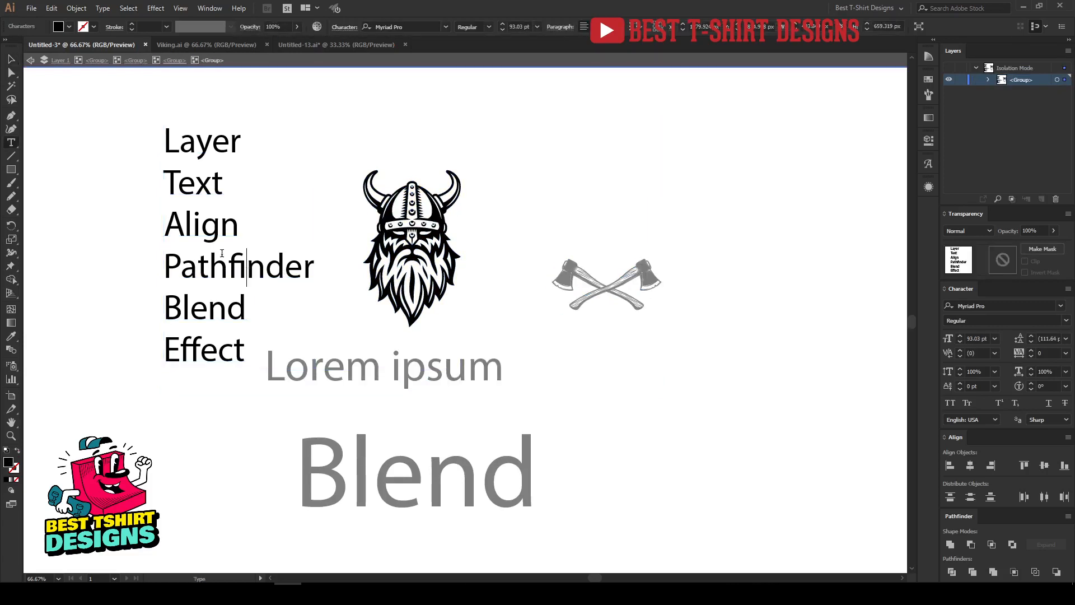
left_click(12, 61)
double_click(312, 201)
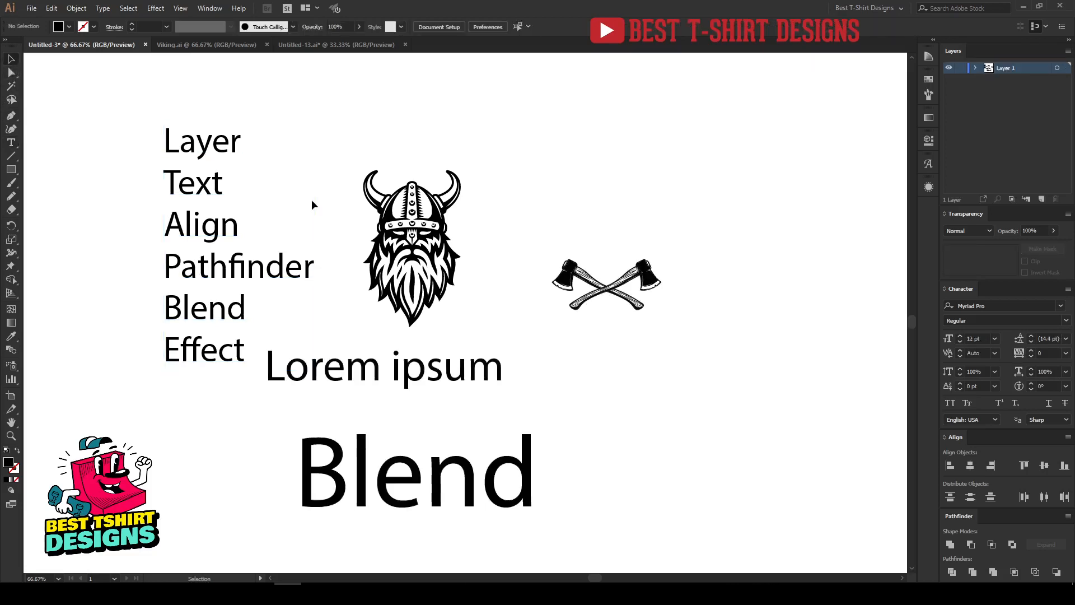
Select letters of the "Pathfinder" entry directly inside the grouped word list with the Type Tool
left_click(10, 143)
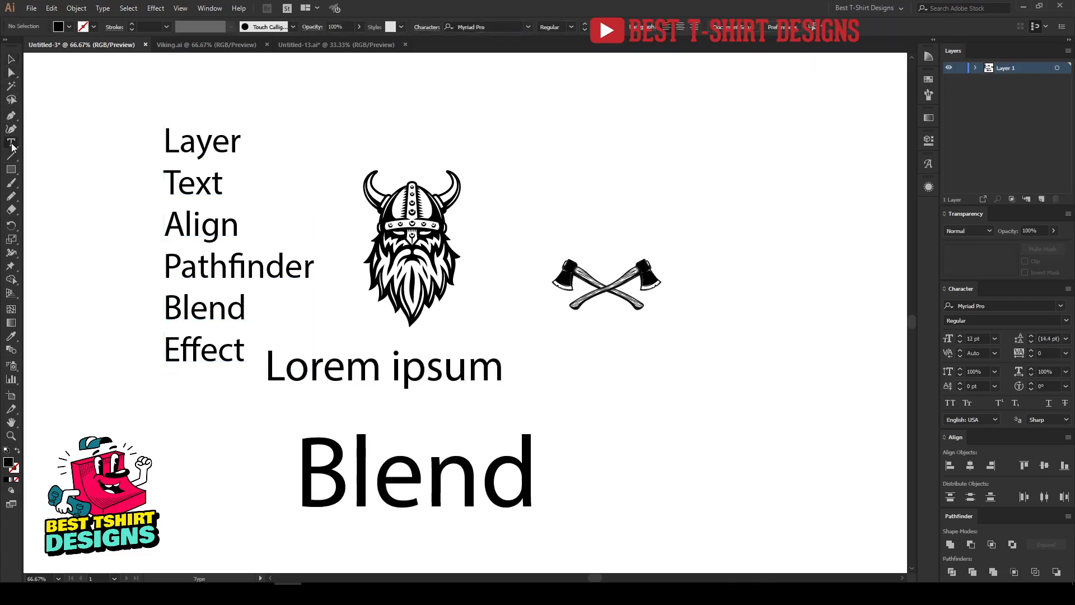
left_click(216, 270)
left_click_drag(197, 268, 287, 268)
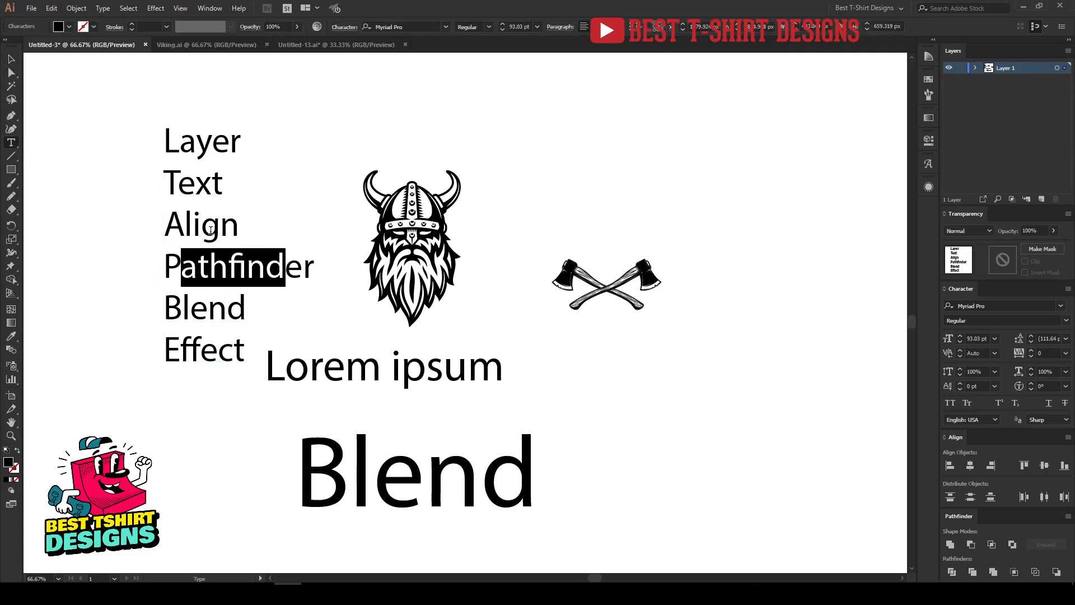
left_click_drag(210, 230, 180, 230)
left_click_drag(181, 269, 298, 271)
left_click(11, 58)
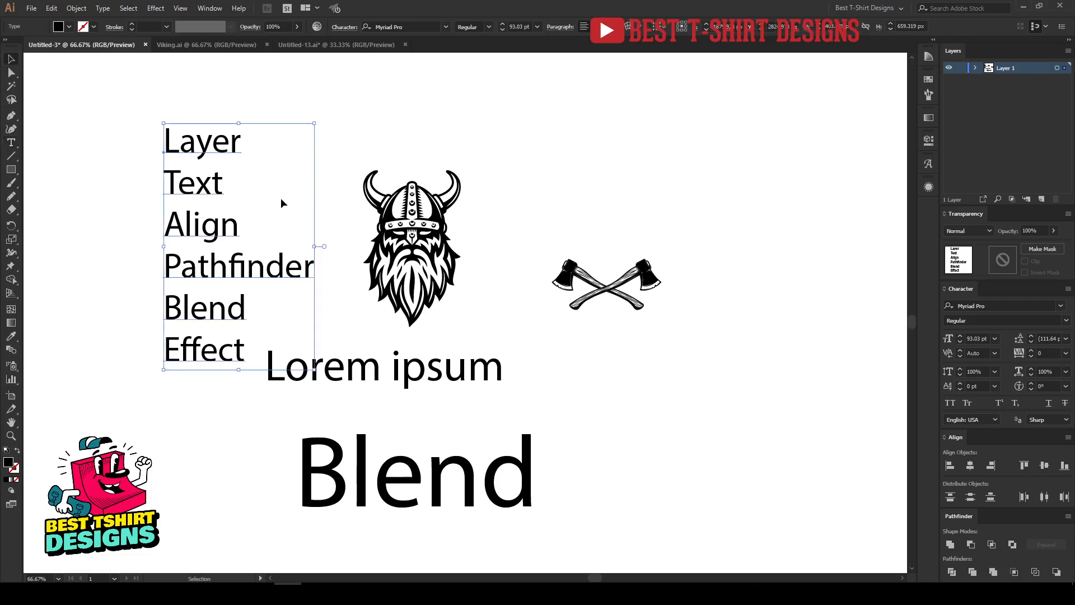
Select the whole group and place the text cursor directly in its "Lorem ipsum" and large "Blend" texts
left_click(281, 197)
key("ctrl+a")
left_click(283, 274)
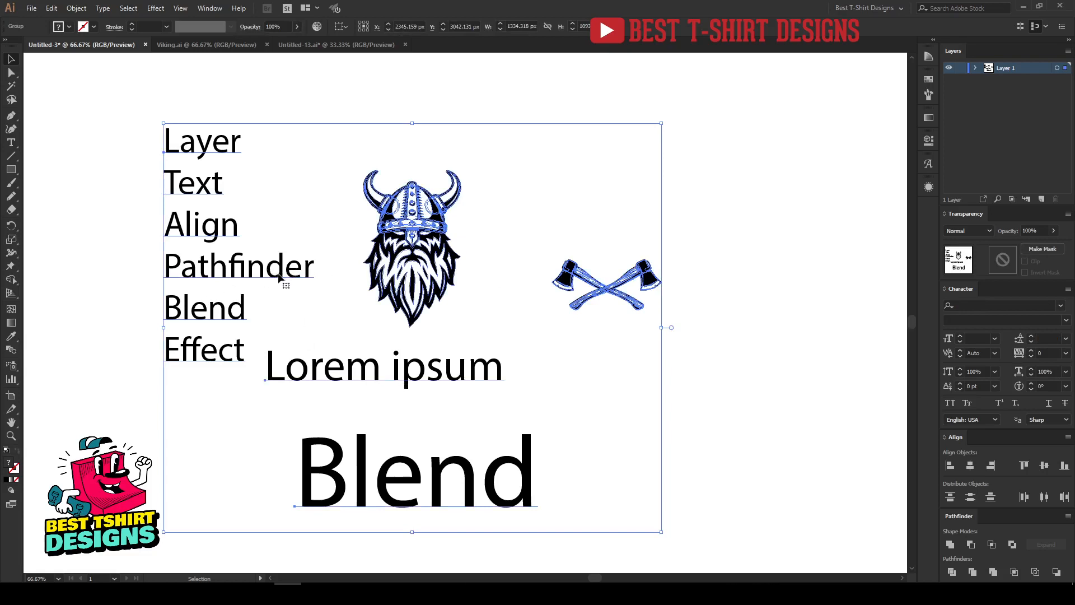
double_click(247, 267)
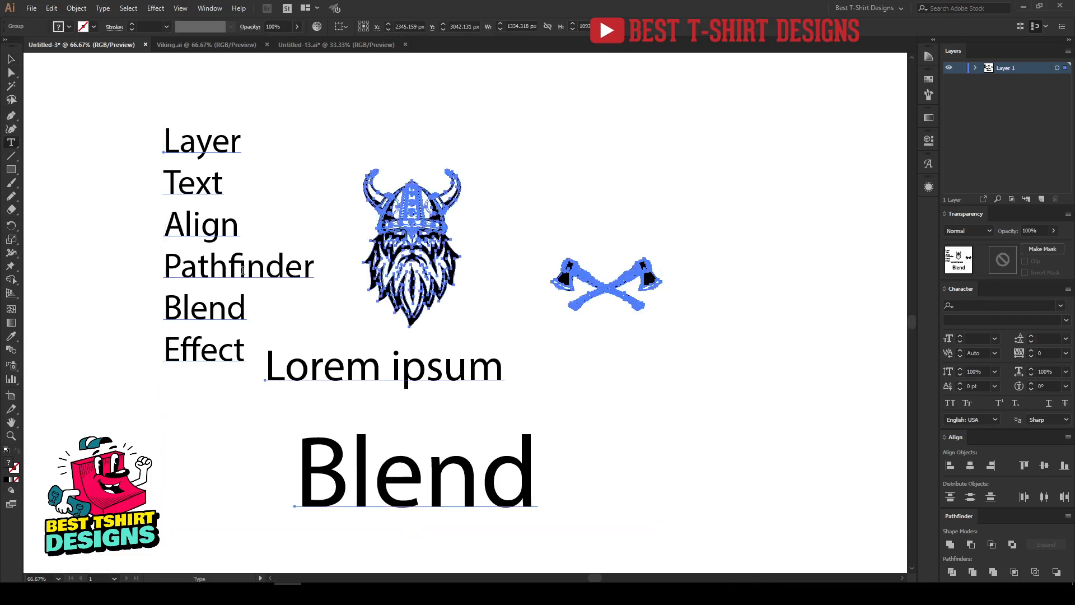
left_click(347, 363)
left_click(424, 473)
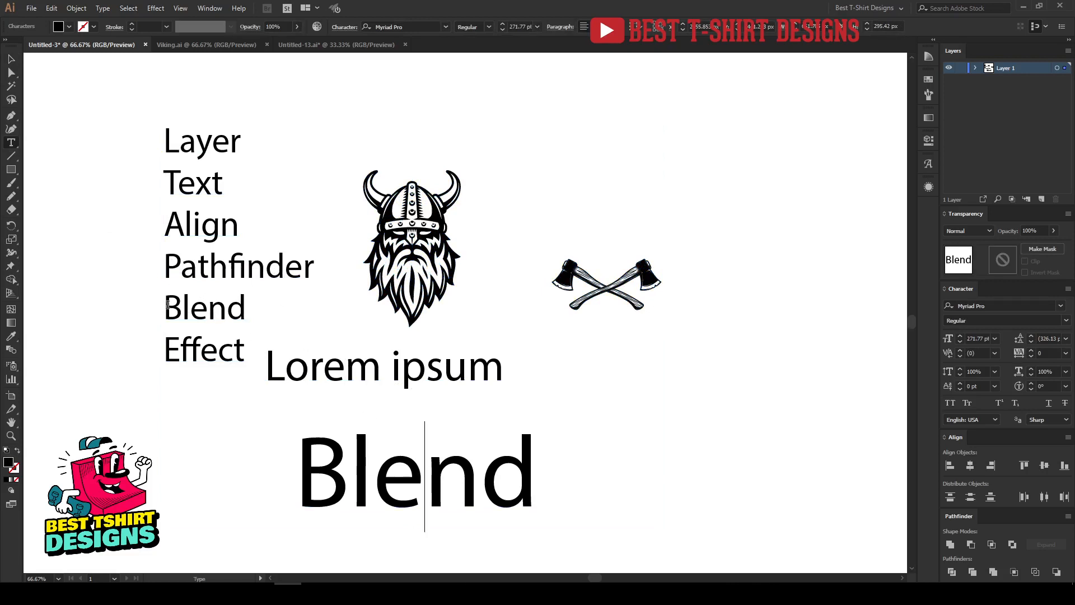
Extend the "Blend" entry of the grouped word list to read "Blend tool" and deselect the text
left_click_drag(165, 308, 274, 316)
left_click(253, 318)
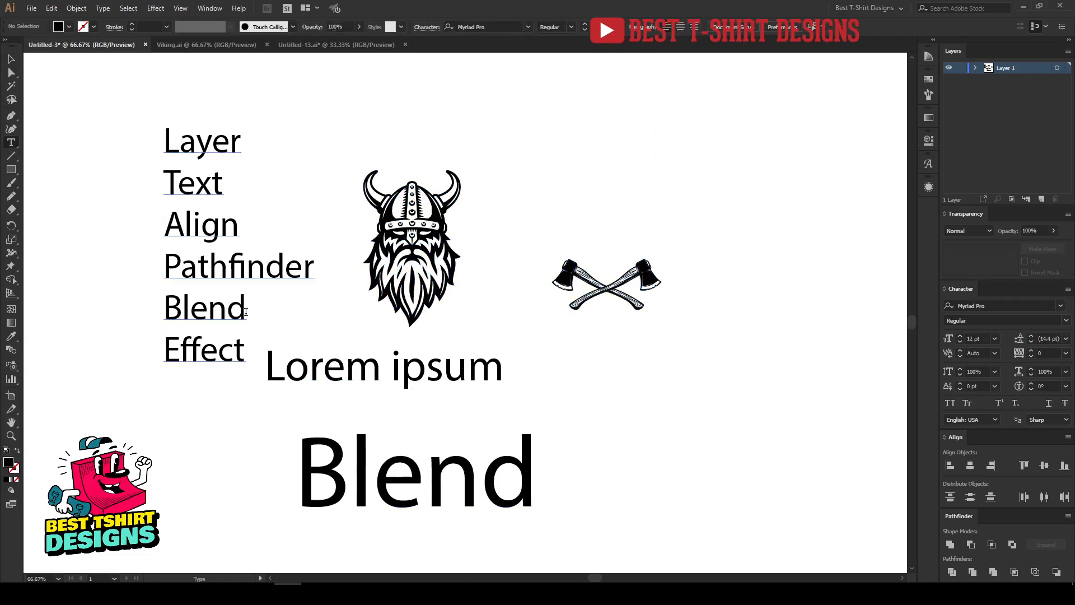
left_click(241, 314)
key("End")
type("tool")
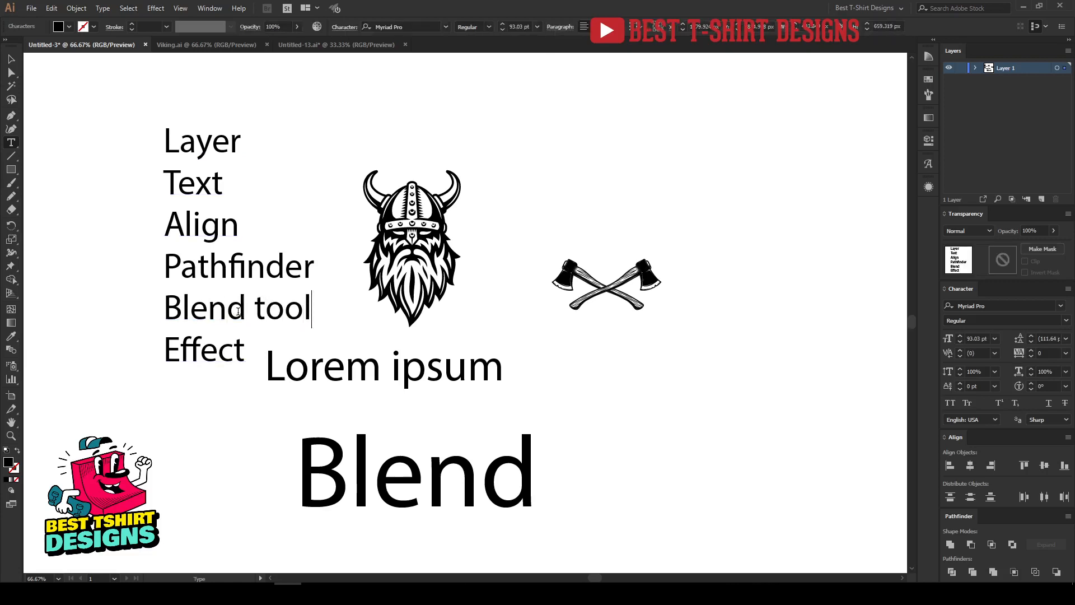
left_click(11, 59)
left_click(103, 239)
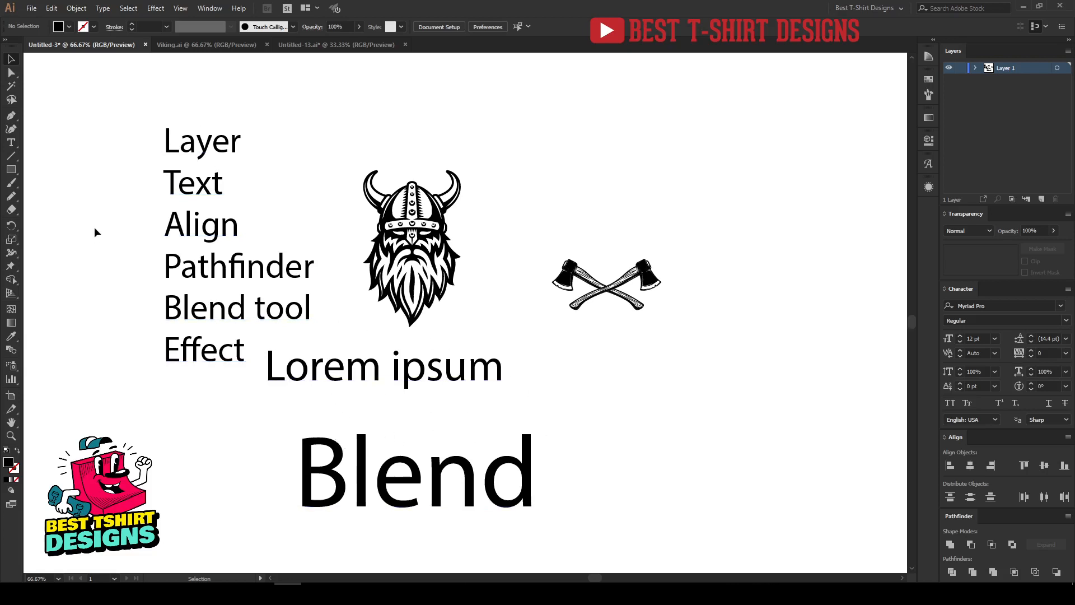
Ungroup the whole artwork group and move the large "Blend" text slightly on its own
left_click(410, 412)
right_click(465, 307)
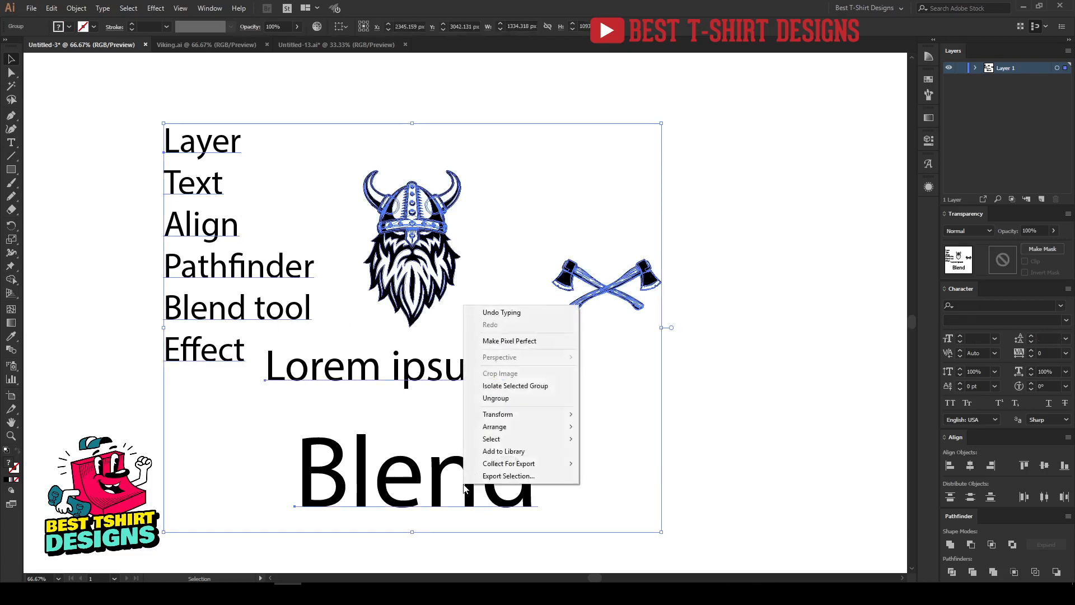
left_click(494, 402)
left_click(576, 448)
scroll(571, 448, "down", 1)
left_click_drag(480, 404, 464, 457)
scroll(464, 434, "down", 1)
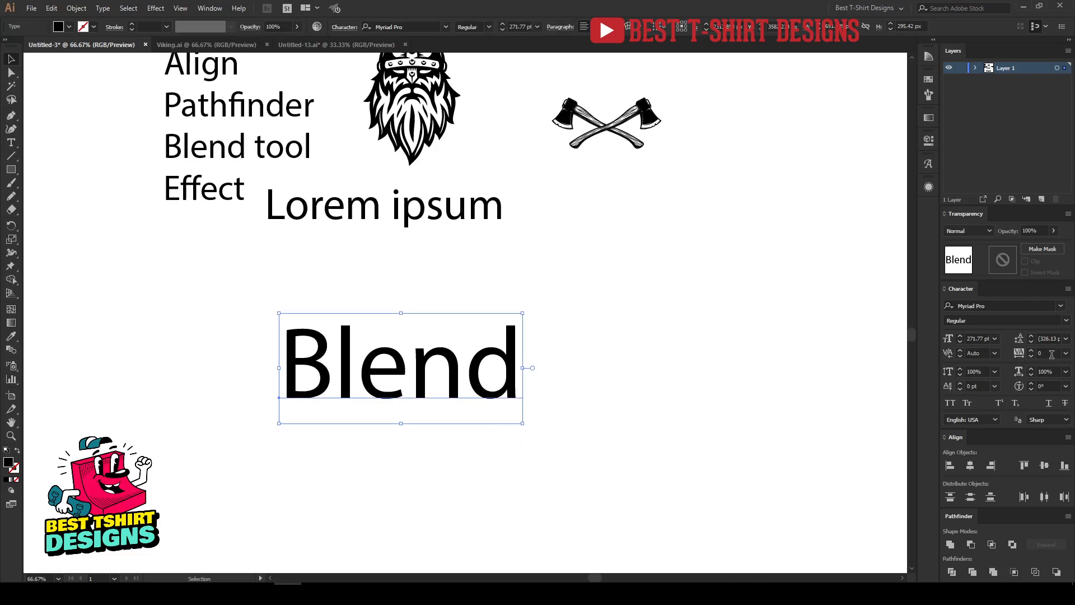
Widen the tracking of the large "Blend" text in small increments
left_click(1052, 354)
key("Up")
key("Up")
key("Up")
key("Up")
key("Up")
key("Up")
key("Up")
key("Up")
key("Up")
key("Up")
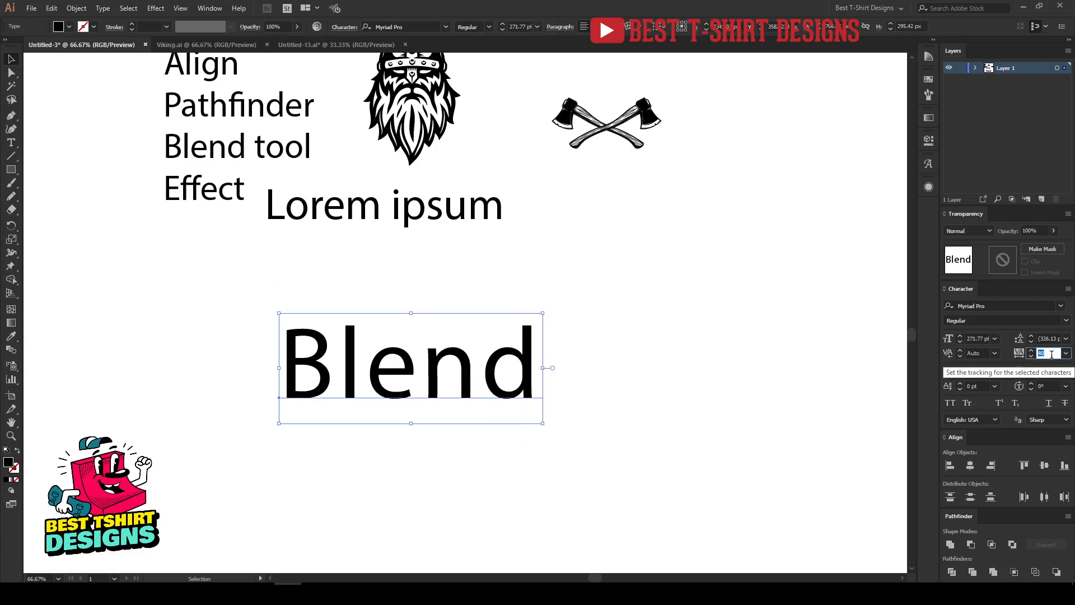
Tighten the tracking of the large "Blend" text to -130 so its letters overlap
key("Down")
key("Down")
key("Down")
key("Down")
key("Down")
key("Down")
key("Down")
key("Down")
key("Down")
key("Down")
key("Down")
key("Down")
key("Down")
key("Down")
key("Down")
key("Down")
key("Down")
key("Down")
key("Down")
key("Down")
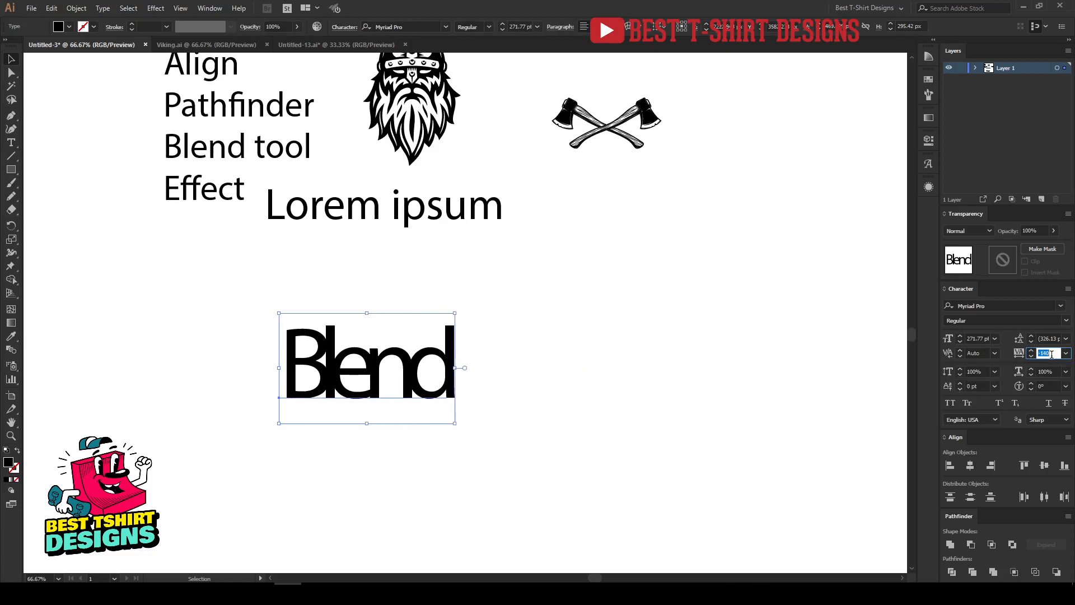
key("Up")
key("Up")
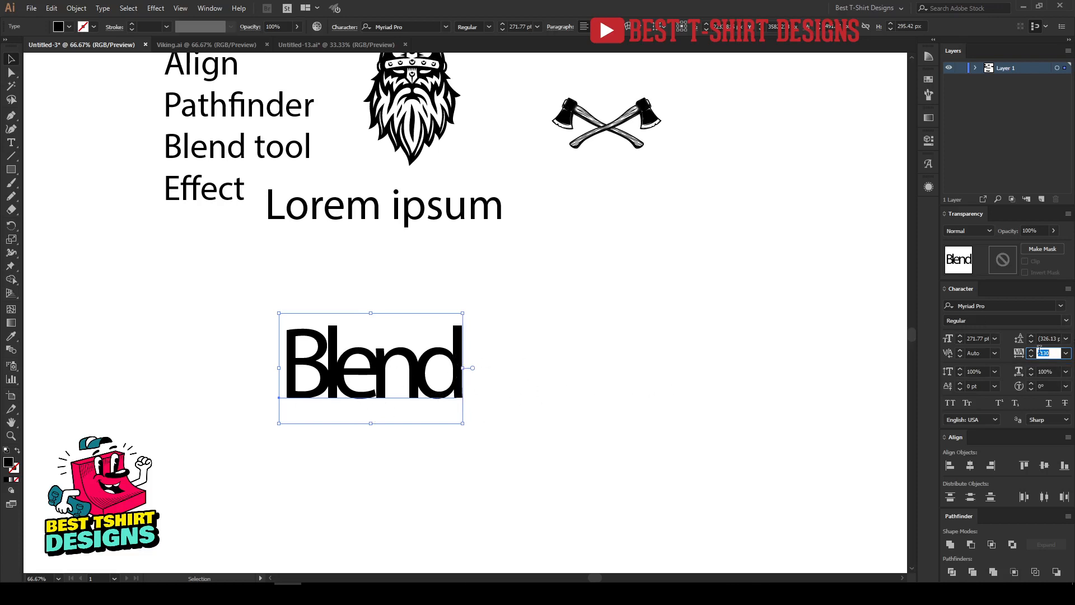
Move the large "Blend" text below and left of the word list and shift the remaining group to the right
left_click(734, 408)
left_click(417, 387)
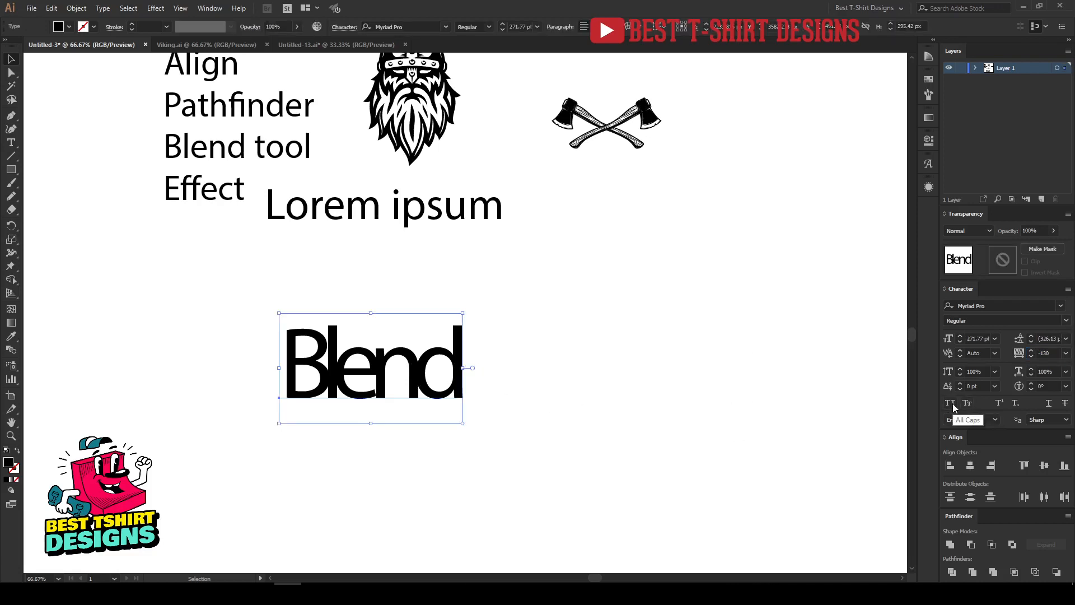
left_click_drag(412, 387, 177, 337)
left_click_drag(407, 219, 448, 252)
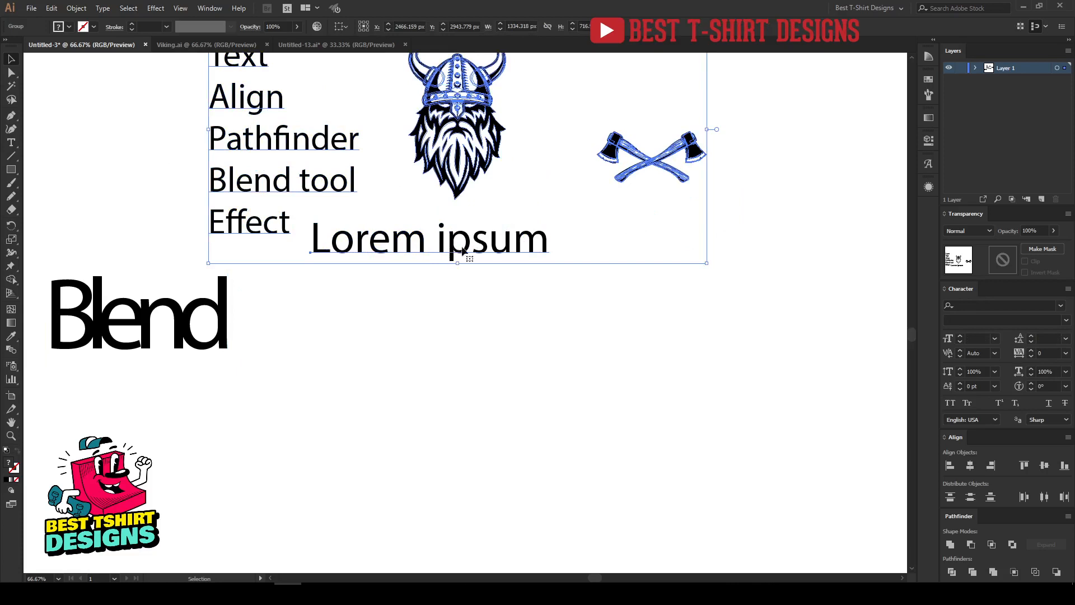
Take the "Lorem ipsum" text out of its group by cutting and pasting it as a separate object
double_click(429, 246)
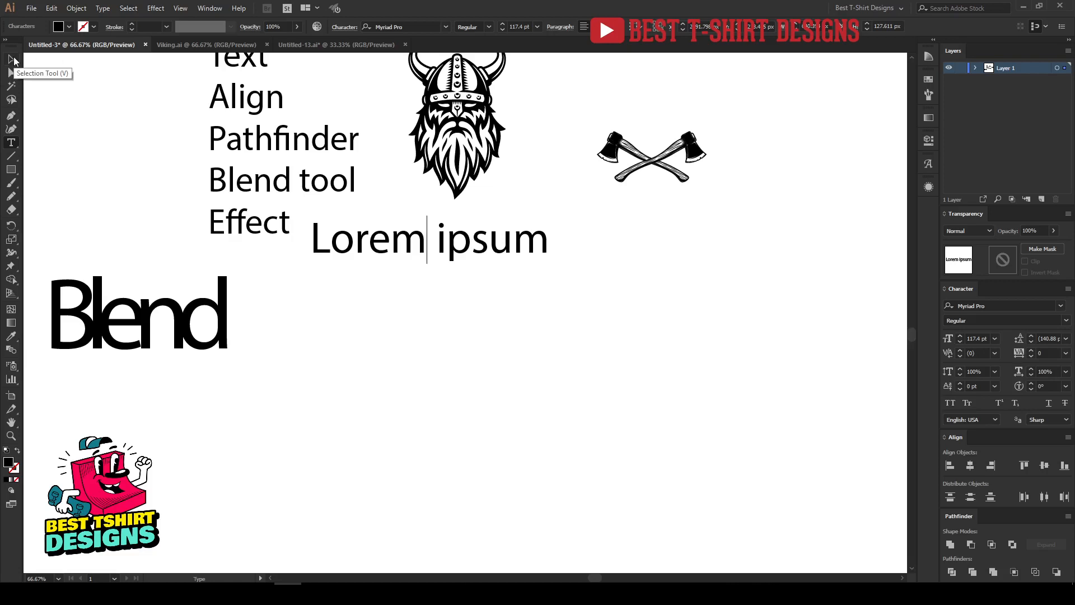
left_click(12, 60)
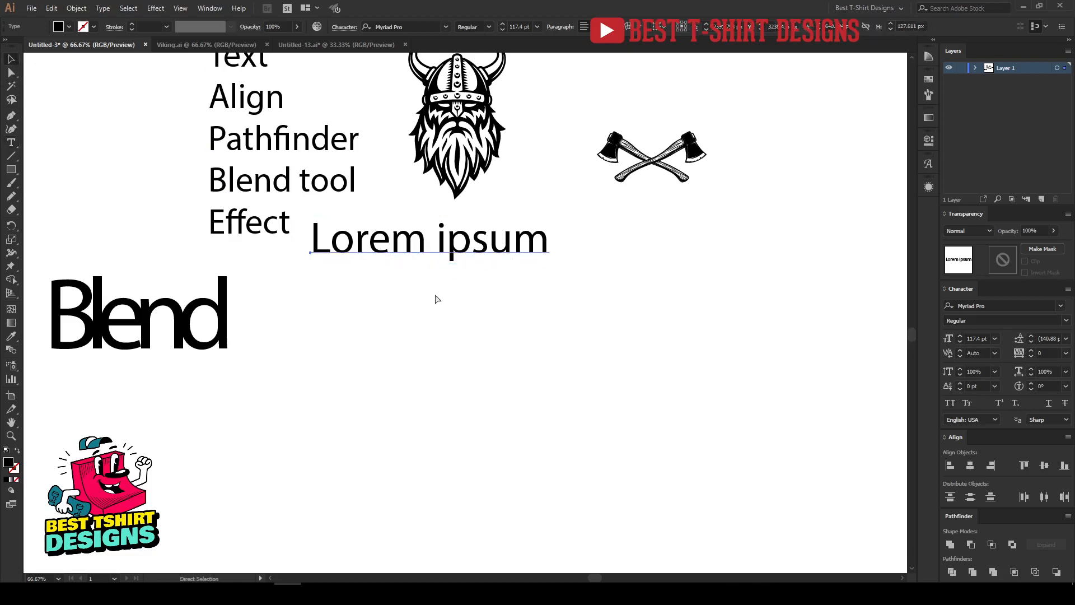
key("ctrl+x")
key("ctrl+v")
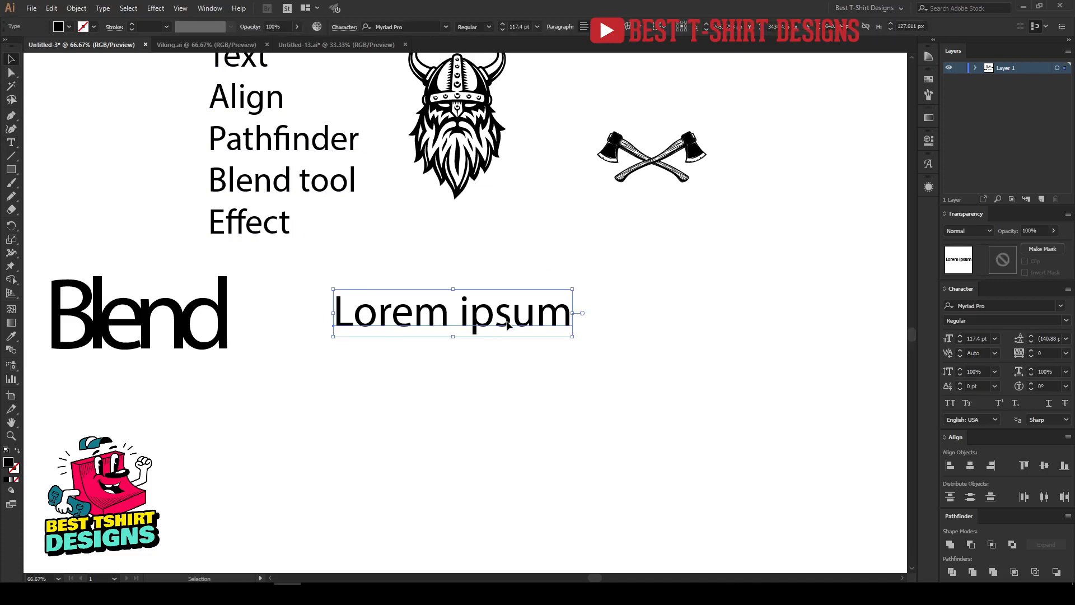
Move the pasted "Lorem ipsum" text and the remaining group independently, leaving the text below the Viking head
left_click_drag(507, 321, 521, 400)
left_click_drag(466, 149, 422, 123)
left_click_drag(540, 399, 529, 319)
left_click_drag(470, 170, 531, 211)
left_click_drag(504, 318, 509, 351)
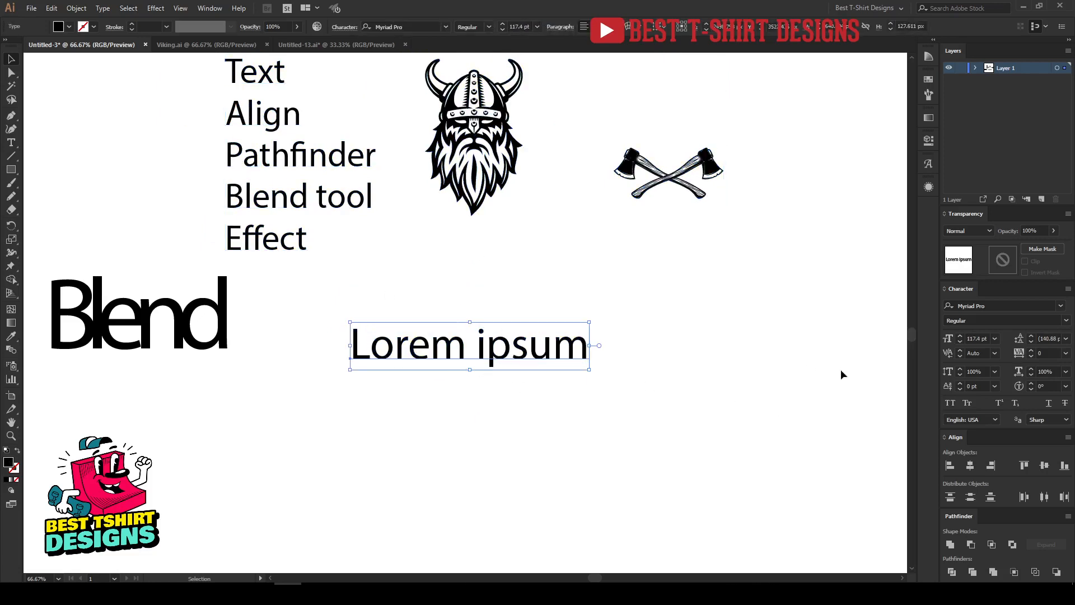
Turn All Caps on for the "Lorem ipsum" text and turn it off again
left_click(950, 406)
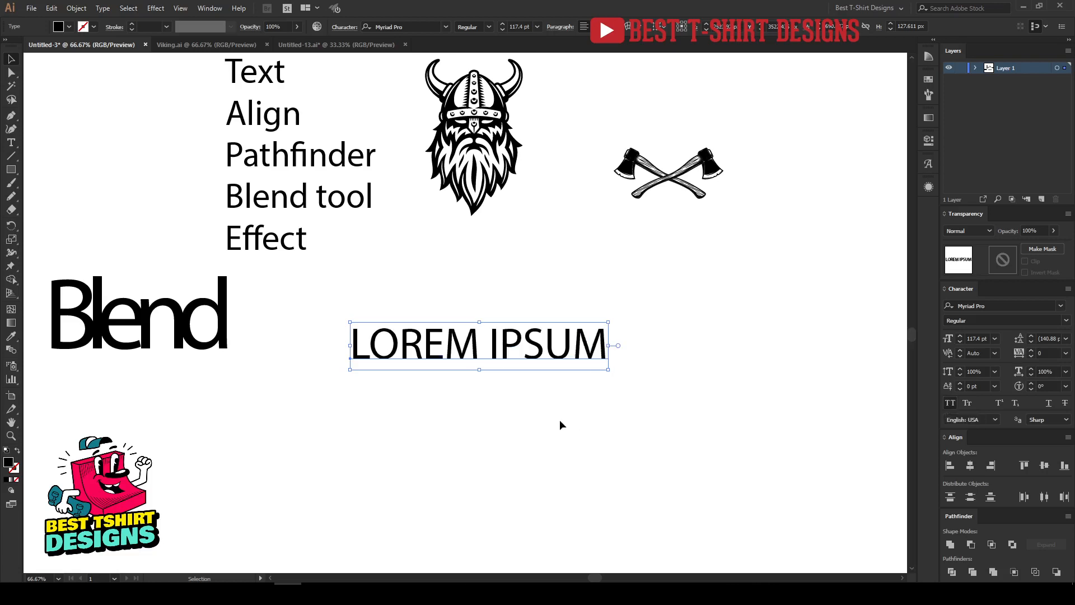
left_click(950, 404)
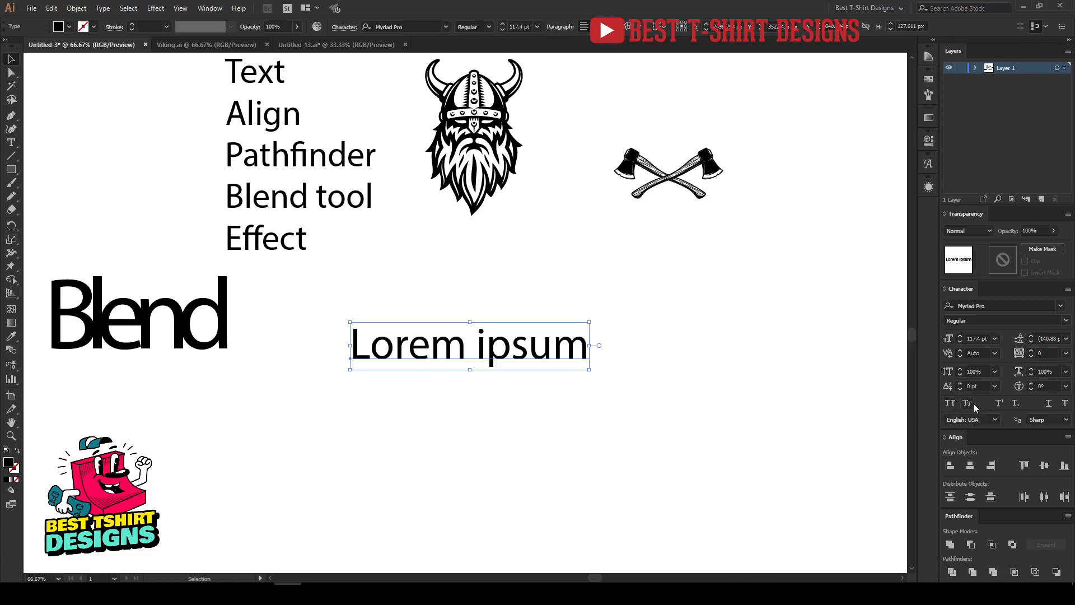
Try Subscript on the letters "psu" of "Lorem ipsum", set them to Superscript instead, and finish editing the text
double_click(483, 344)
left_click_drag(487, 344, 553, 348)
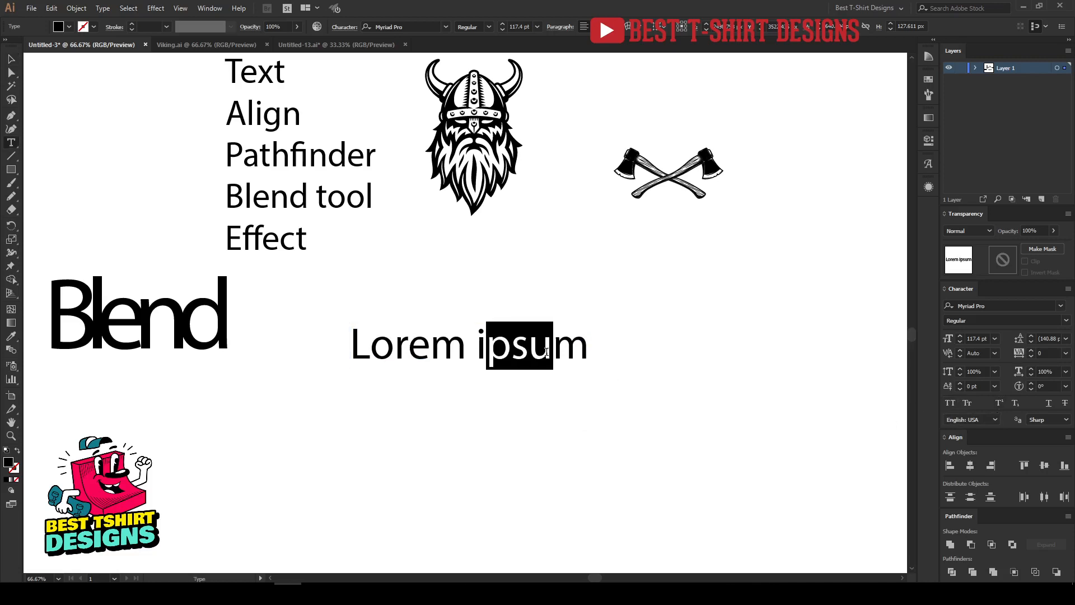
left_click(1015, 403)
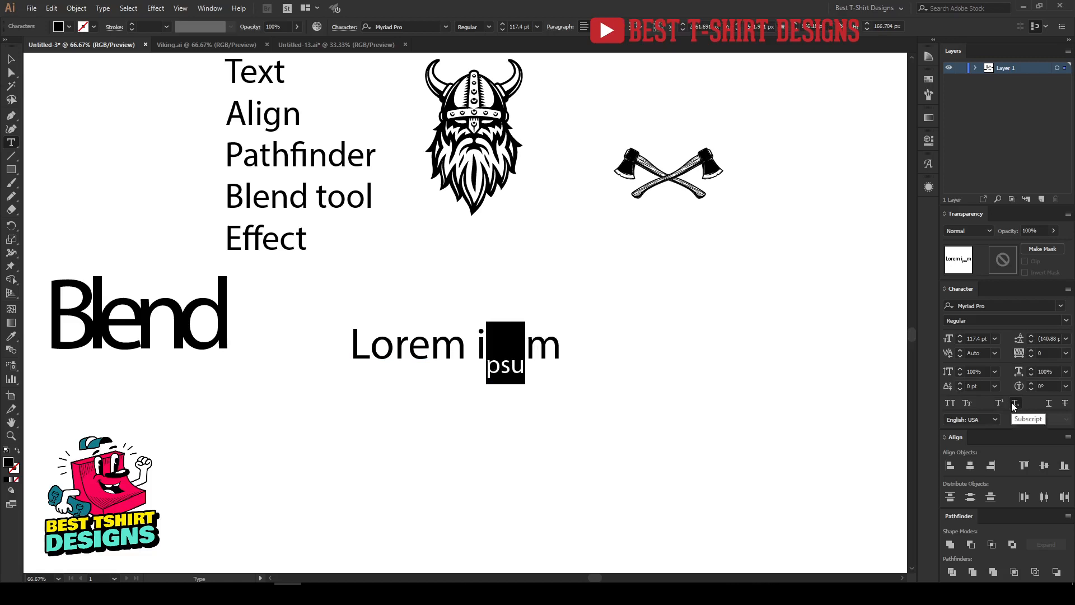
left_click(1014, 404)
left_click(1000, 402)
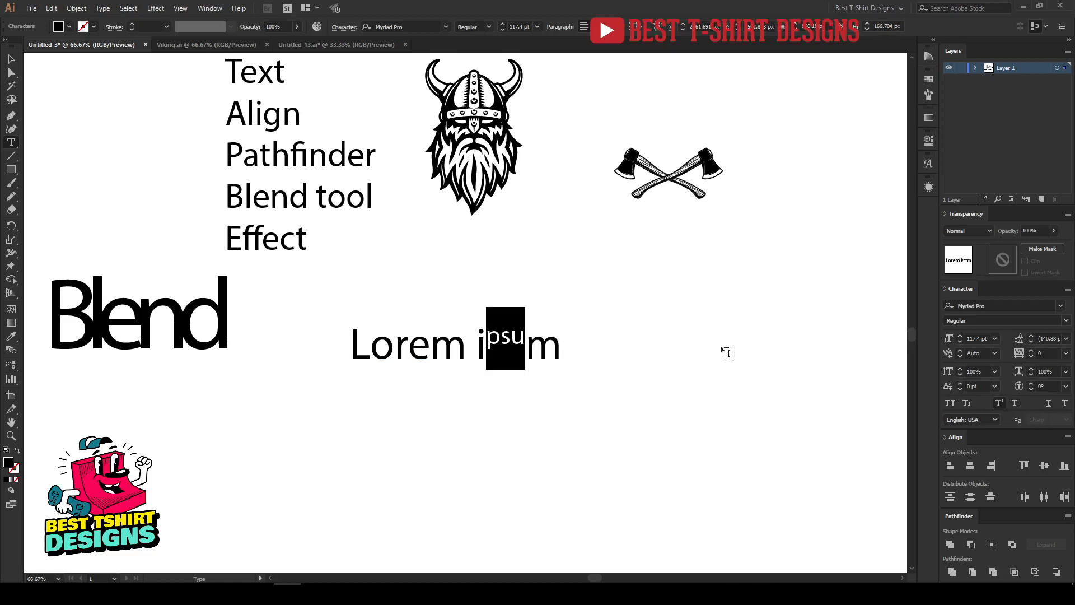
left_click(508, 346)
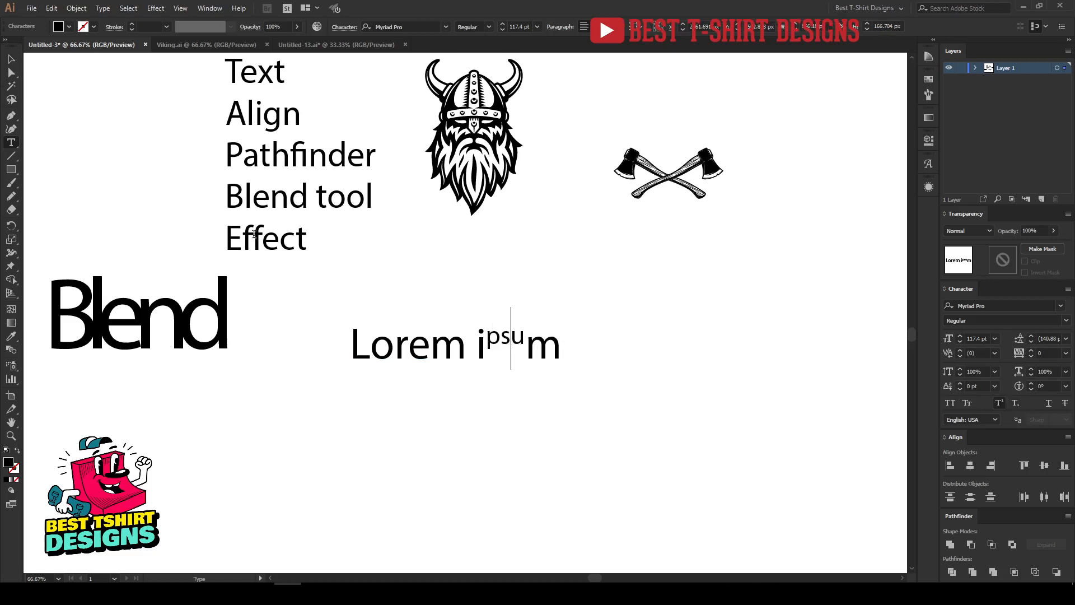
key("Escape")
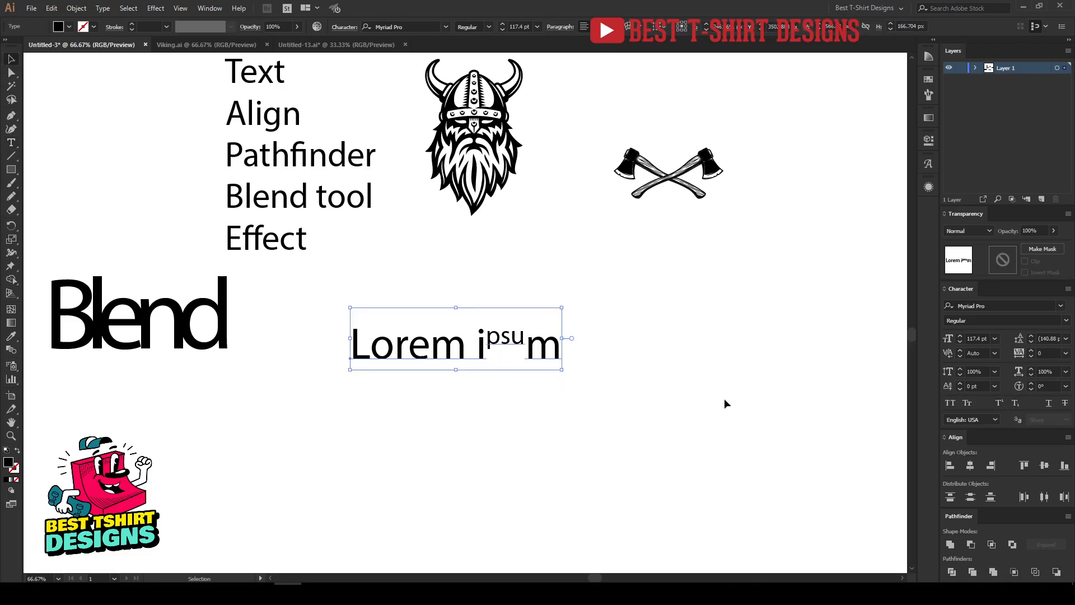
Move the "Lorem ipsum" text aside, view the available Type Tool variants, and delete the text
scroll(669, 334, "down", 1)
left_click_drag(490, 340, 674, 347)
left_click(16, 142)
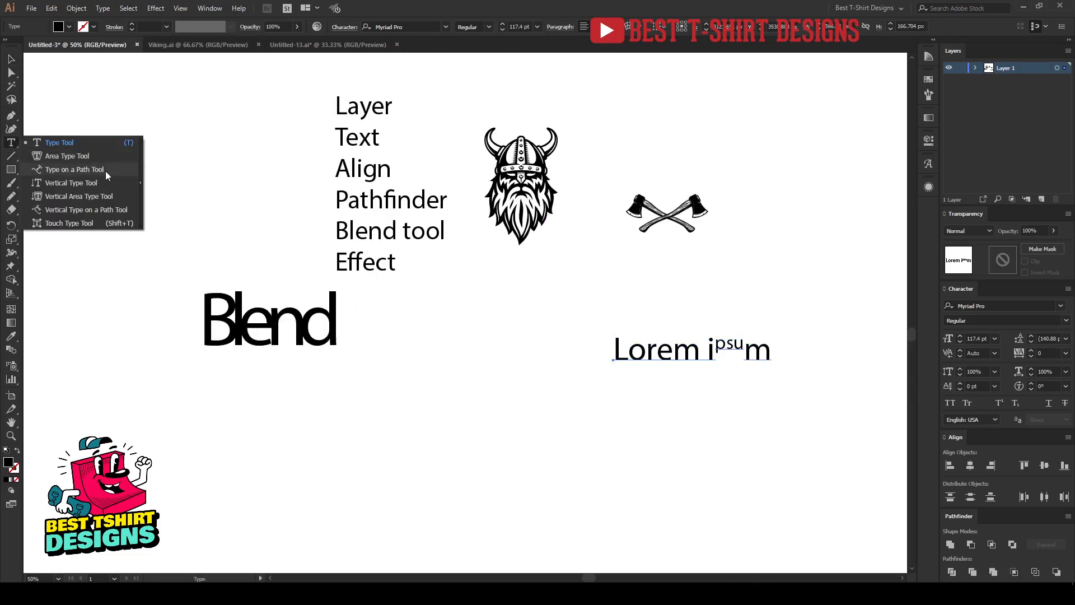
left_click(10, 59)
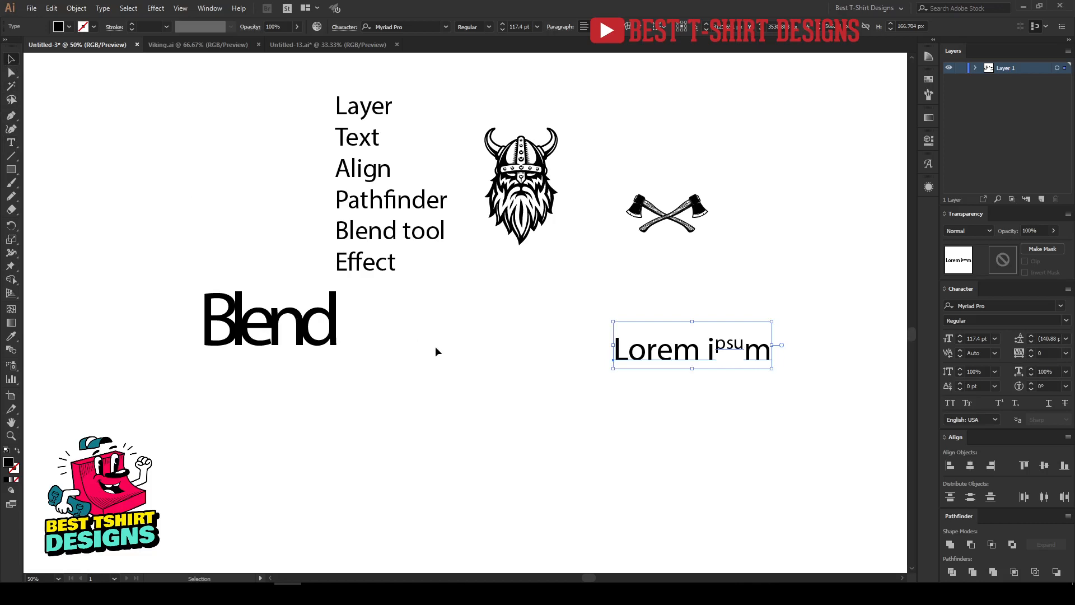
key("Delete")
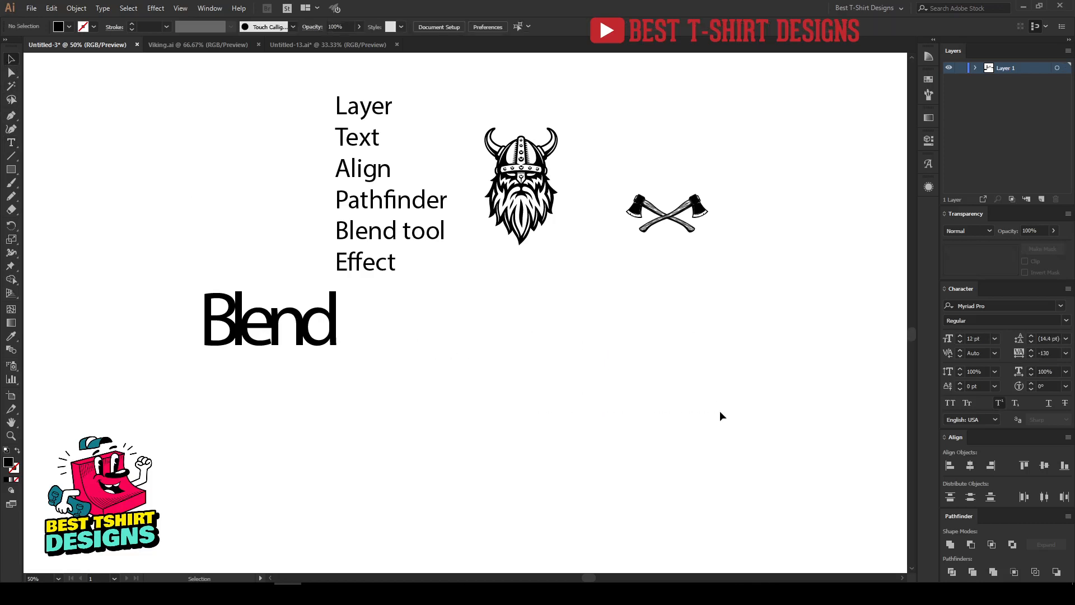
Move the large "Blend" text to the lower right of the group and shift the group left
left_click_drag(338, 340, 250, 227)
left_click_drag(178, 224, 773, 384)
left_click_drag(368, 209, 211, 233)
left_click(310, 312)
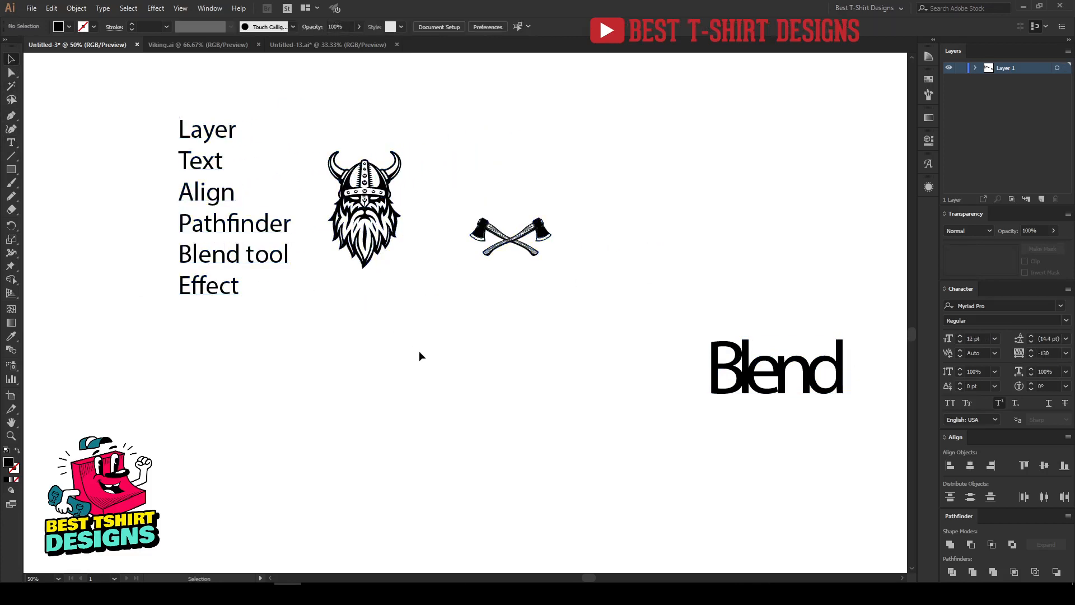
Ungroup the word list, Viking head and axes group twice to release its nested levels
right_click(521, 244)
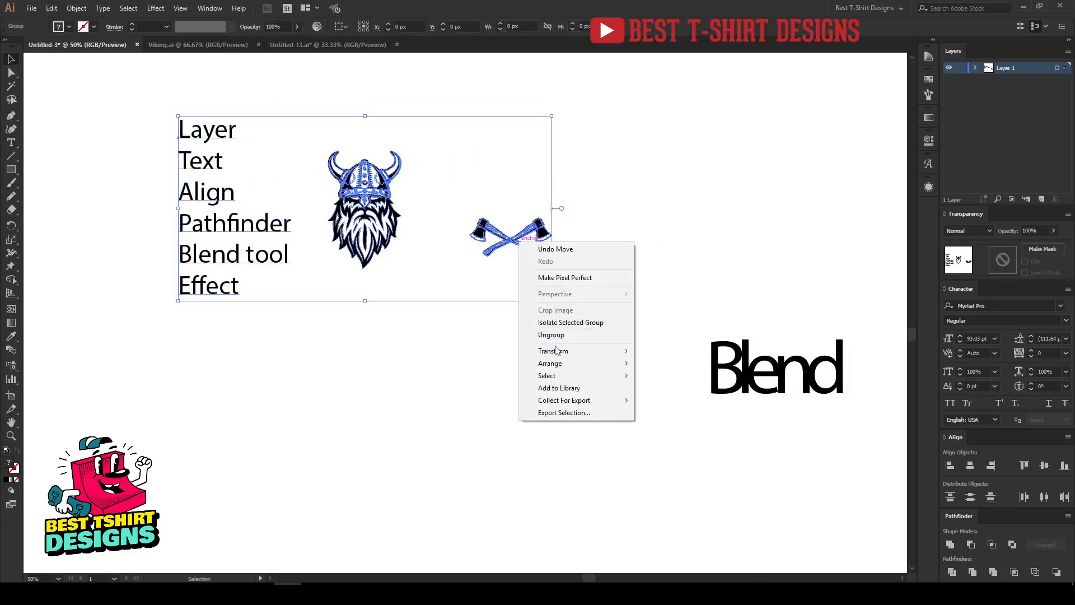
left_click(555, 335)
left_click(464, 329)
left_click(376, 210)
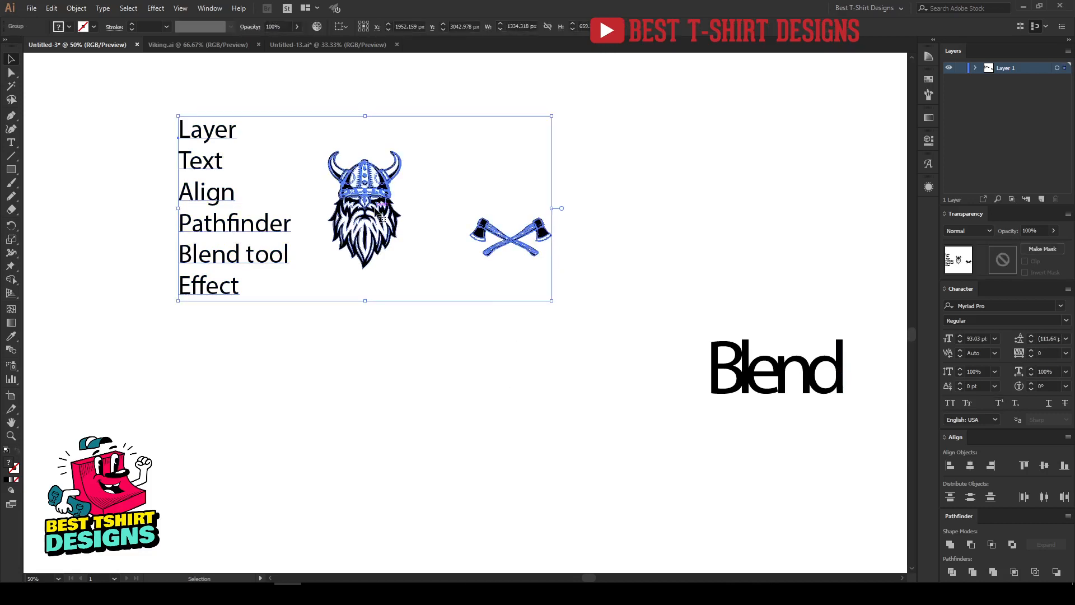
right_click(376, 210)
left_click(407, 301)
left_click(481, 367)
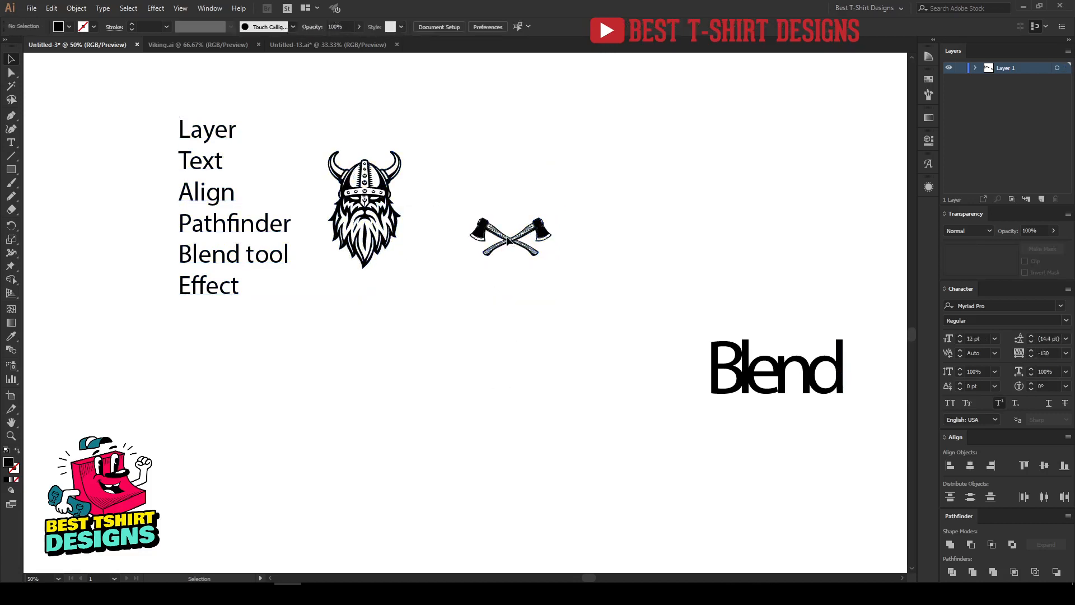
Ungroup the word list from the Viking head and arrange the head above the crossed axes, clear of the list
left_click_drag(508, 241, 399, 372)
left_click_drag(377, 236, 429, 305)
right_click(429, 305)
left_click(471, 398)
left_click(497, 332)
left_click_drag(312, 311, 242, 219)
left_click_drag(432, 329, 468, 370)
left_click(430, 366)
Select the Viking head with the crossed axes and align their horizontal centers
key("ctrl+plus")
left_click_drag(287, 209, 490, 467)
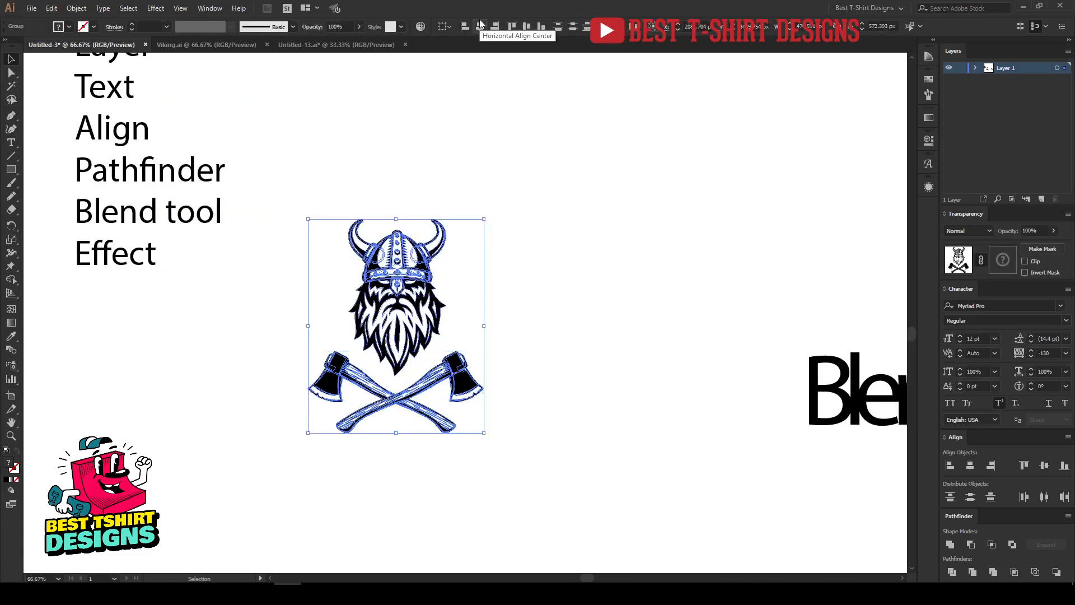
left_click(574, 275)
left_click(379, 319)
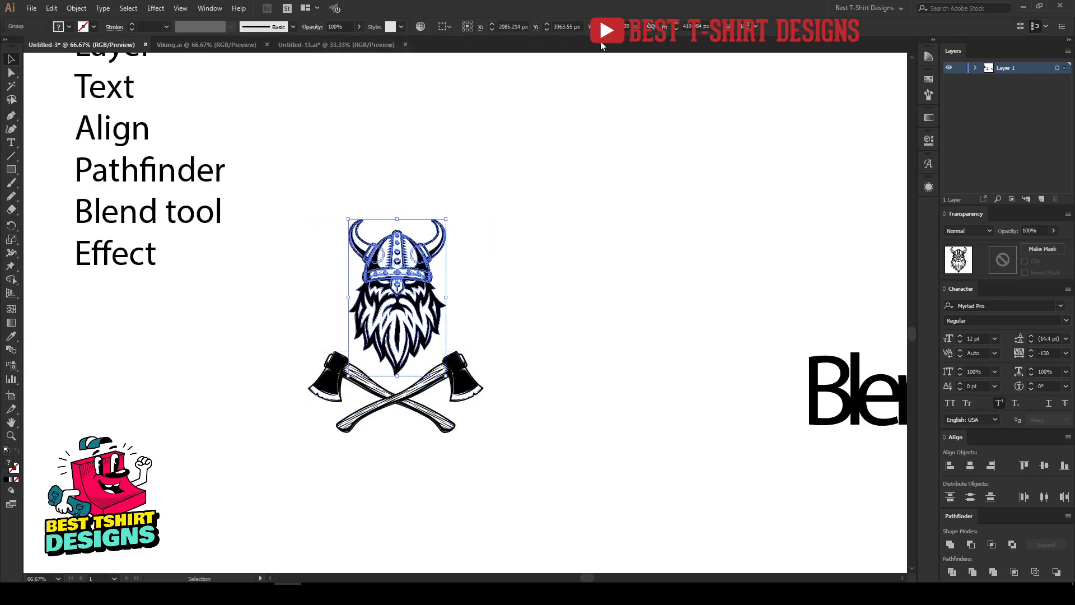
left_click_drag(322, 179, 522, 463)
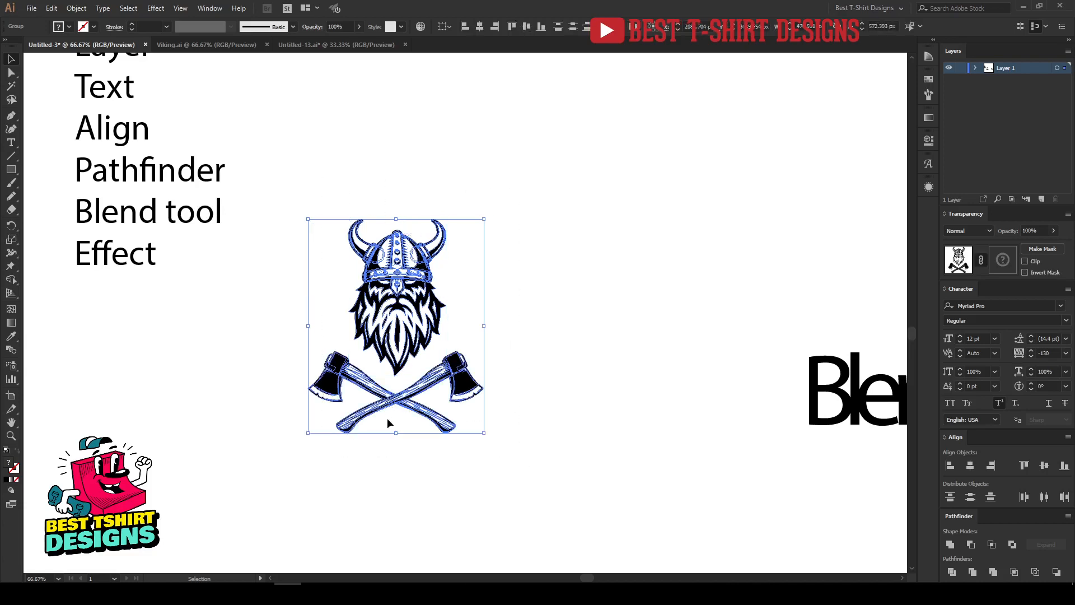
left_click_drag(321, 201, 497, 467)
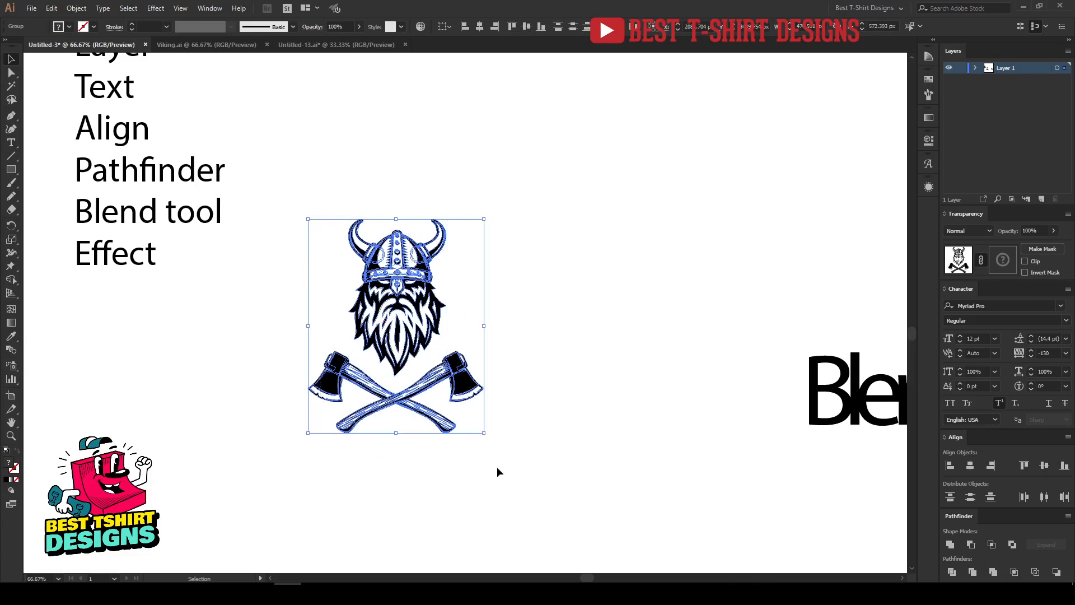
left_click(480, 28)
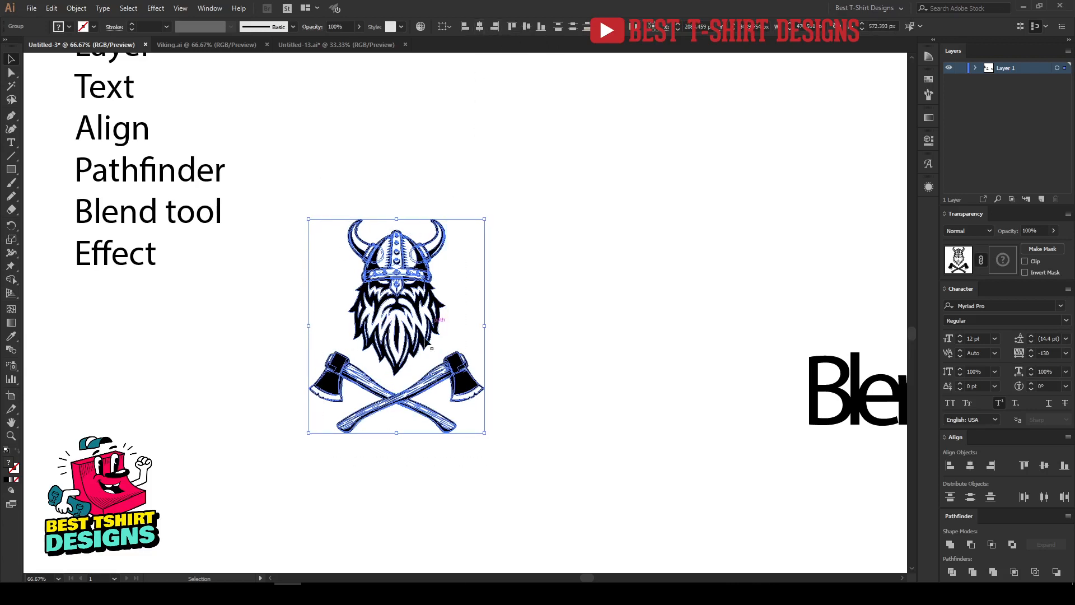
Move the large "Blend" text above the Viking head, offset to the right
left_click(537, 366)
left_click_drag(874, 405, 463, 190)
Try aligning the "Blend" text, Viking head and axes on their horizontal centers, then undo the alignment
left_click(594, 489)
left_click_drag(593, 489, 328, 126)
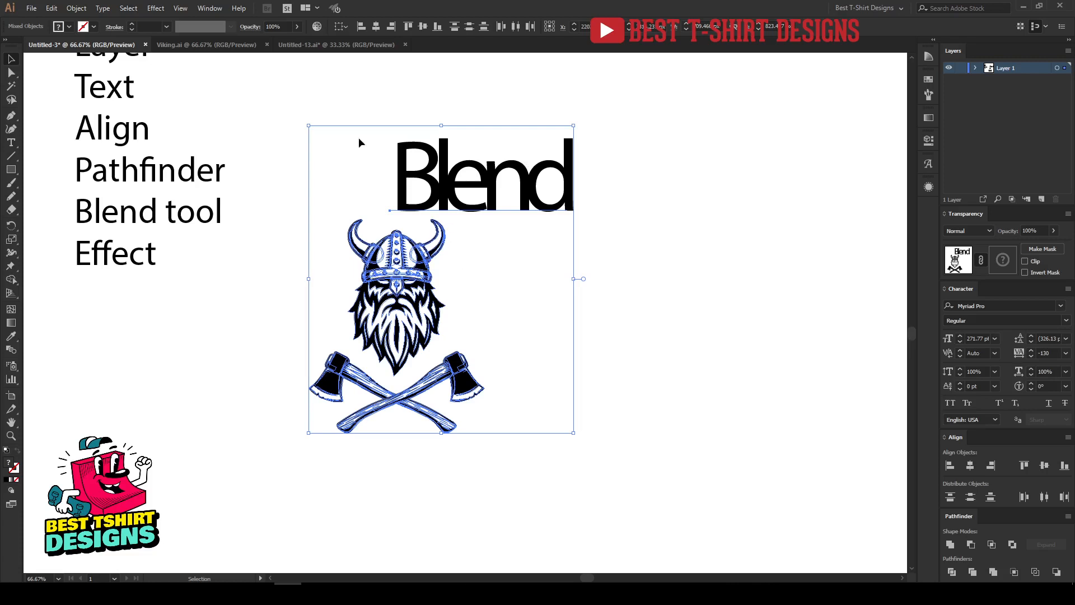
left_click(375, 28)
key("a")
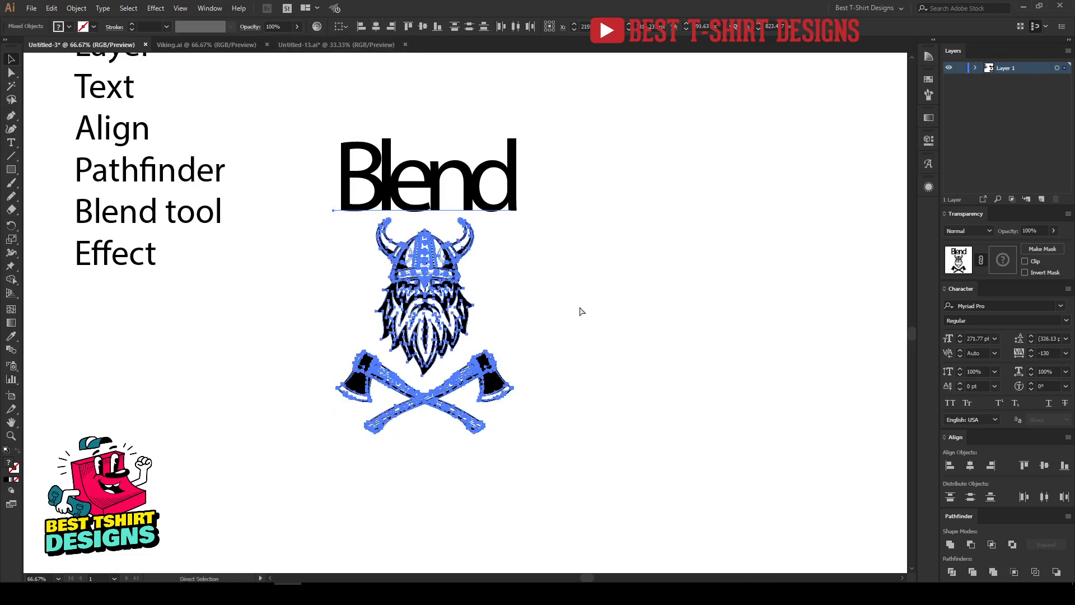
key("ctrl+z")
key("v")
left_click(489, 308)
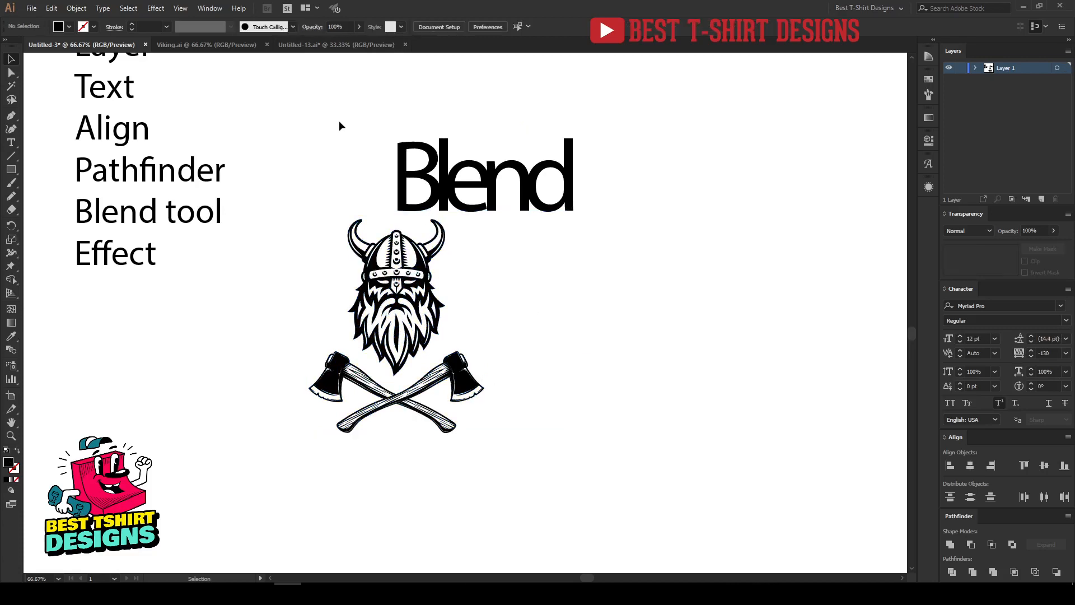
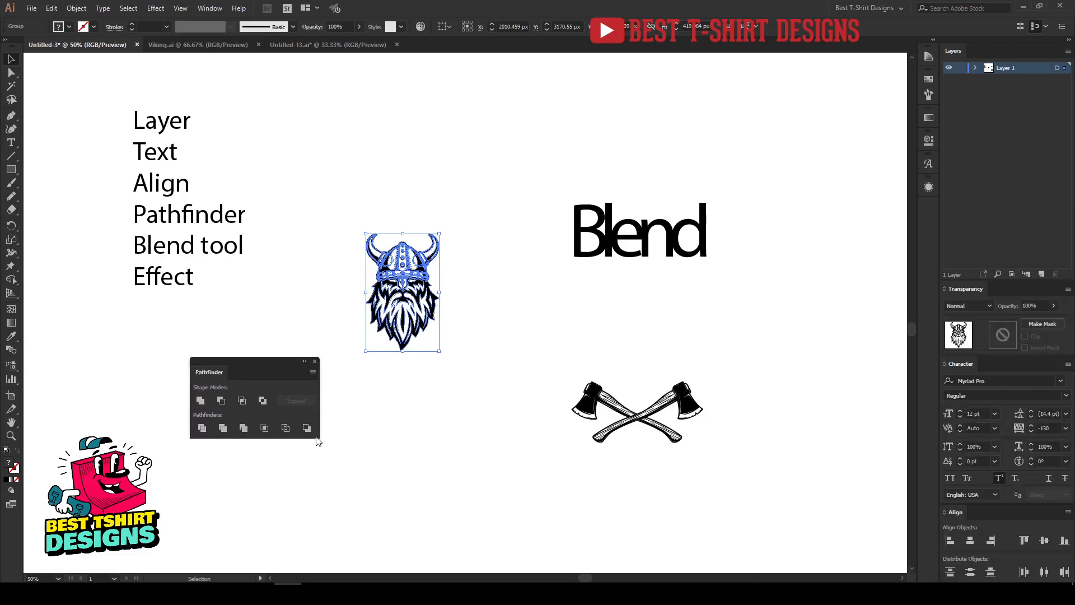
Place the floating Pathfinder panel between the Viking head and the "Blend" text
left_click_drag(274, 368, 550, 255)
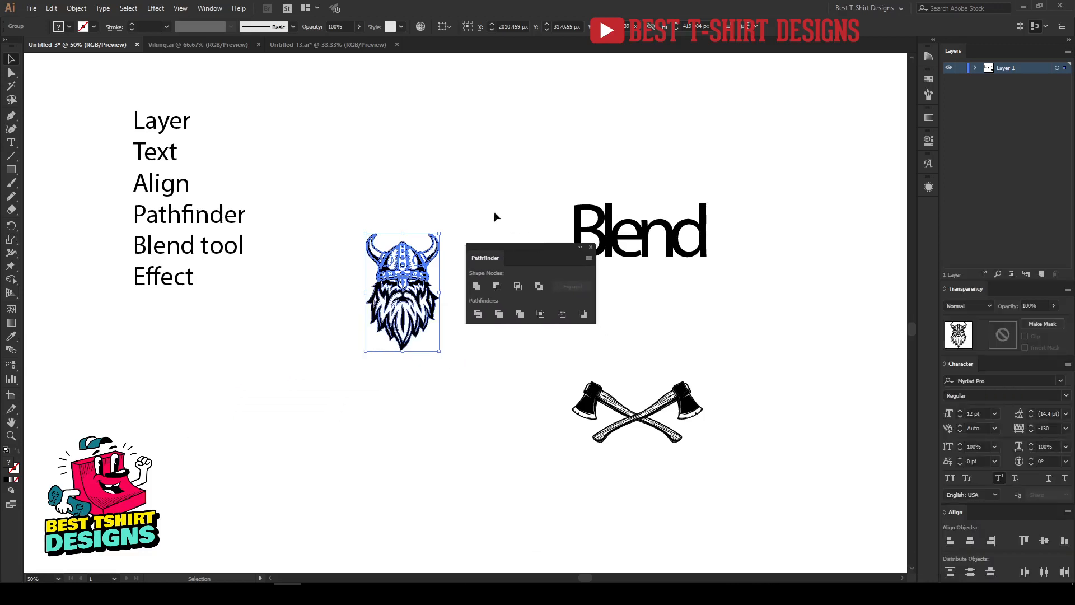
Reposition the floating Pathfinder panel beside the enlarged Viking head and deselect the artwork
scroll(486, 210, "up", 3)
left_click_drag(411, 456, 498, 333)
left_click_drag(515, 250, 557, 243)
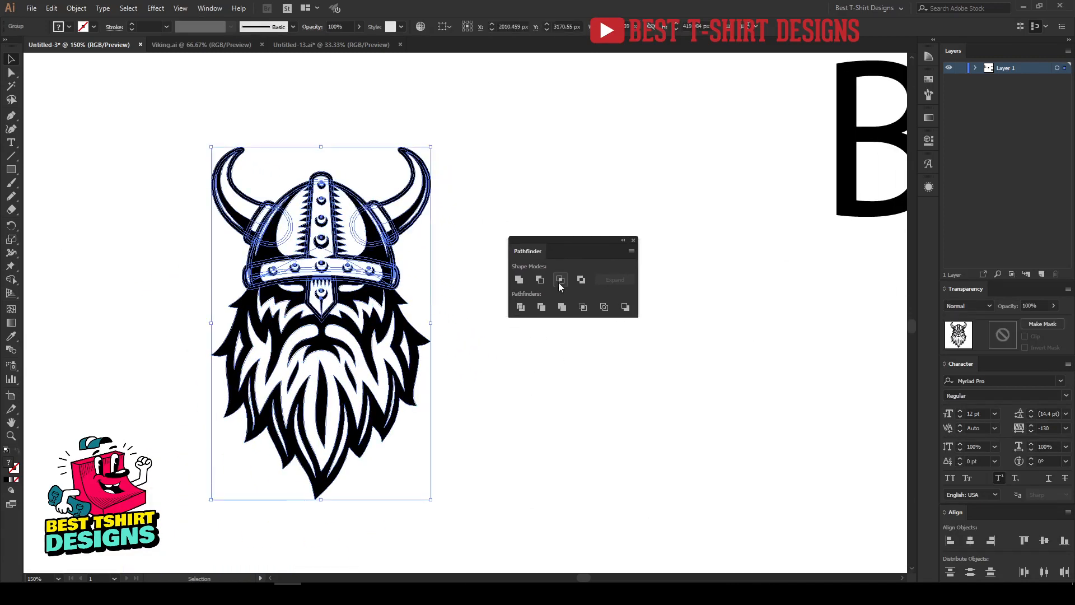
left_click(547, 419)
left_click_drag(134, 121, 483, 533)
left_click(478, 421)
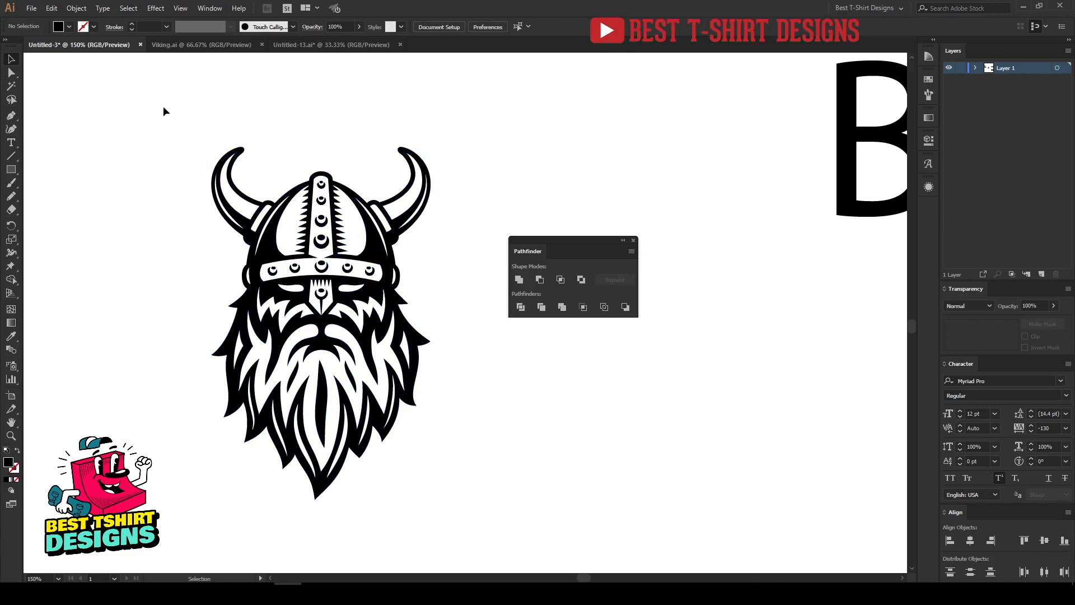
left_click_drag(164, 110, 455, 525)
left_click(501, 411)
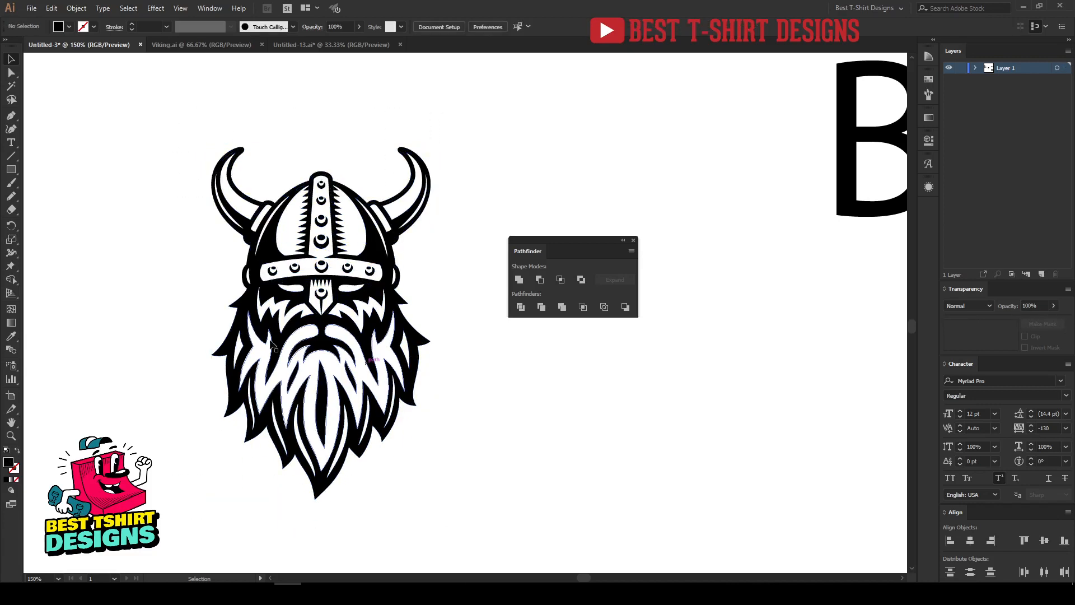
Isolate the Viking head group, inspect individual helmet and beard shapes inside it, and exit isolation mode
left_click(316, 347)
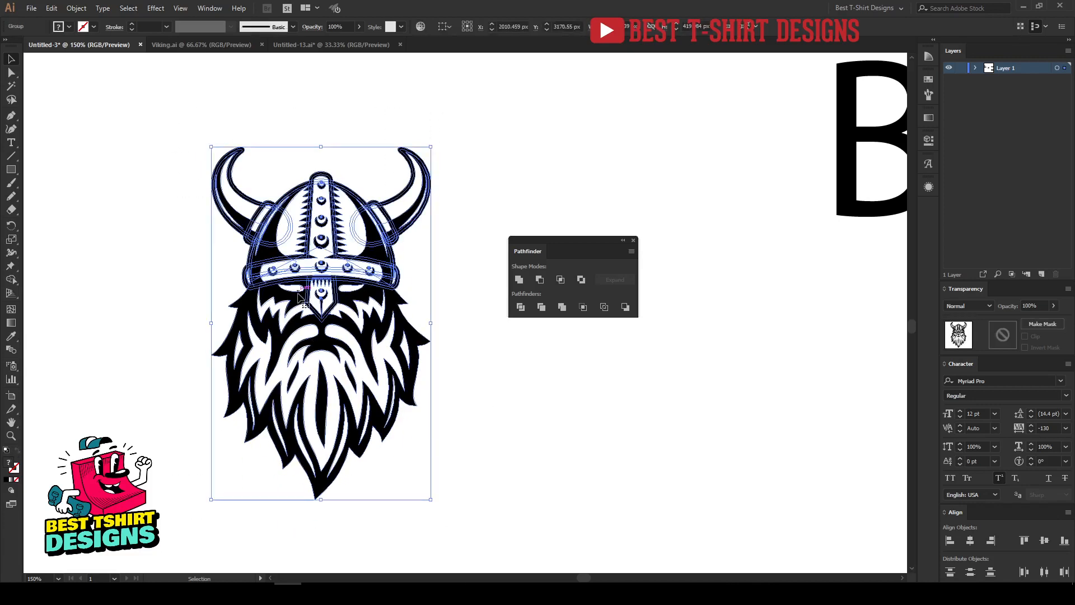
double_click(402, 224)
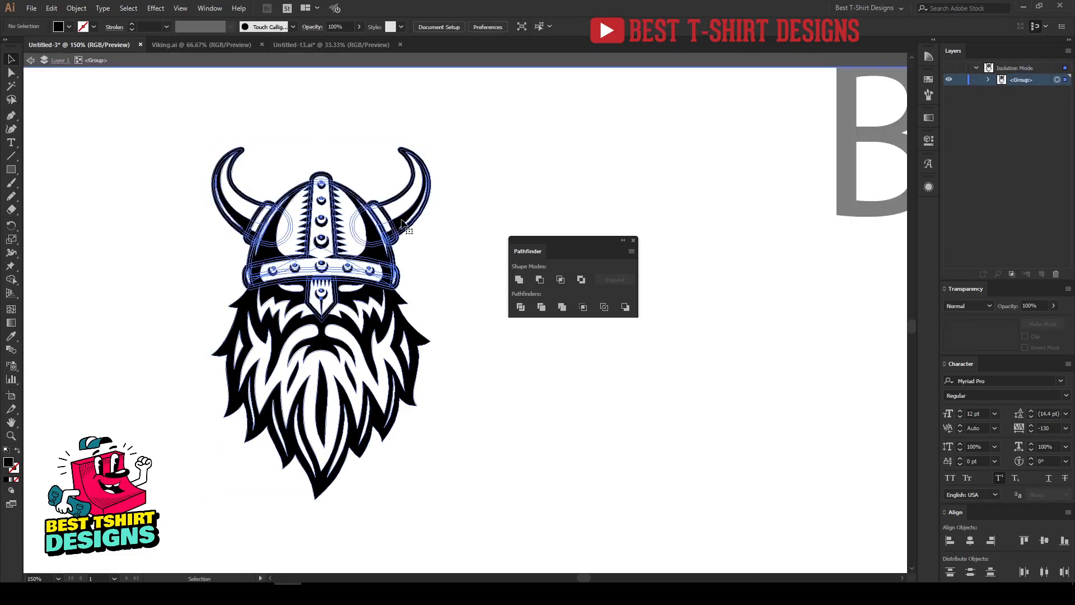
left_click(406, 227)
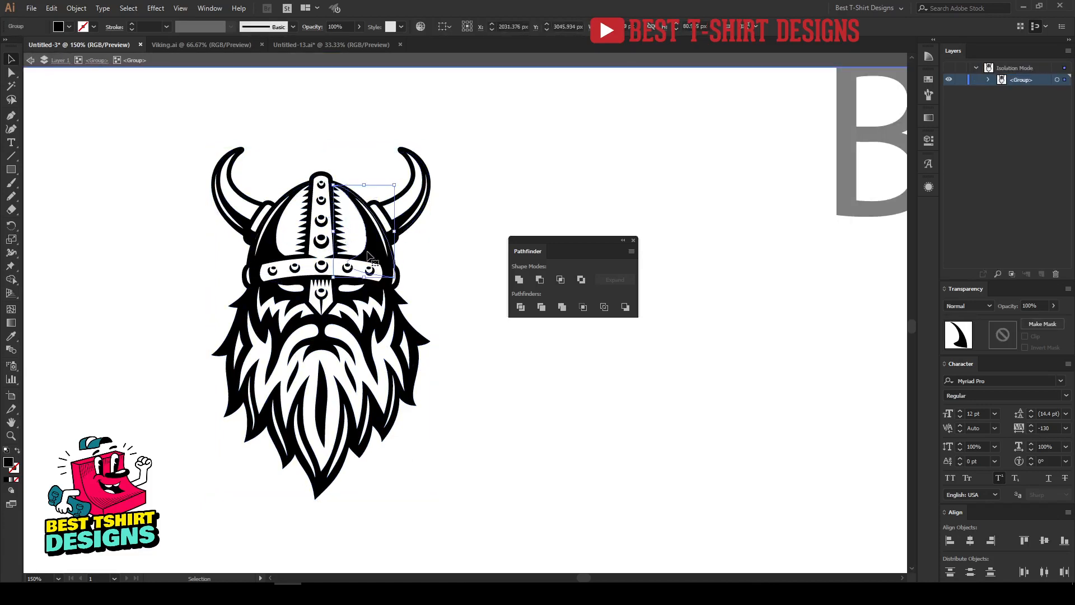
left_click(366, 363)
left_click(364, 374)
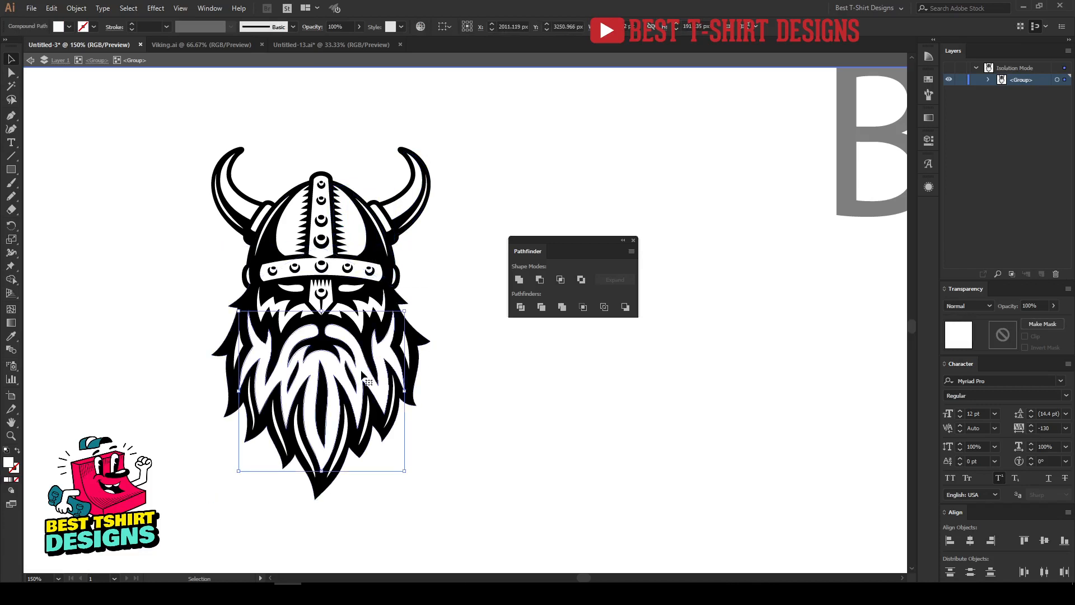
double_click(468, 403)
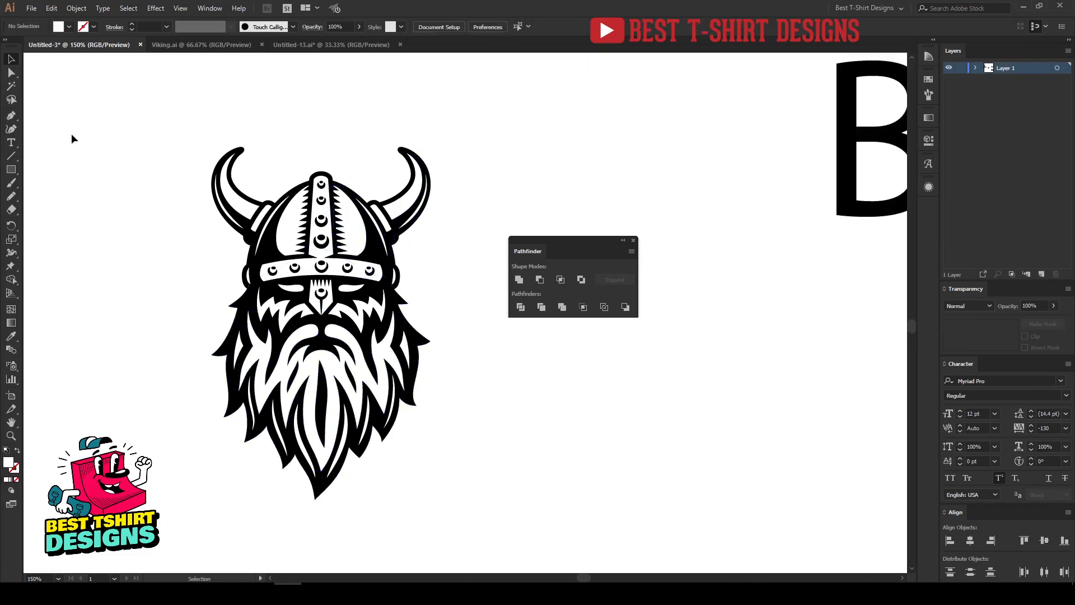
Draw a rectangle about 407 by 514 px around the Viking head and send it to the back
key("m")
left_click_drag(140, 105, 481, 536)
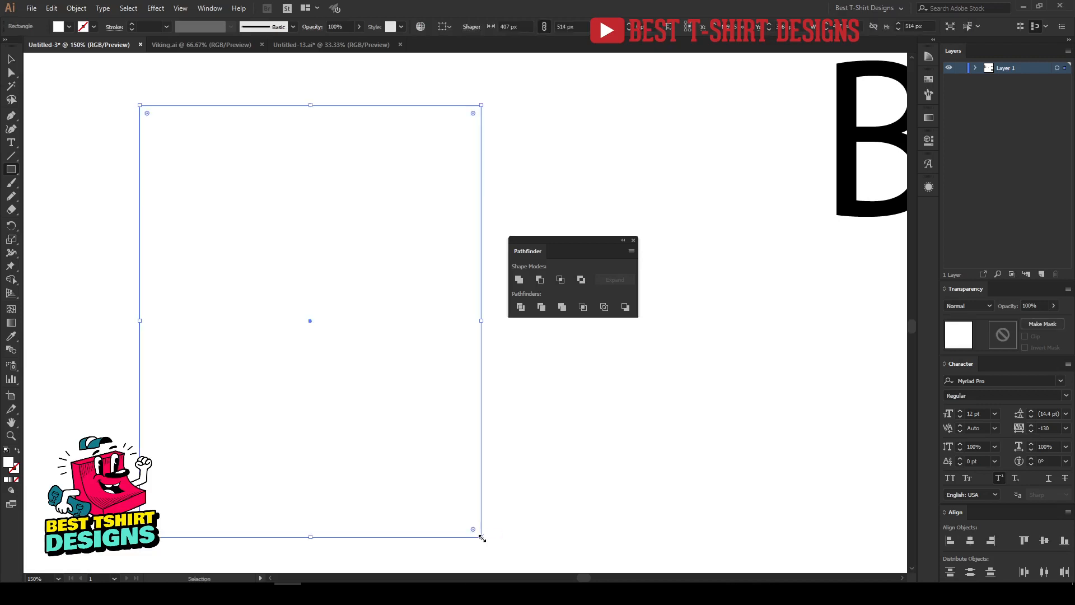
key("ctrl+shift+bracketleft")
key("v")
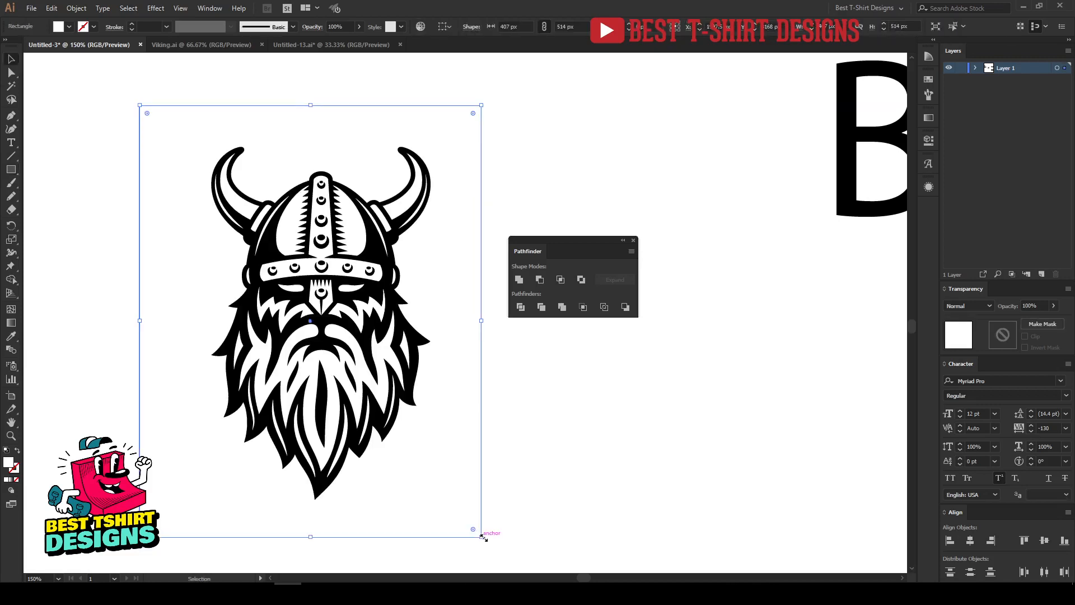
Fill the background rectangle with a dark red swatch and enlarge it from its centre to about 457 by 577 px
left_click(927, 82)
left_click(868, 109)
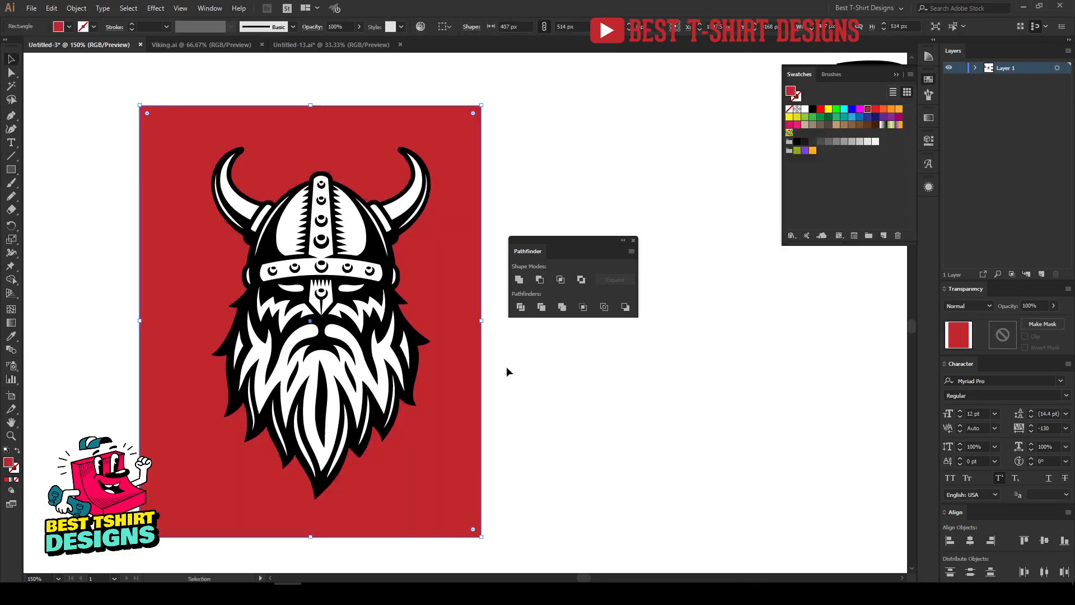
left_click(507, 366)
left_click(447, 447)
left_click_drag(490, 321, 503, 336)
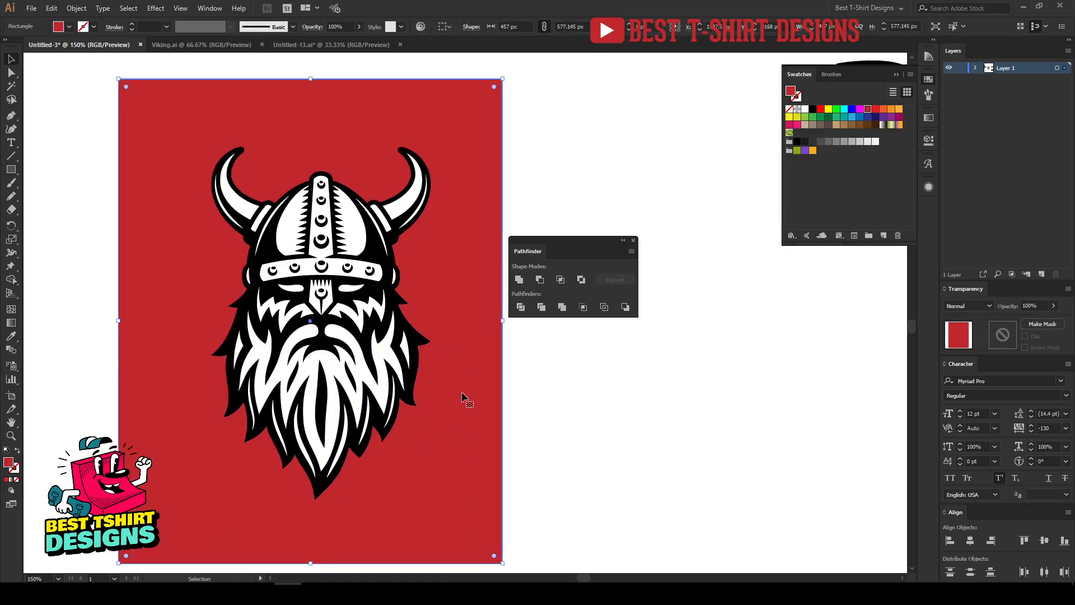
Expand Layer 1 and lock the red background rectangle
left_click(975, 68)
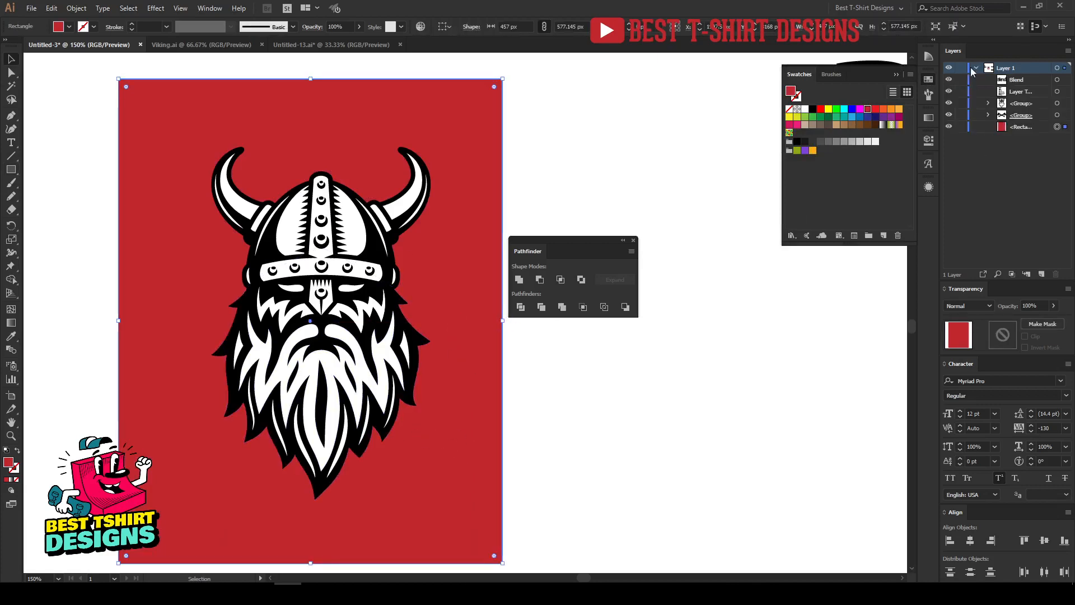
left_click(961, 127)
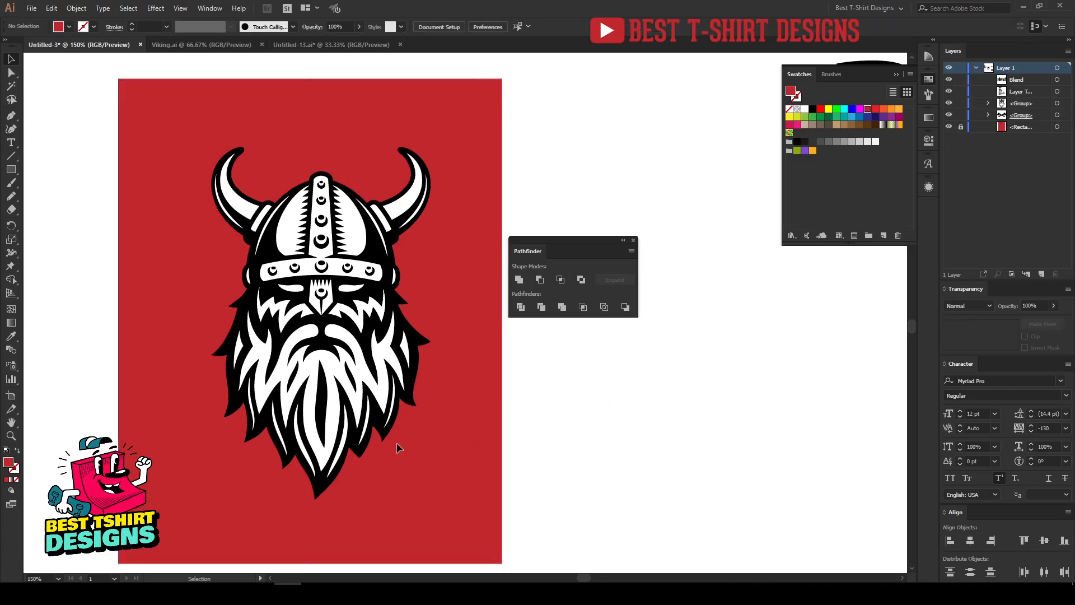
left_click_drag(385, 496, 586, 518)
left_click_drag(420, 482, 527, 516)
left_click_drag(225, 240, 466, 532)
left_click(449, 427)
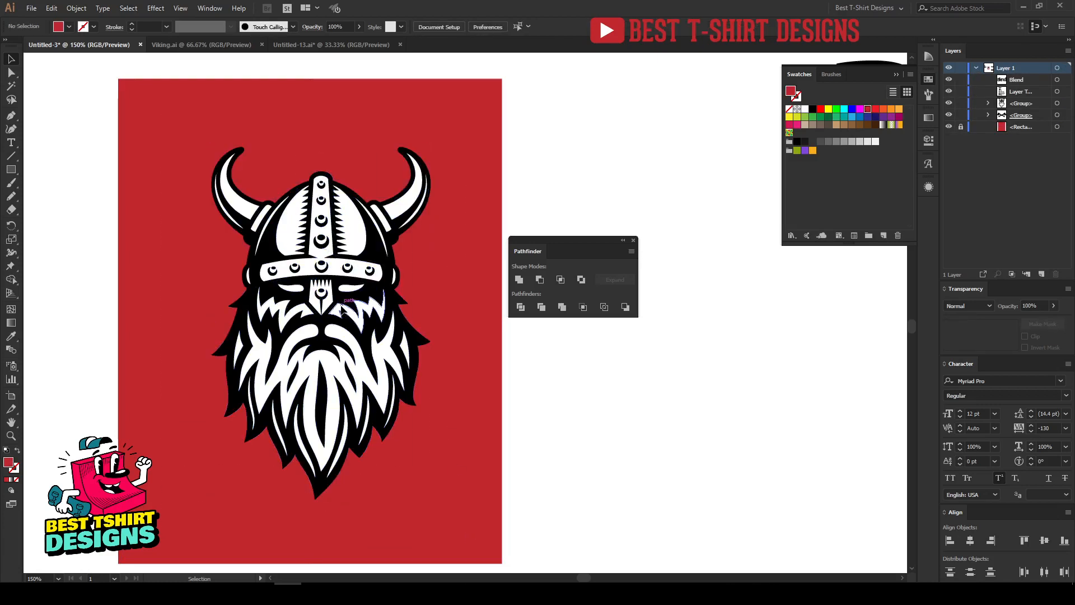
left_click(344, 307)
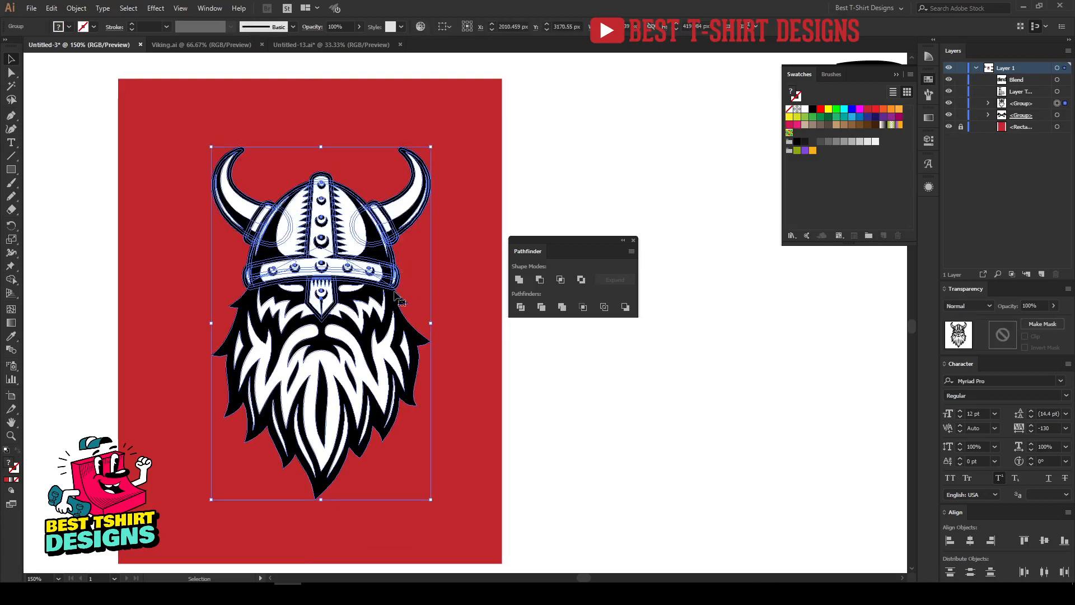
left_click(174, 152)
left_click_drag(227, 211, 487, 513)
left_click(489, 385)
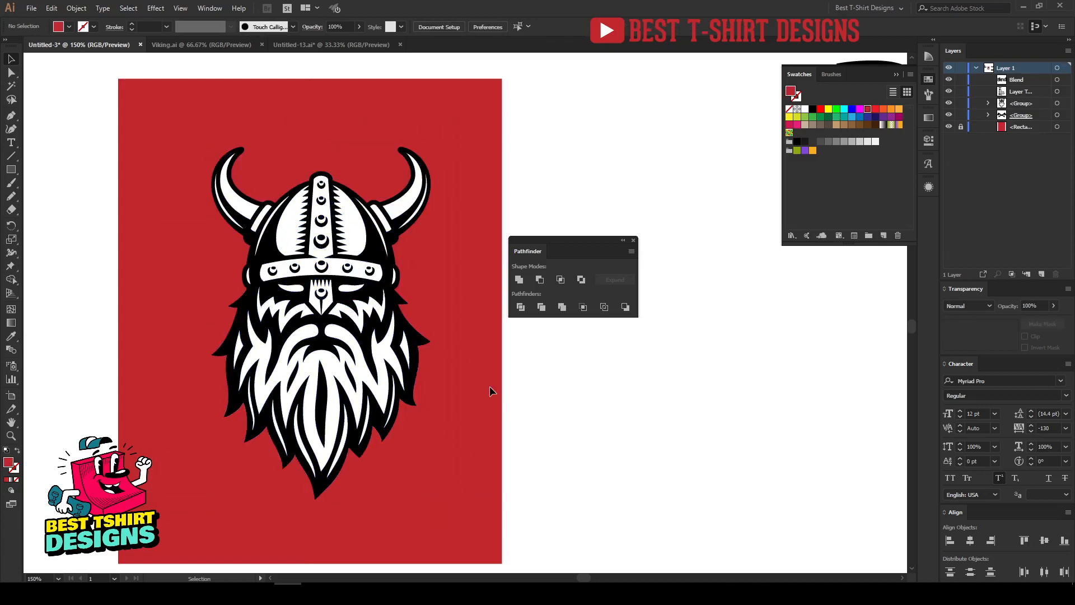
left_click_drag(166, 108, 511, 575)
scroll(424, 407, "up", 3)
left_click(427, 455)
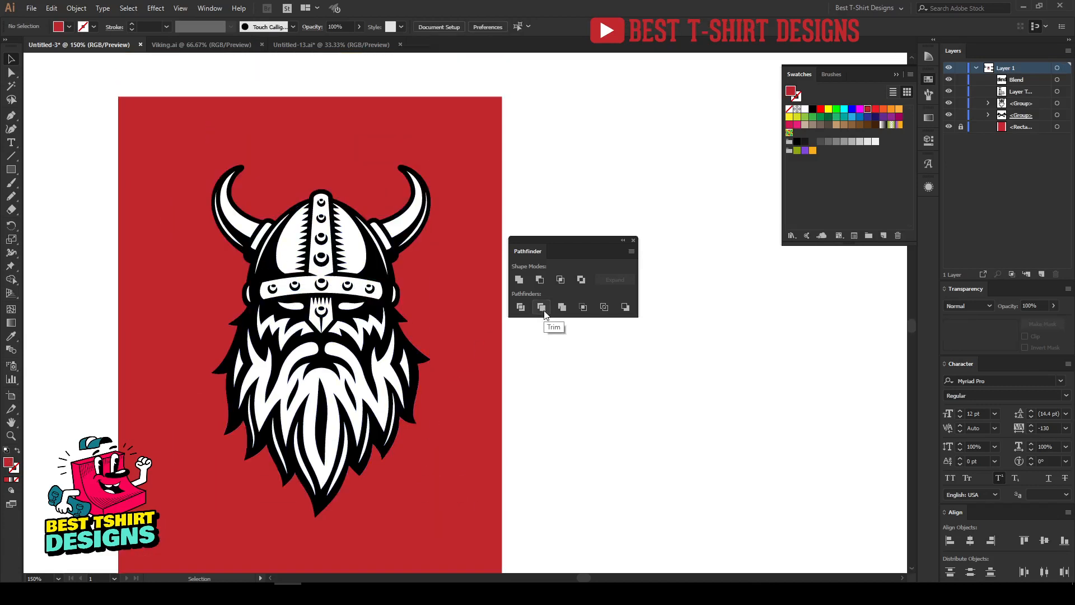
Select the Viking head and apply the Trim pathfinder to it, then deselect it
left_click(413, 385)
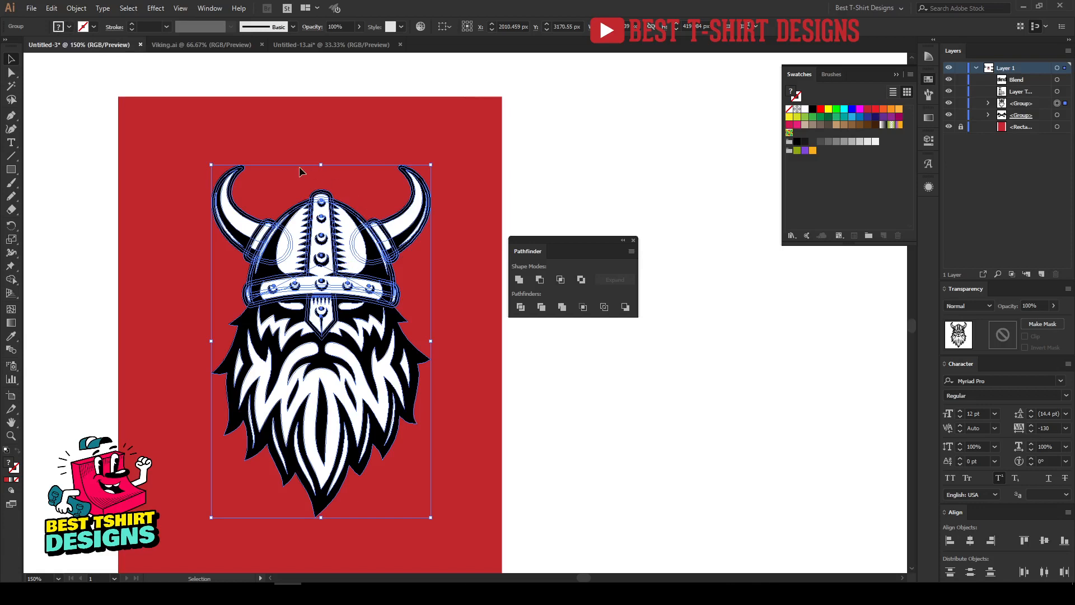
left_click_drag(175, 127, 471, 536)
left_click(542, 308)
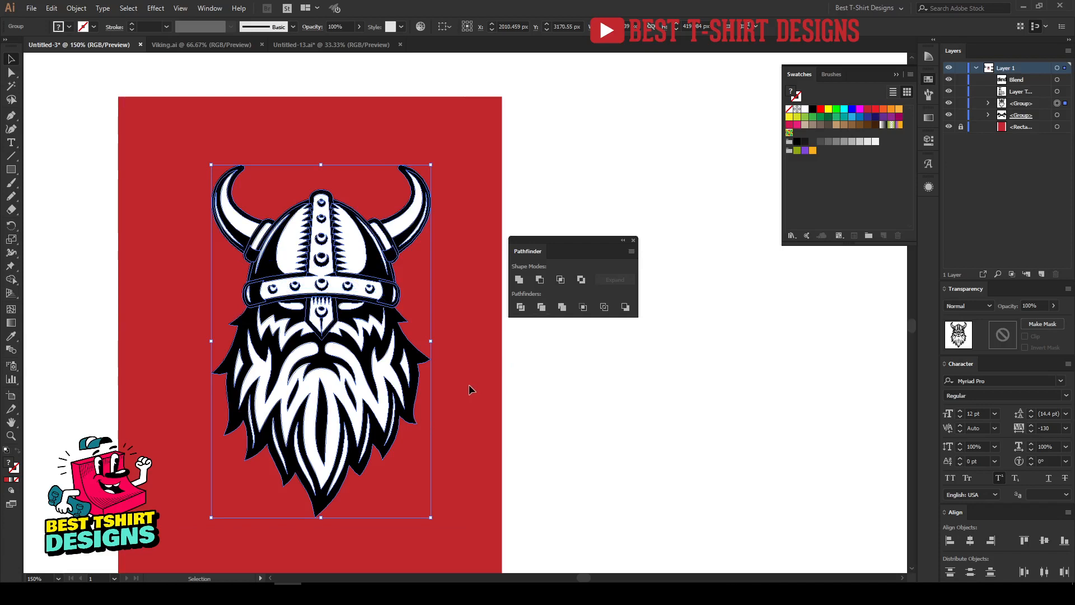
left_click(244, 181)
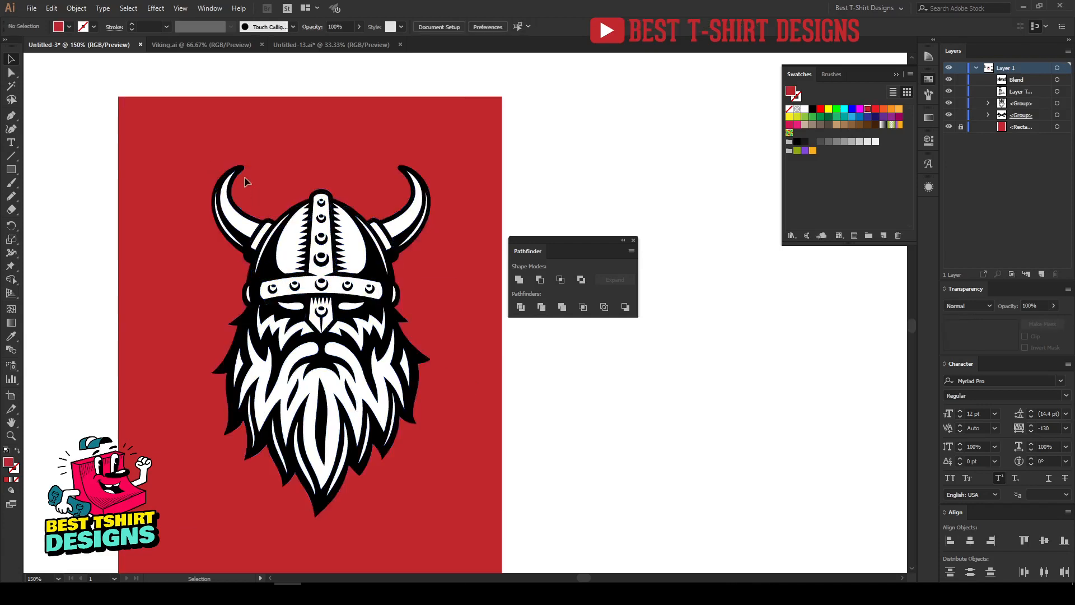
left_click_drag(170, 129, 449, 509)
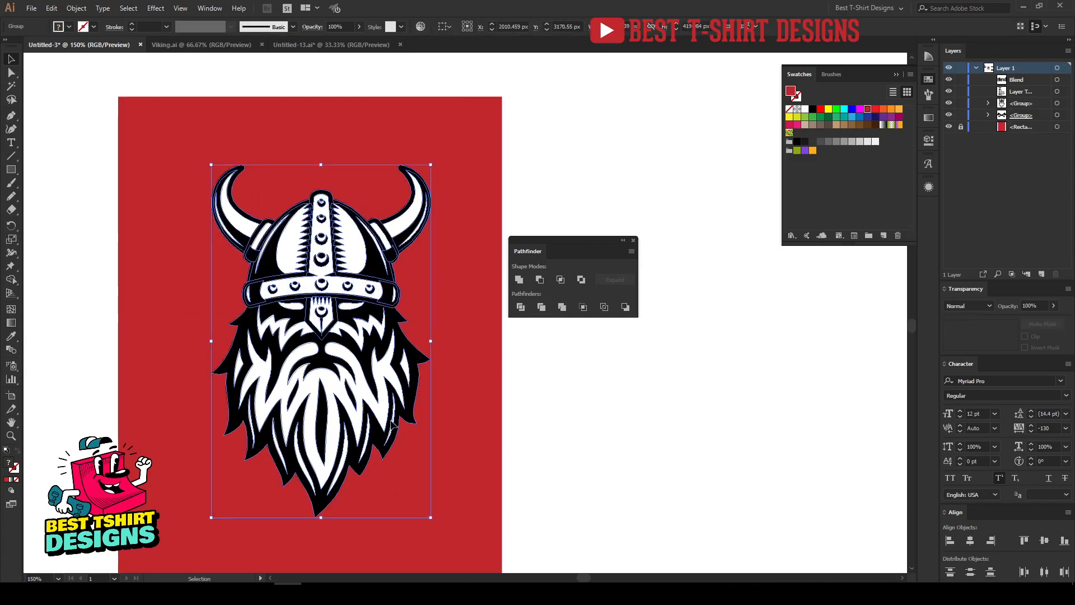
left_click(133, 143)
left_click_drag(170, 131, 459, 544)
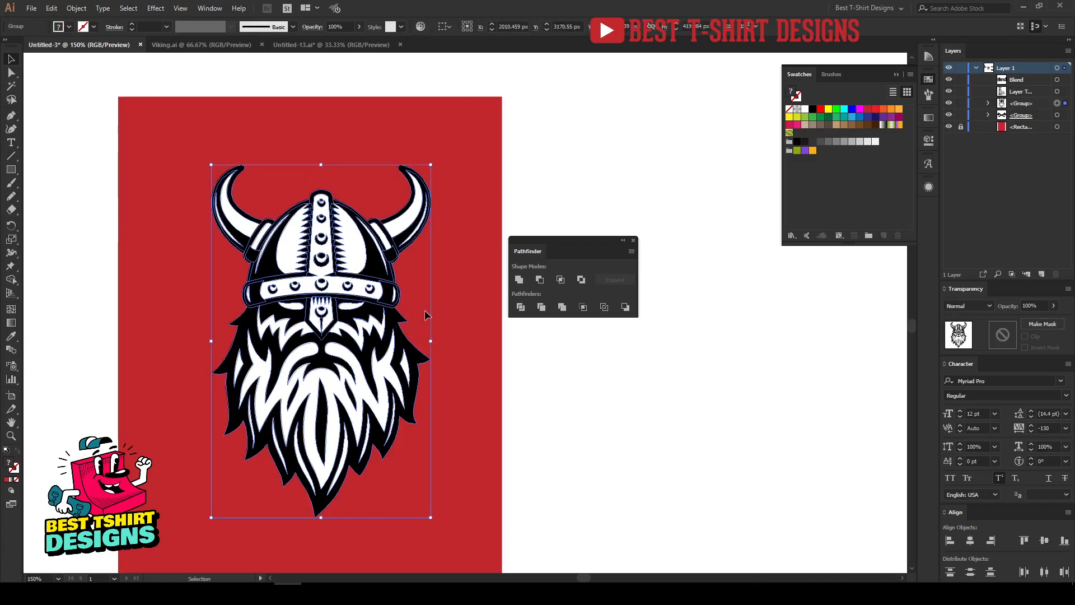
left_click(154, 398)
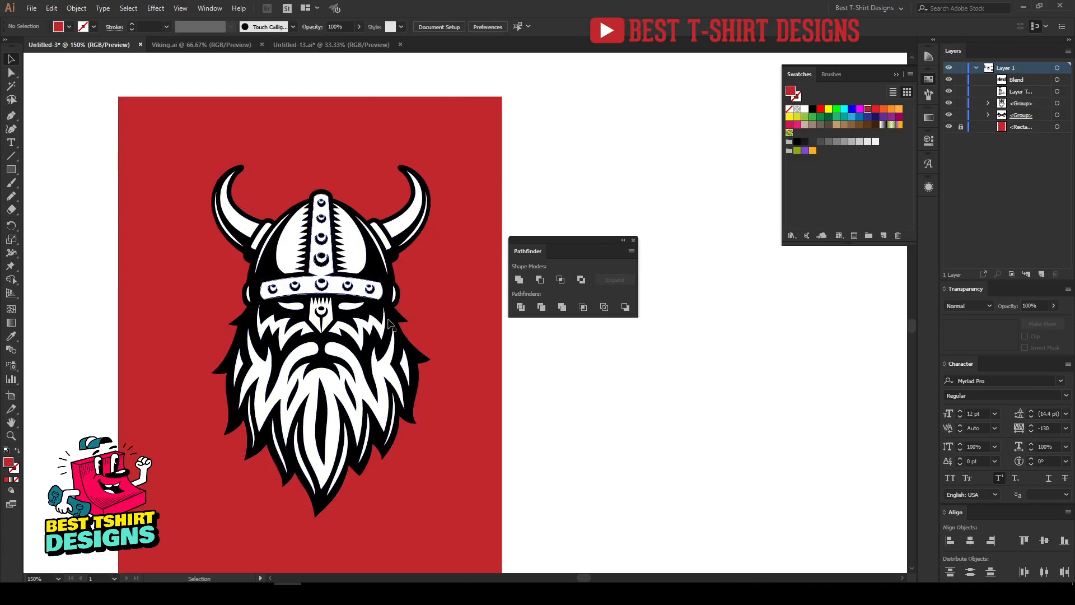
Isolate the trimmed Viking head group and select all its black shapes with the Magic Wand
left_click(310, 305)
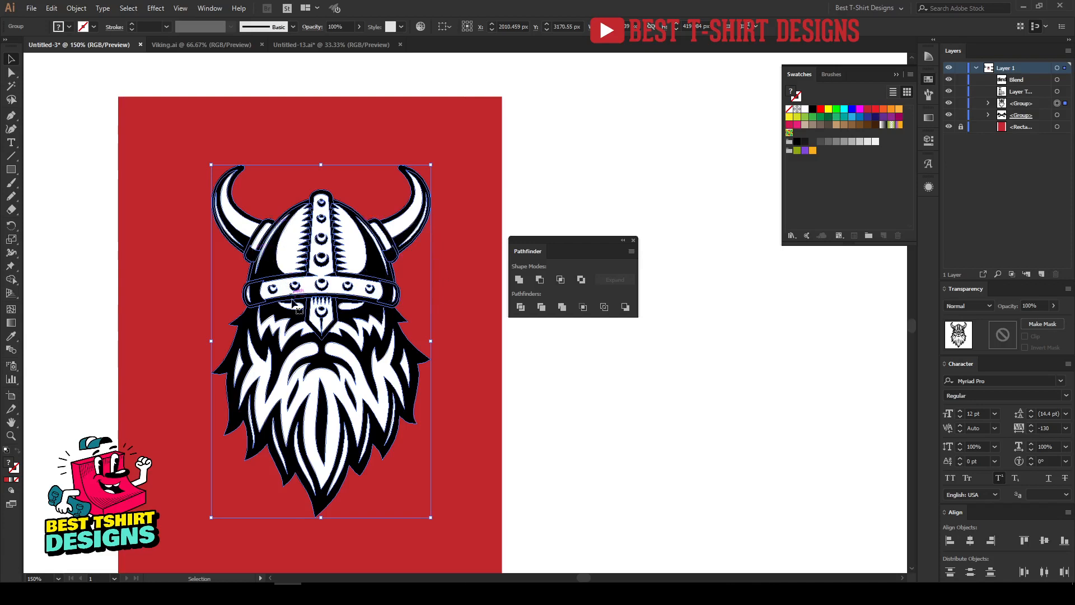
double_click(357, 371)
left_click_drag(159, 115, 462, 542)
left_click(471, 291)
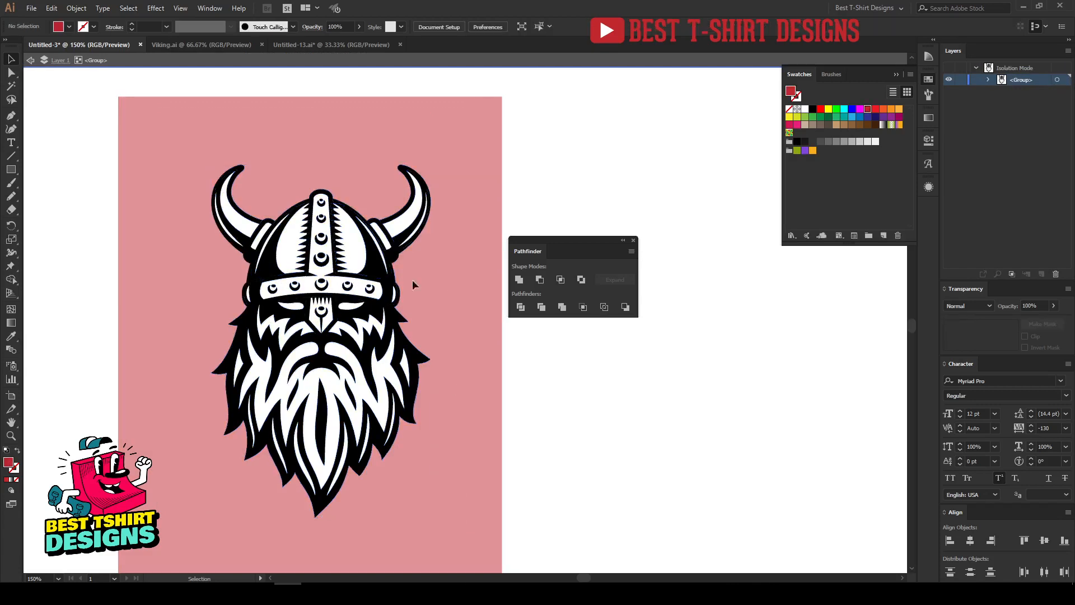
left_click(10, 88)
left_click(372, 269)
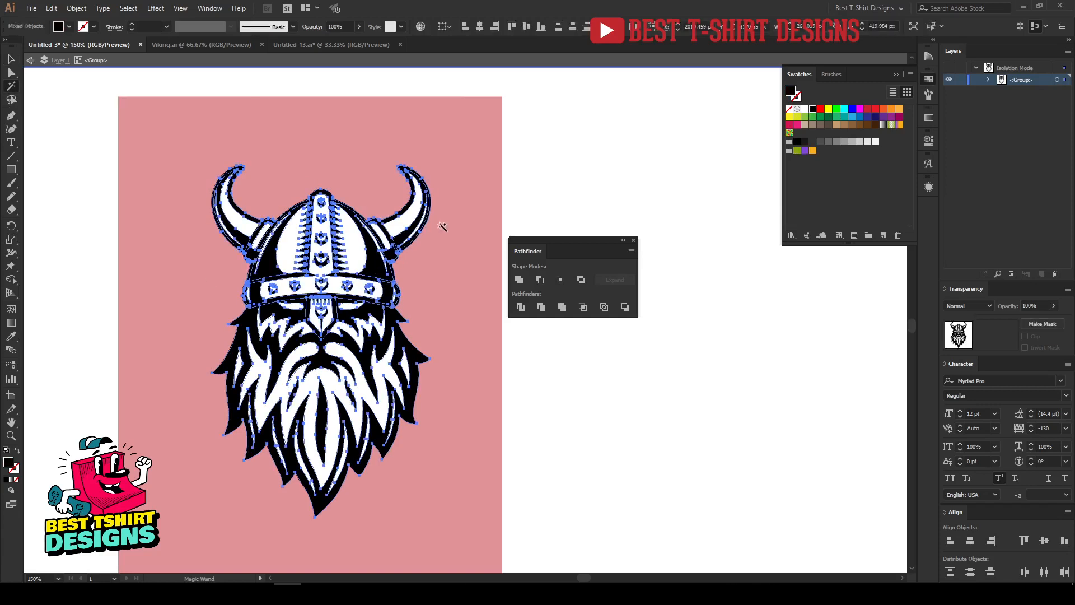
Exit isolation mode and select the black shapes across the whole artboard with the Magic Wand, sampling the Viking head
scroll(405, 287, "down", 3)
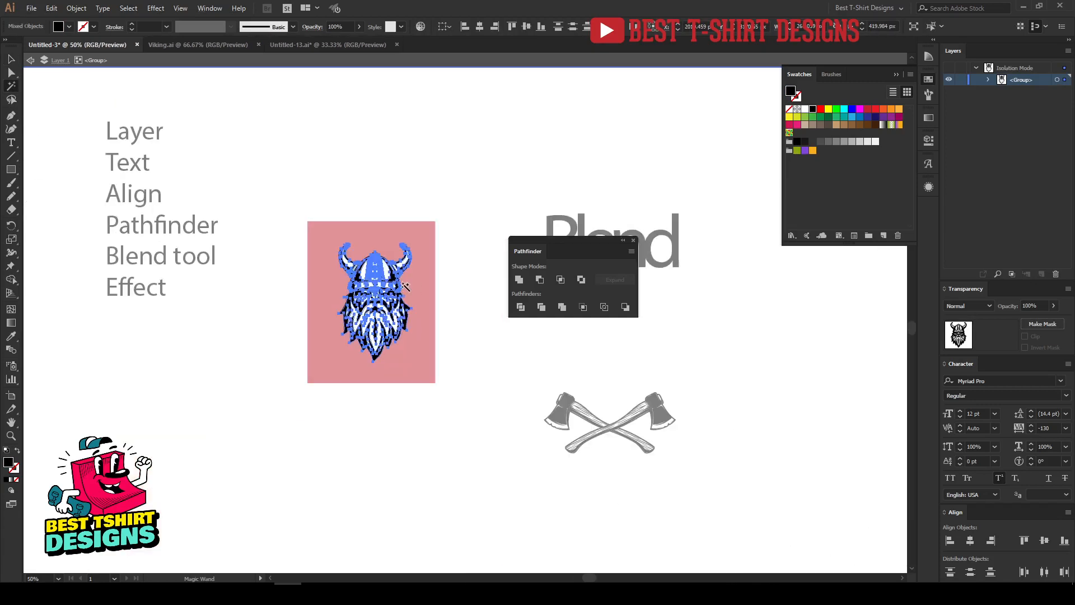
scroll(359, 270, "up", 1)
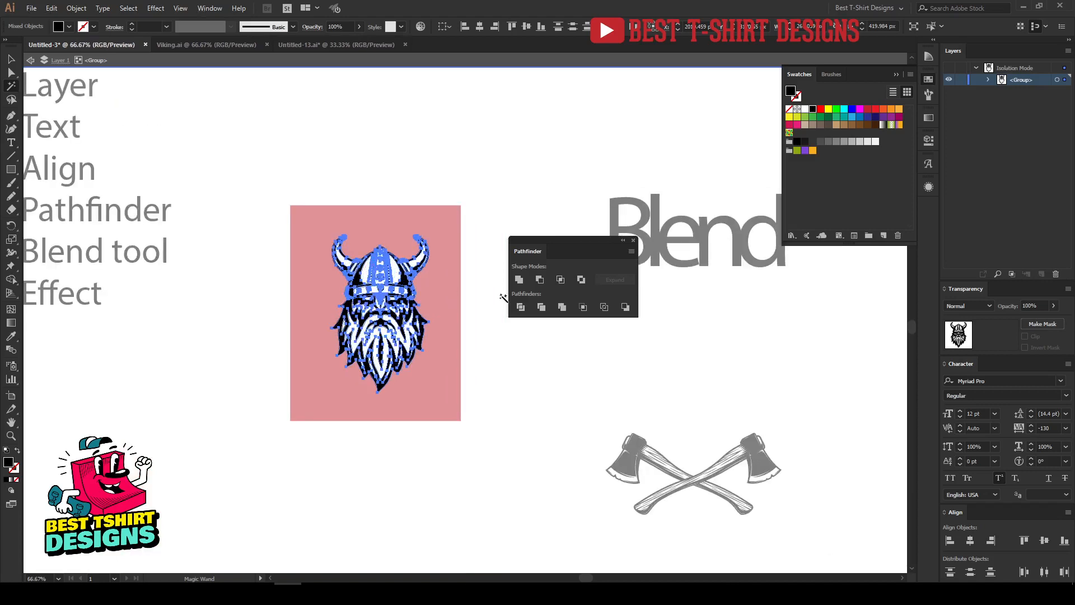
key("v")
double_click(445, 277)
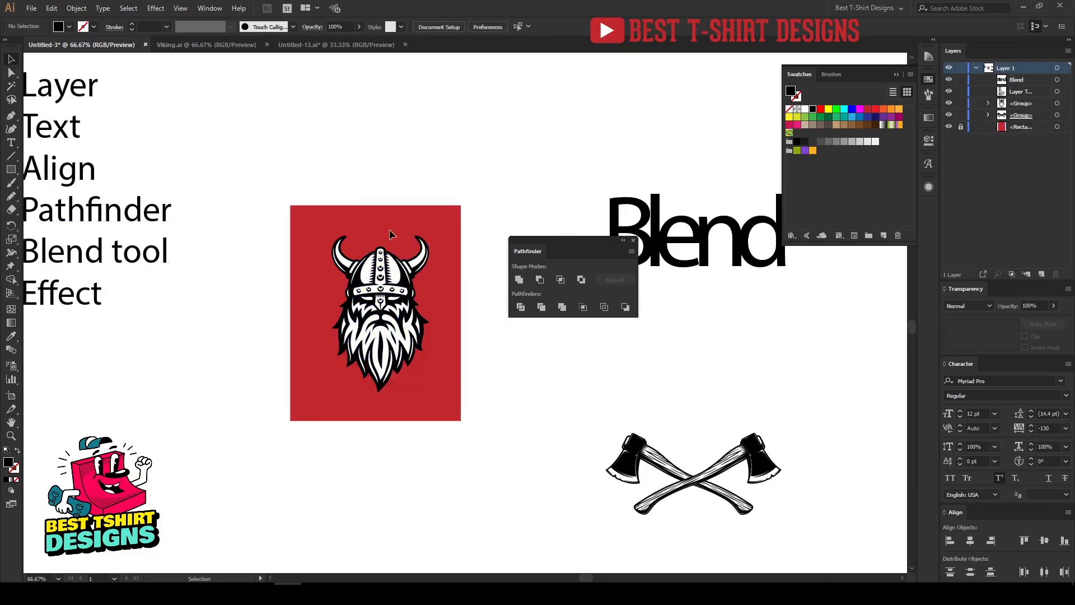
left_click(11, 87)
left_click(416, 306)
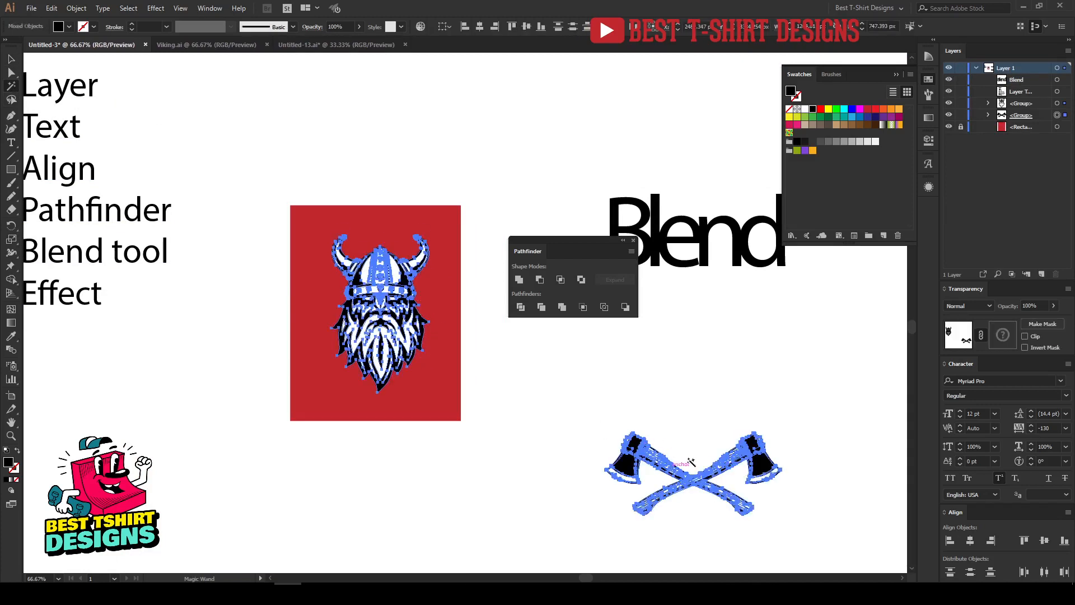
Convert the large "Blend" text to outlines and select all black shapes on the artboard with the Magic Wand
scroll(316, 318, "down", 2)
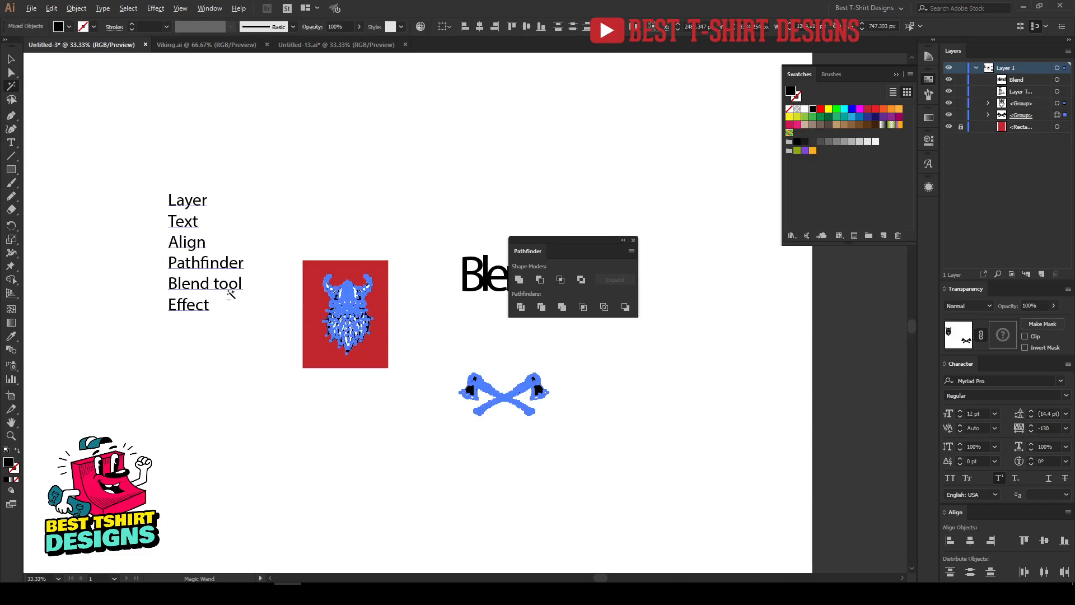
scroll(227, 291, "up", 1)
key("v")
left_click(669, 281)
right_click(669, 281)
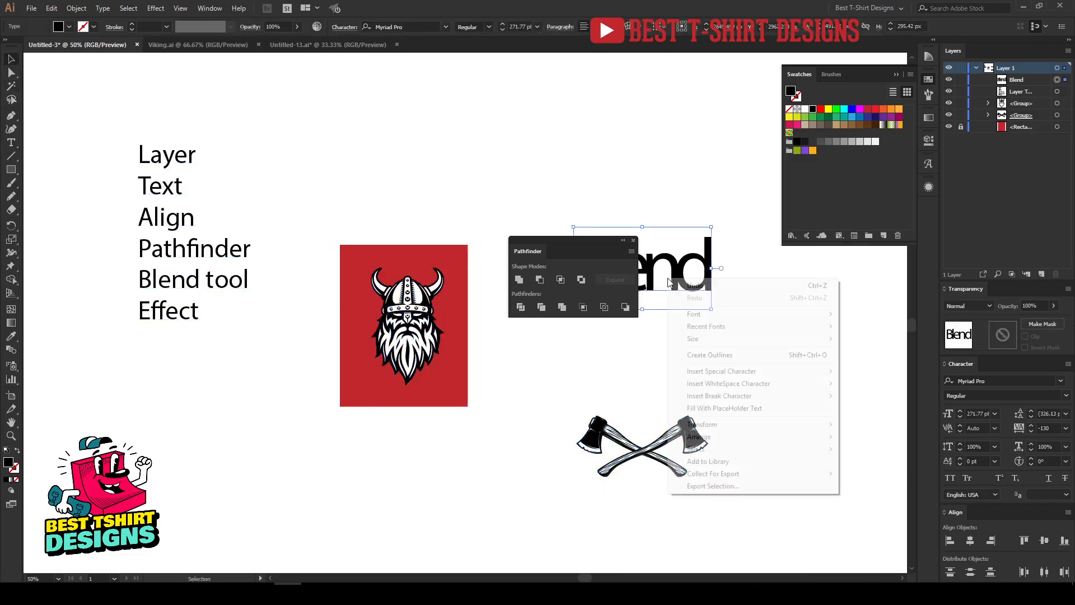
left_click(722, 356)
left_click(13, 87)
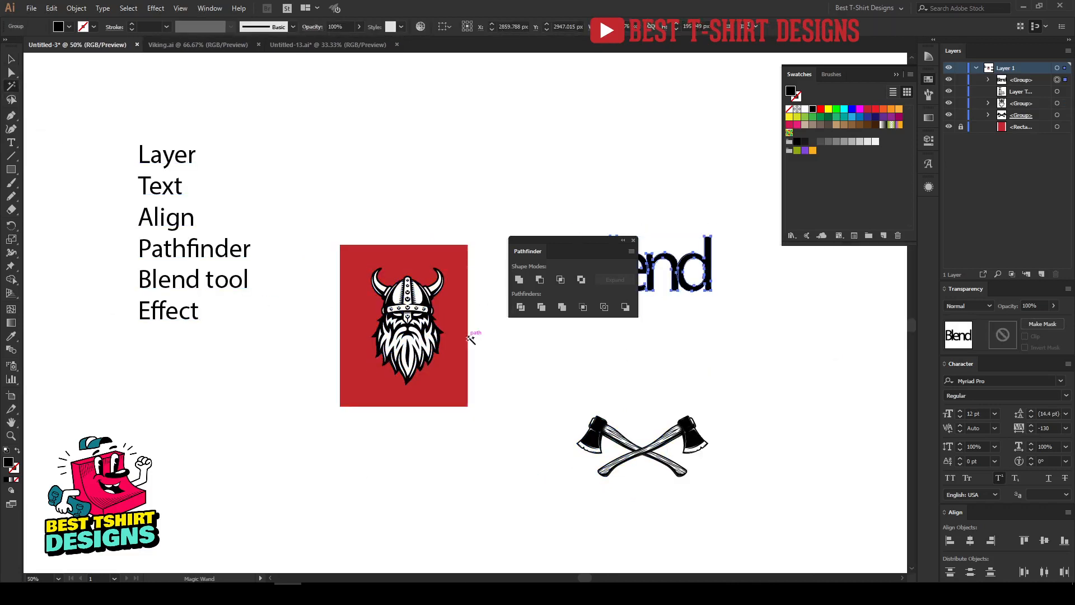
left_click(435, 323)
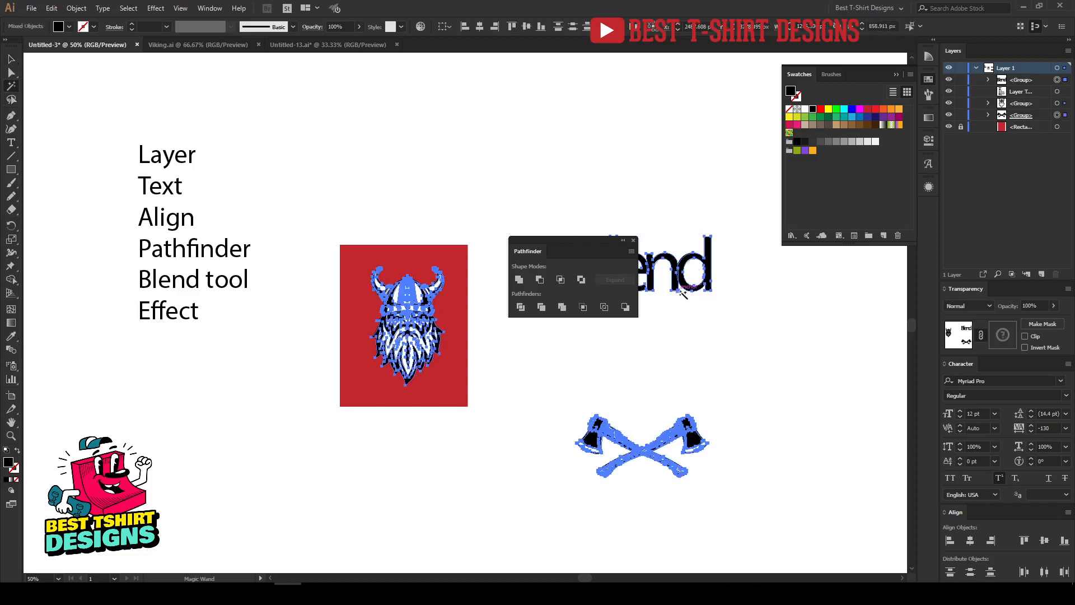
Deselect the black shapes and select all paths of the Viking head with Direct Selection
scroll(474, 331, "up", 2)
scroll(489, 309, "down", 1)
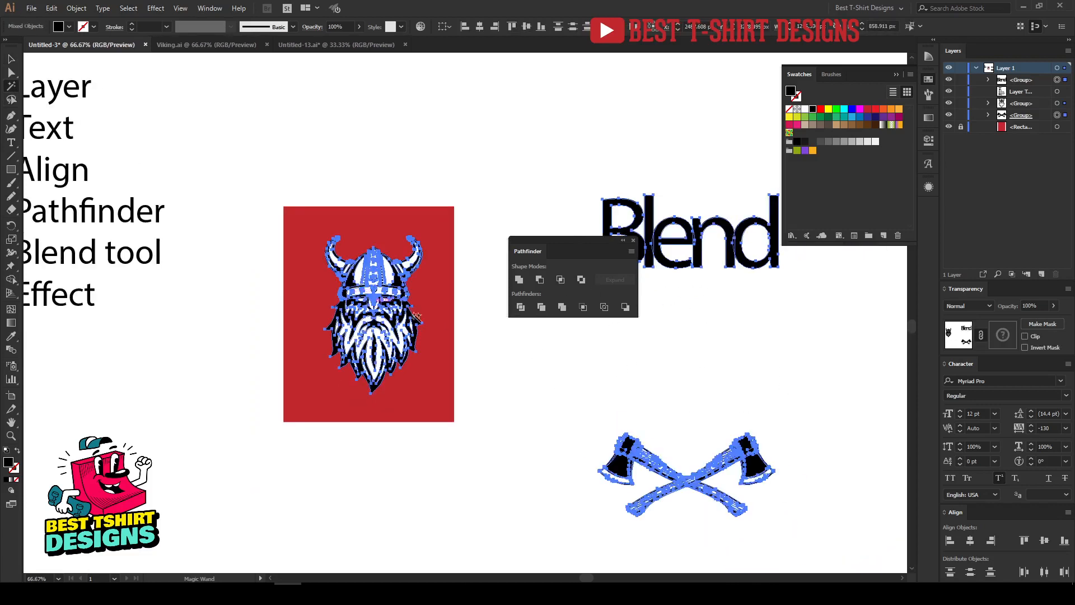
key("v")
left_click(486, 351)
left_click(377, 301)
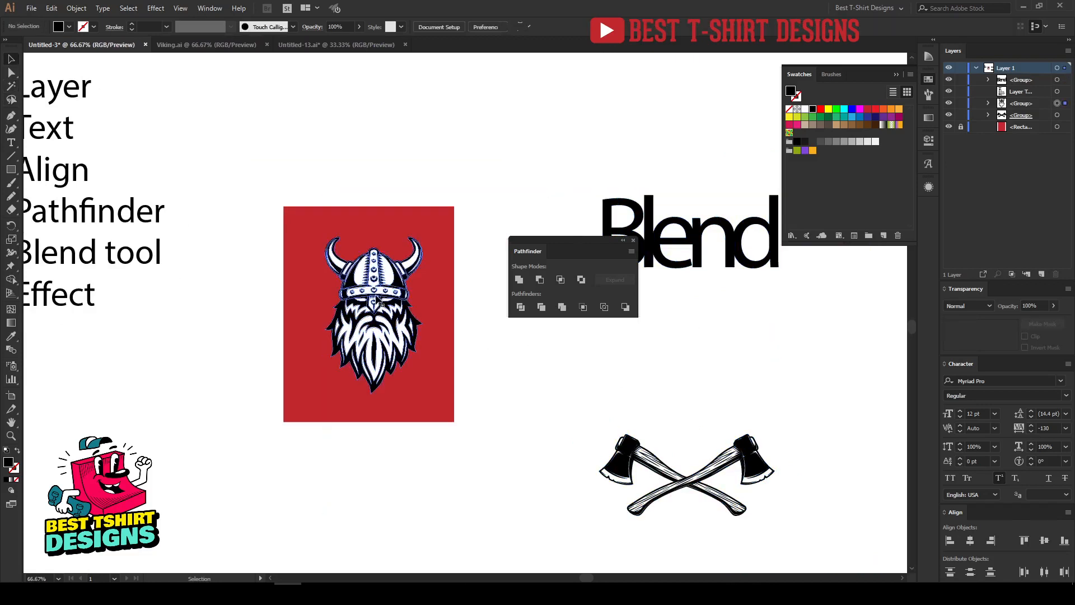
double_click(352, 276)
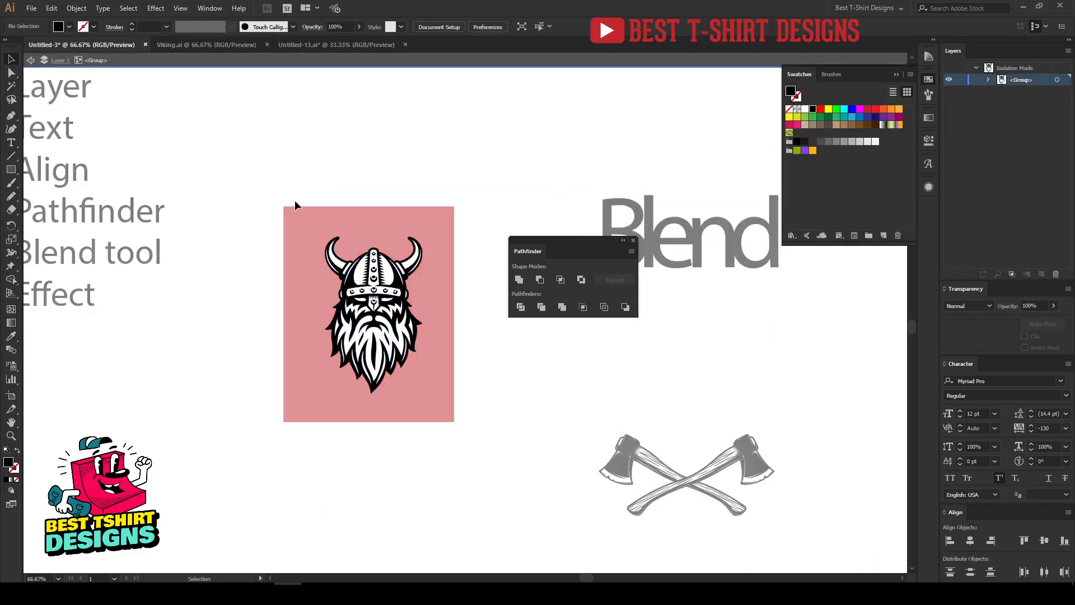
double_click(471, 366)
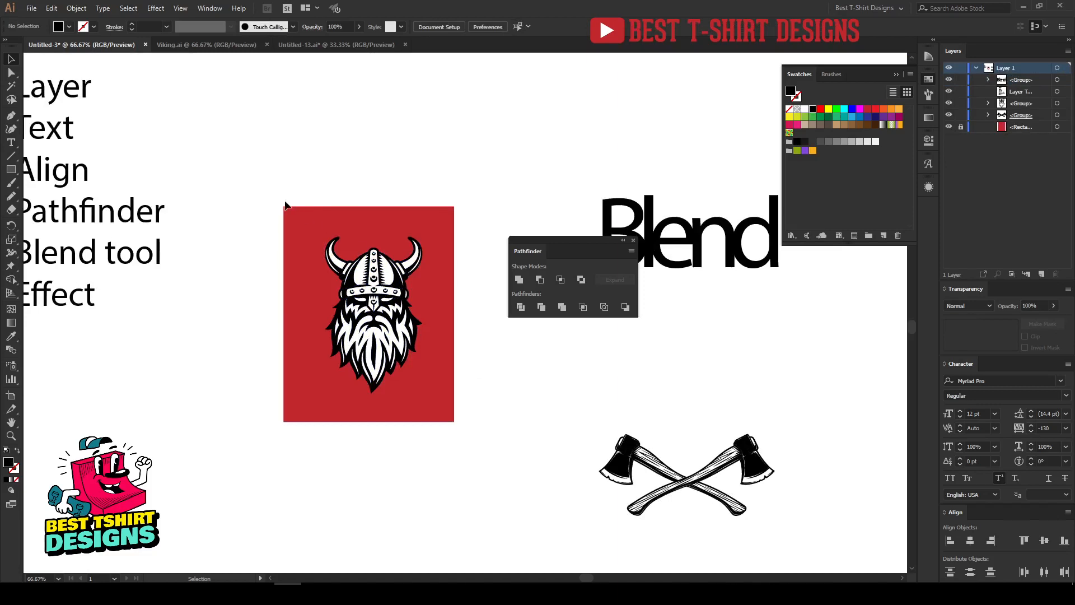
key("a")
left_click_drag(285, 205, 468, 437)
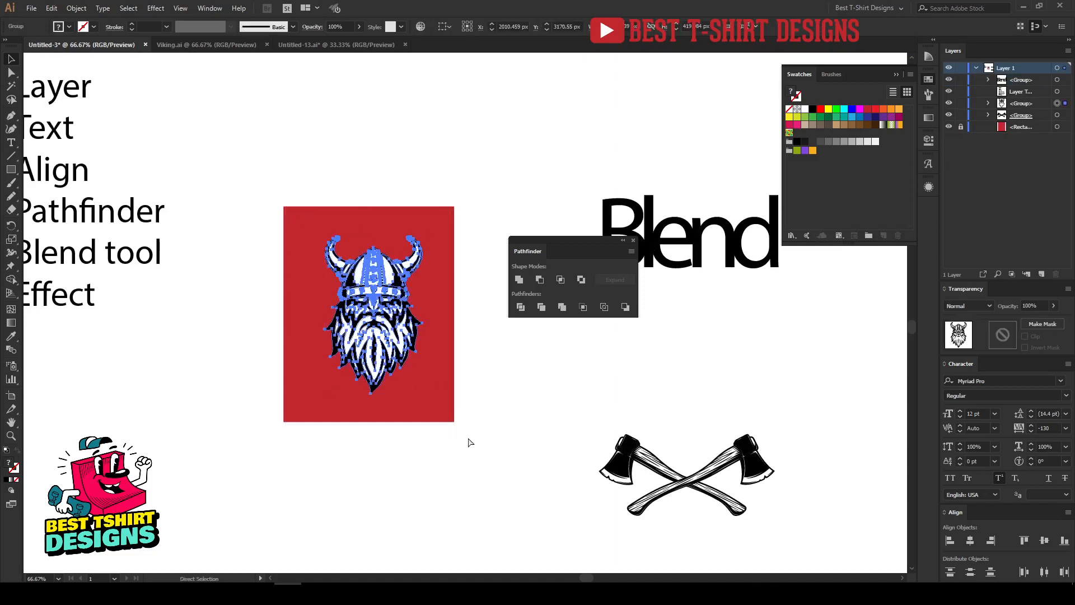
Isolate the Viking head group and select its black shapes with the Magic Wand
key("v")
double_click(387, 322)
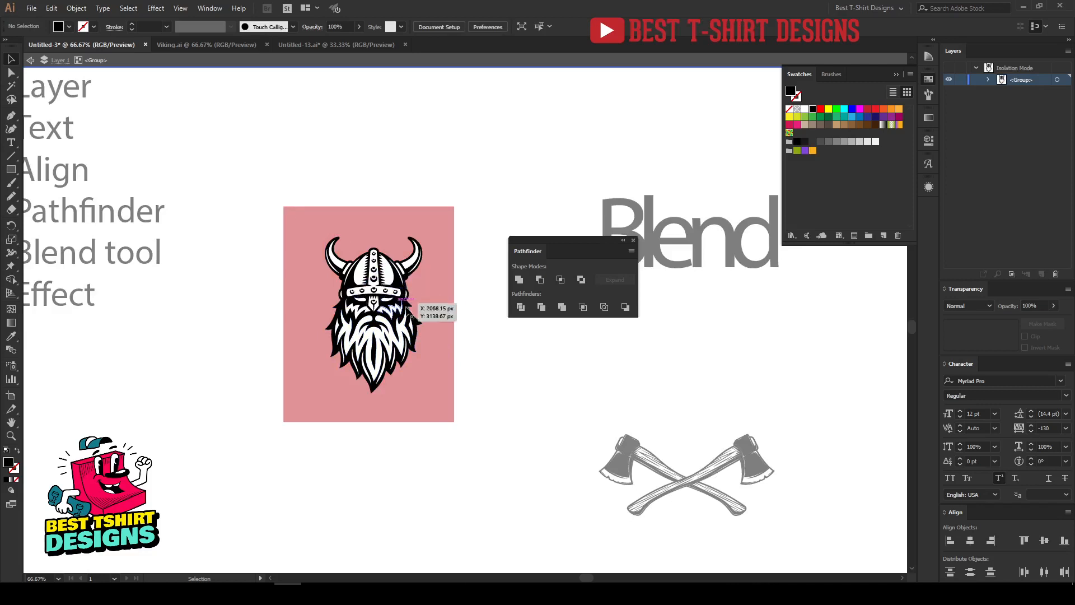
left_click(11, 87)
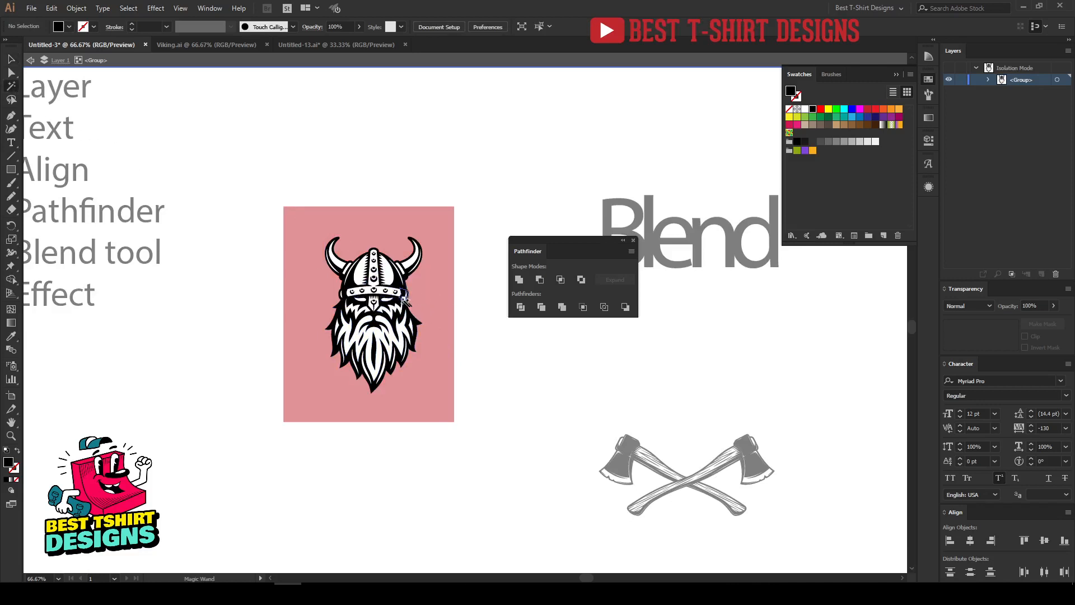
left_click(404, 297)
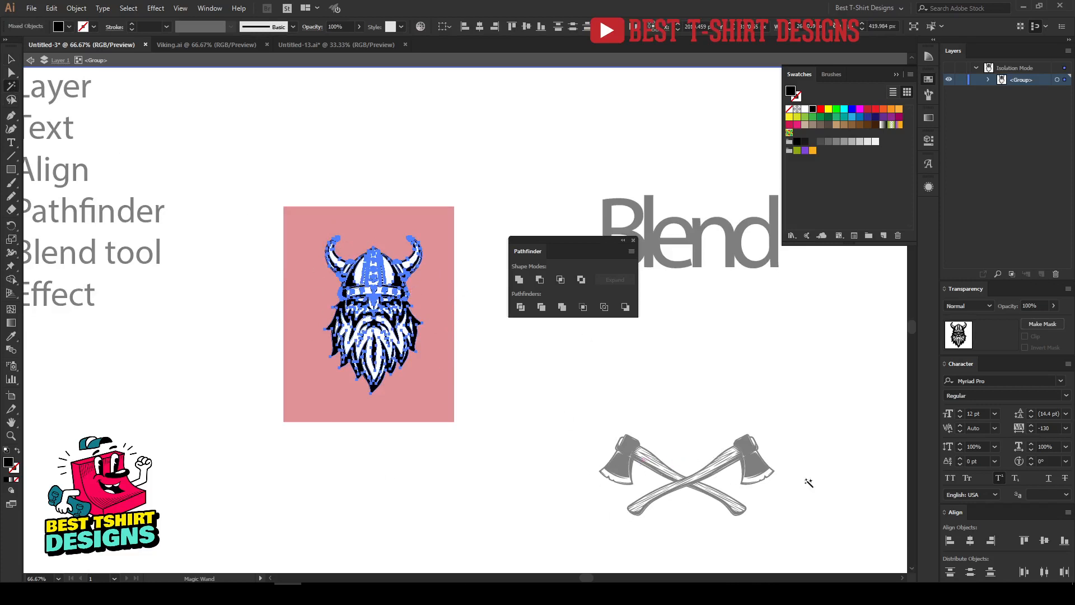
Select all white shapes of the isolated Viking head with the Magic Wand, delete them and exit isolation mode
scroll(426, 330, "up", 3)
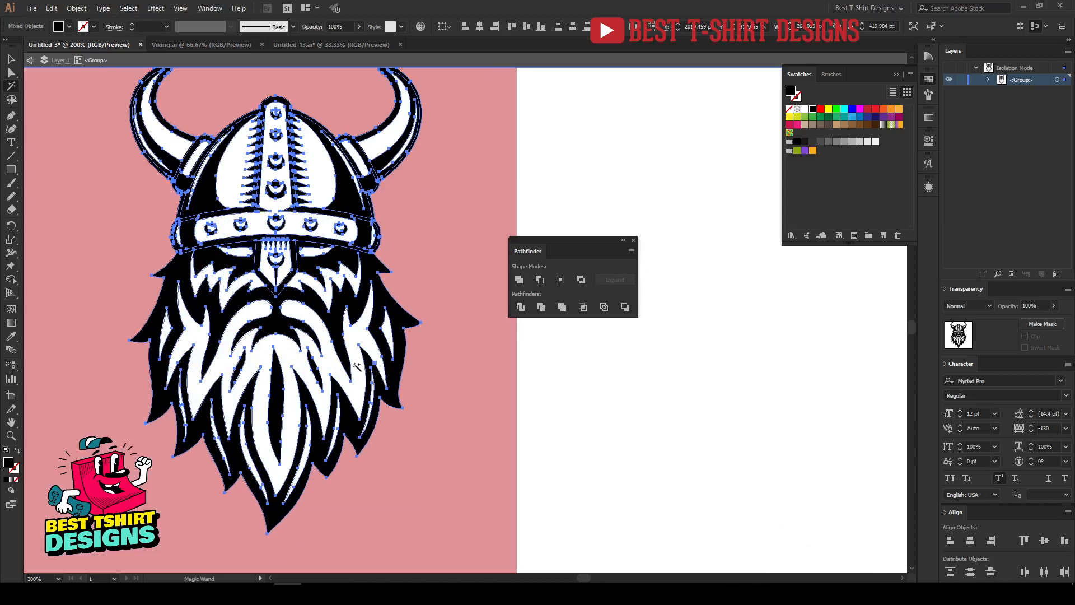
left_click(329, 364)
scroll(463, 378, "down", 1)
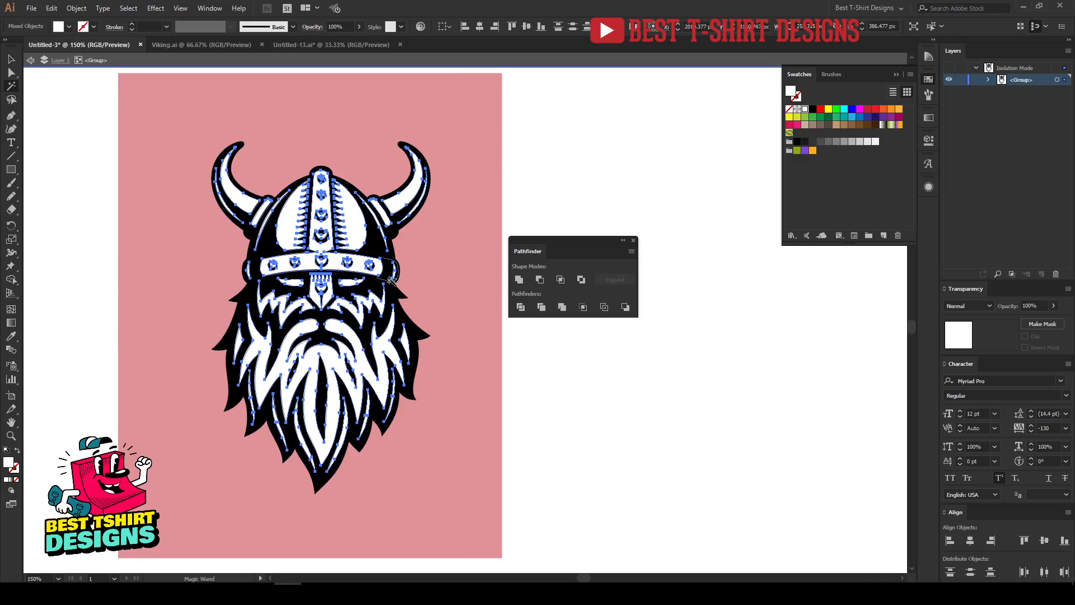
key("Delete")
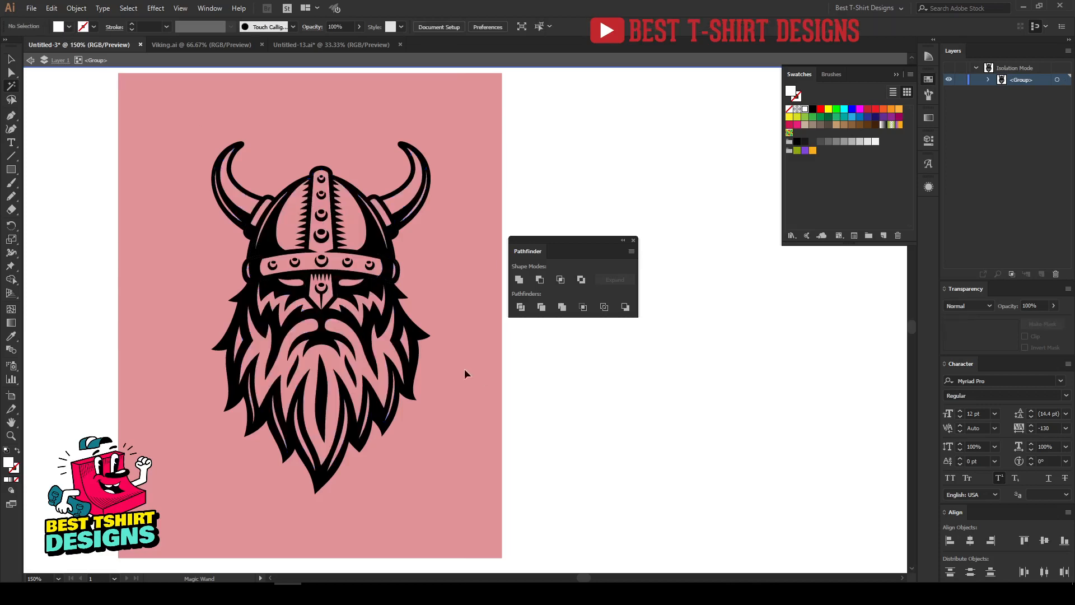
key("v")
double_click(162, 163)
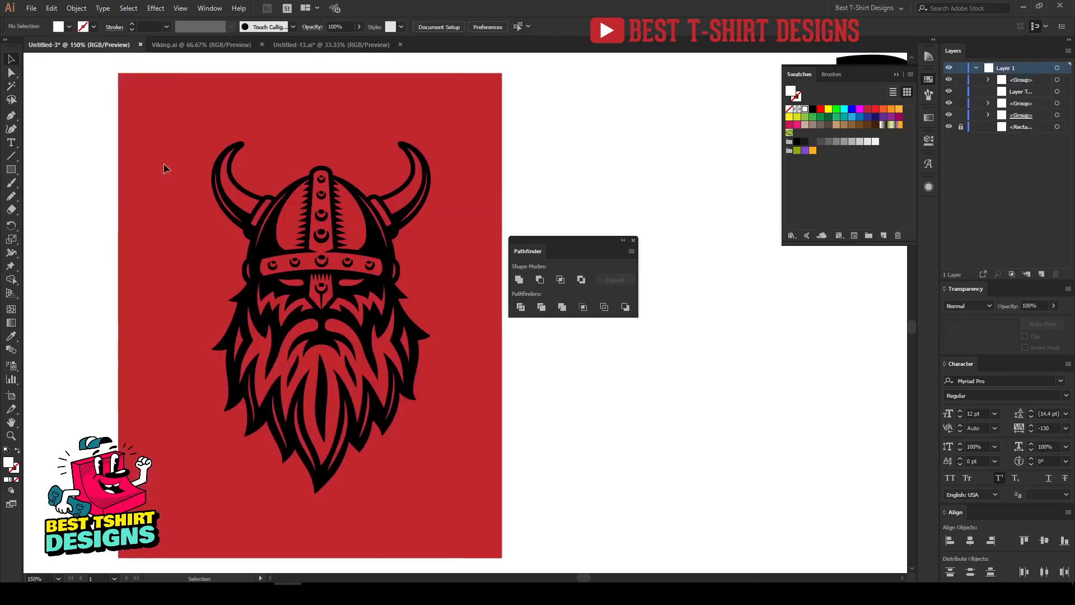
Check the black-only Viking head by selecting it and entering its isolation mode, then exit and deselect it
left_click(379, 328)
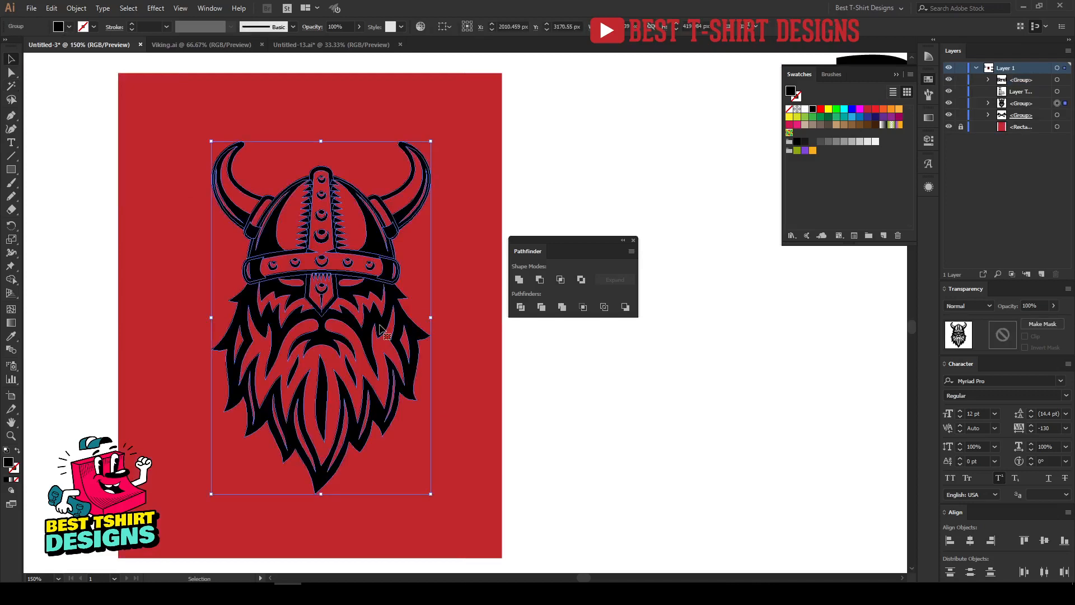
left_click(469, 372)
double_click(410, 330)
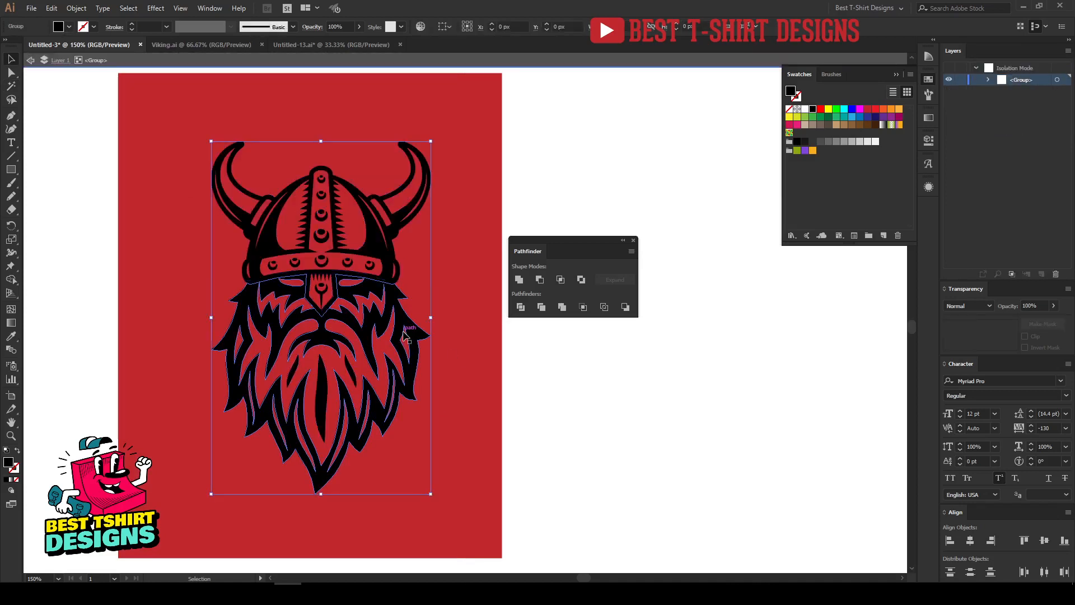
double_click(171, 119)
left_click_drag(152, 112, 472, 519)
left_click(452, 398)
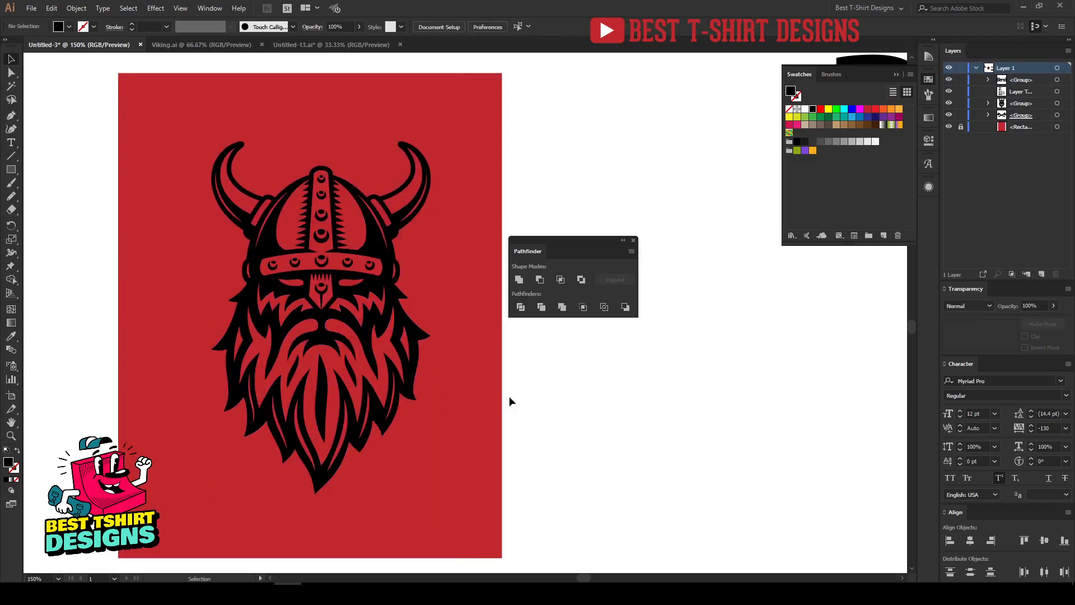
Unlock the red rectangle, select it together with the Viking head and apply the Divide pathfinder, then deselect
left_click_drag(562, 246, 600, 234)
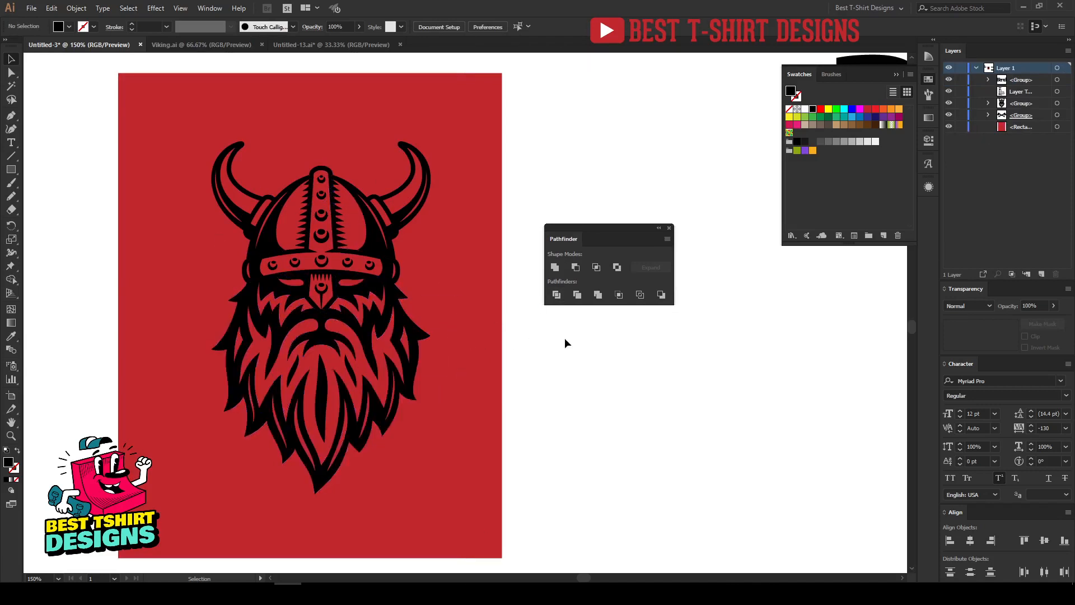
left_click(460, 287)
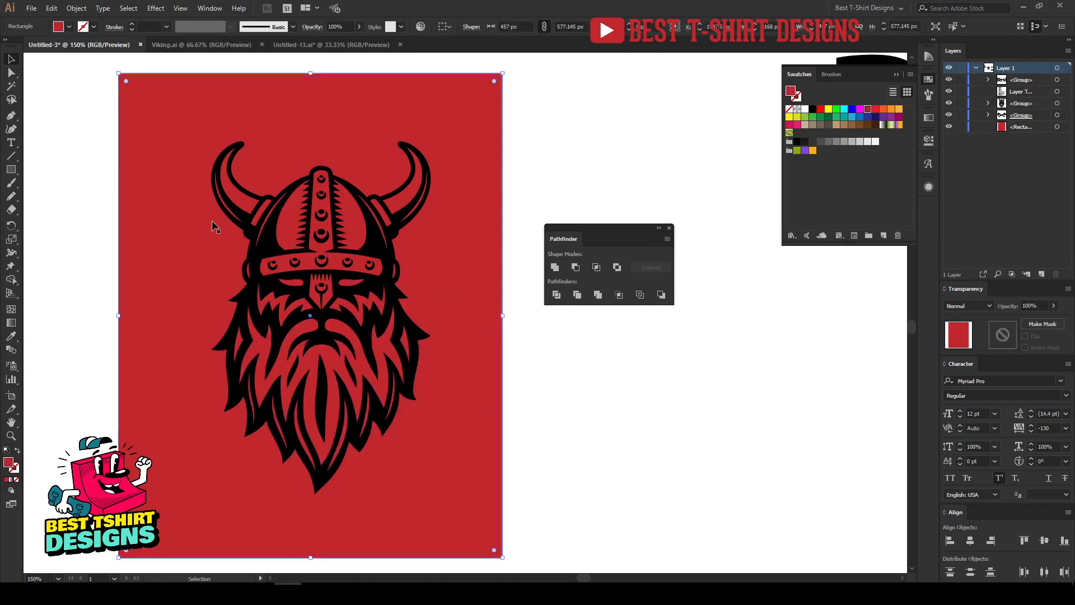
left_click_drag(97, 106, 475, 516)
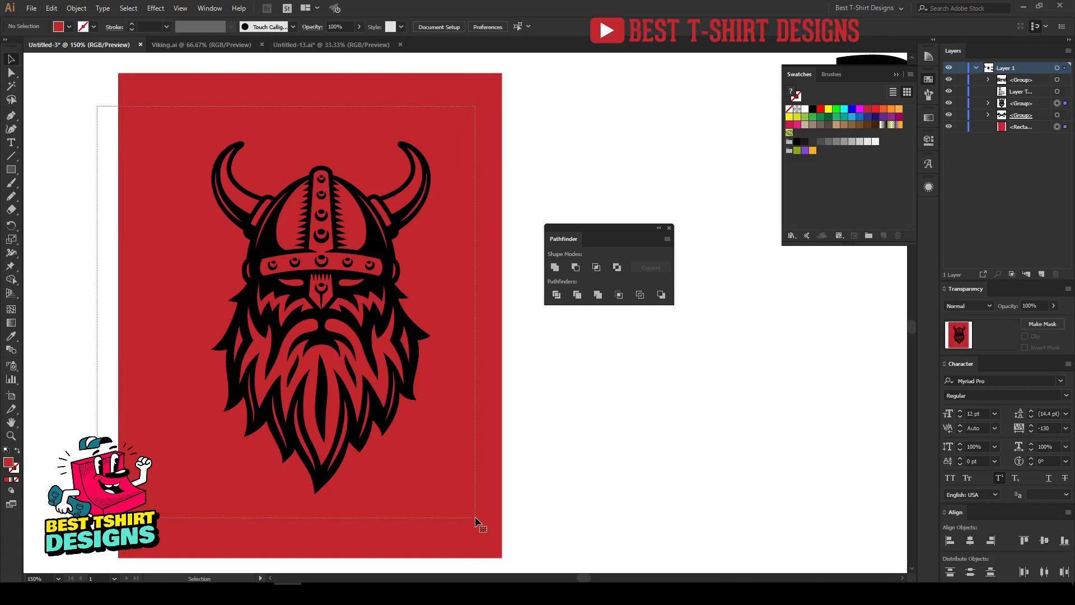
left_click(558, 296)
left_click(530, 413)
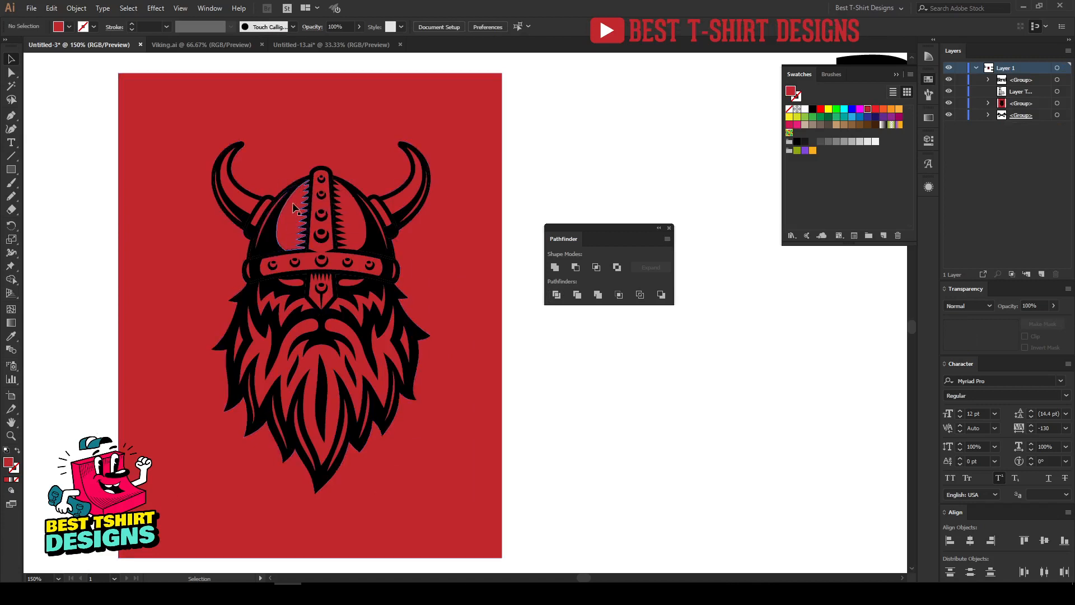
Isolate the divided group and delete the red background piece surrounding the Viking head
double_click(422, 293)
left_click_drag(491, 328, 520, 383)
key("Delete")
Try selecting separate red pieces of the helmet and horn, then select the main beard shape and fill it with magenta
scroll(299, 227, "up", 1)
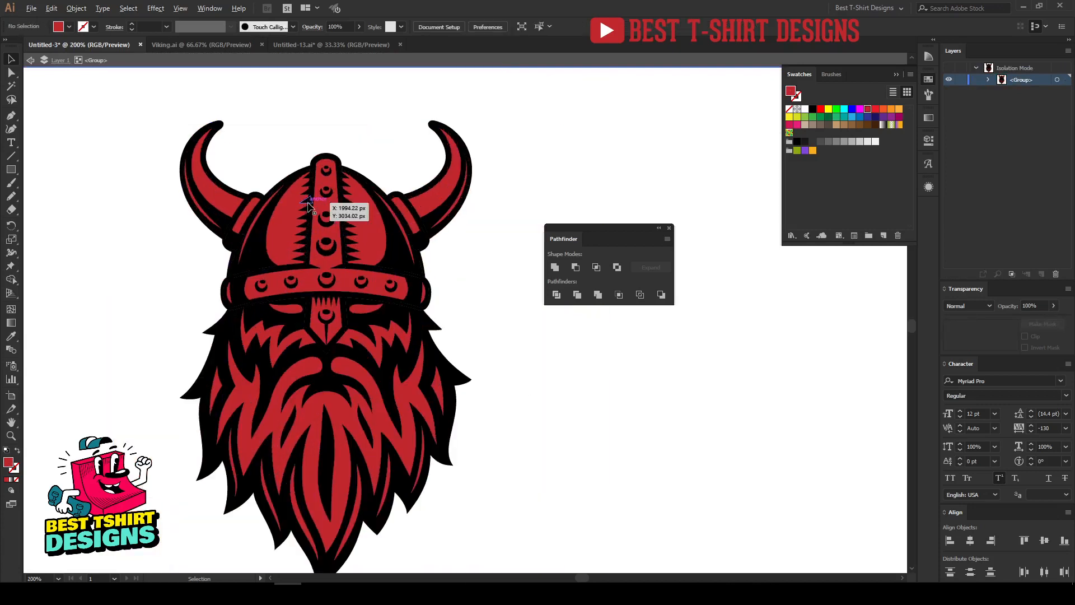
left_click(298, 230)
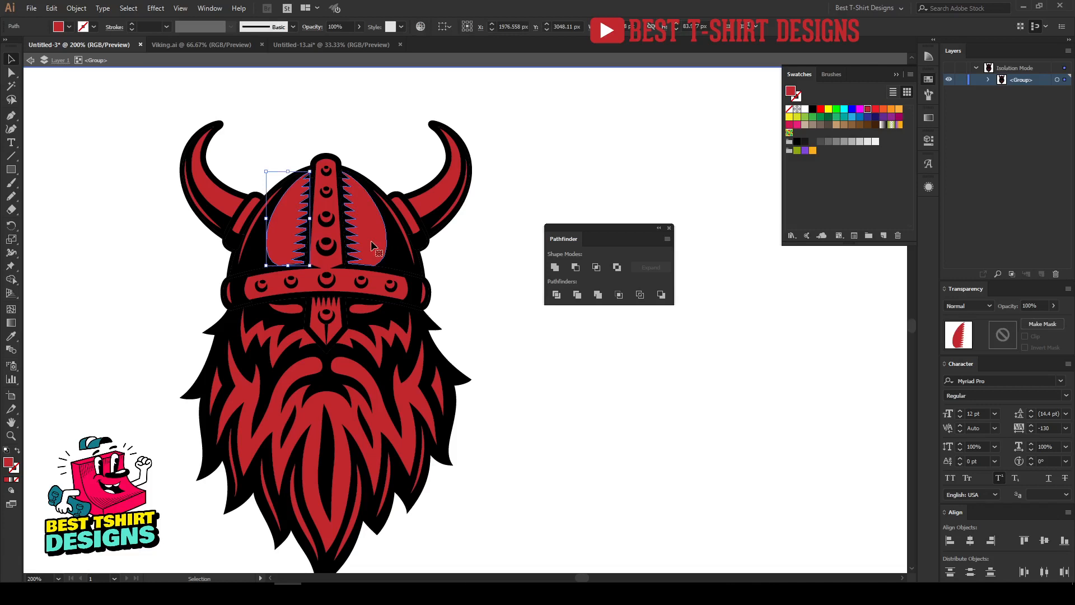
left_click(469, 225)
left_click(438, 211)
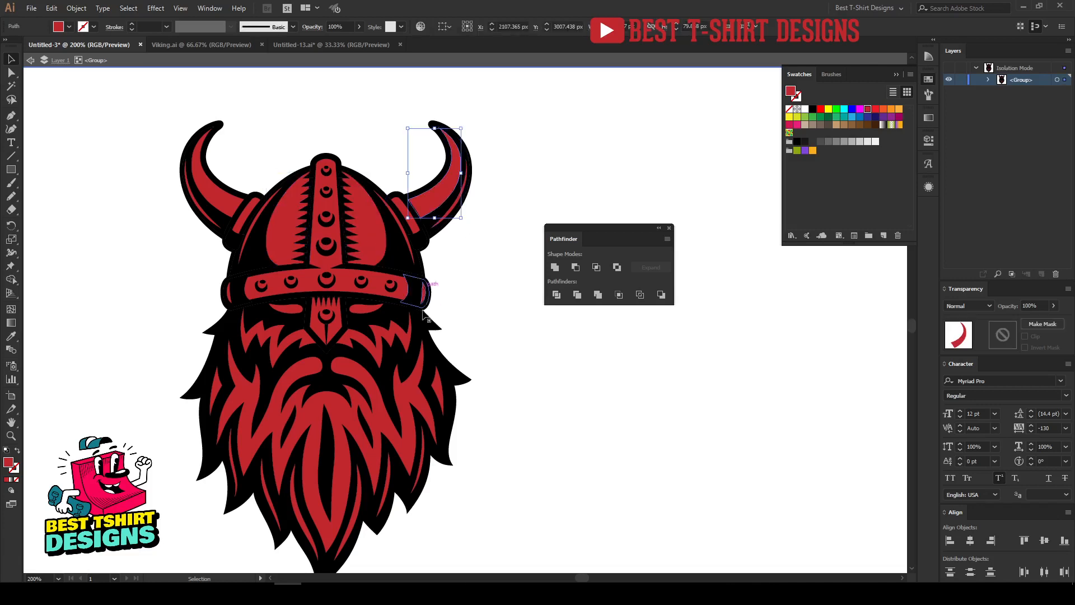
left_click(414, 392)
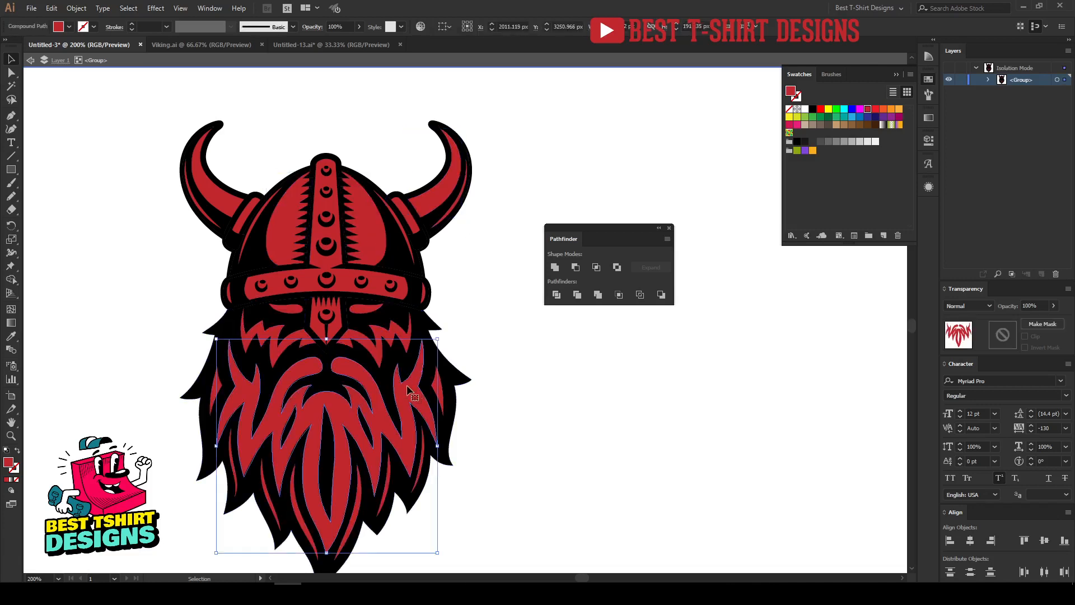
left_click(859, 109)
Fill the helmet's right red panel with dark blue and its left panel with light blue
left_click(382, 234)
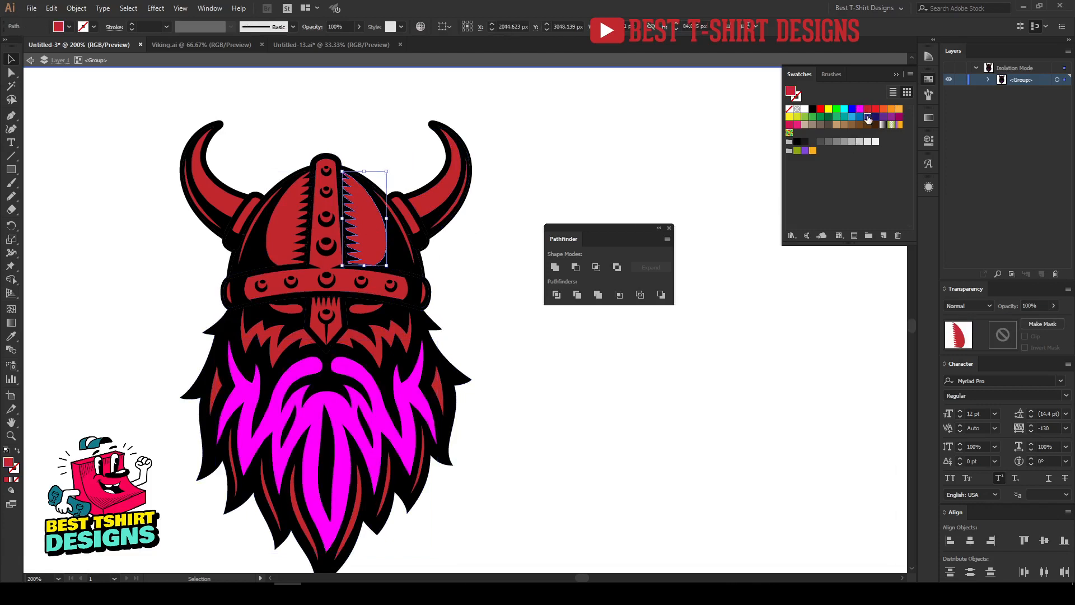
left_click(868, 117)
left_click(286, 224)
left_click(852, 117)
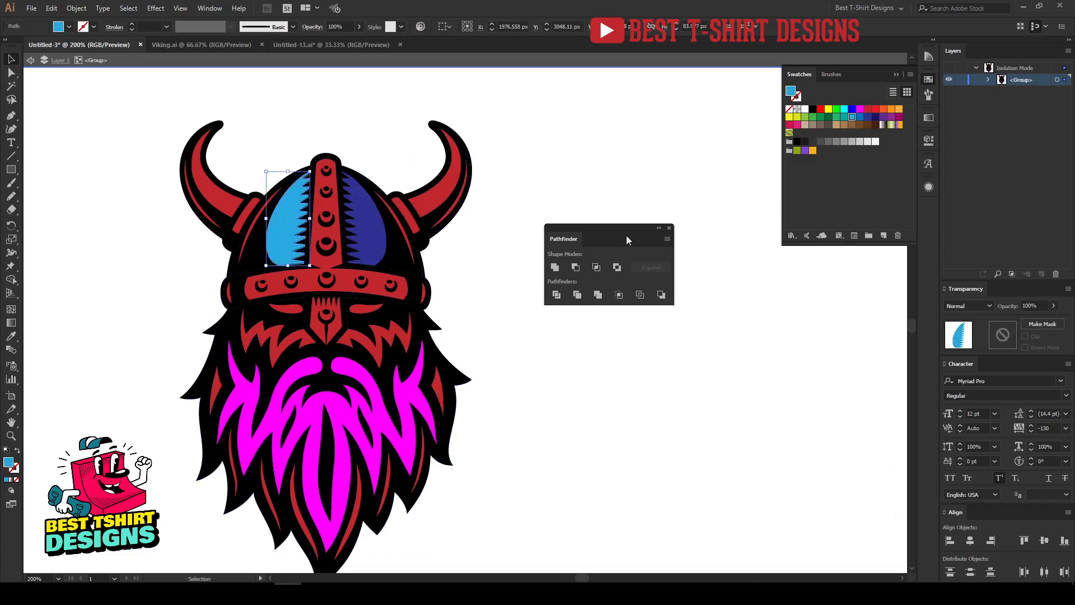
Fill the red area of the right horn with dark blue and exit isolation mode
left_click(439, 198)
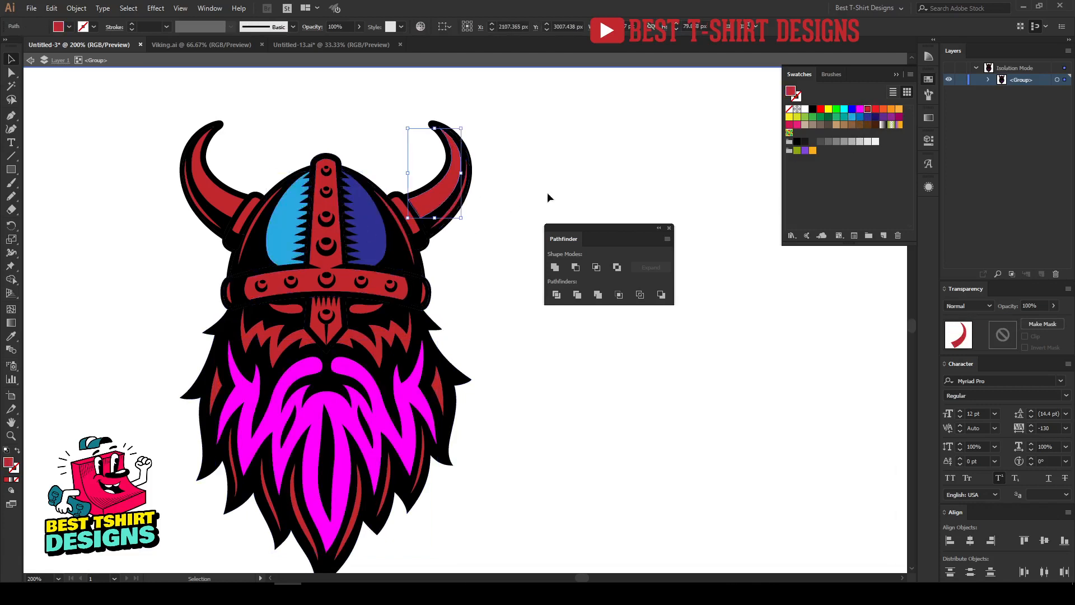
left_click(860, 117)
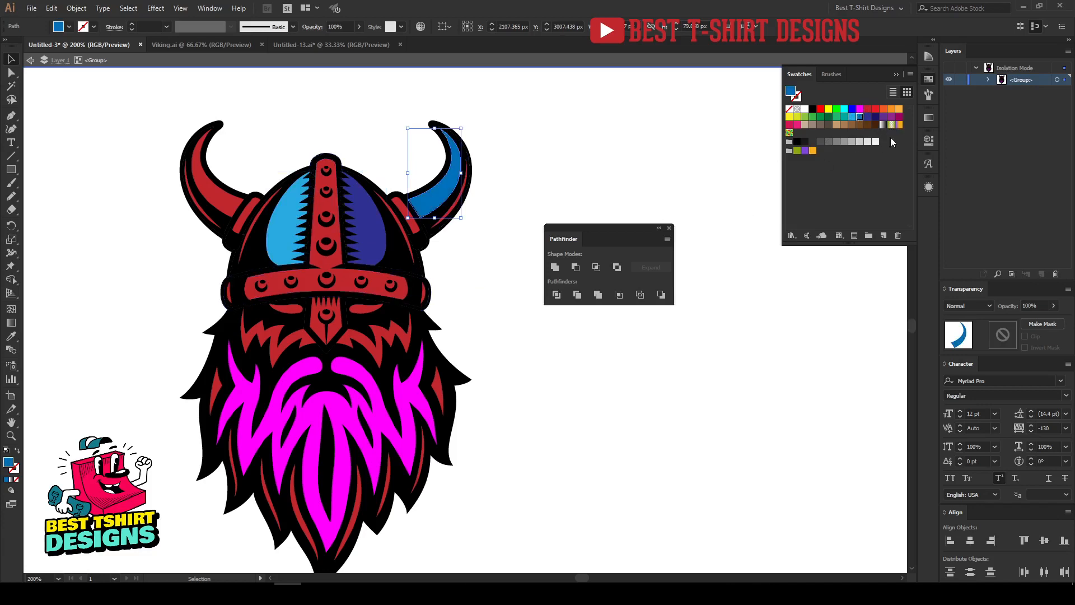
left_click(867, 118)
double_click(503, 265)
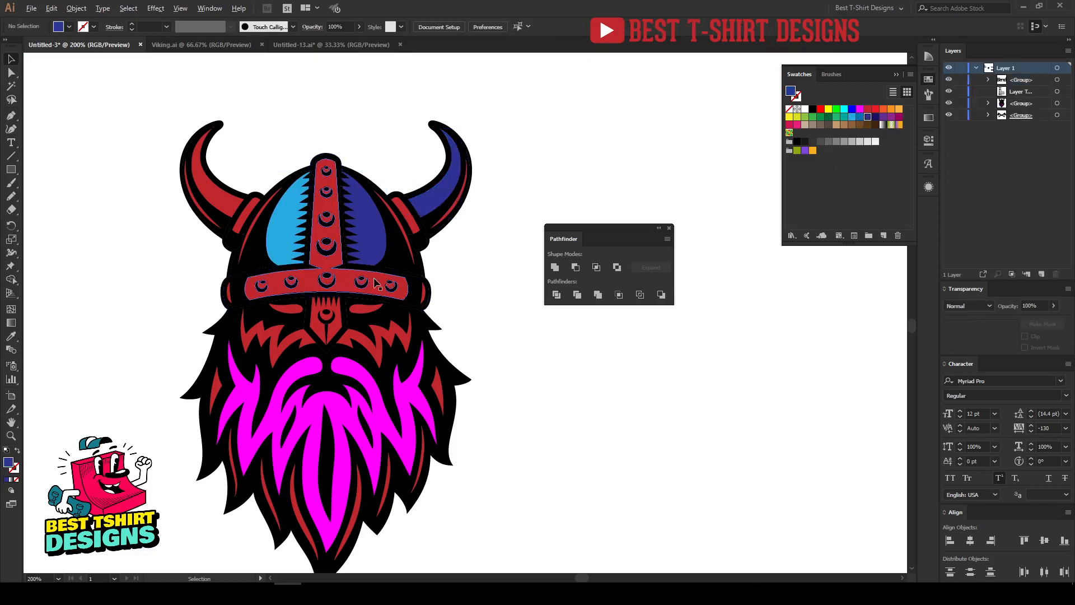
Move the crossed axes from below the "Blend" text onto the Viking head
key("ctrl+minus")
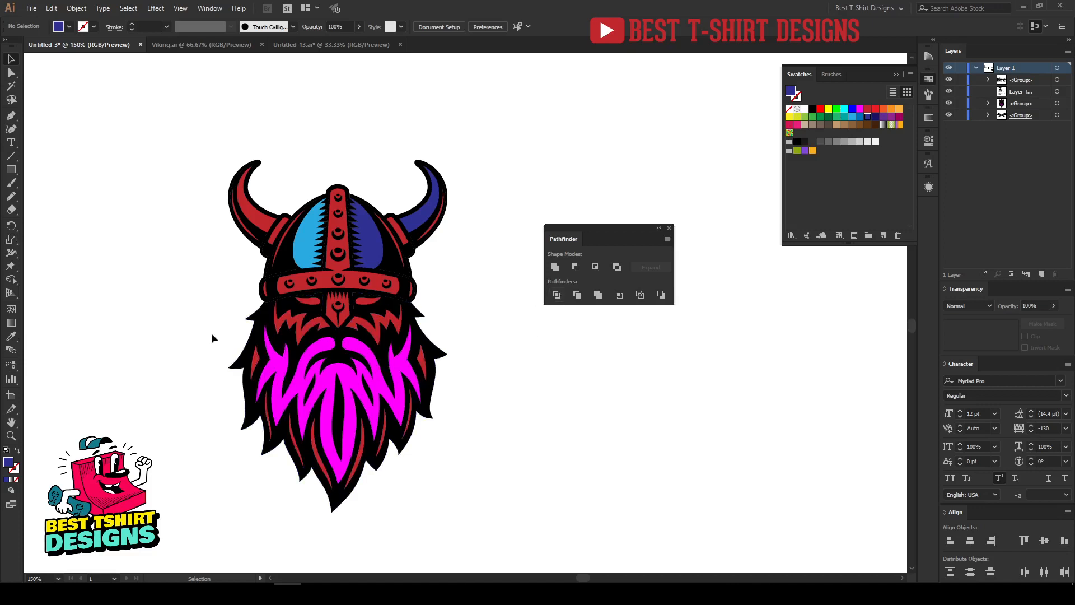
key("ctrl+1")
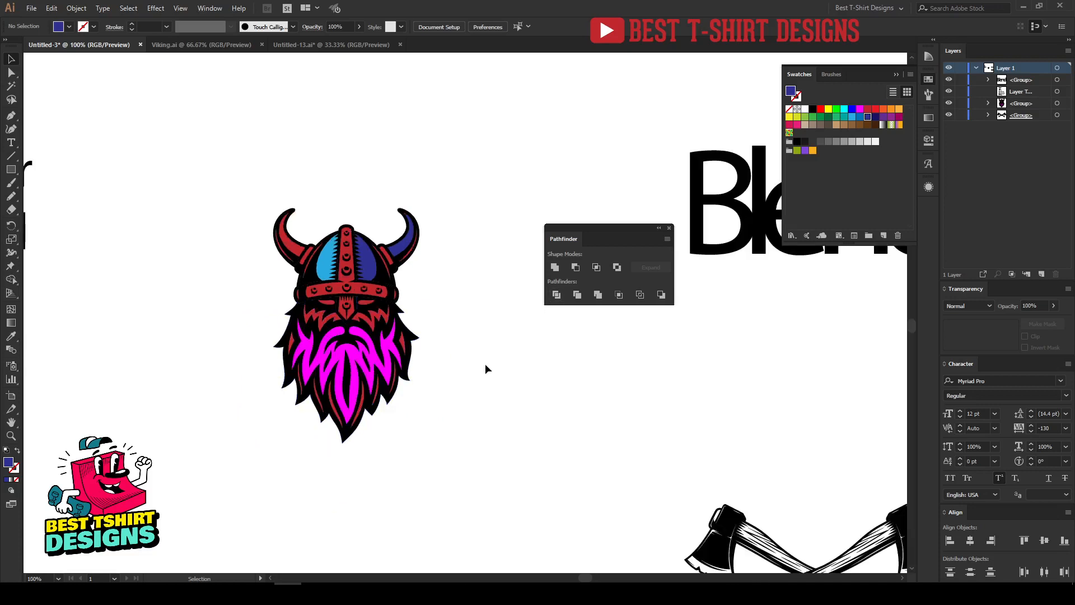
scroll(487, 369, "down", 3)
left_click_drag(741, 480, 343, 458)
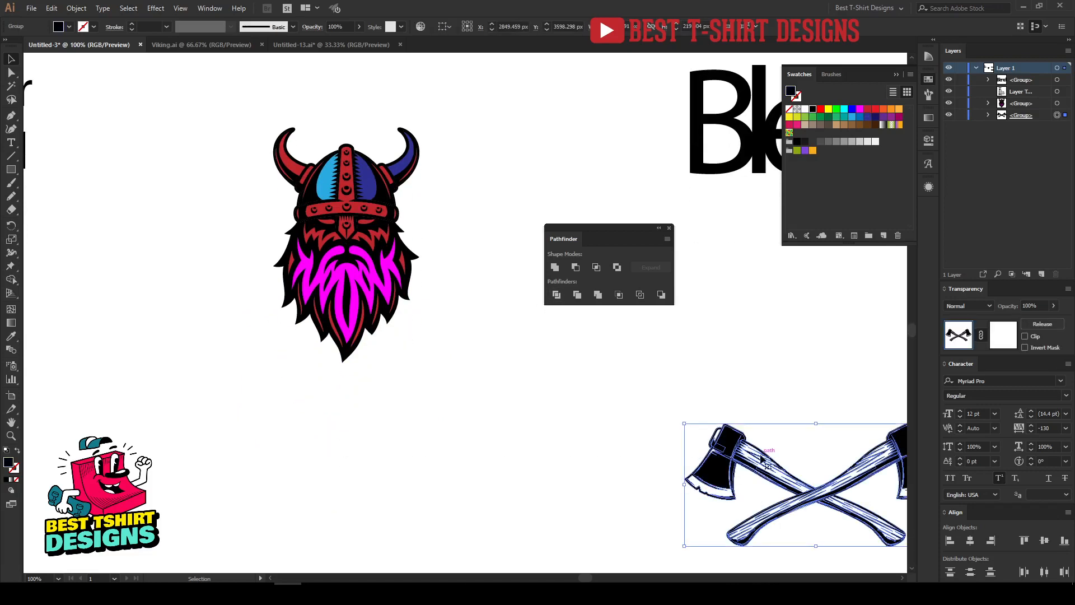
left_click_drag(762, 458, 295, 378)
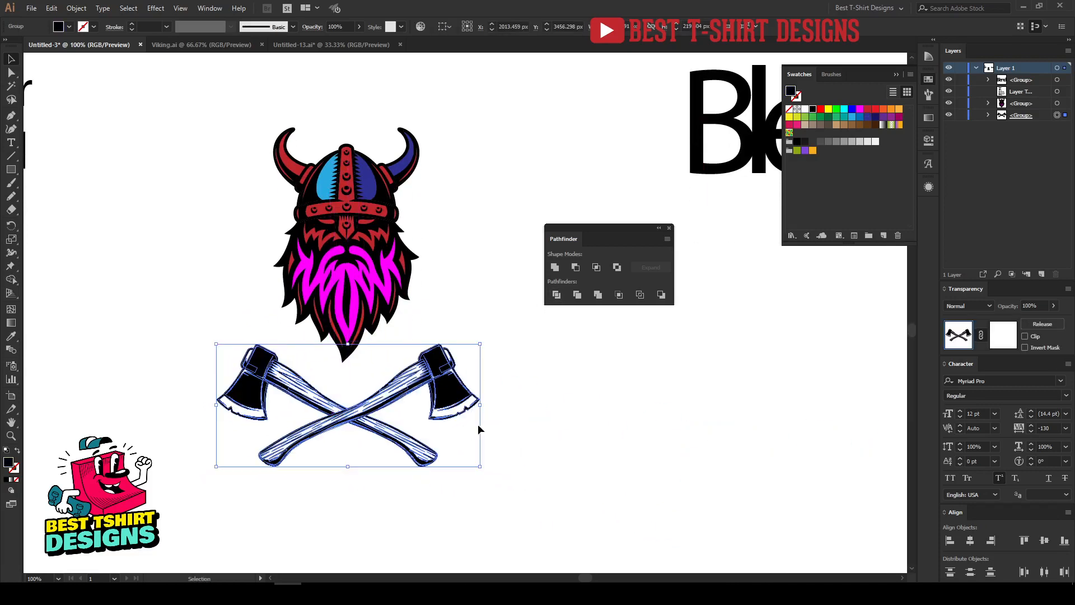
left_click_drag(480, 404, 512, 404)
left_click_drag(429, 382, 436, 241)
left_click_drag(512, 257, 483, 257)
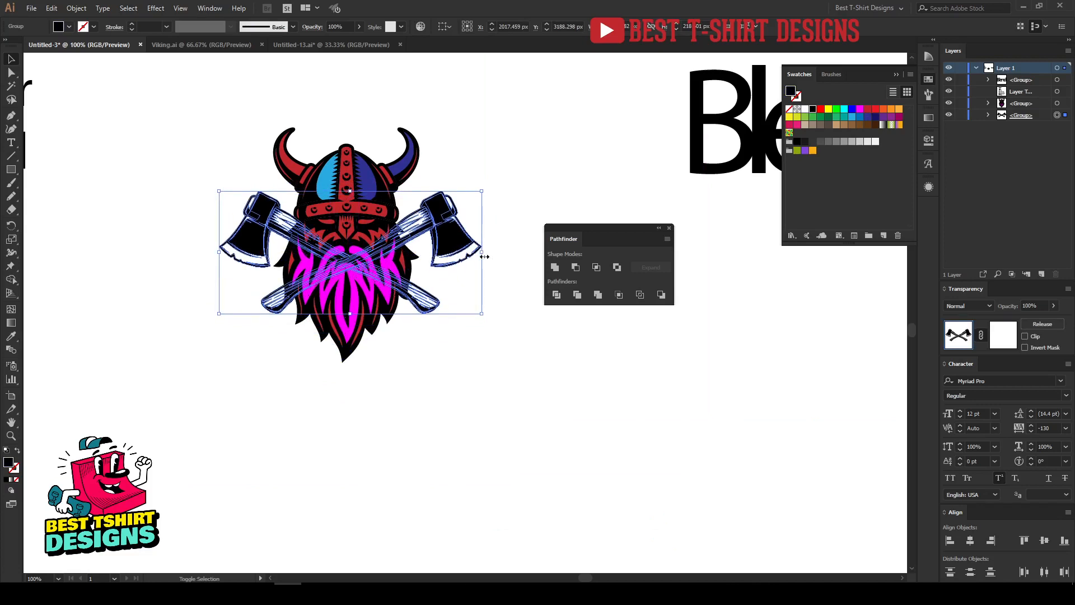
Nudge the crossed axes up over the Viking's face, then slightly back down to fine-tune their position
key("shift+Up")
key("shift+Up")
key("shift+Up")
key("shift+Up")
key("shift+Up")
key("shift+Up")
key("Down")
key("Down")
key("Down")
key("Down")
key("Down")
key("Down")
key("Down")
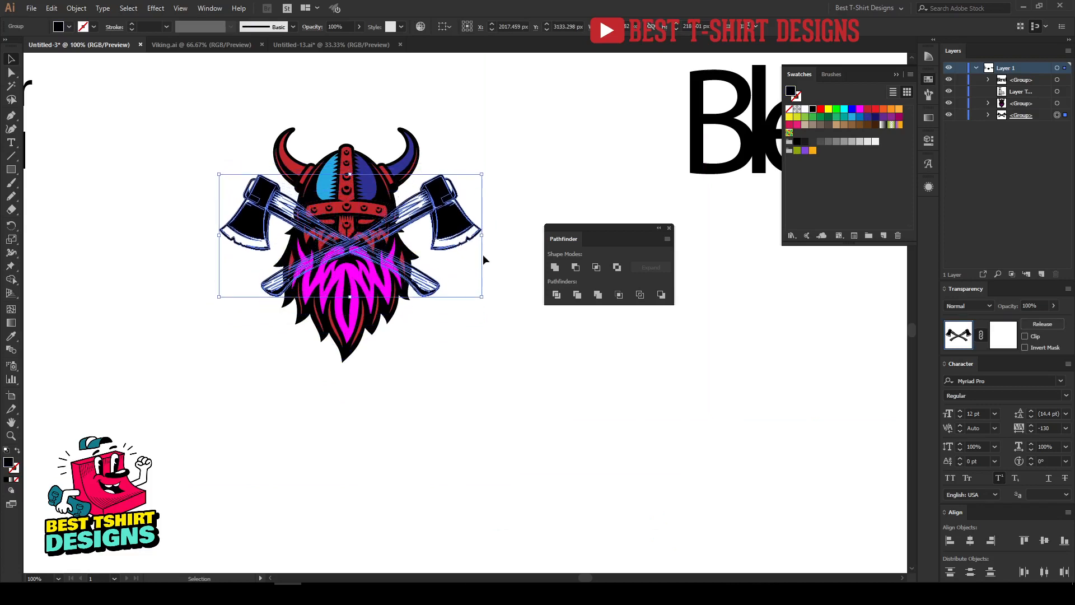
scroll(321, 161, "up", 1)
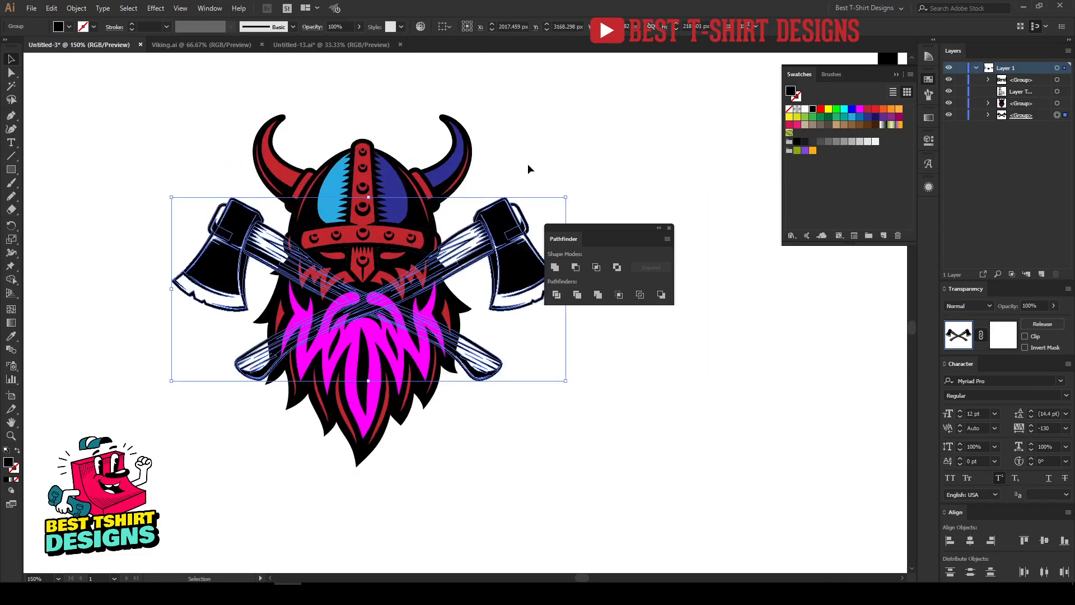
Isolate the Viking head group and delete its dark blue and light blue areas, selecting by colour with the Magic Wand
left_click(552, 193)
left_click_drag(588, 239, 614, 235)
scroll(296, 197, "up", 1)
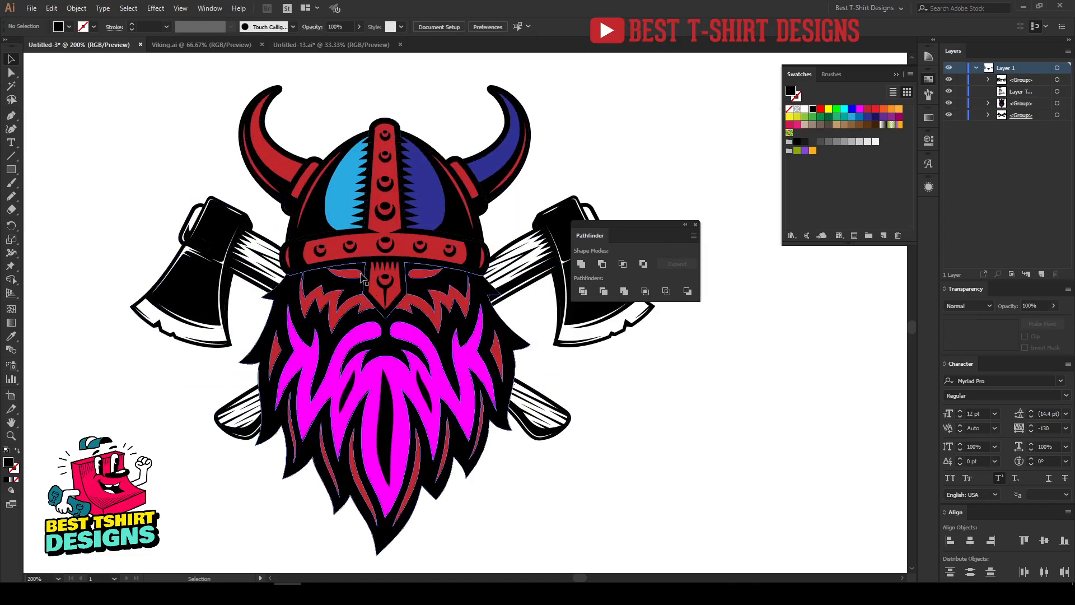
left_click(363, 277)
double_click(363, 277)
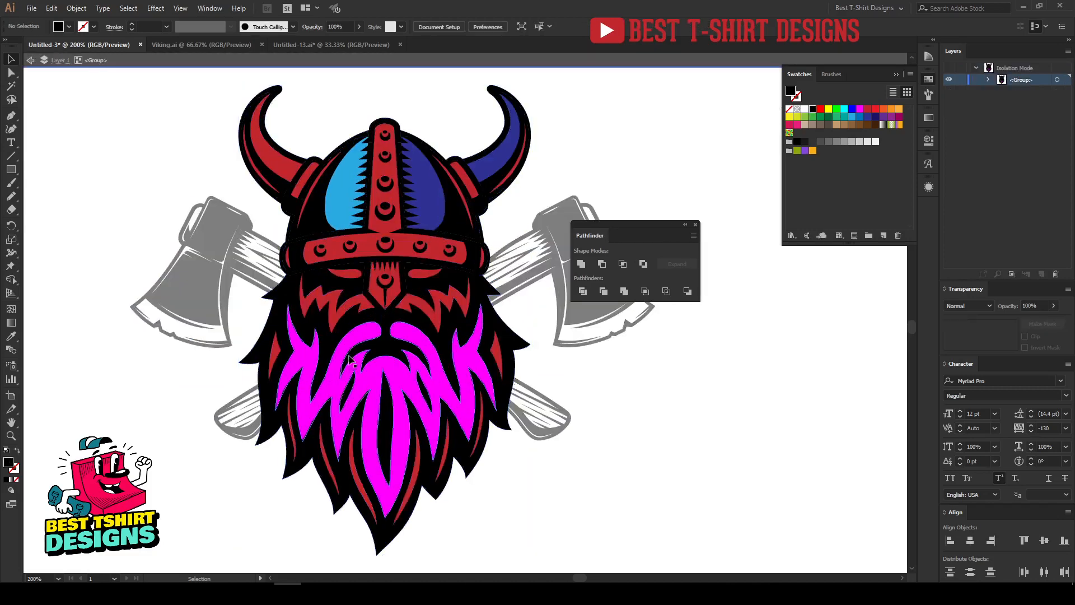
left_click(12, 85)
left_click(405, 206)
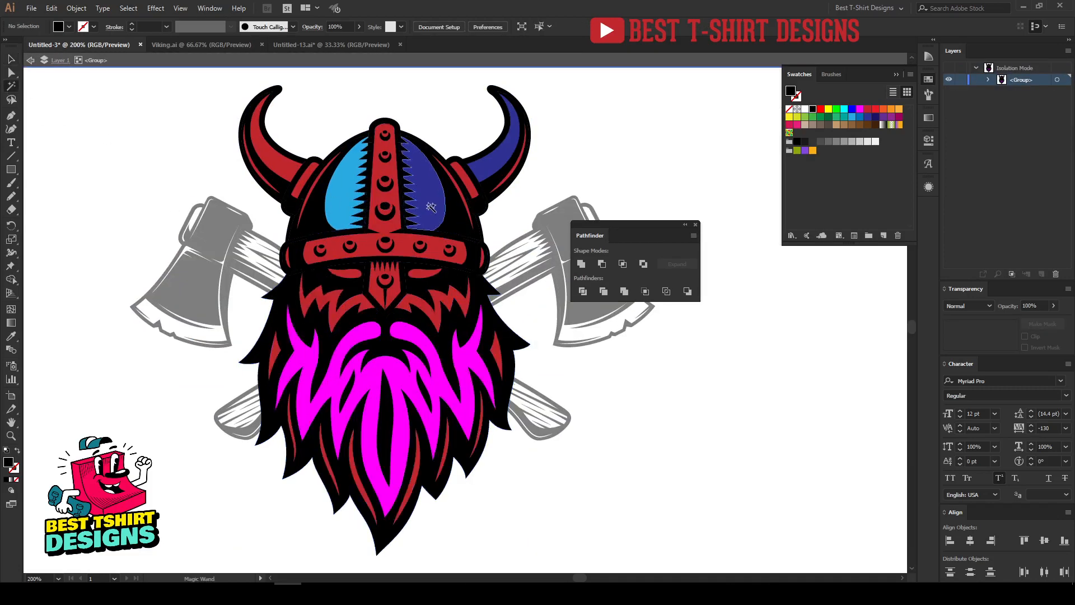
key("Delete")
key("Delete")
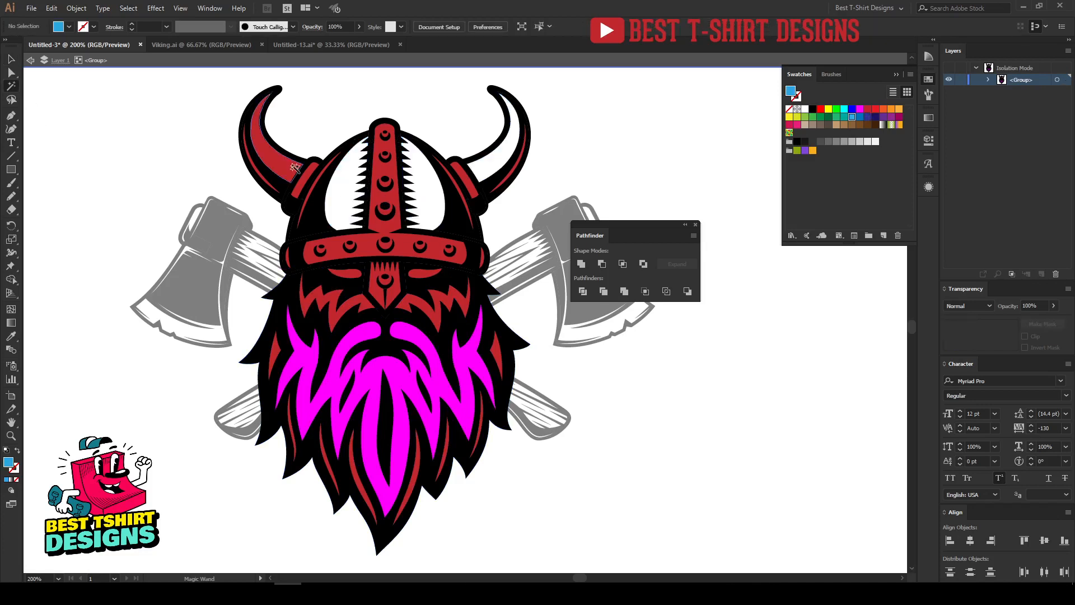
Delete the red and magenta areas of the Viking head with the Magic Wand, then exit isolation mode
left_click(290, 166)
key("Delete")
left_click(404, 381)
key("Delete")
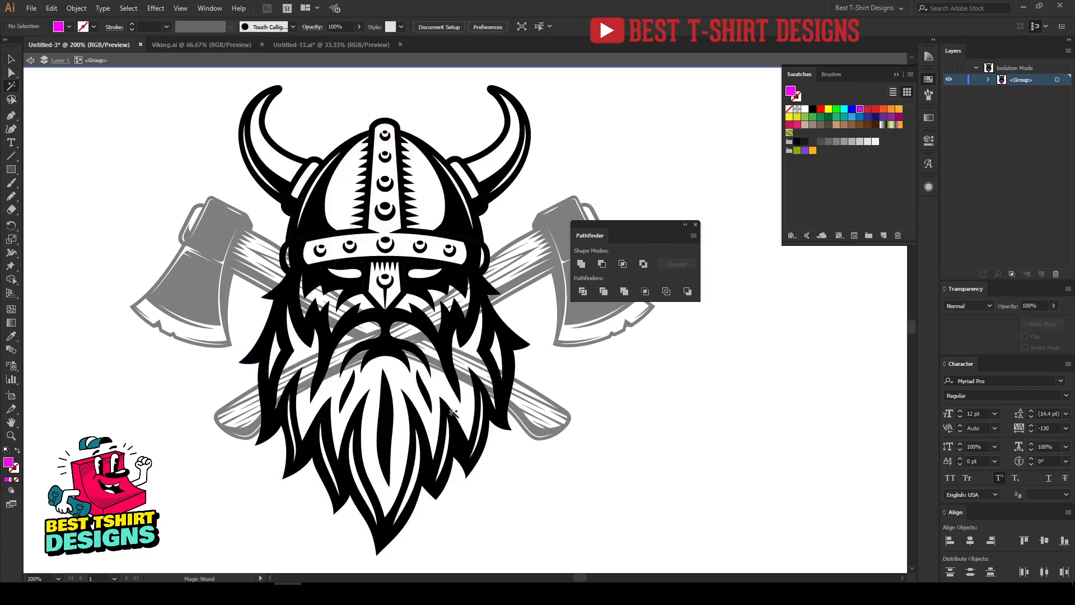
key("v")
double_click(593, 477)
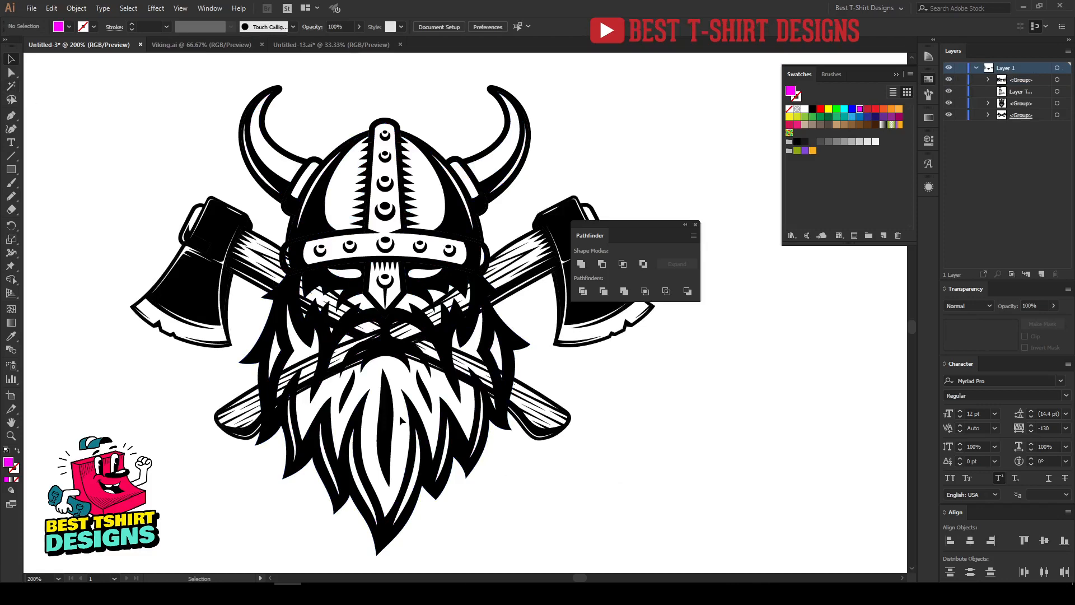
Apply Pathfinder Trim to the crossed axes group behind the Viking head
left_click_drag(636, 231, 755, 276)
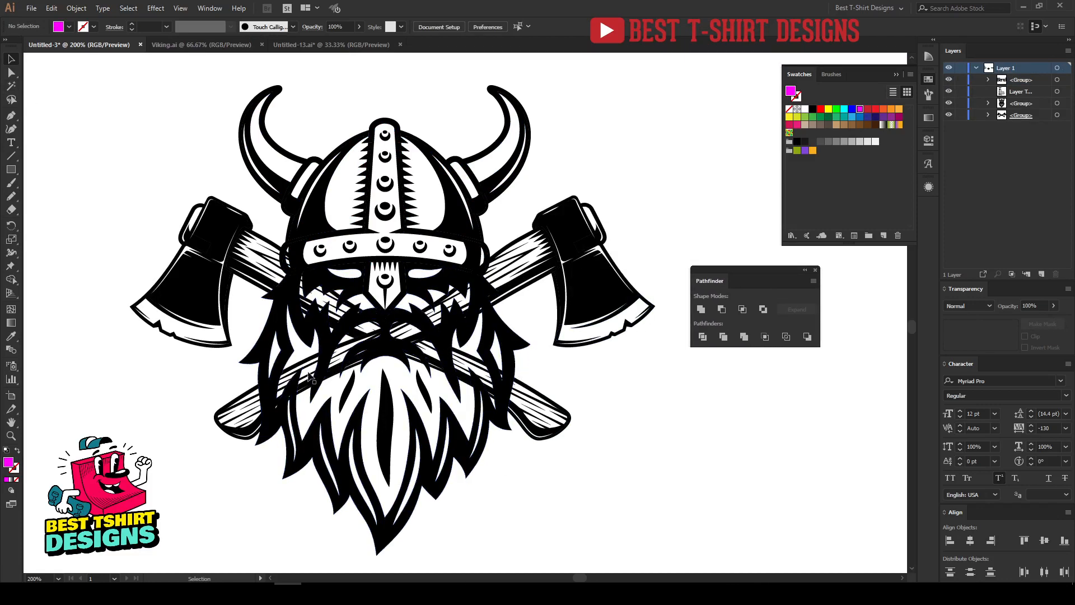
left_click(409, 274)
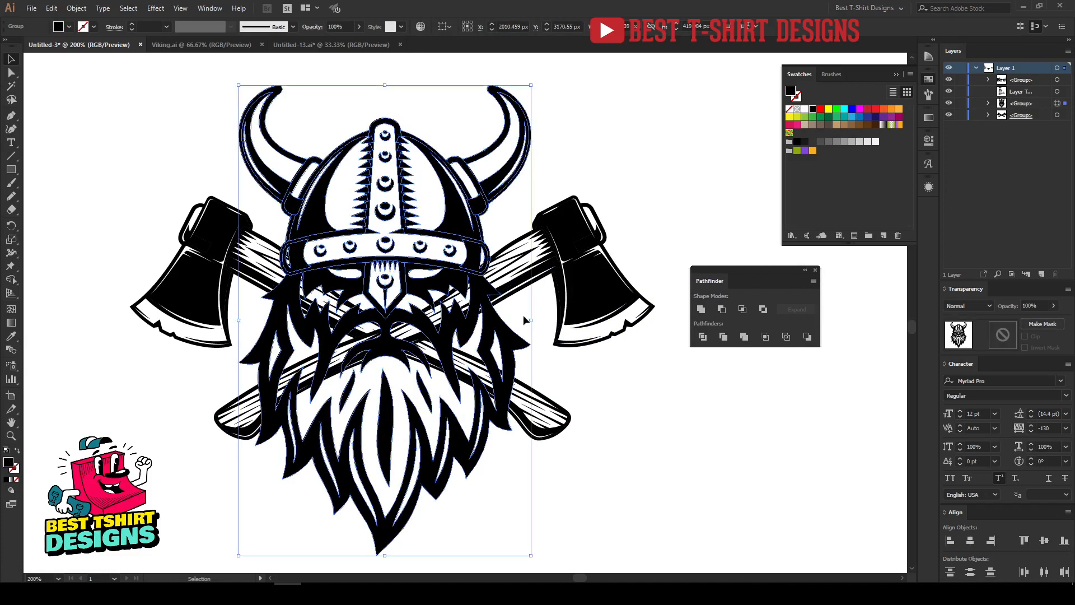
left_click(586, 292)
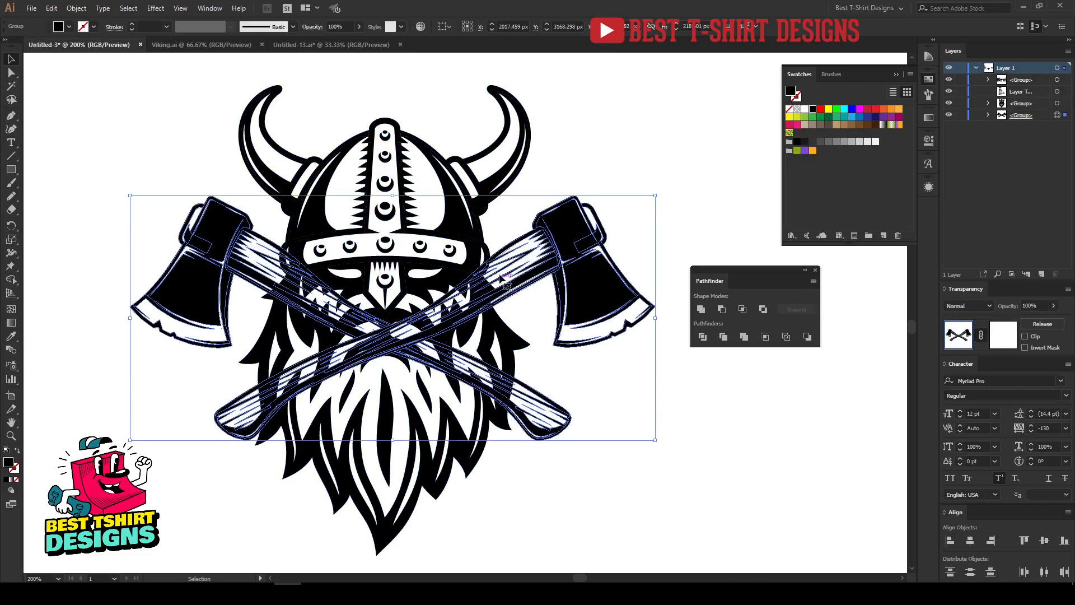
left_click(723, 338)
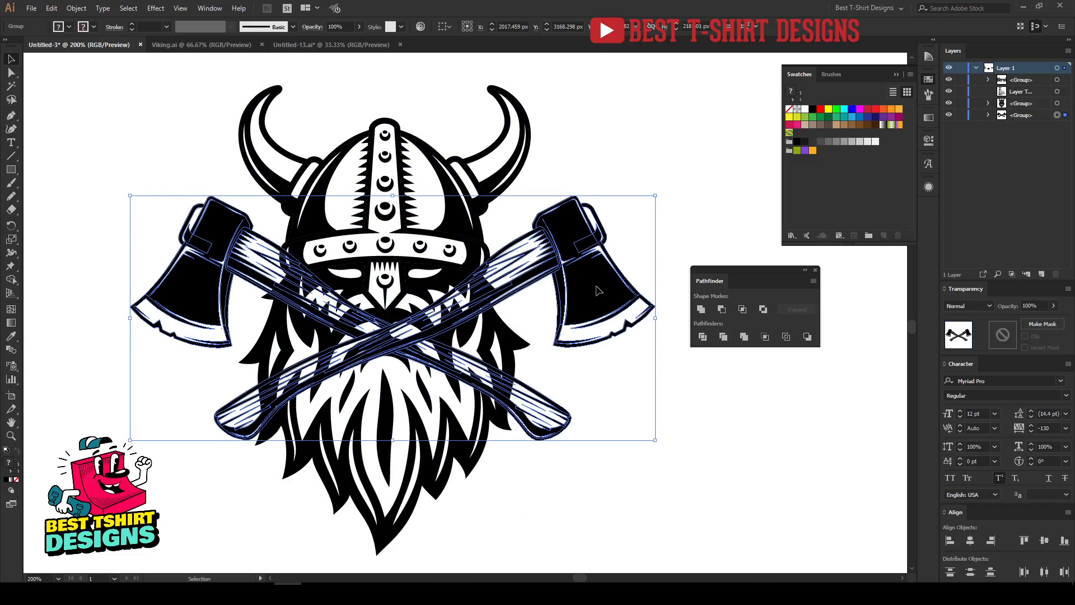
Isolate the trimmed axes group, select all of its artwork and expand it
double_click(598, 290)
key("y")
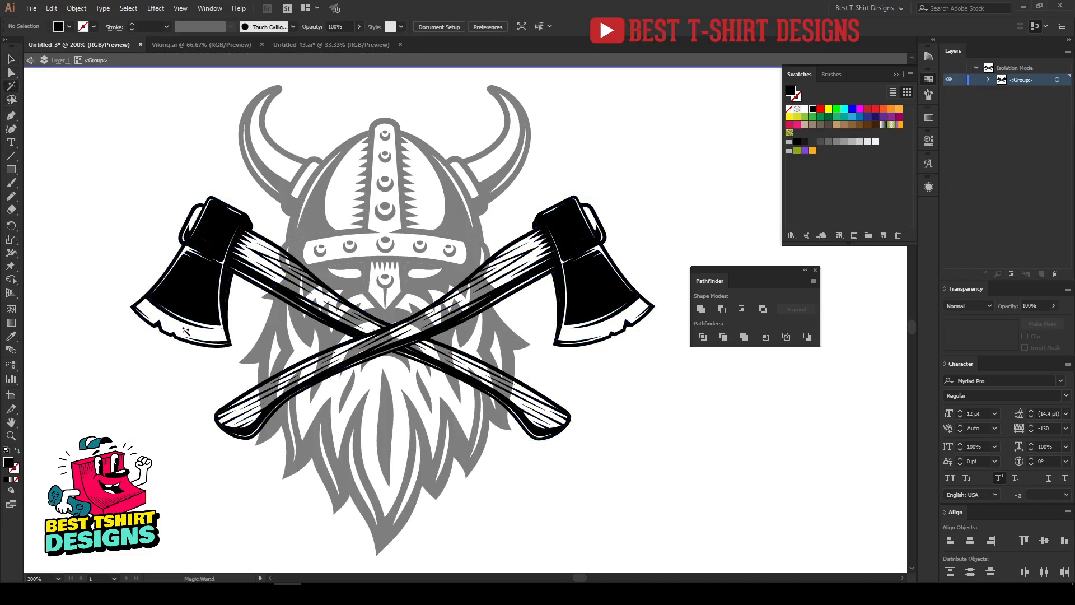
left_click(204, 296)
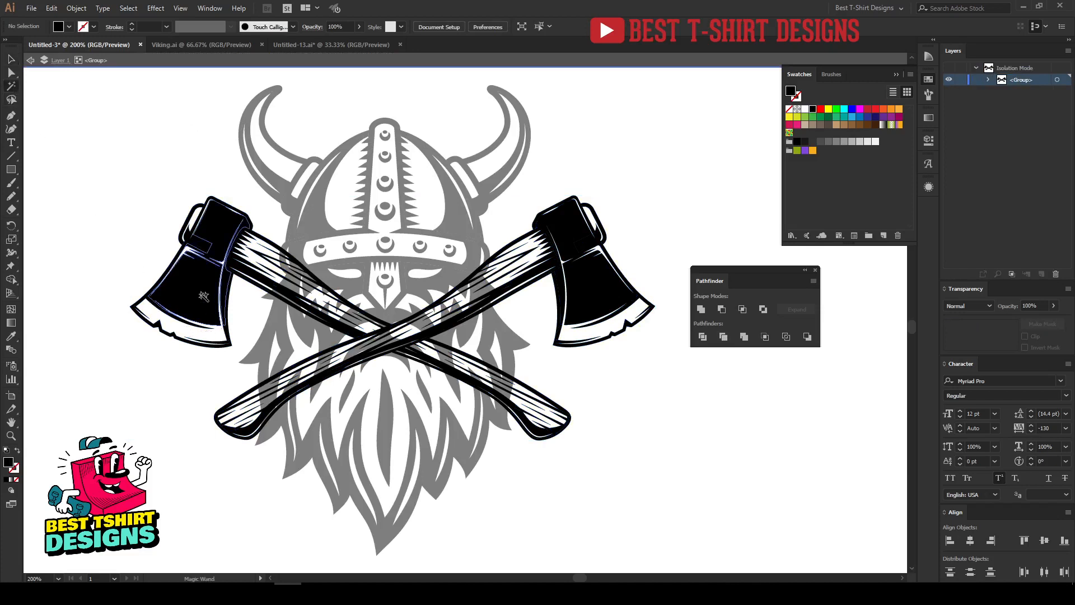
key("v")
left_click_drag(104, 154, 649, 520)
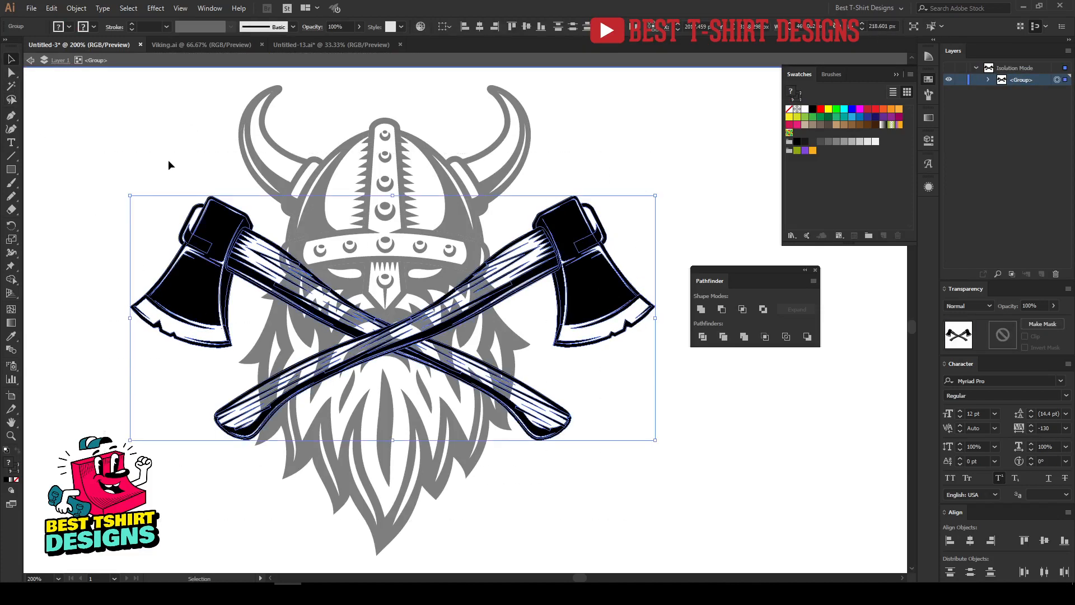
left_click(77, 9)
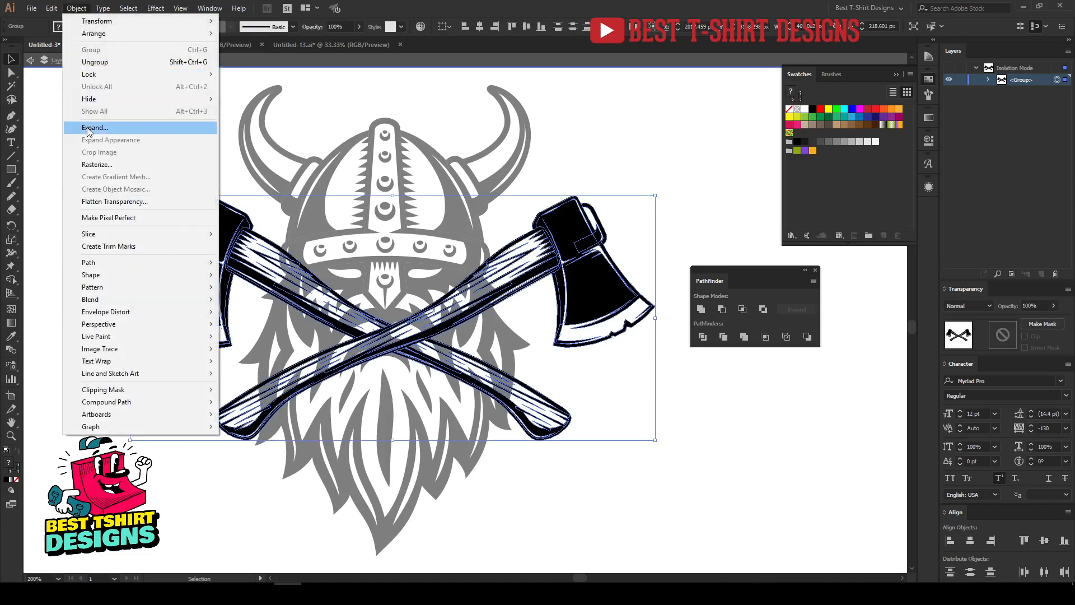
left_click(89, 128)
left_click(507, 359)
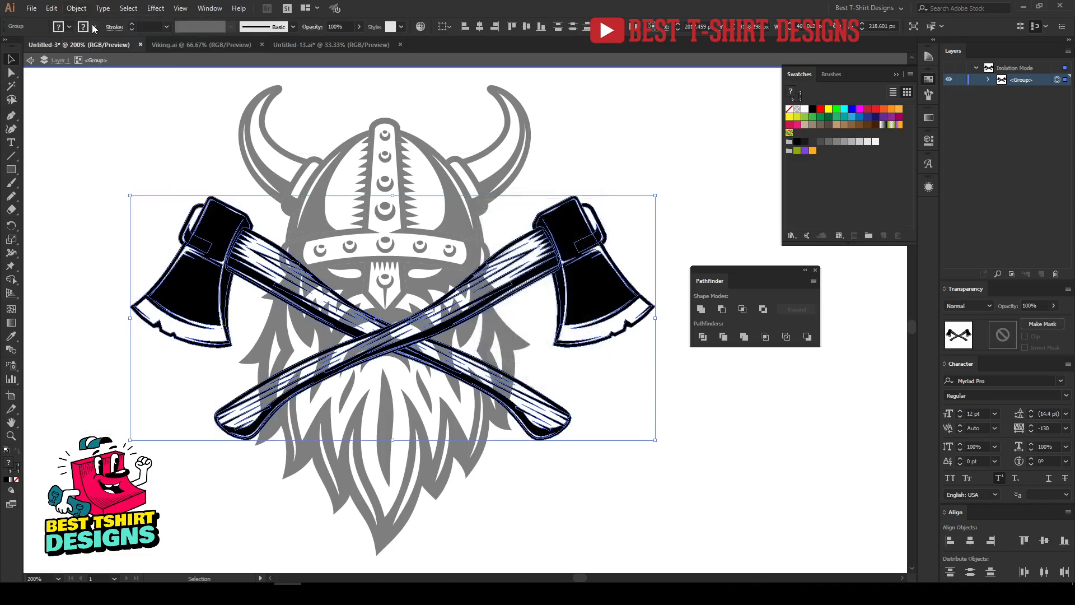
Remove the stroke from the isolated axes and deselect them
left_click(94, 26)
left_click(7, 46)
left_click(204, 157)
left_click(563, 375)
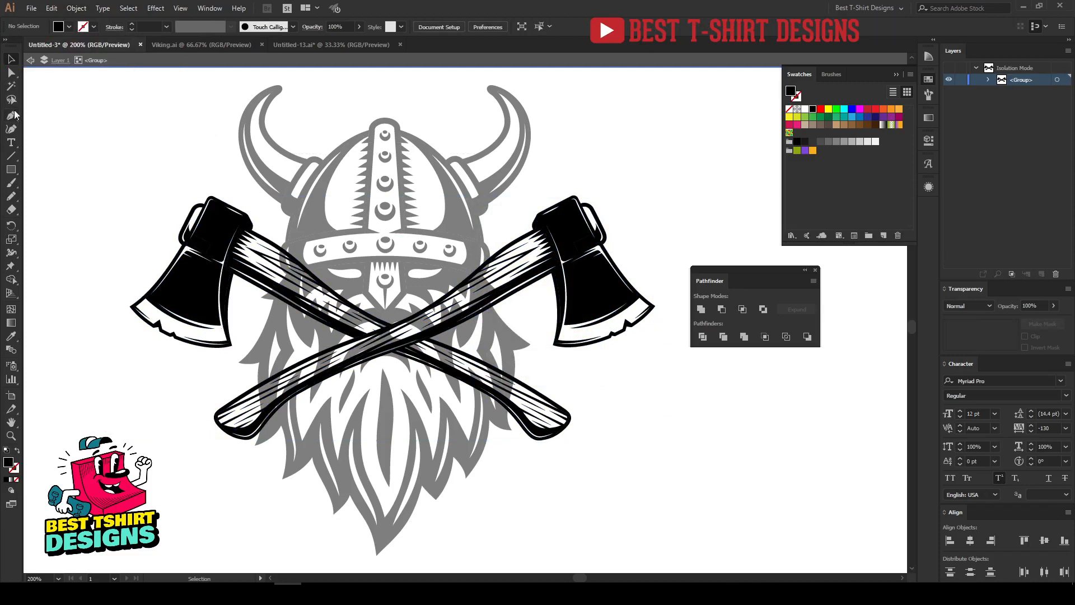
Select the black areas of the isolated axes with the Magic Wand, then exit isolation mode
left_click(12, 86)
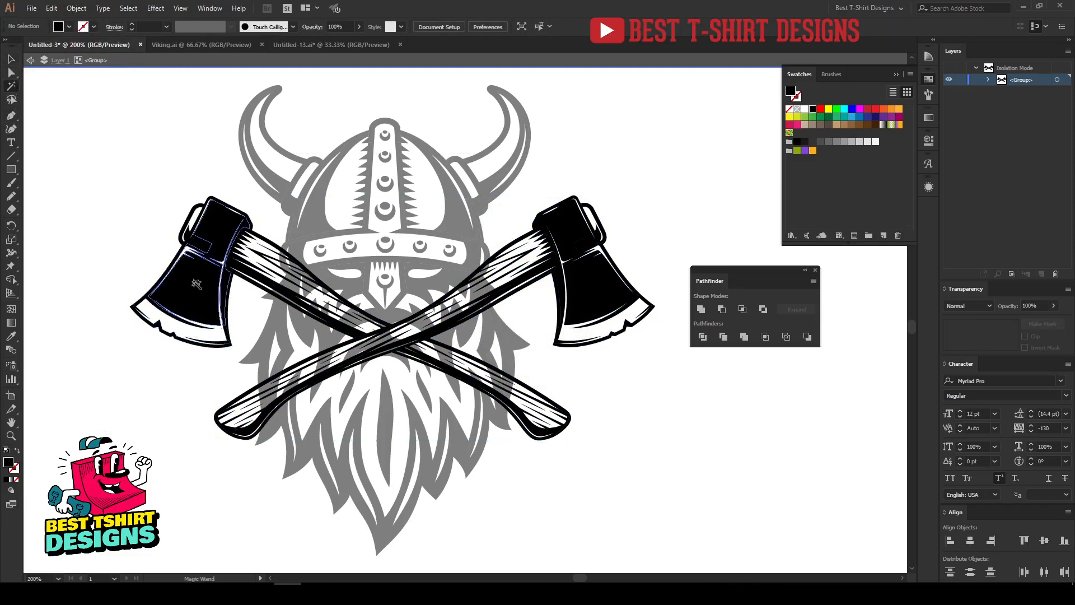
left_click(168, 285)
key("v")
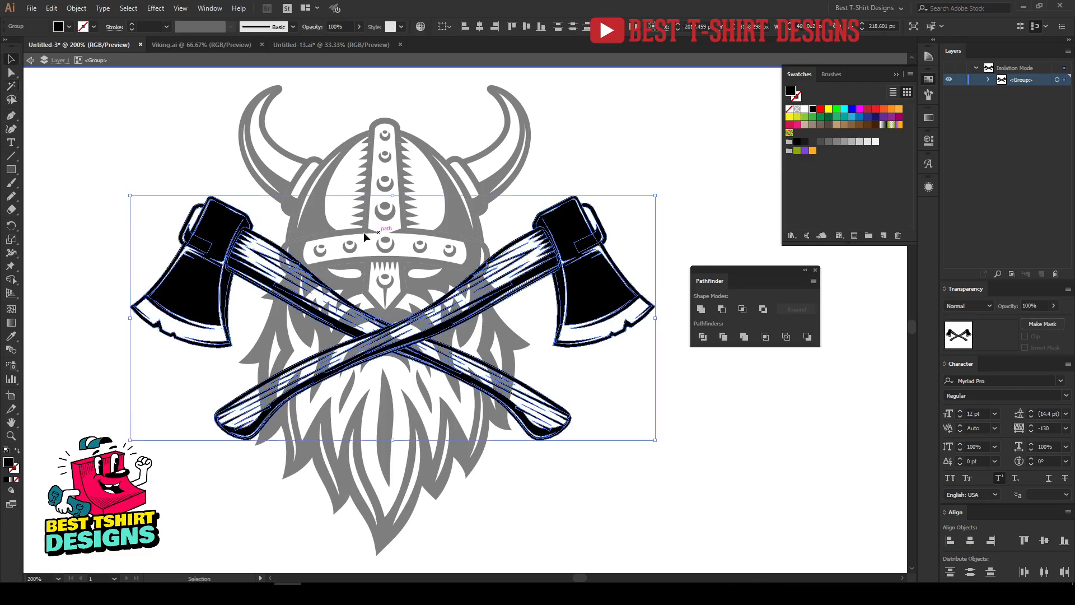
double_click(535, 198)
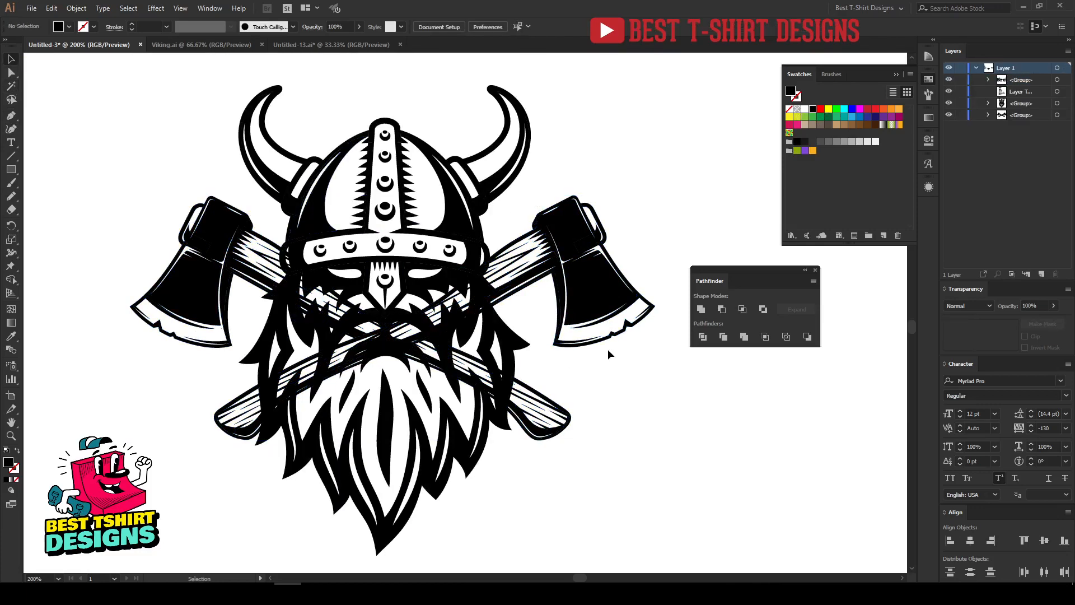
Select the crossed axes and float the Transparency controls over the canvas beside the Viking's helmet
left_click(514, 352)
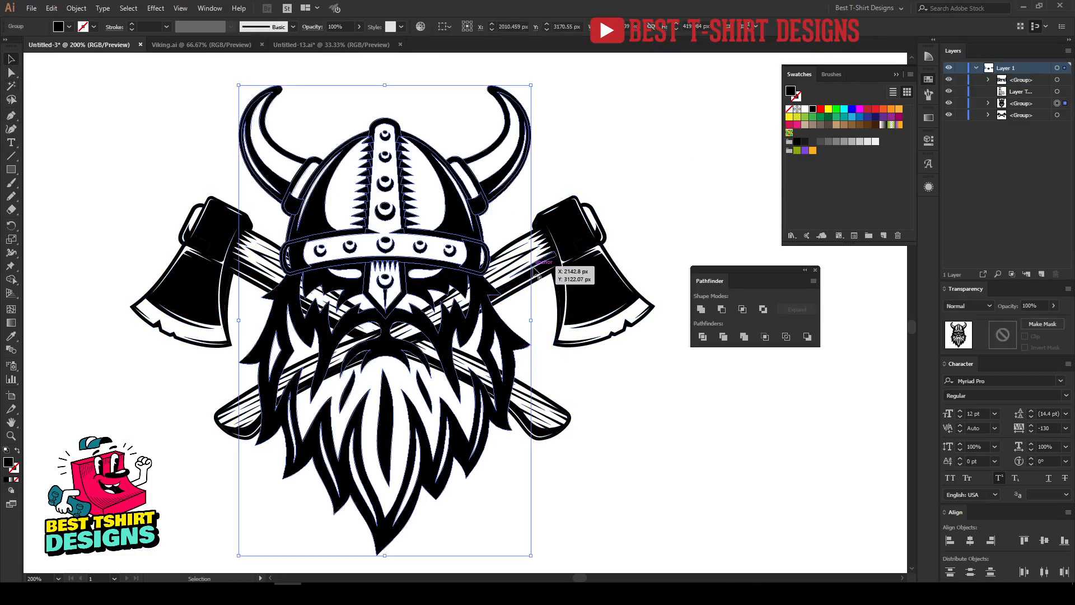
key("a")
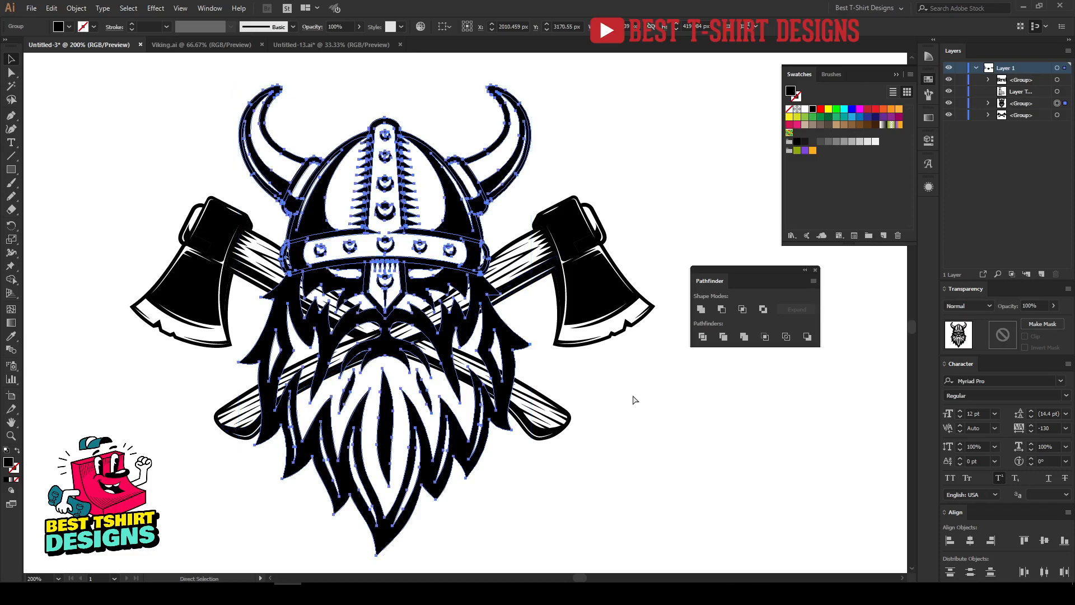
key("v")
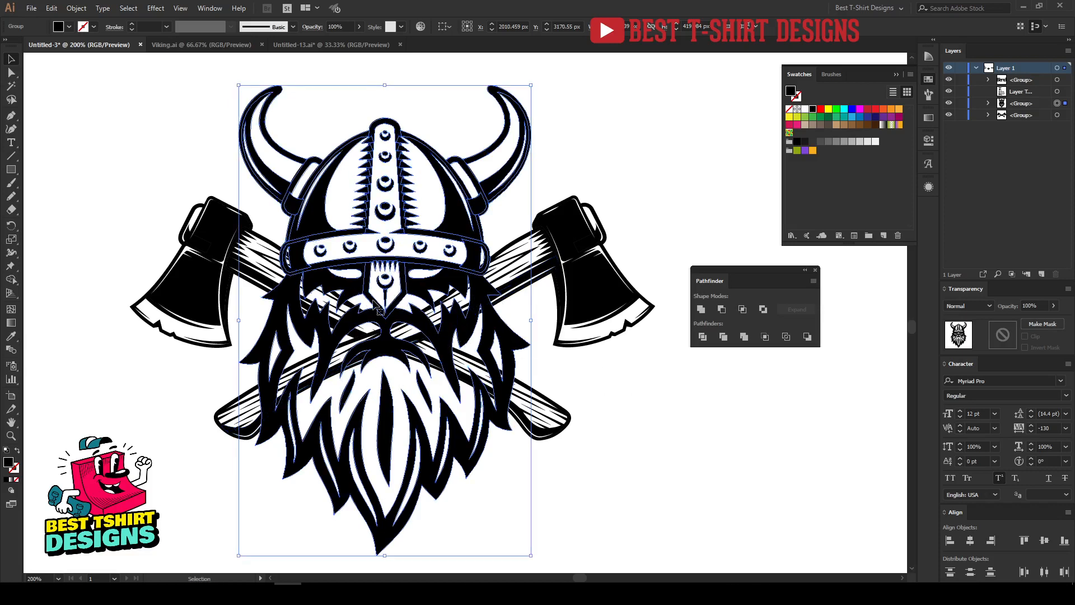
left_click(614, 283)
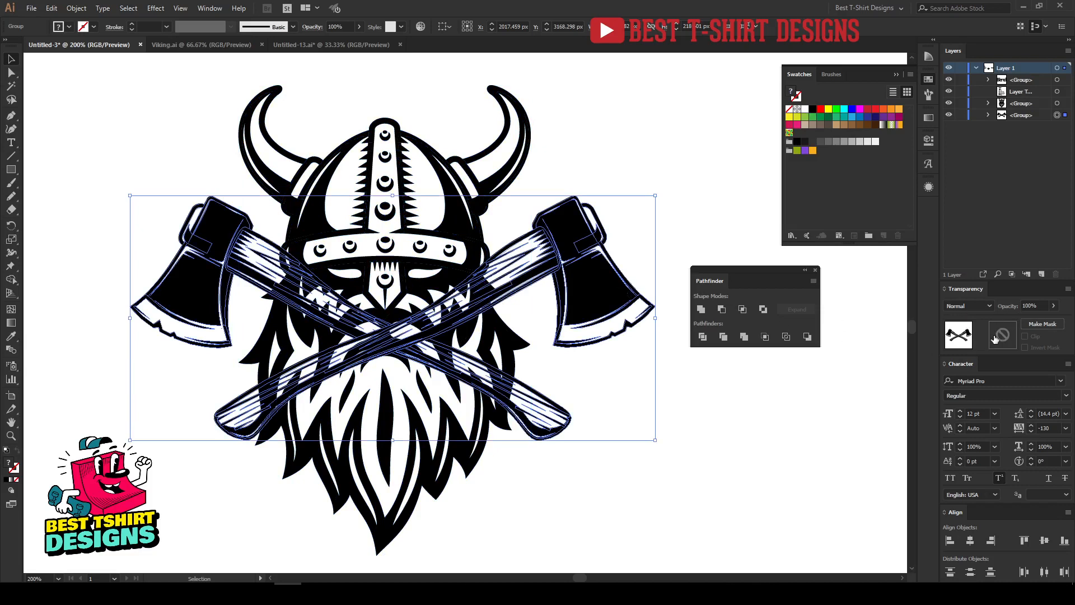
left_click_drag(959, 293, 593, 119)
left_click(193, 8)
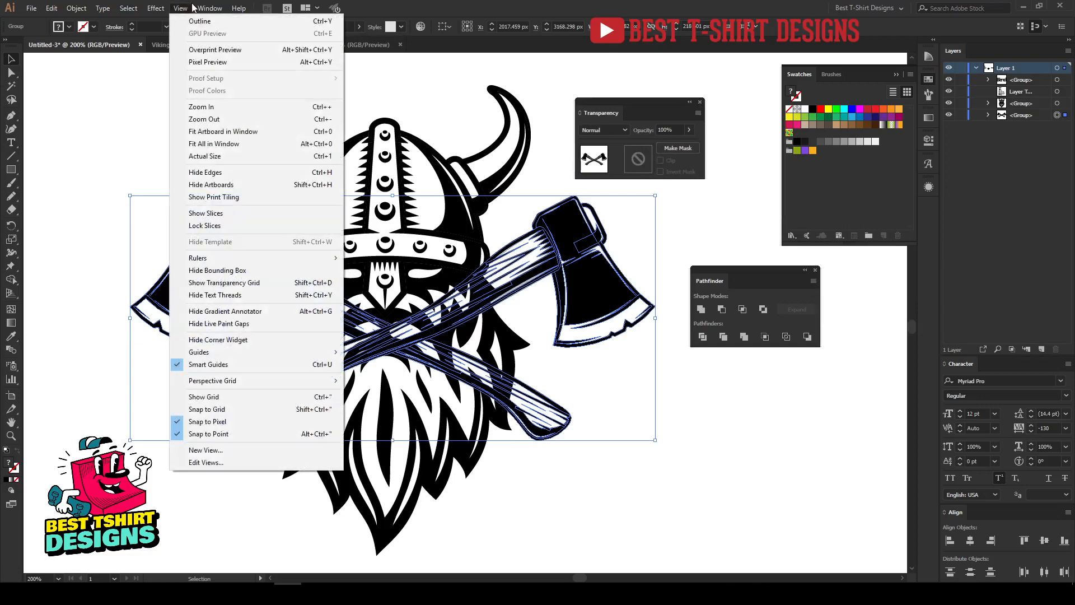
mouse_move(210, 8)
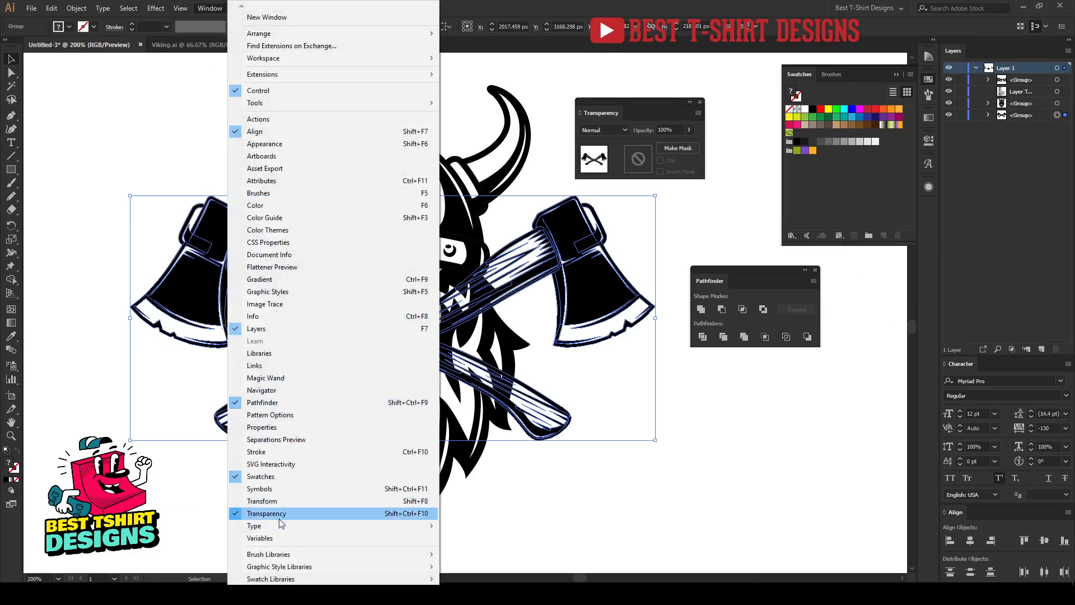
left_click(599, 9)
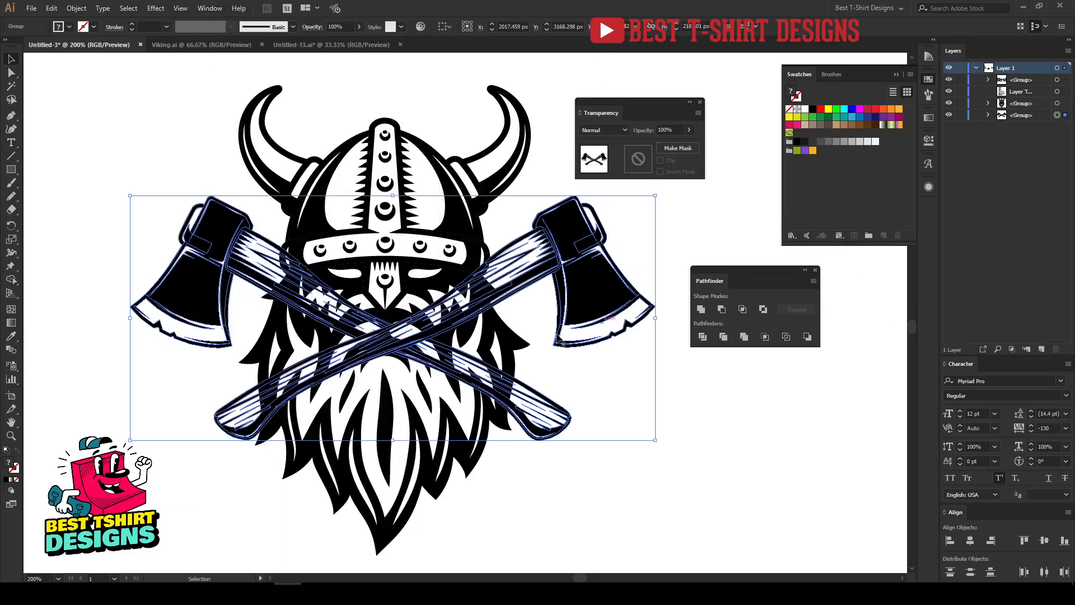
Add an opacity mask to the crossed axes and turn off its Clip option
left_click(645, 161)
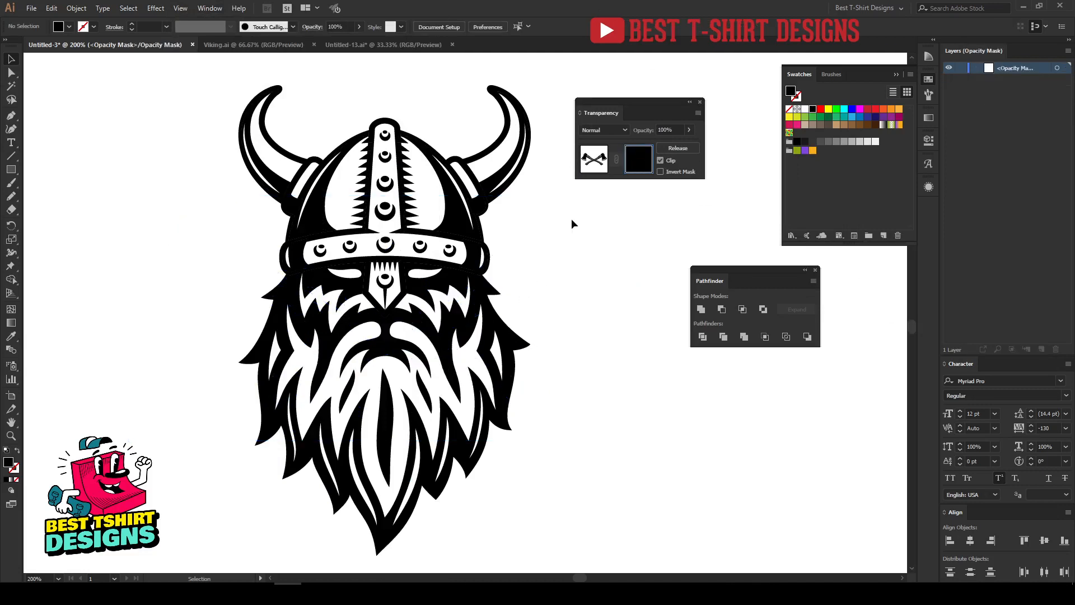
left_click(660, 160)
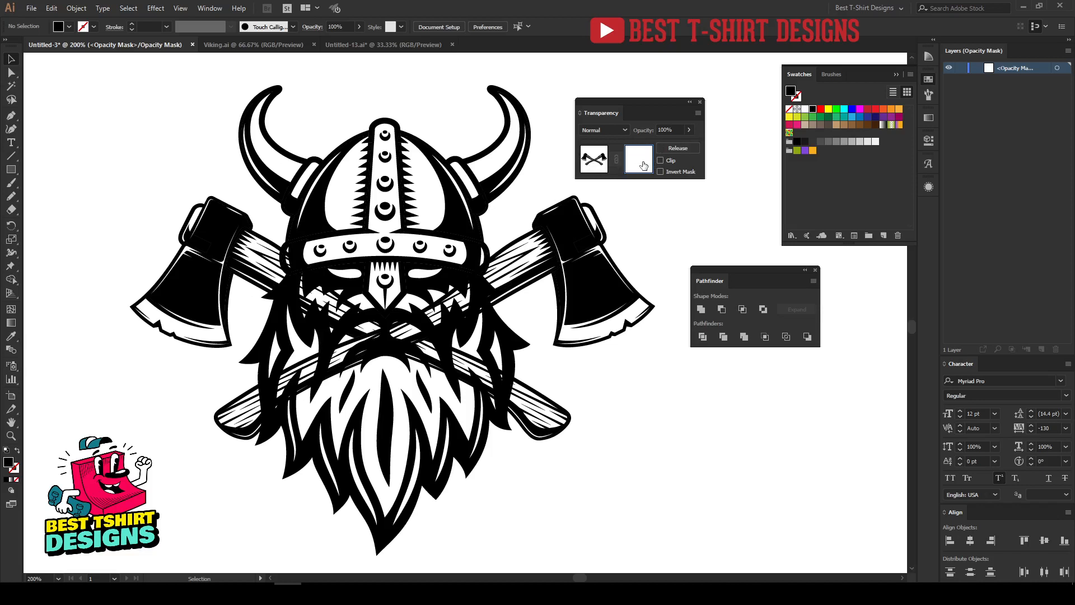
left_click(661, 160)
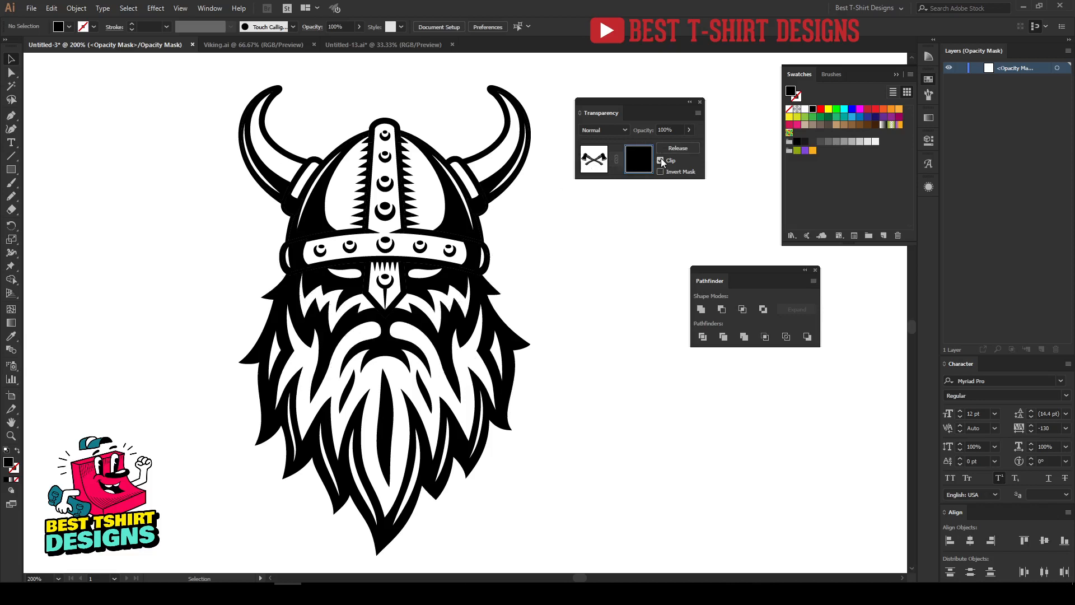
left_click(661, 160)
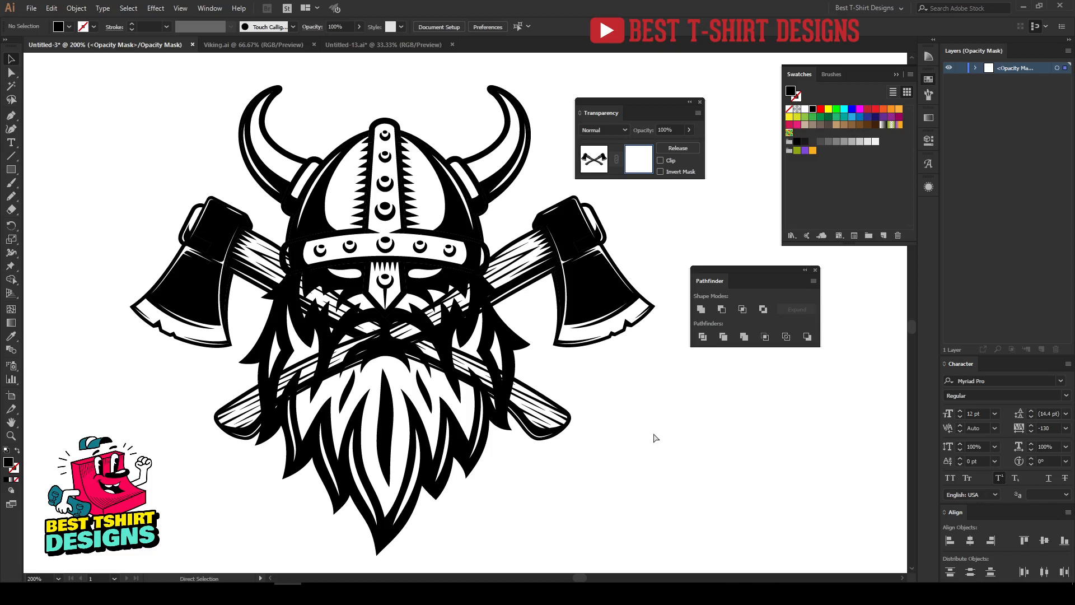
Paste the Viking artwork in place inside the axes' opacity mask
key("ctrl+f")
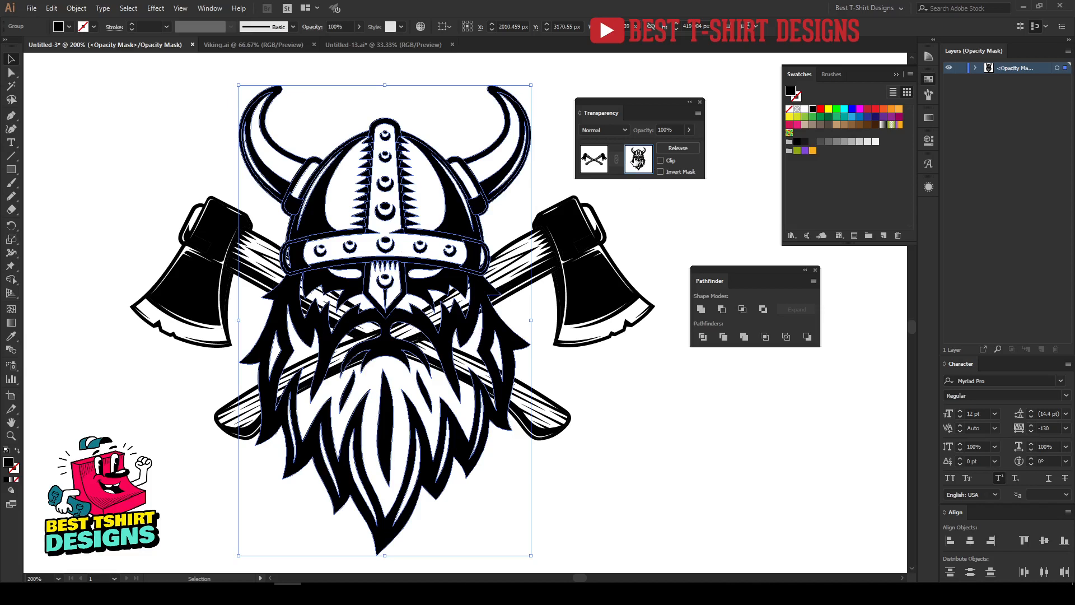
key("Delete")
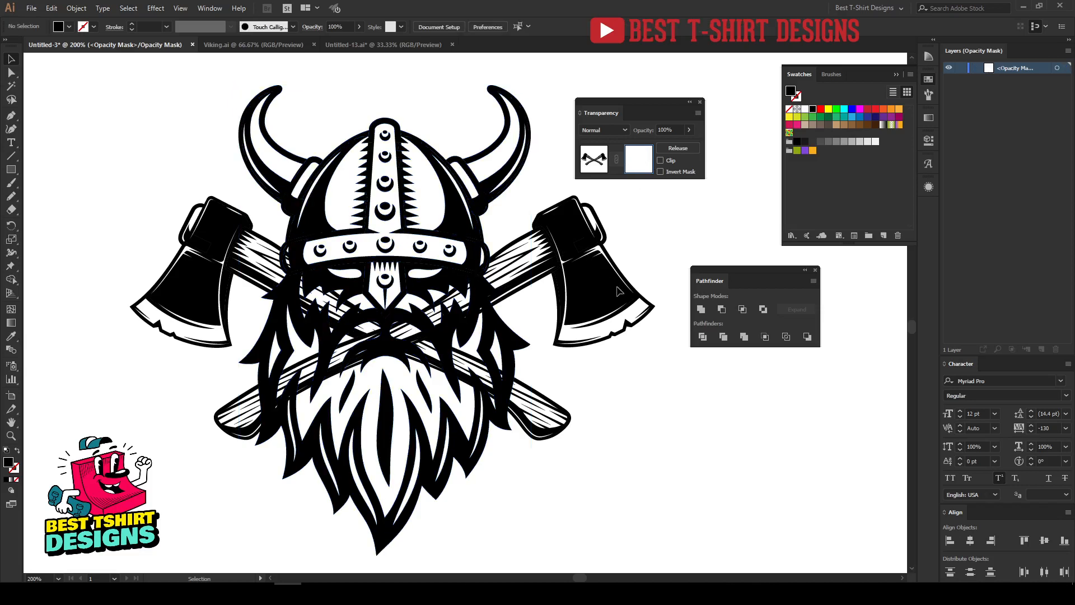
key("a")
key("ctrl+f")
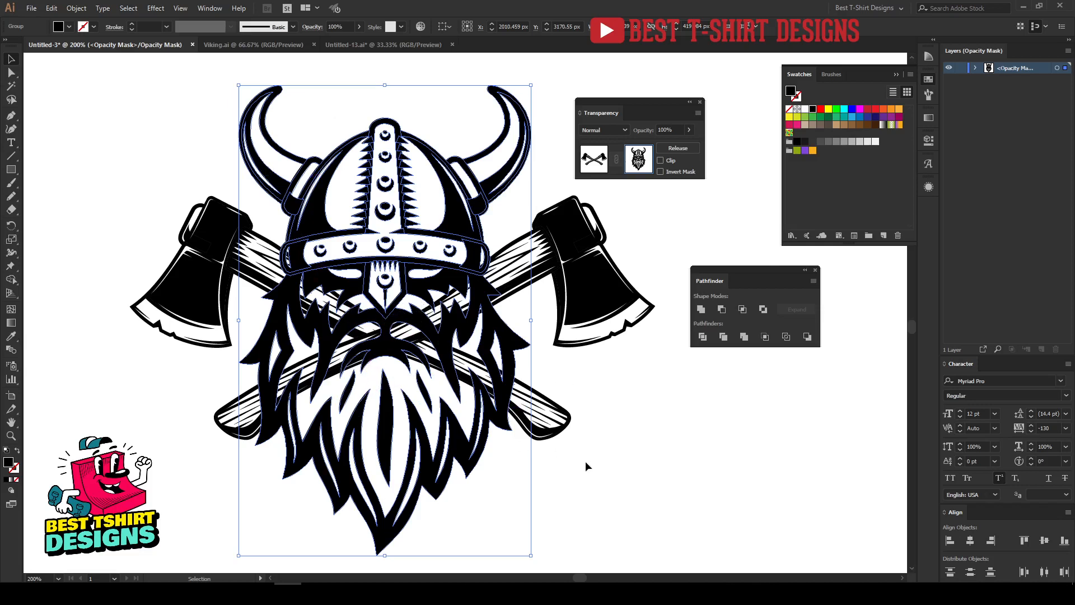
Try merging the Viking's beard and face regions inside the opacity mask with the Shape Builder tool
key("shift+m")
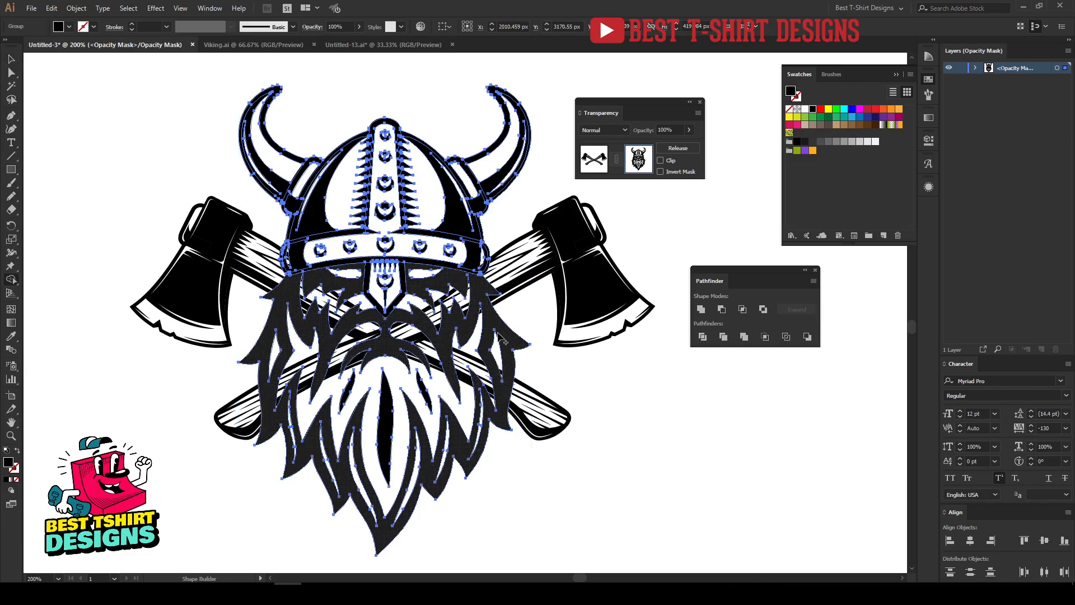
mouse_move(503, 335)
left_mouse_down()
mouse_move(446, 398)
mouse_move(474, 436)
mouse_move(438, 450)
mouse_move(443, 409)
mouse_move(480, 433)
mouse_move(337, 391)
mouse_move(348, 445)
mouse_move(373, 481)
mouse_move(426, 474)
left_mouse_up()
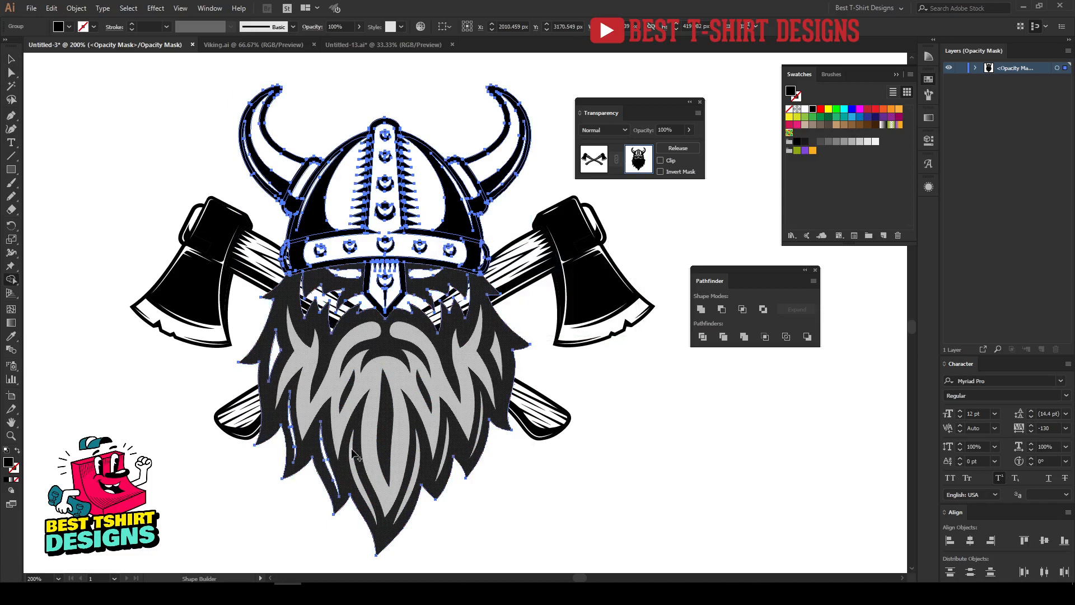
mouse_move(352, 449)
left_mouse_down()
mouse_move(297, 438)
mouse_move(276, 353)
left_mouse_up()
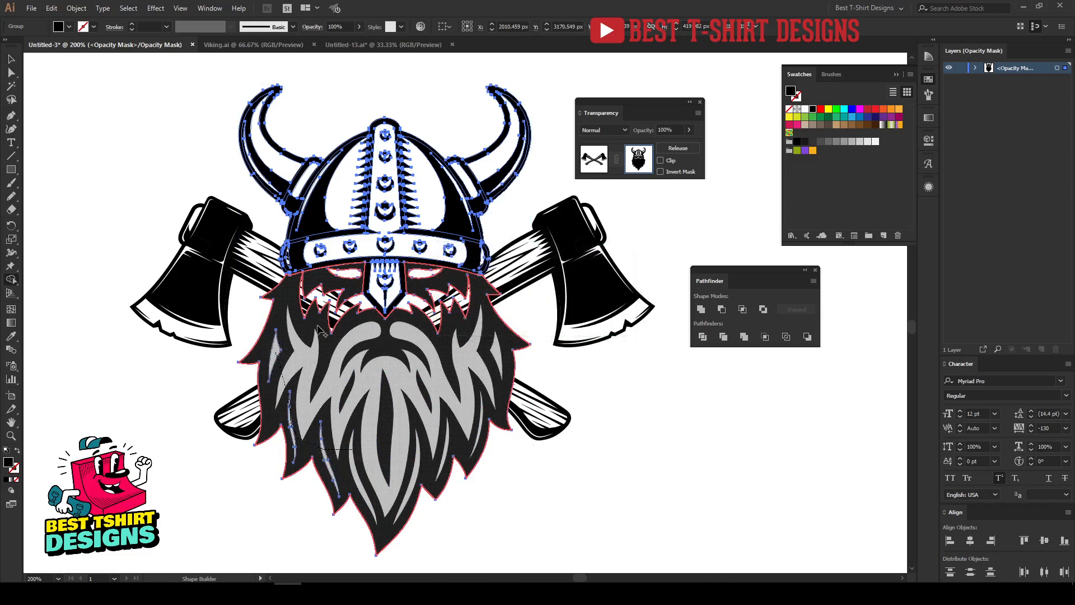
mouse_move(319, 307)
left_mouse_down()
mouse_move(335, 291)
mouse_move(424, 305)
mouse_move(424, 276)
mouse_move(345, 322)
mouse_move(433, 342)
left_mouse_up()
key("v")
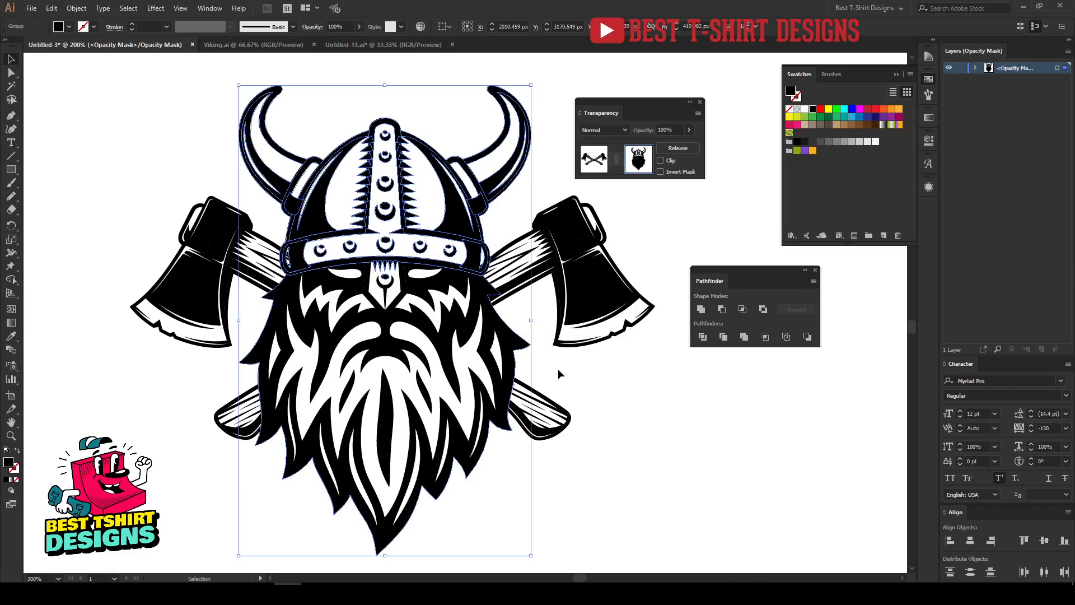
left_click(585, 396)
key("a")
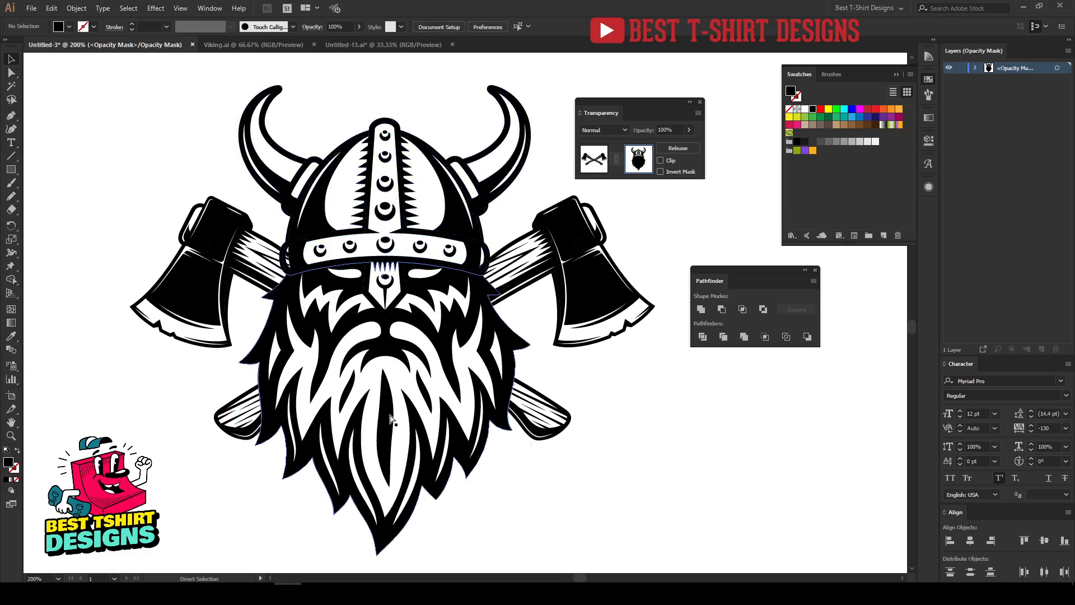
Clear the opacity mask's contents and paste the original Viking artwork back in place inside it
key("v")
key("ctrl+a")
key("Delete")
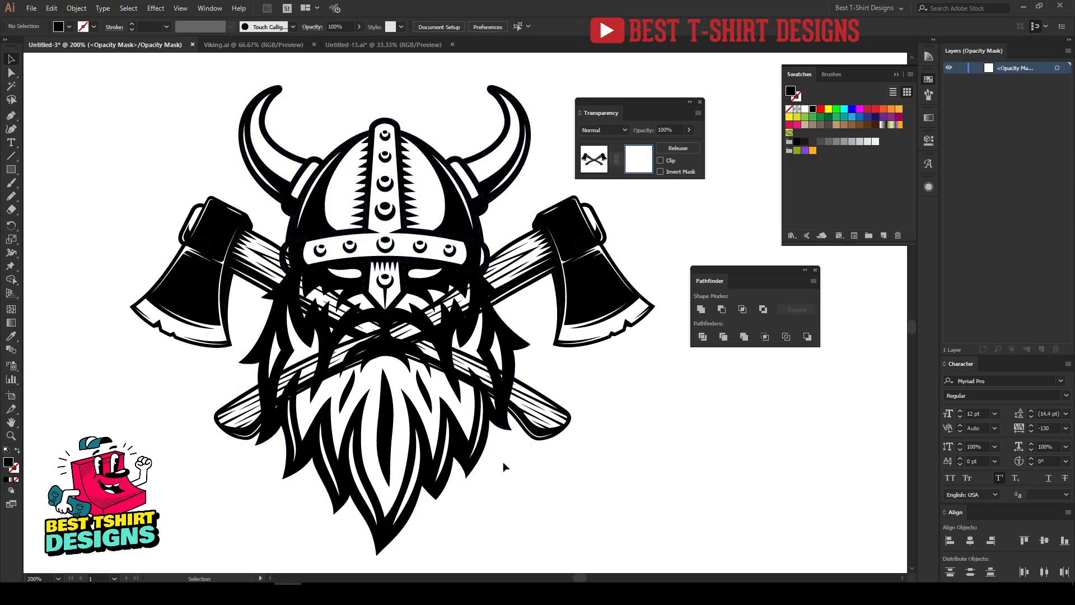
key("v")
key("ctrl+f")
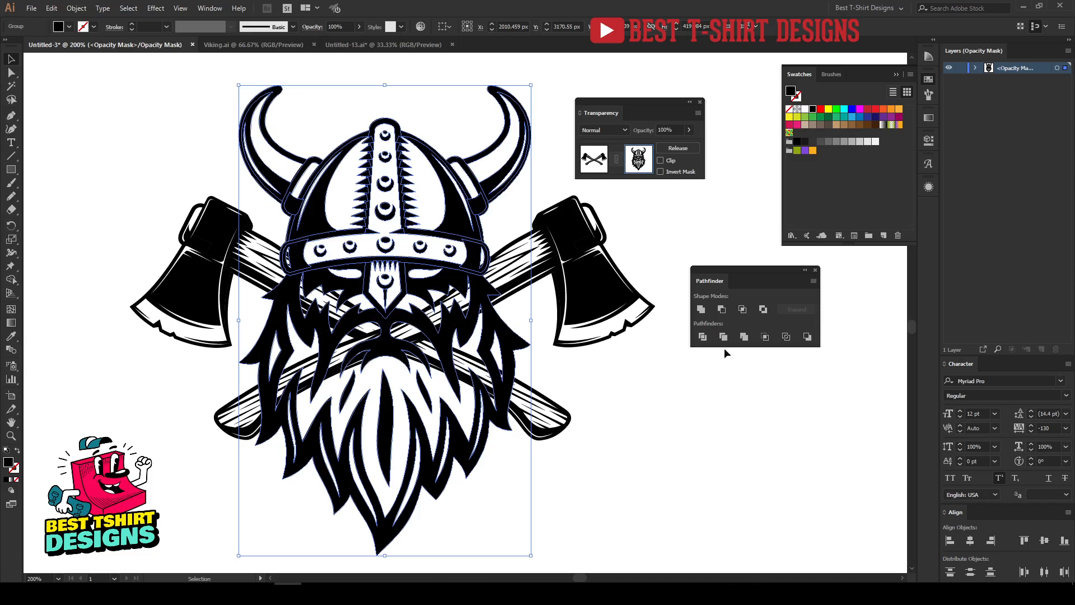
Apply Pathfinder Merge and Unite to the Viking artwork in the mask, return to editing the axes artwork, and deselect it
left_click(744, 337)
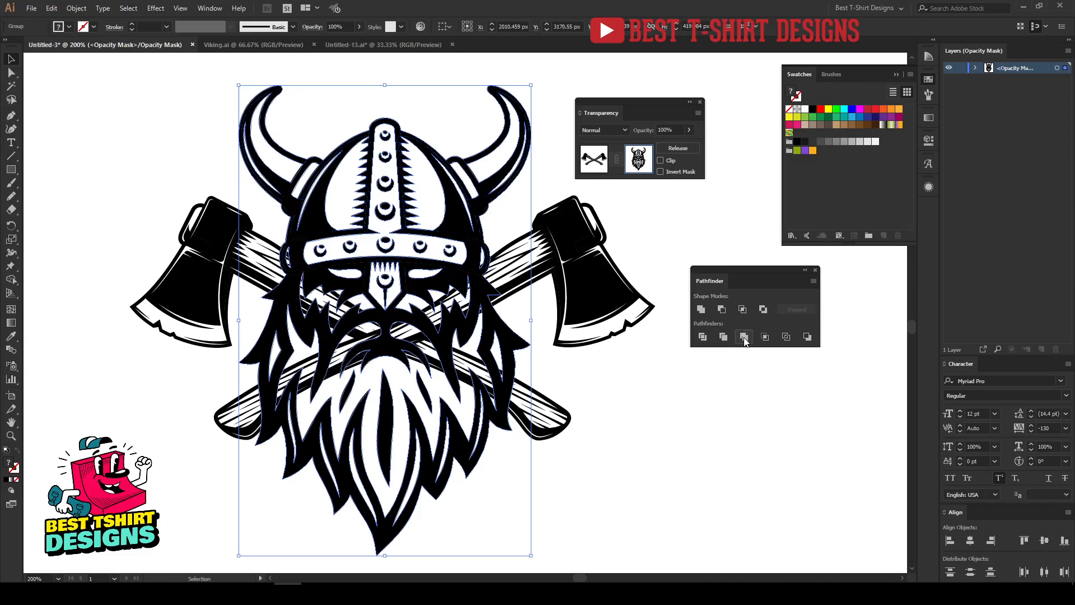
left_click(701, 309)
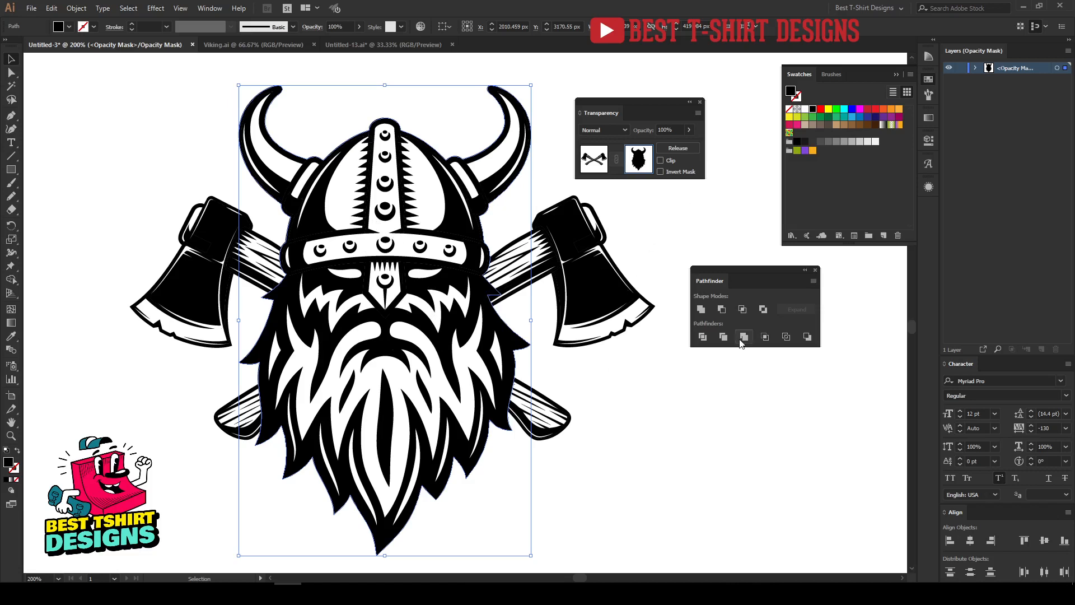
left_click(593, 159)
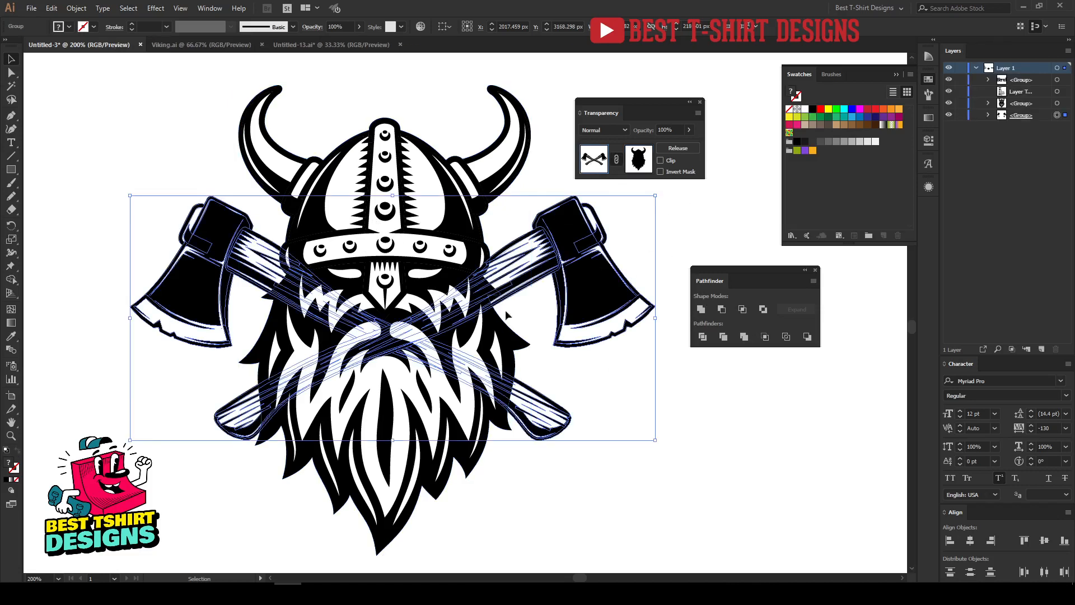
key("ctrl+minus")
left_click(523, 488)
key("ctrl+minus")
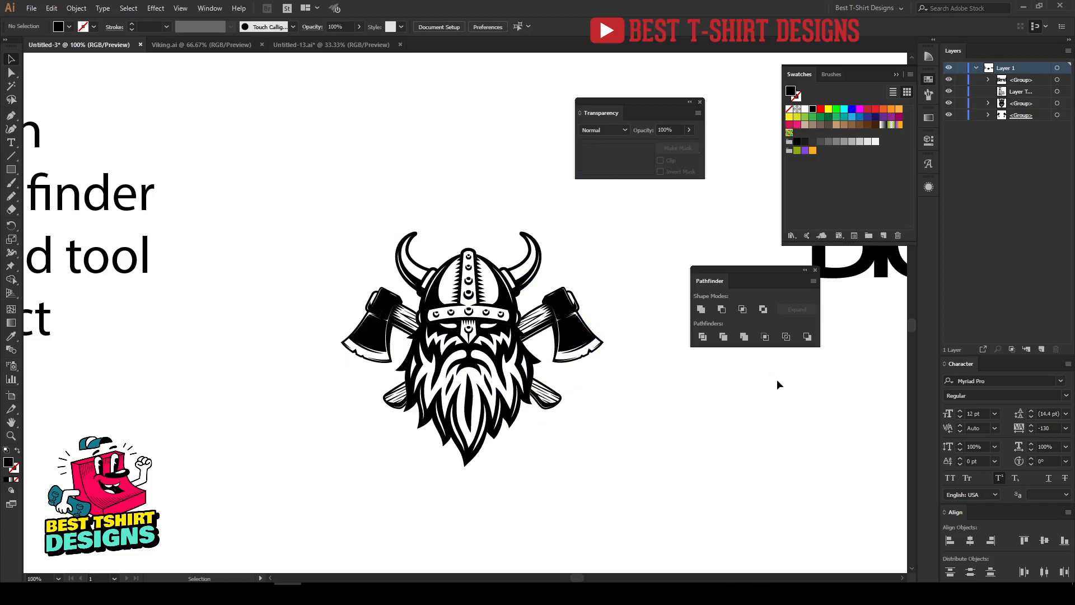
Examine how the crossed axes are masked behind the Viking head, moving the Pathfinder controls clear of the artwork
left_click_drag(739, 271, 691, 235)
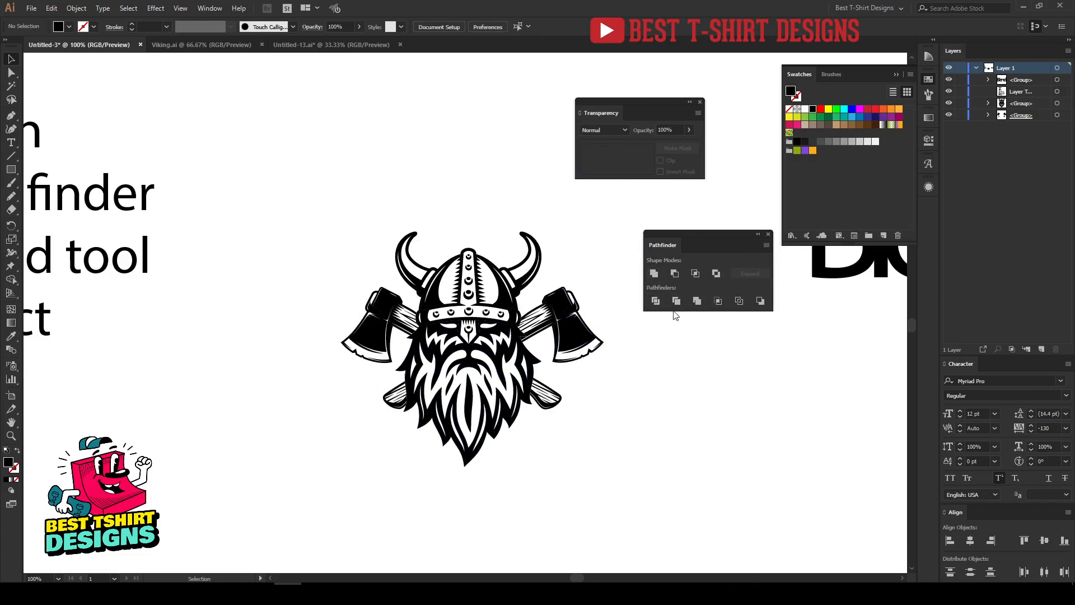
scroll(450, 423, "up", 1)
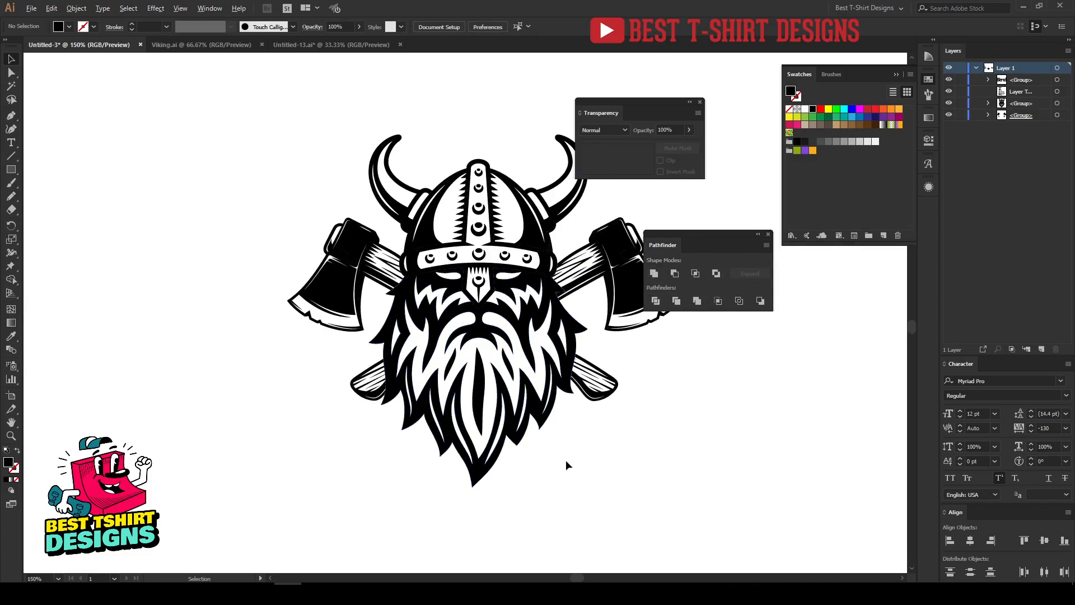
scroll(566, 460, "down", 2)
left_click_drag(577, 474, 450, 338)
left_click_drag(516, 401, 449, 271)
left_click(441, 400)
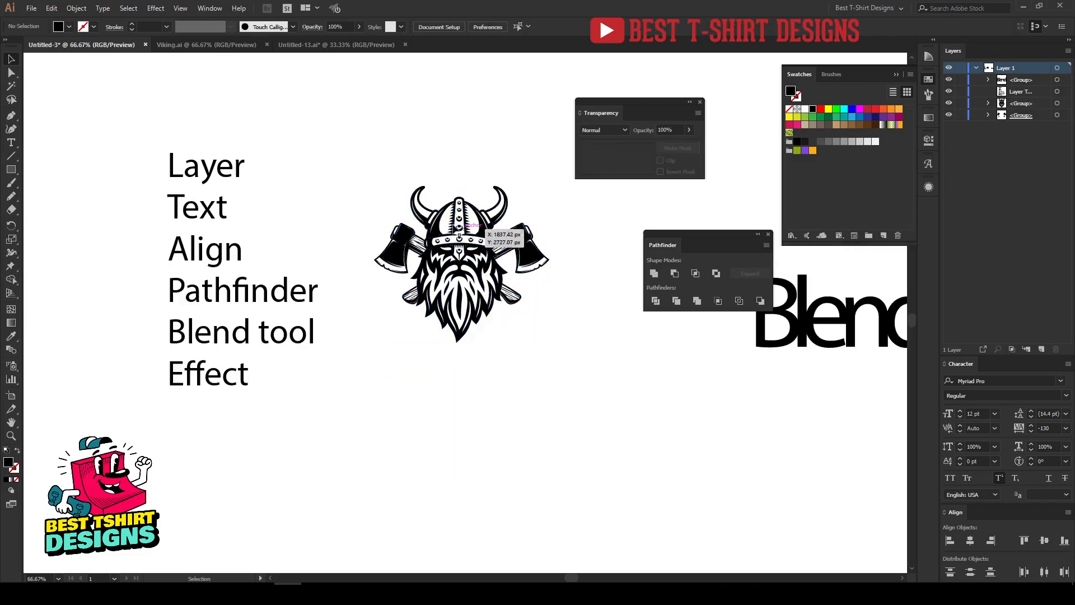
scroll(491, 218, "up", 2)
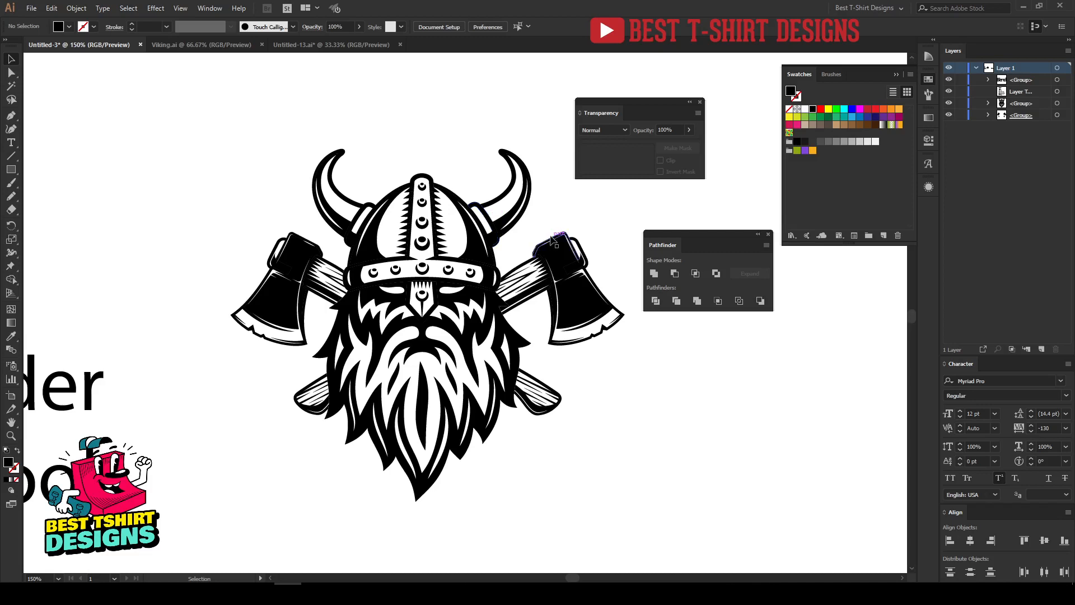
scroll(514, 257, "right", 1)
scroll(545, 297, "down", 1)
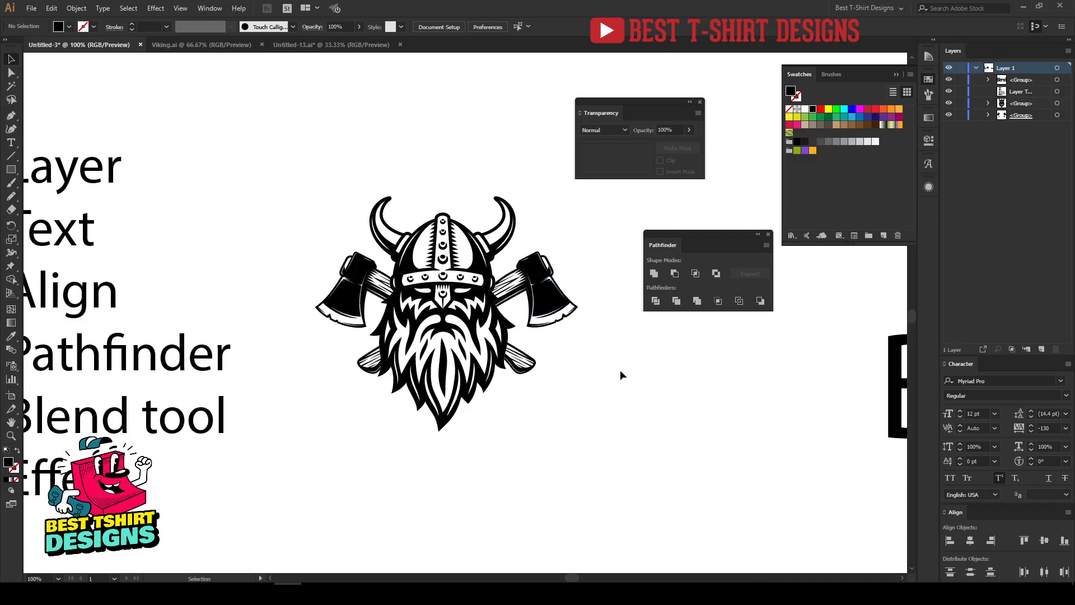
scroll(584, 367, "down", 1)
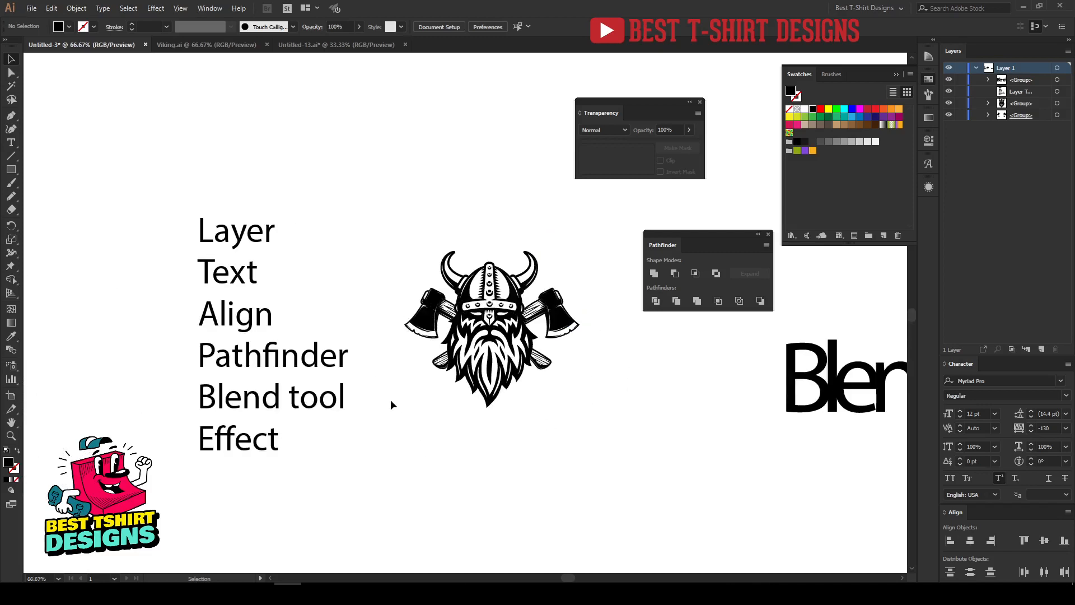
Move the feature list up and left and place the Viking head with its axes higher beside it
left_click_drag(342, 353, 258, 262)
left_click(343, 422)
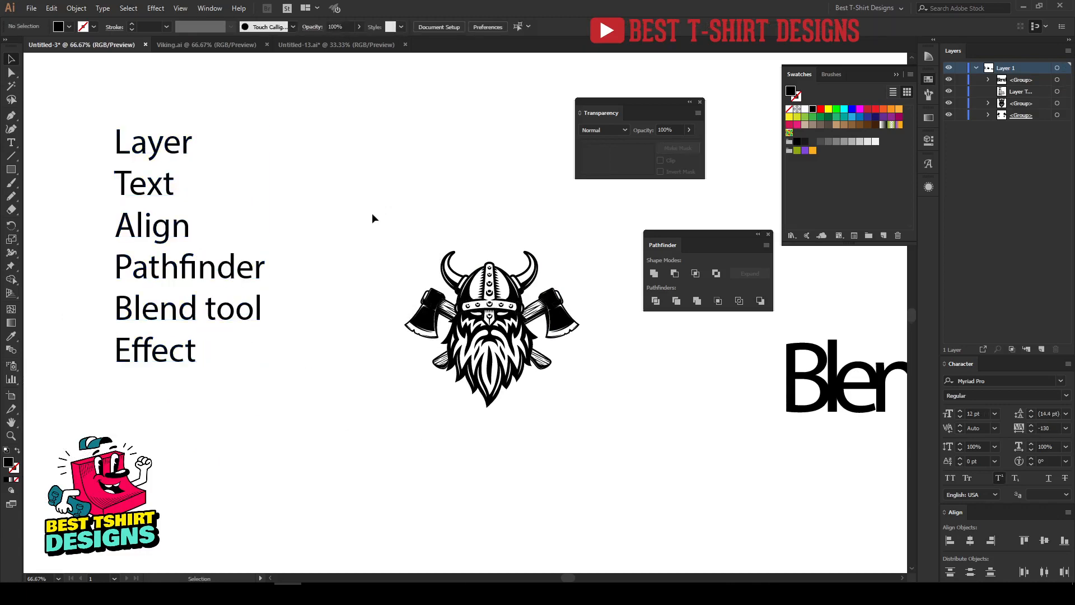
left_click_drag(372, 216, 576, 448)
left_click_drag(566, 308, 404, 108)
left_click(420, 338)
scroll(369, 172, "up", 1)
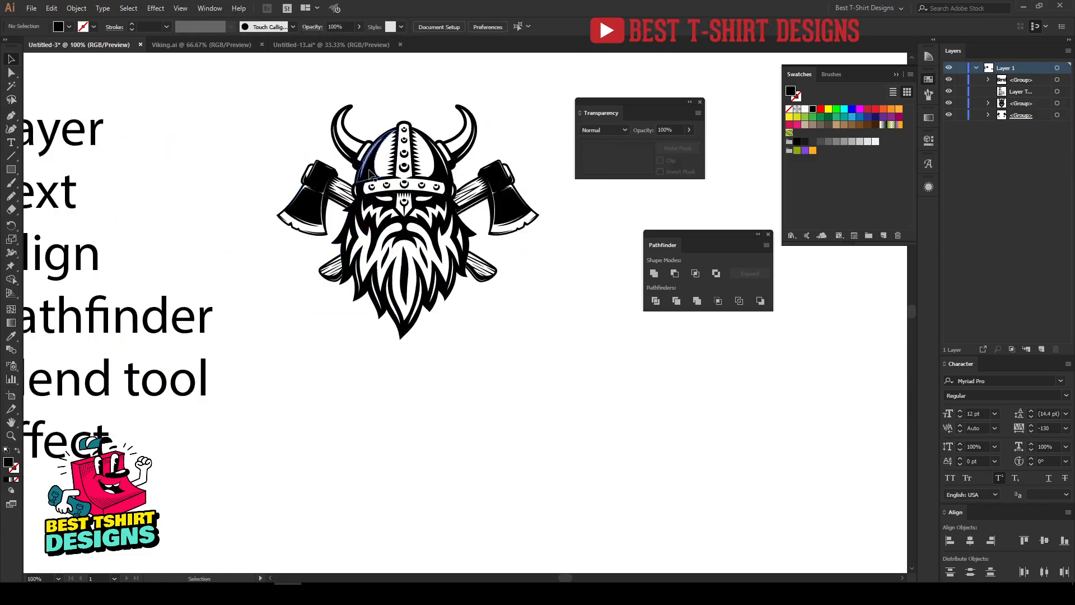
scroll(324, 142, "down", 1)
Draw a thin black rectangle about 1011 by 27 px in the empty area below the Viking head
scroll(423, 327, "down", 3)
left_click(11, 169)
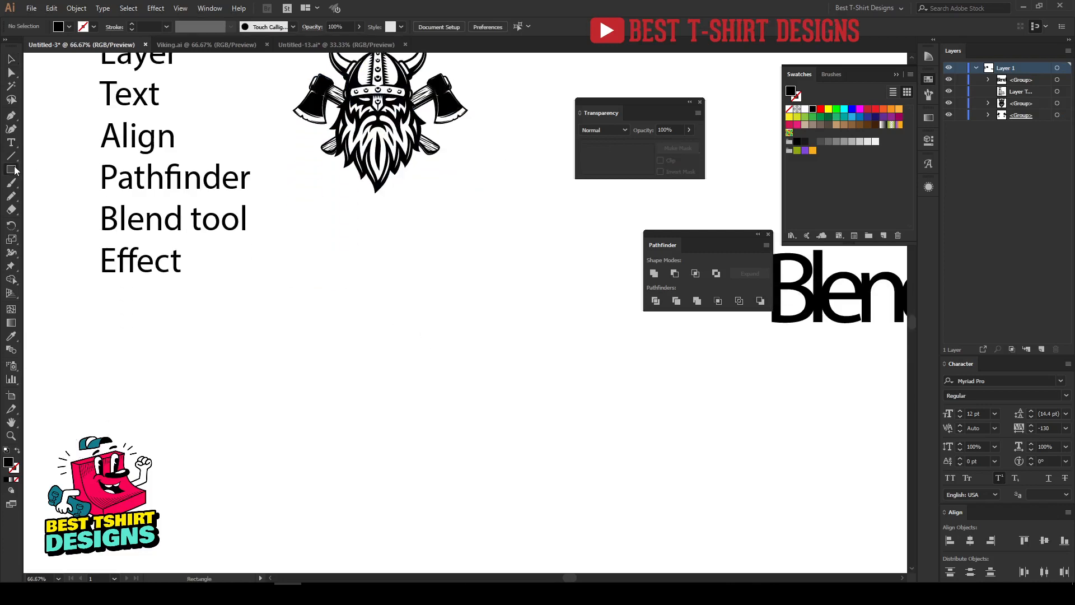
left_click_drag(305, 250, 639, 256)
left_click_drag(305, 258, 259, 256)
key("v")
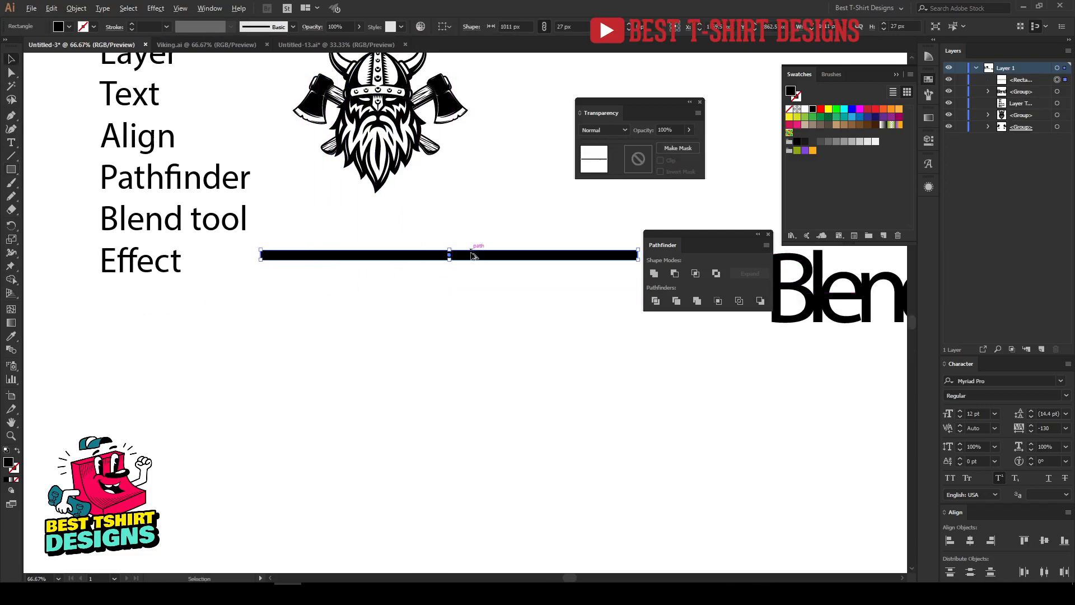
Duplicate the thin black bar straight down so a second copy sits well below the original
left_click_drag(472, 255, 448, 480)
key("ctrl+z")
left_click_drag(450, 229, 496, 550)
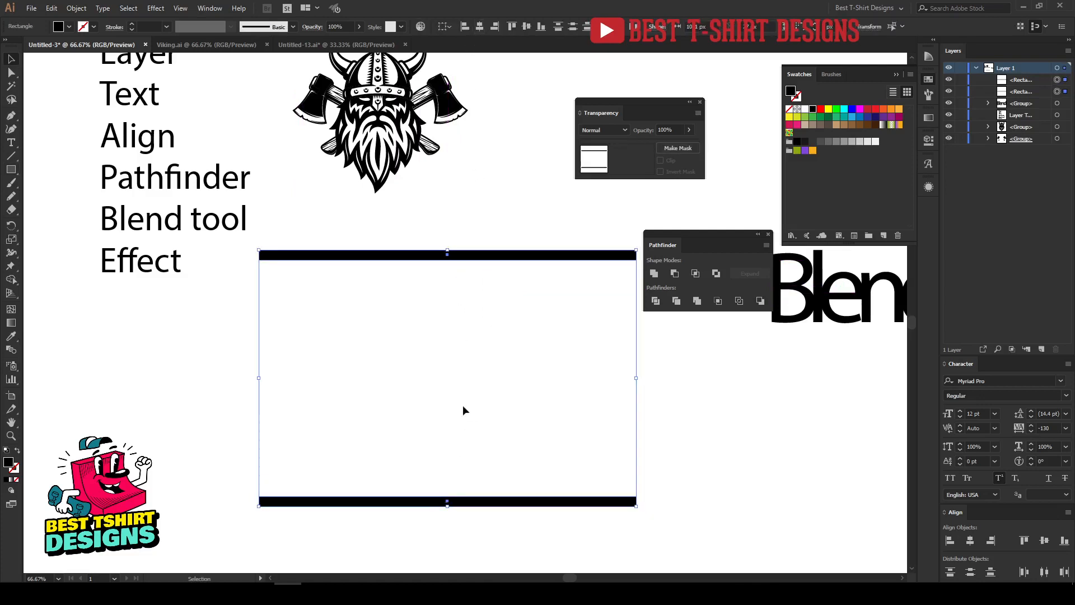
left_click(481, 290)
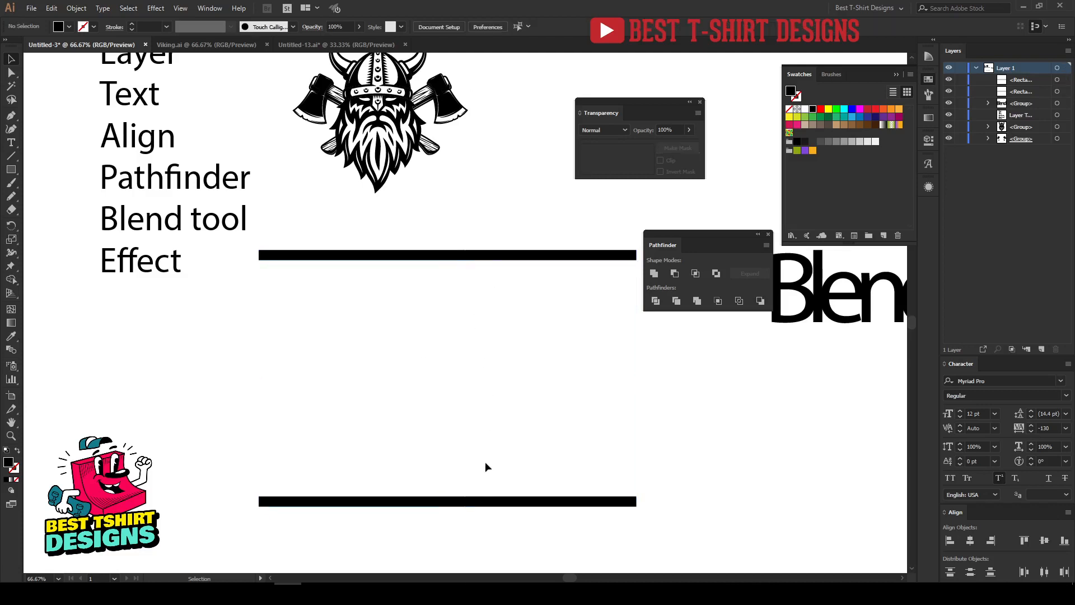
Try stacking copies of the upper bar beneath it by repeating the duplicate transformation, and delete those copies
left_click_drag(455, 263, 451, 286)
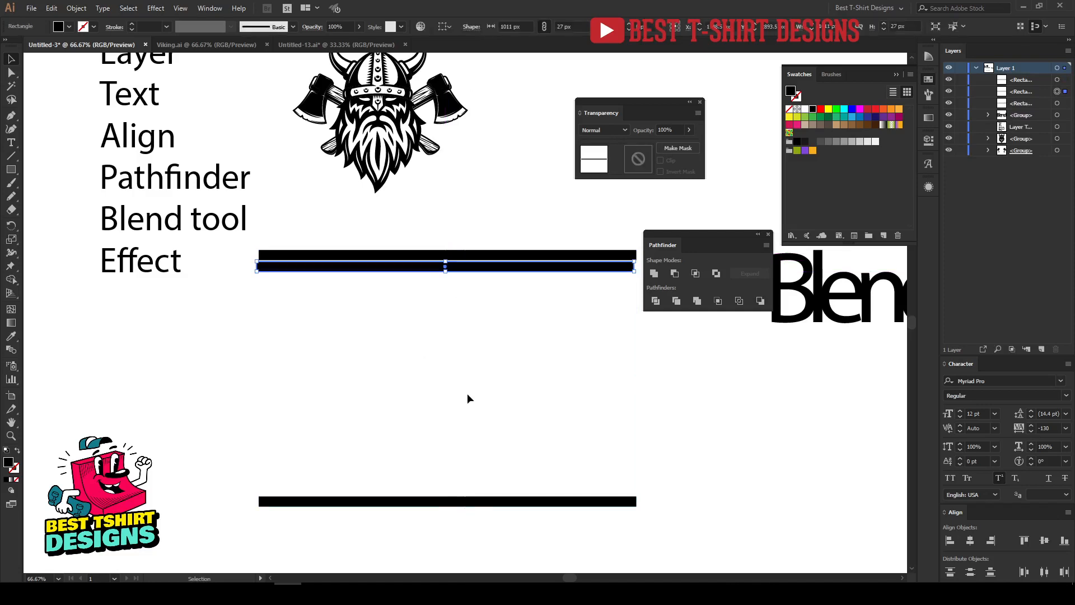
key("ctrl+d")
key("ctrl+d")
key("ctrl+d")
key("ctrl+d")
key("ctrl+d")
key("ctrl+d")
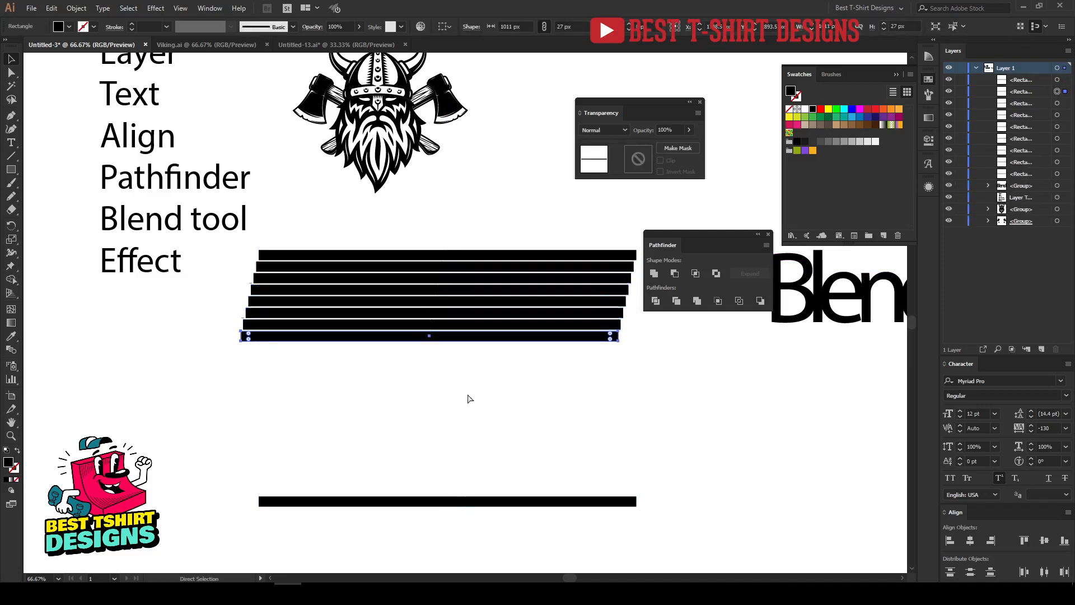
key("ctrl+d")
left_click_drag(472, 432, 419, 271)
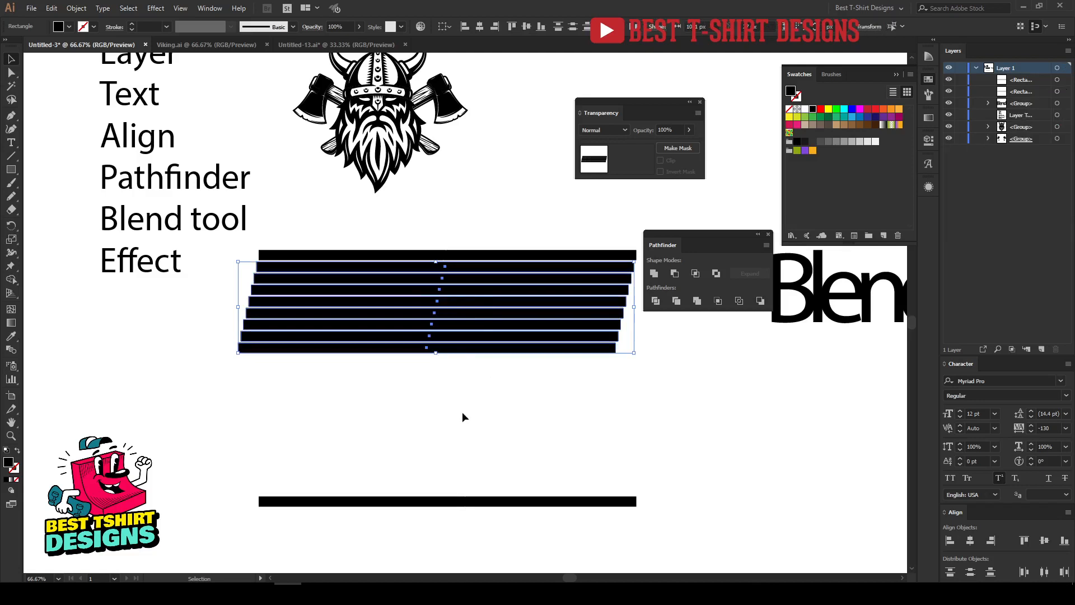
key("Delete")
Thicken the lower bar upward to a height of about 65 px and deselect it
left_click_drag(484, 551, 482, 536)
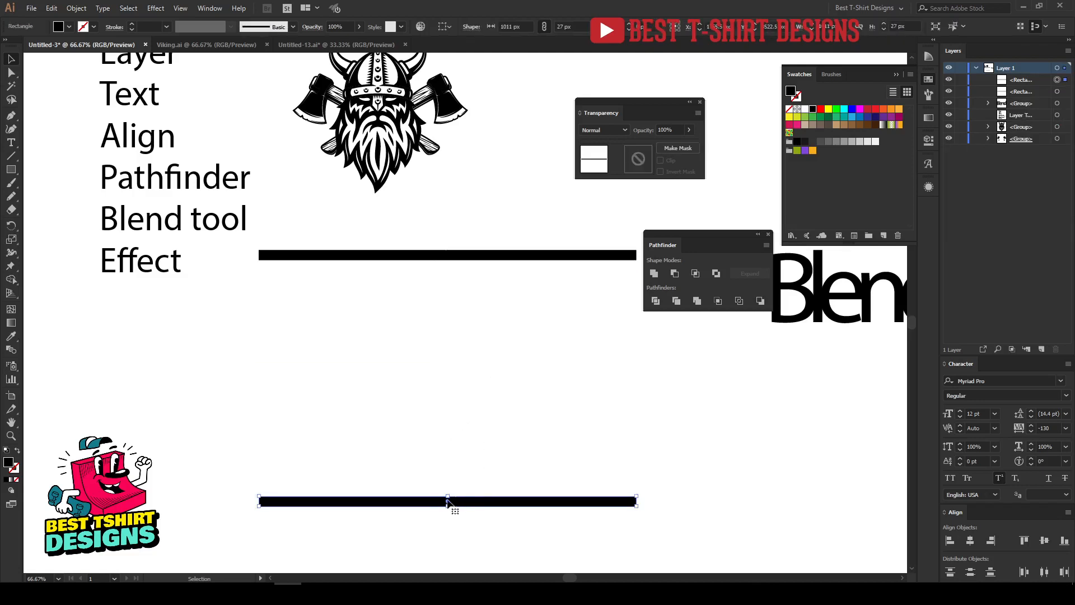
left_click_drag(447, 497, 448, 482)
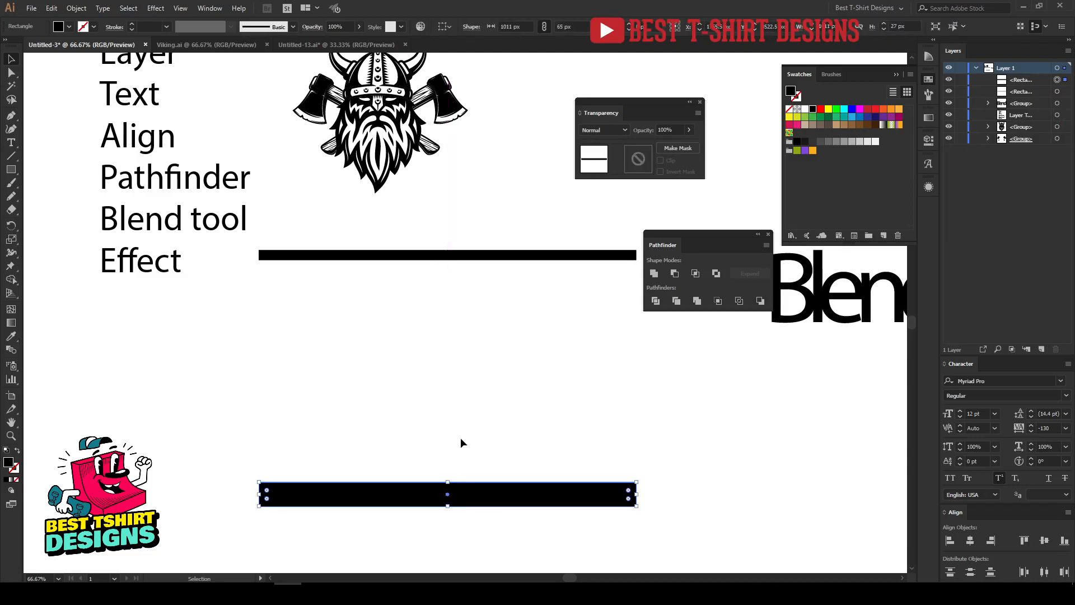
left_click(461, 438)
Make a blend between the thin upper bar and the thick lower bar, and move it slightly up and left
left_click_drag(417, 208, 498, 558)
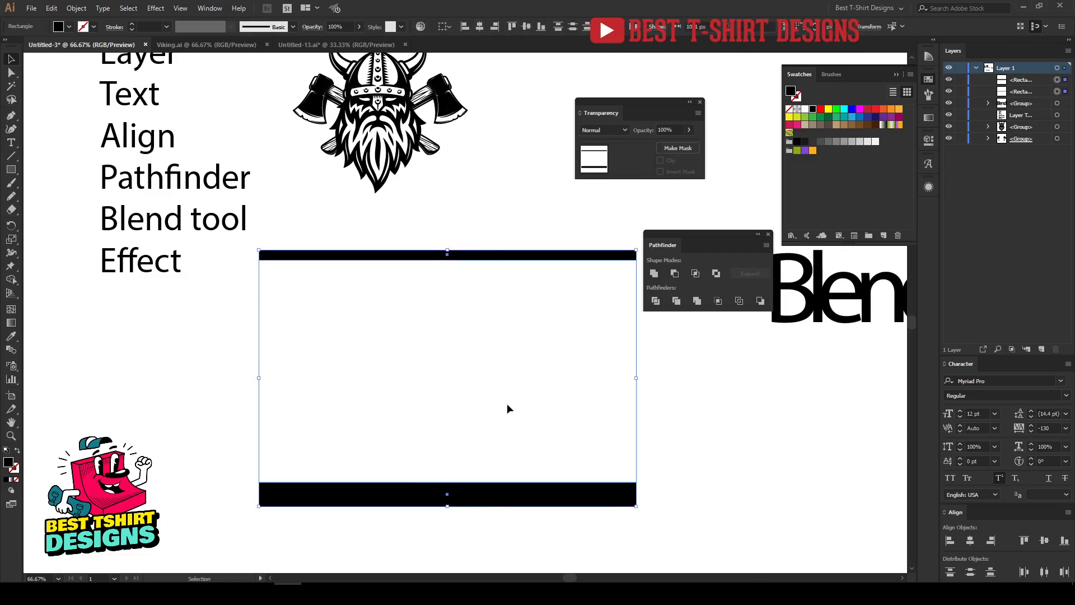
left_click(76, 7)
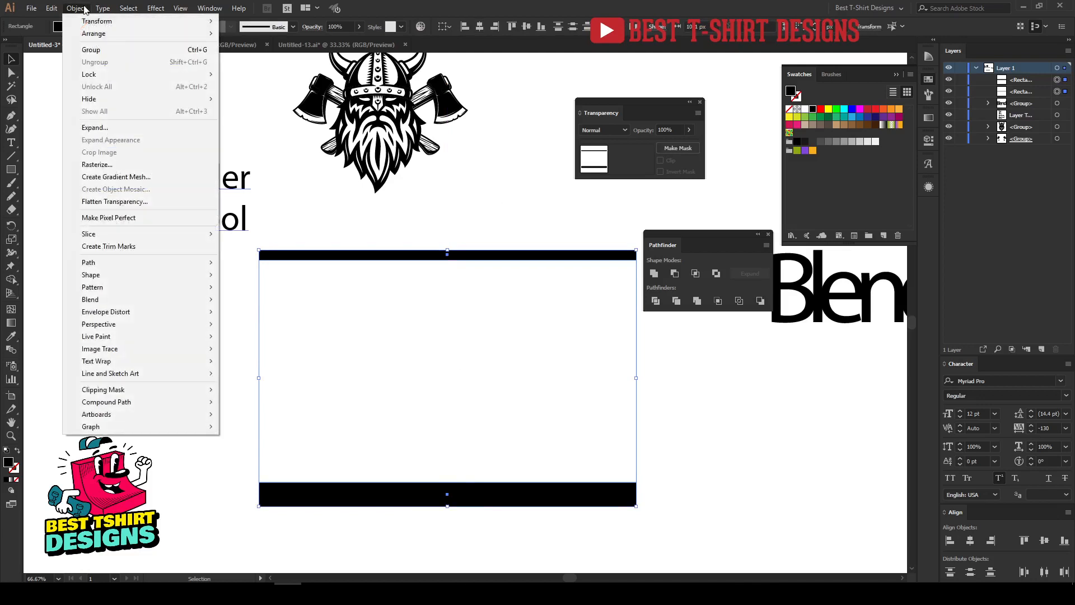
mouse_move(123, 291)
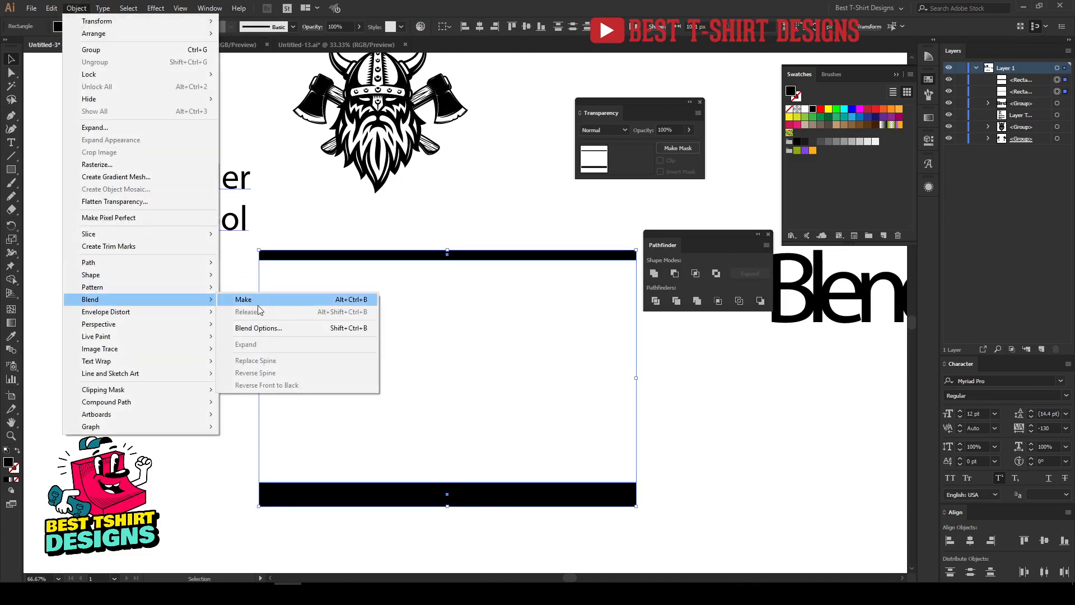
left_click(244, 300)
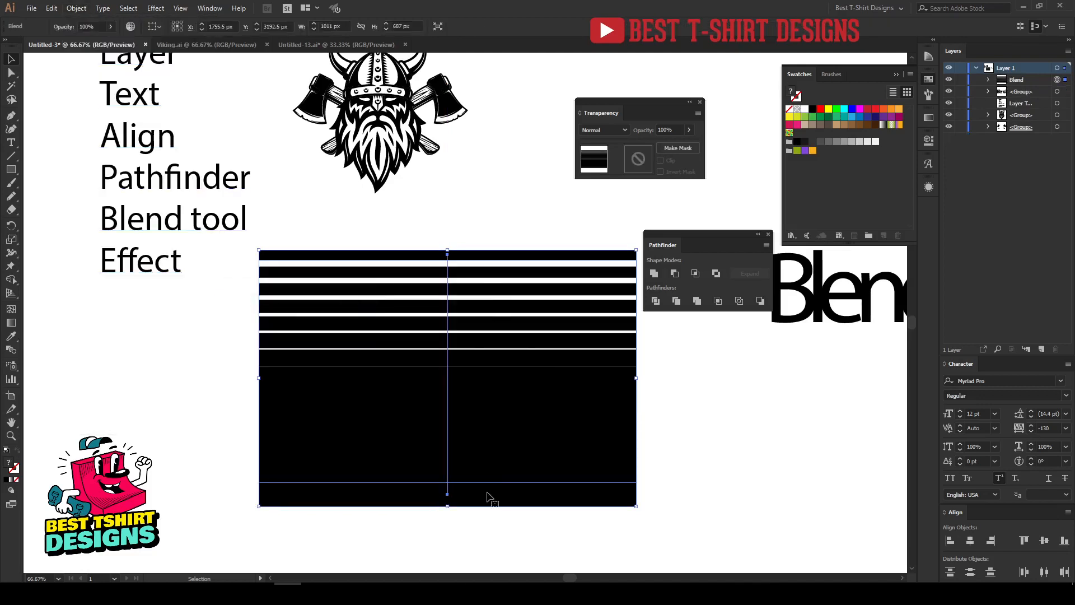
left_click_drag(481, 293, 436, 281)
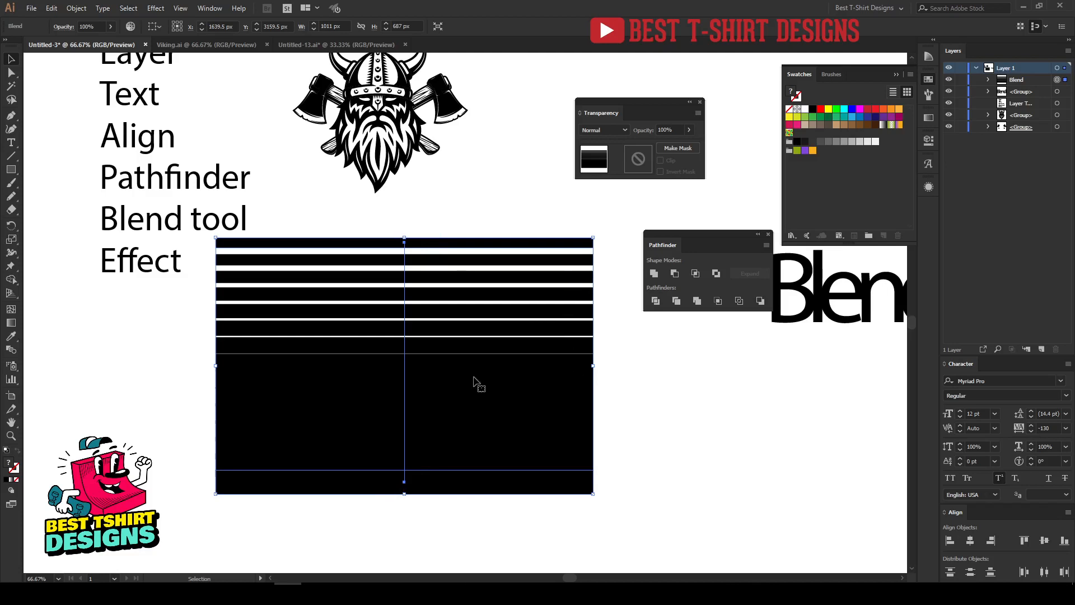
Set the blend's spacing to Specified Steps with 10 steps, previewing the result while adjusting the count
double_click(14, 350)
left_click(517, 192)
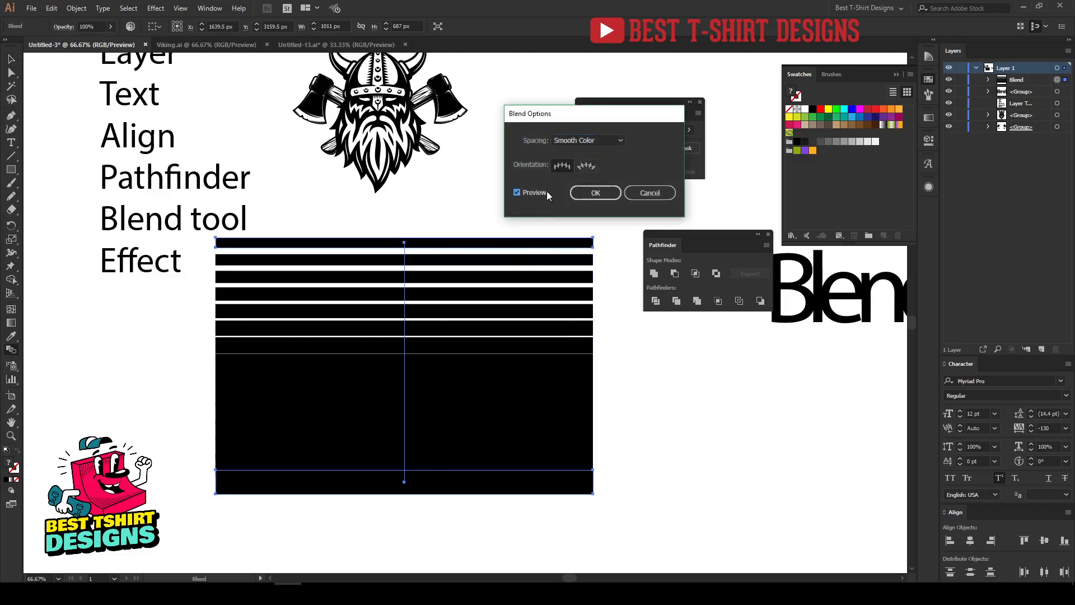
left_click(583, 140)
left_click(591, 163)
left_click_drag(622, 117, 539, 91)
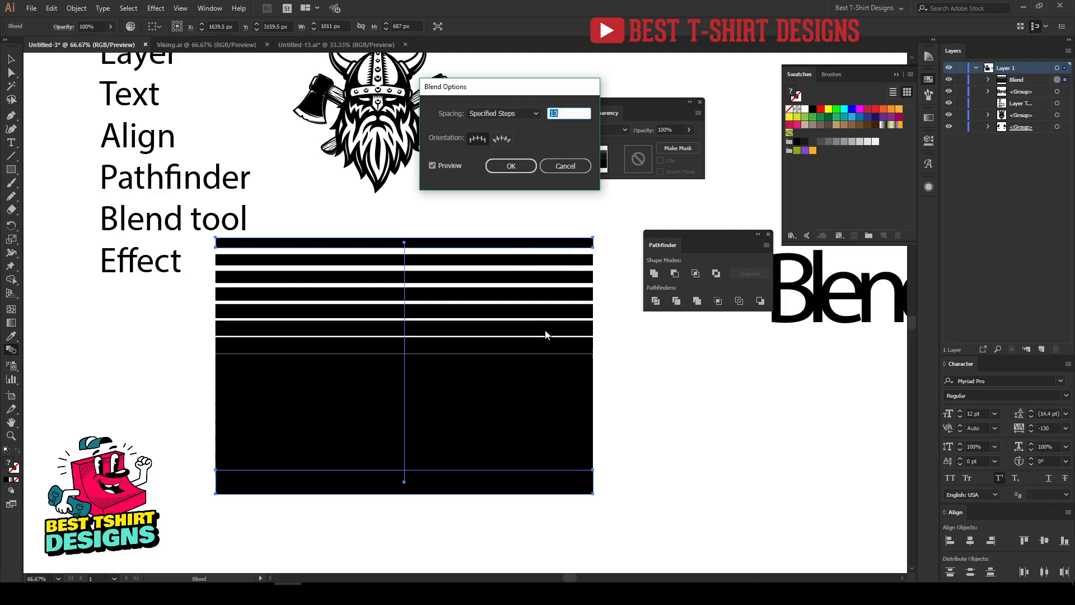
key("Down")
key("Down")
key("Down")
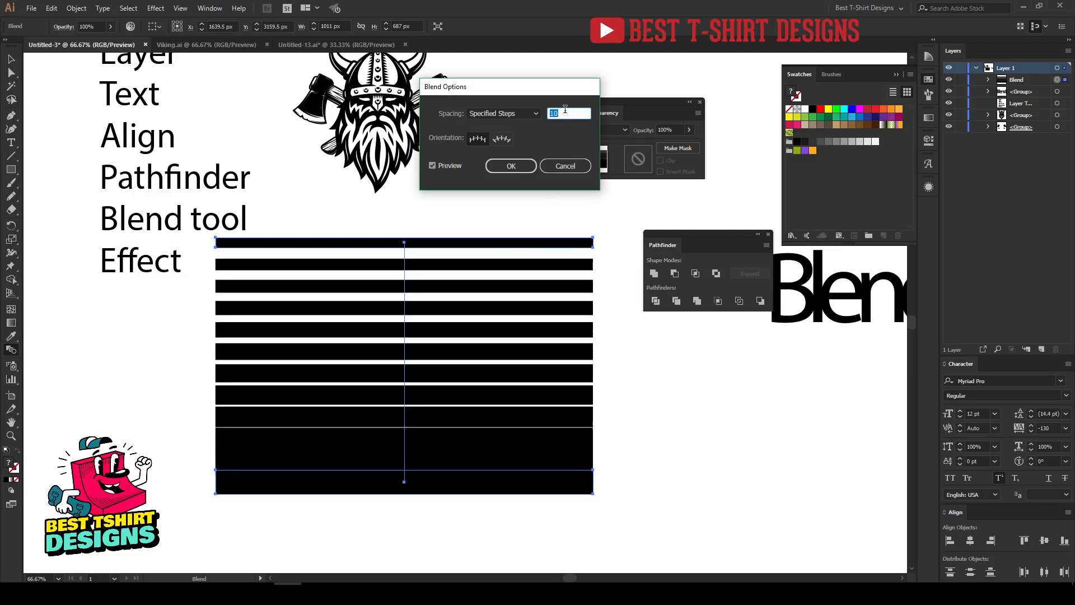
key("Down")
key("Down")
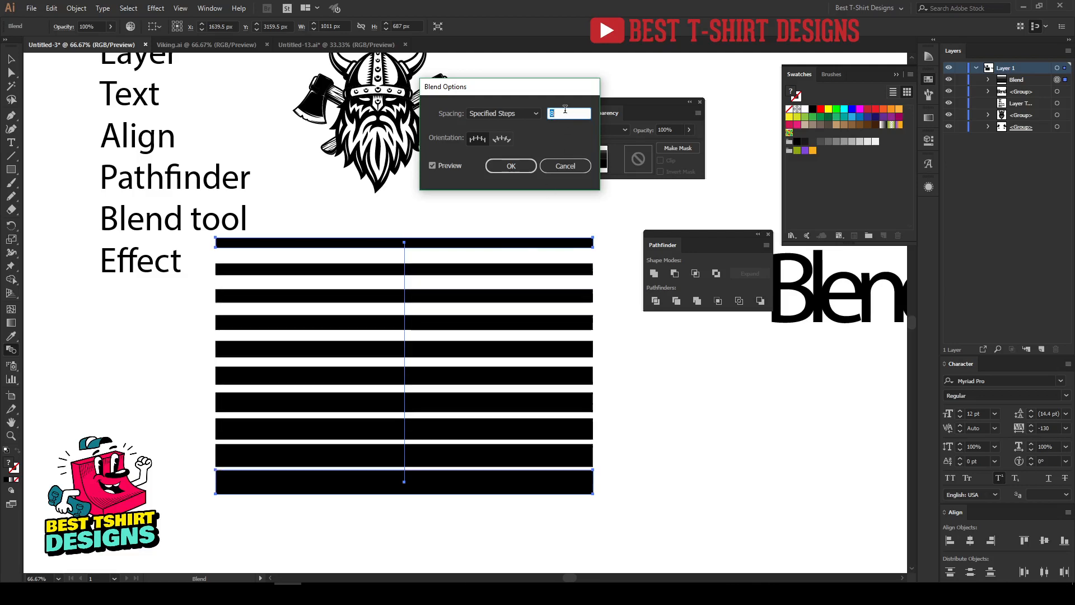
key("Up")
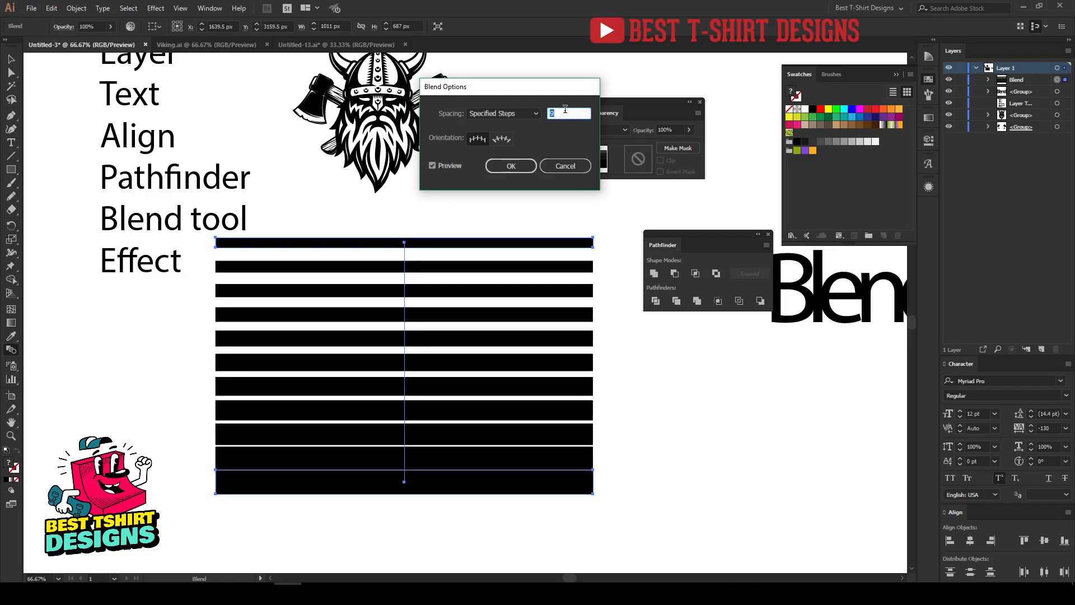
key("Up")
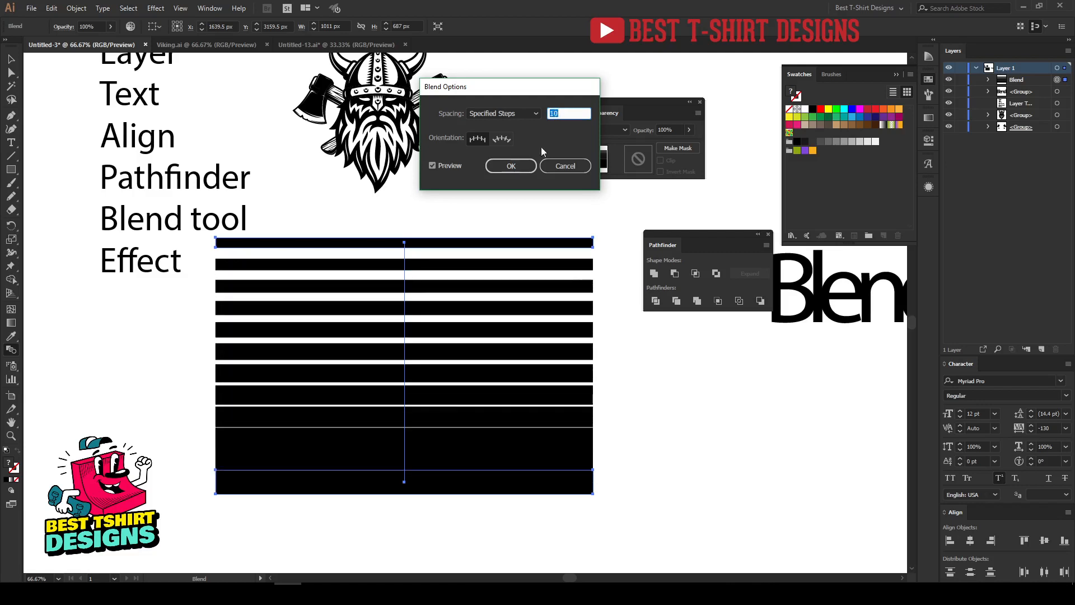
left_click(512, 166)
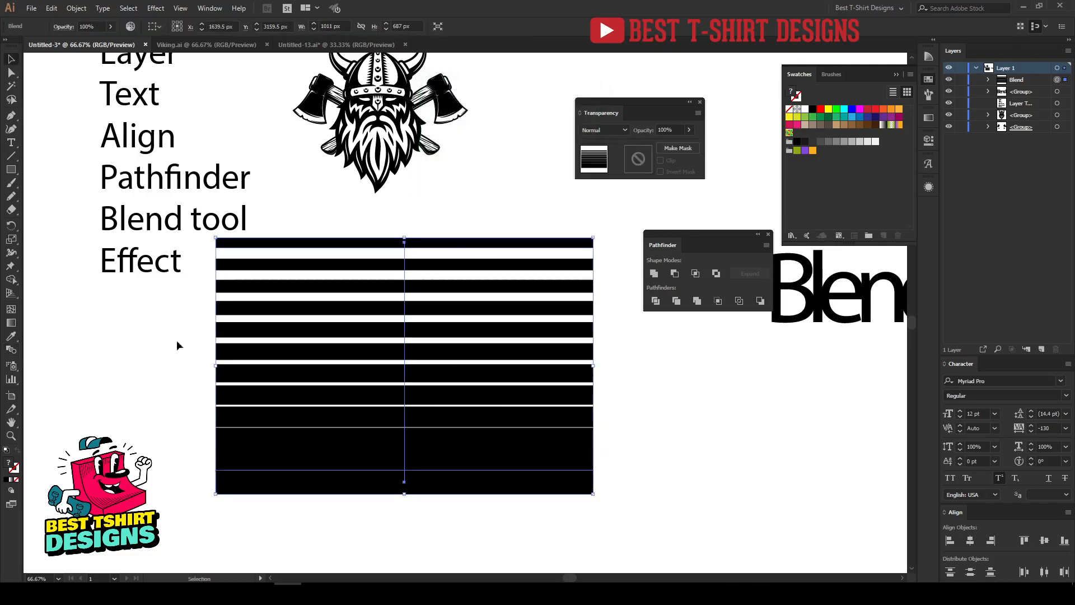
Raise the blend's specified steps to 11 with the preview on
double_click(13, 351)
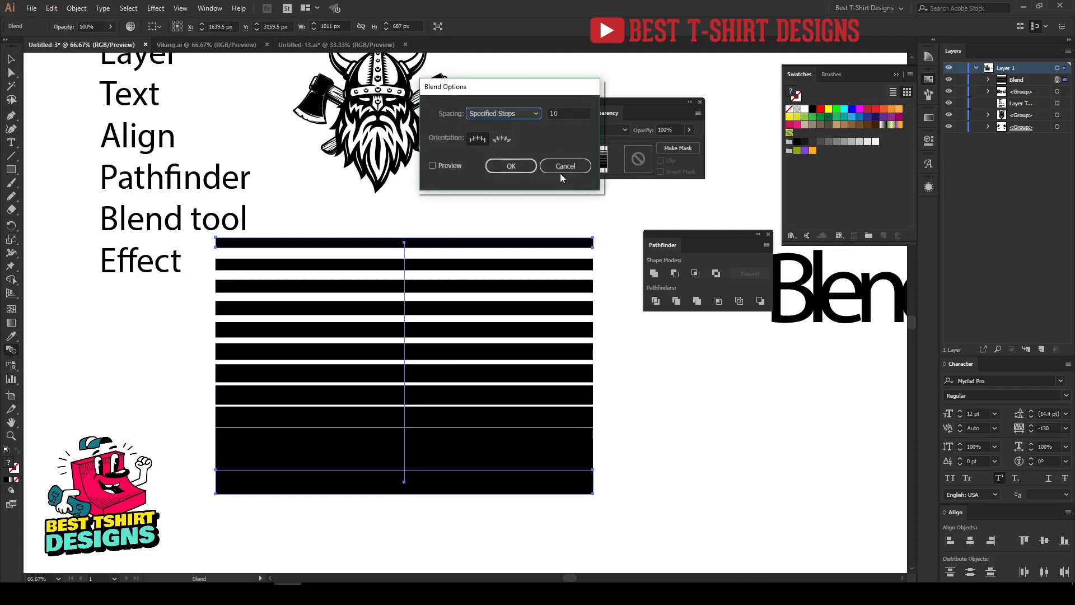
key("Up")
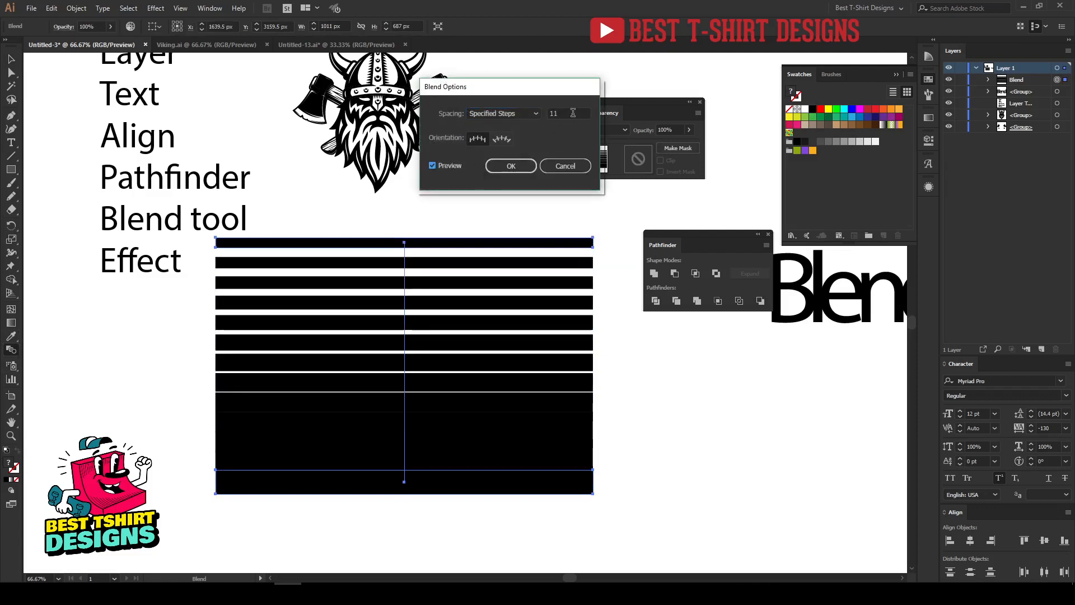
left_click(507, 166)
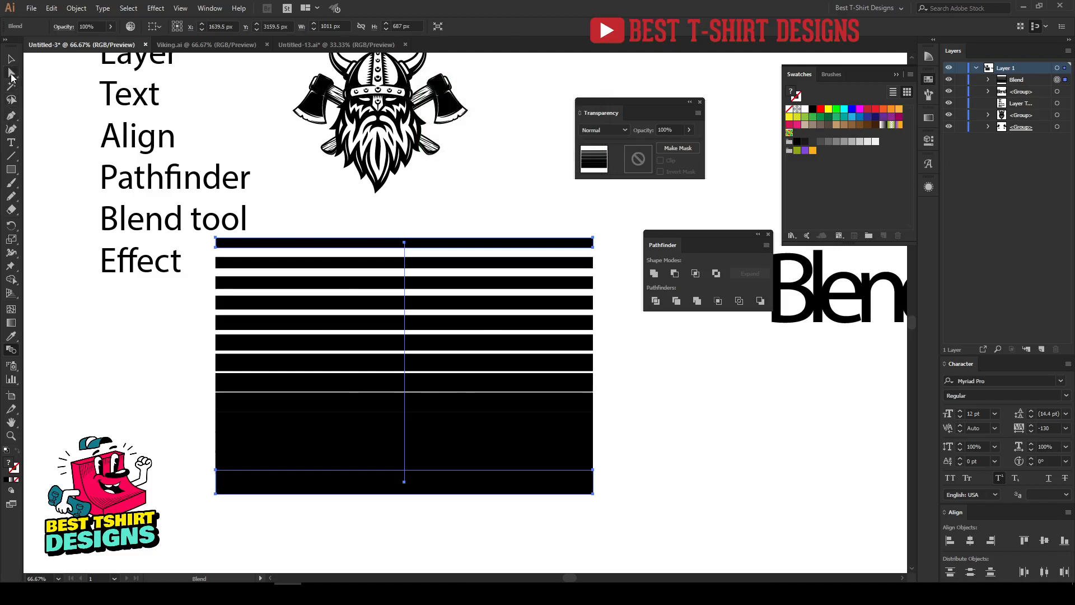
Lengthen the blend by moving its spine's lower end straight down, and add a mid-spine anchor and shift it upward
left_click(11, 73)
left_click_drag(404, 482, 404, 516)
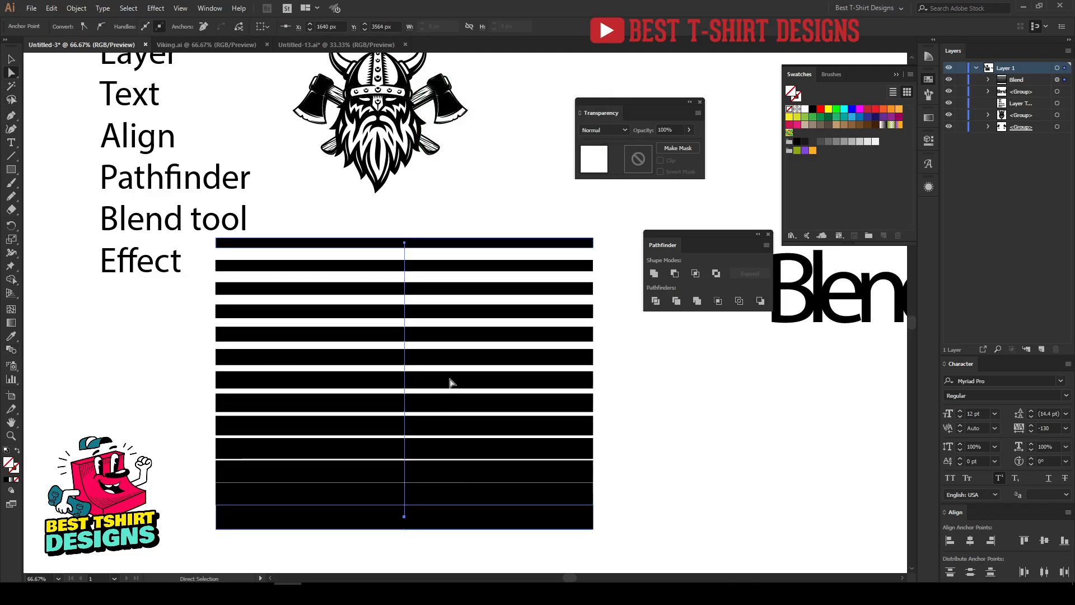
key("p")
left_click(405, 375)
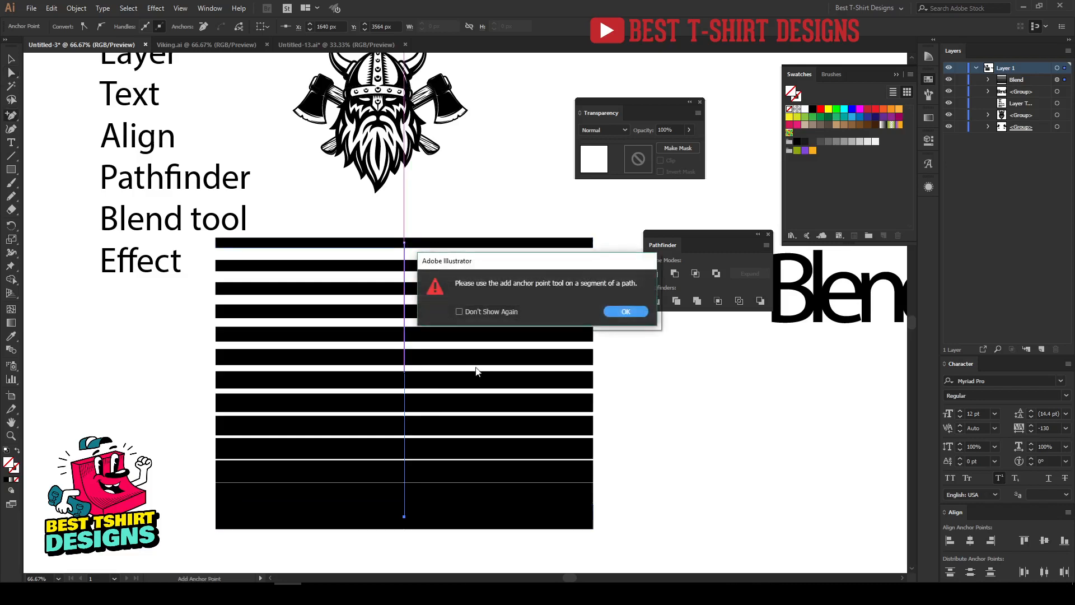
left_click(623, 312)
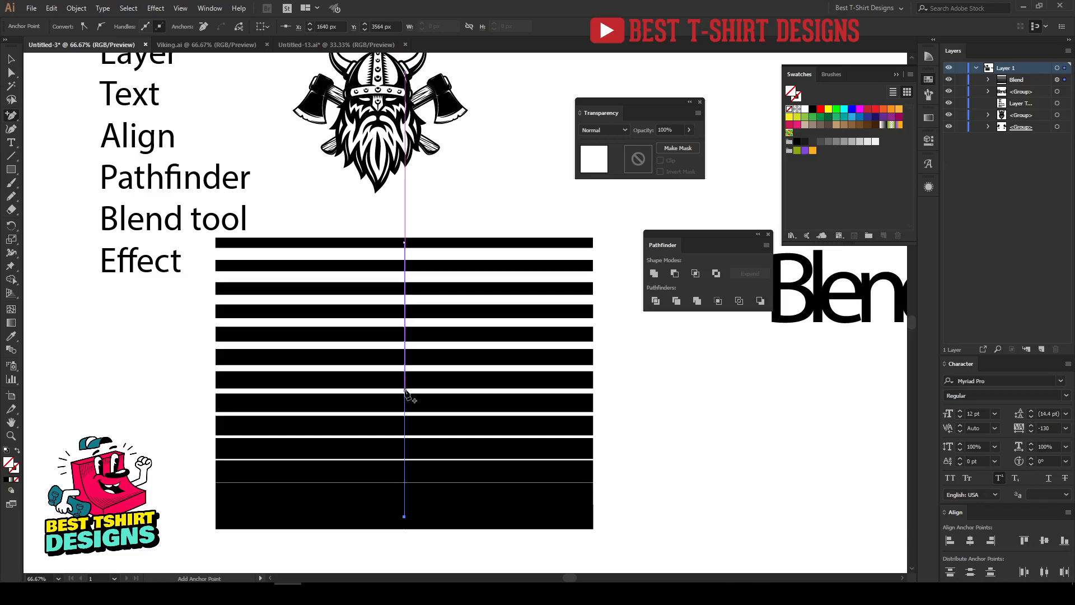
left_click(405, 389)
key("a")
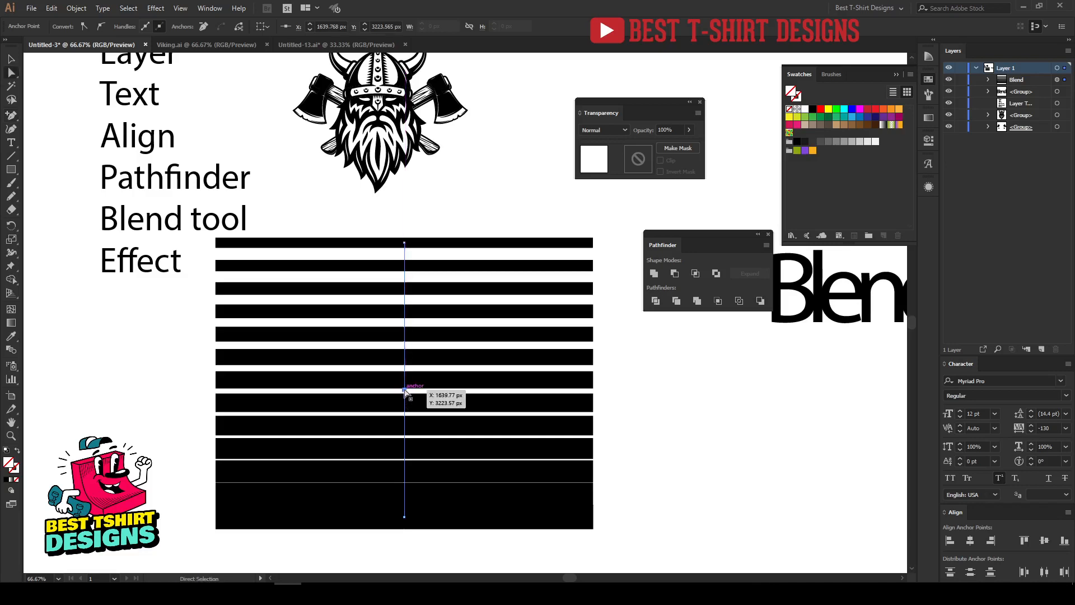
left_click_drag(404, 390, 403, 328)
key("v")
left_click(613, 452)
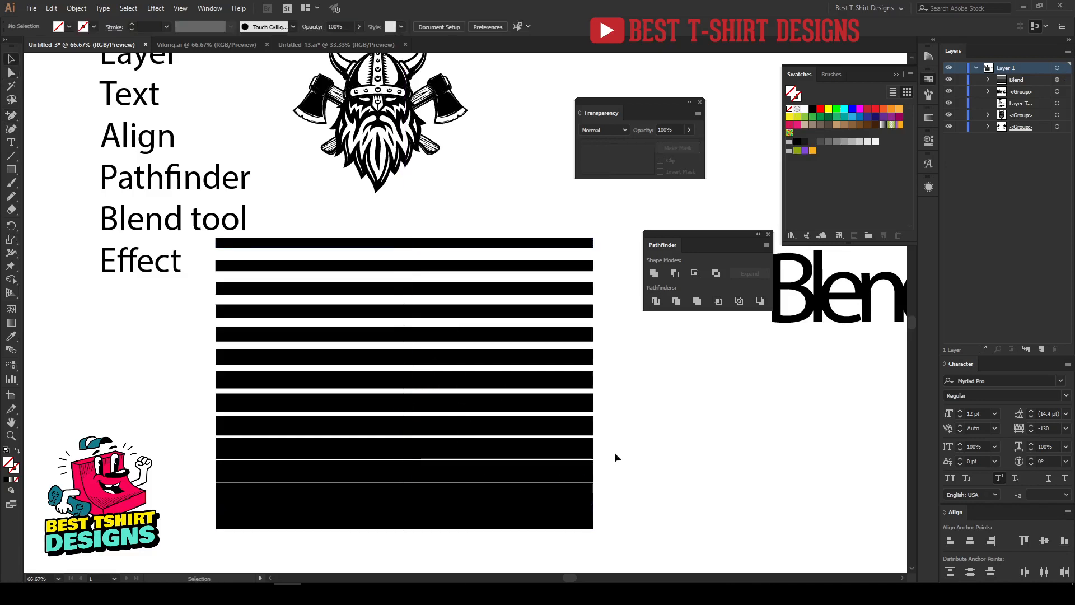
Widen the whole blend to the right to about 1320 px and deselect it
left_click(480, 271)
scroll(480, 270, "down", 2)
left_click(644, 410)
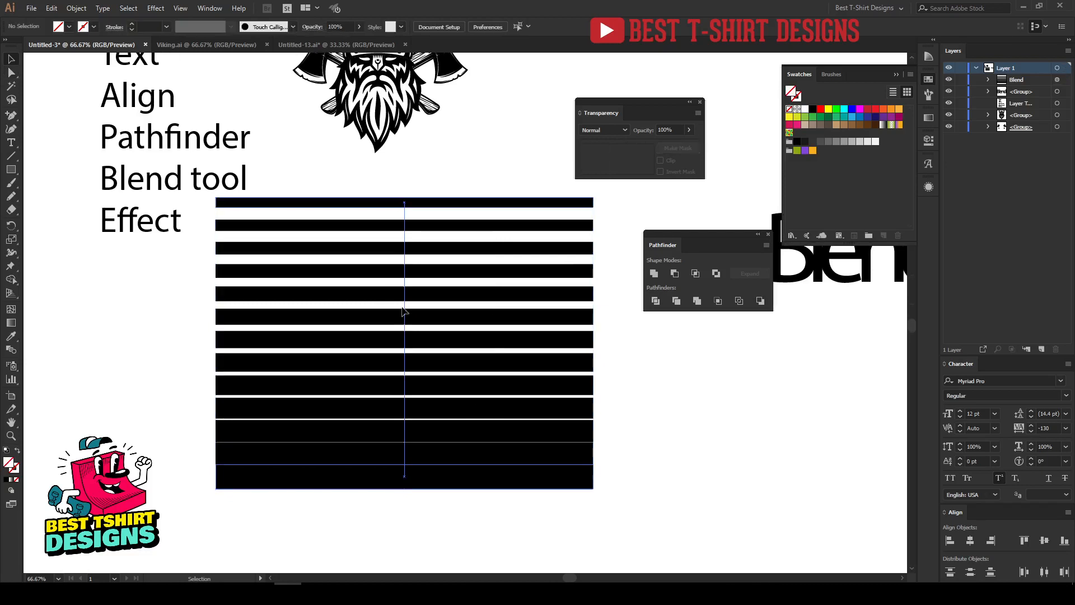
left_click_drag(358, 181, 481, 518)
left_click(449, 522)
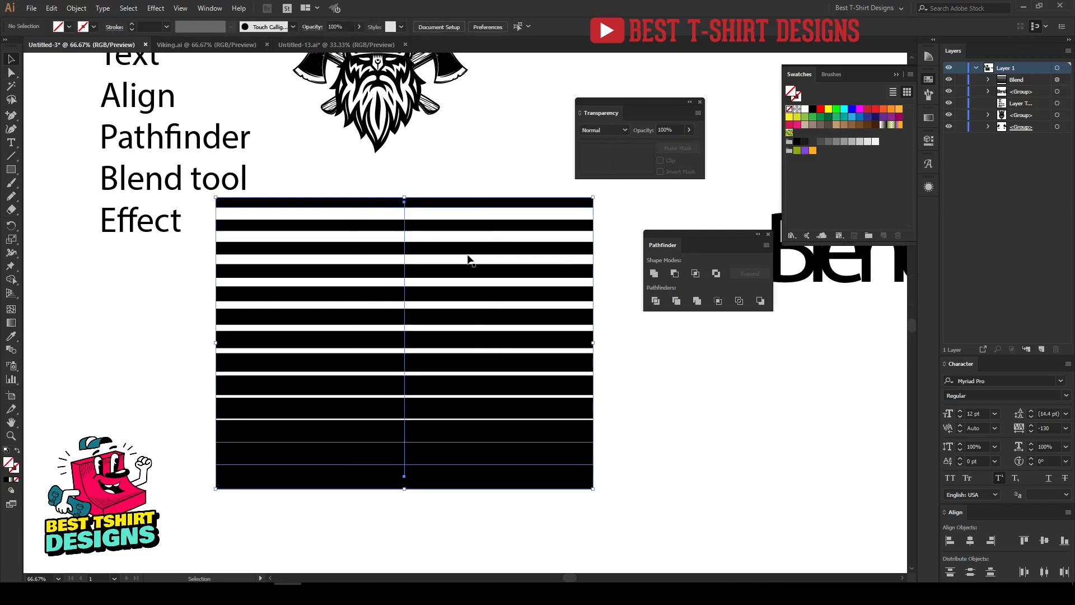
left_click(592, 374)
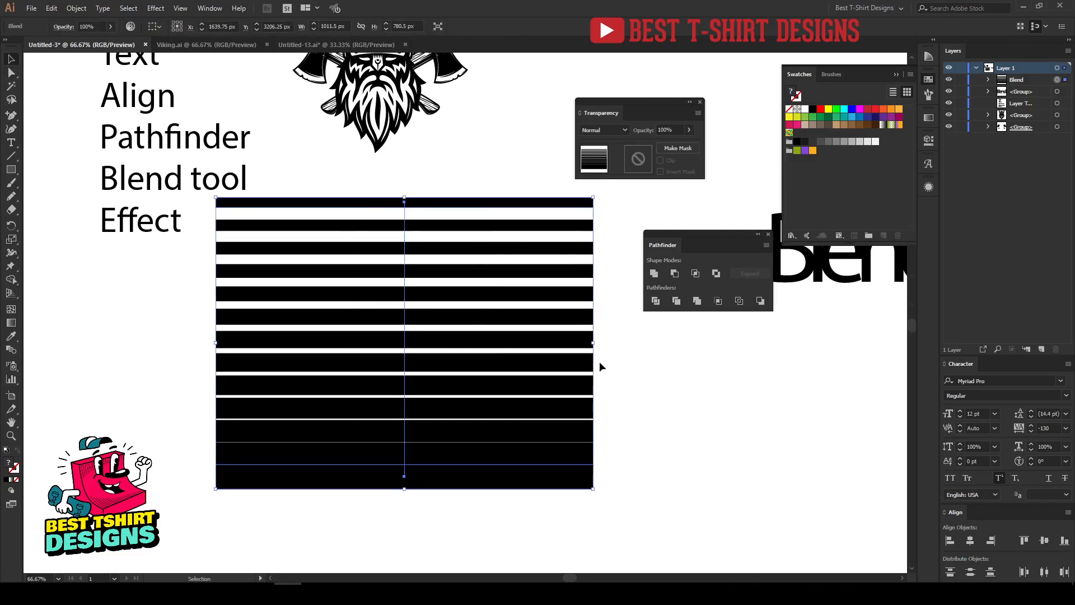
left_click_drag(591, 344, 708, 344)
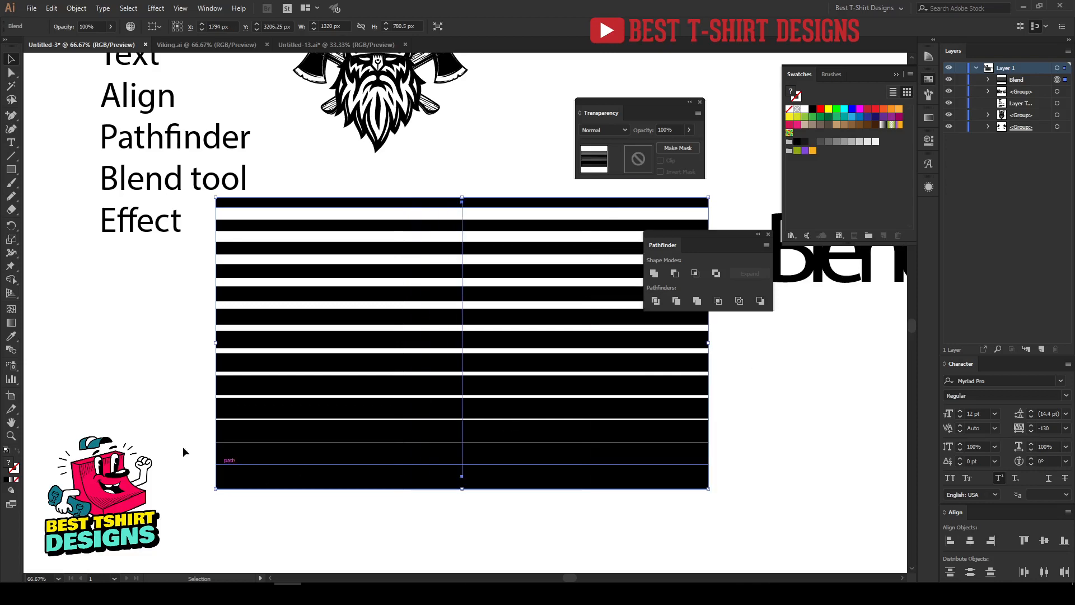
left_click(124, 403)
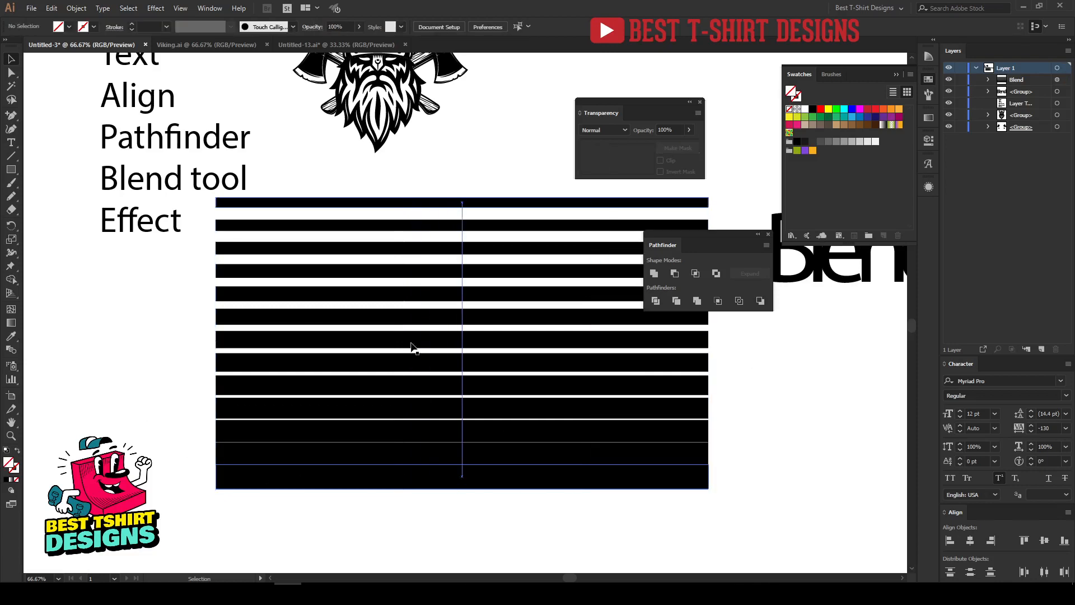
Try expanding the blend with Object and Fill enabled, and undo the expansion
left_click(398, 317)
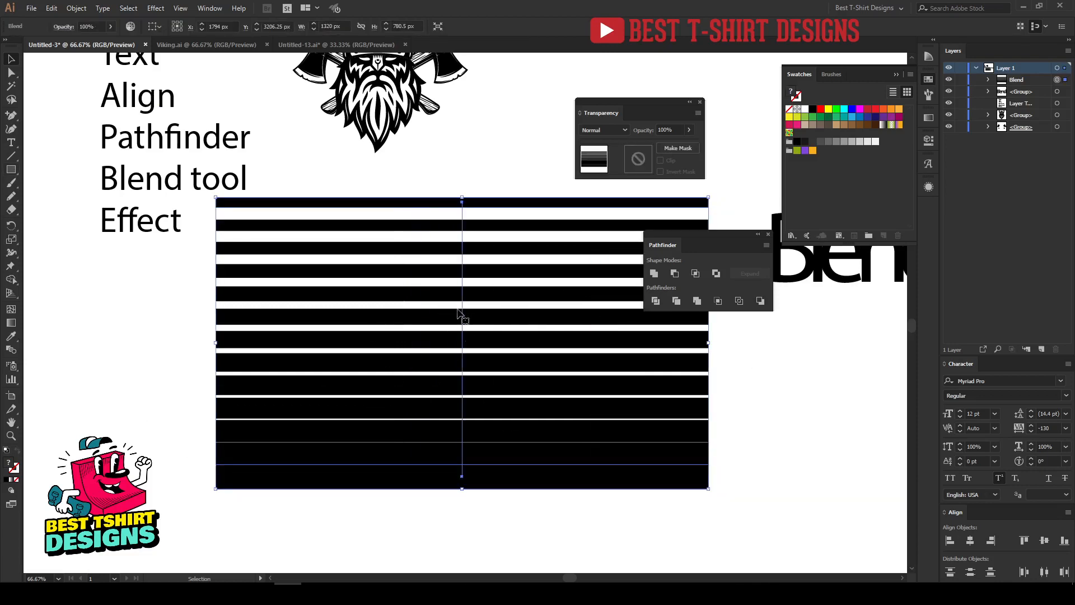
left_click(79, 9)
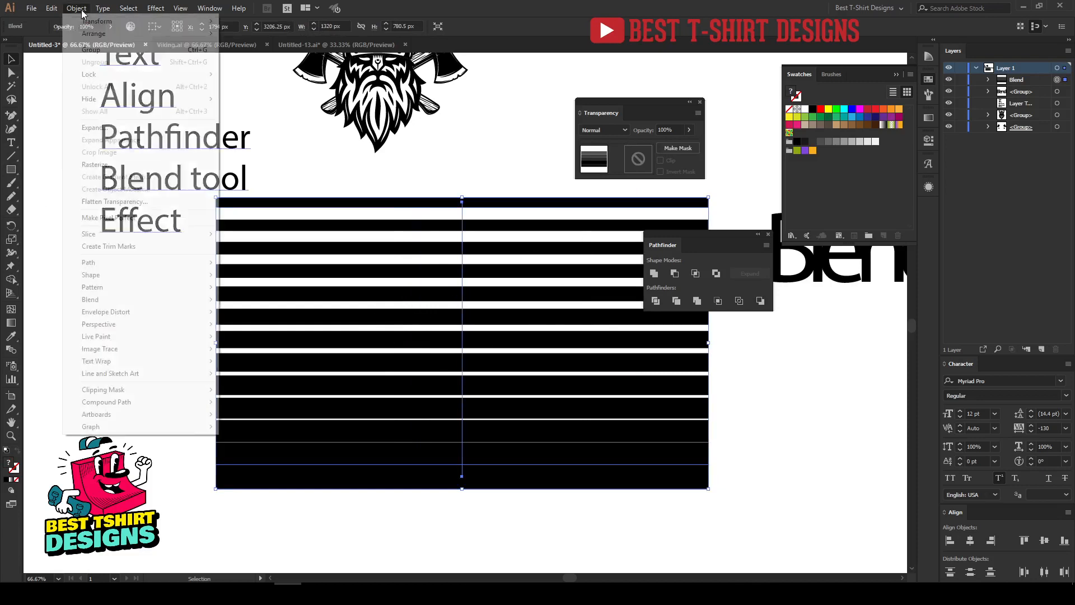
left_click(93, 128)
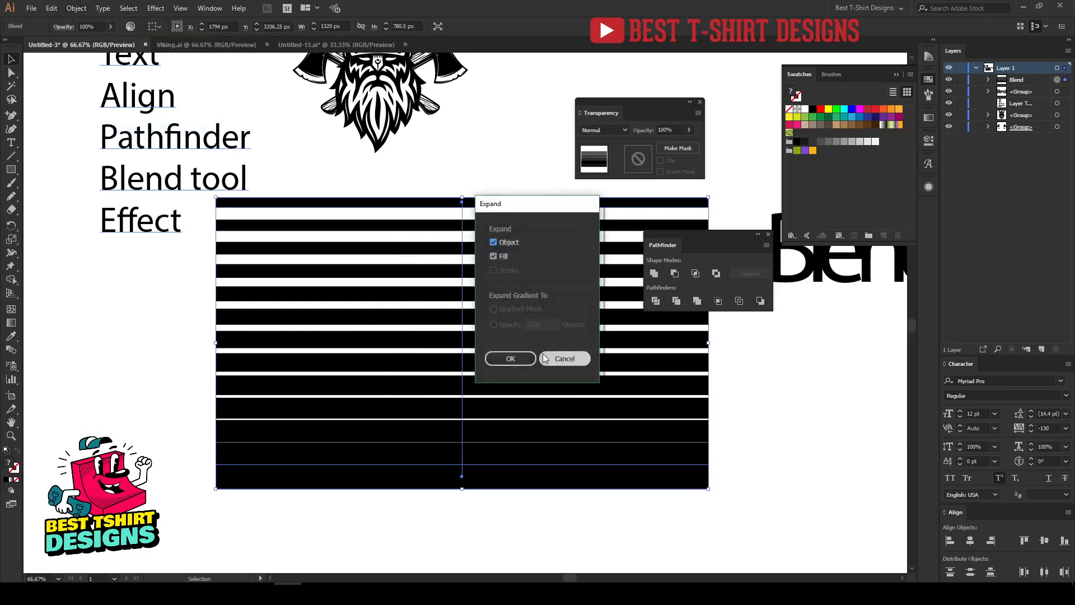
left_click(511, 359)
key("ctrl+z")
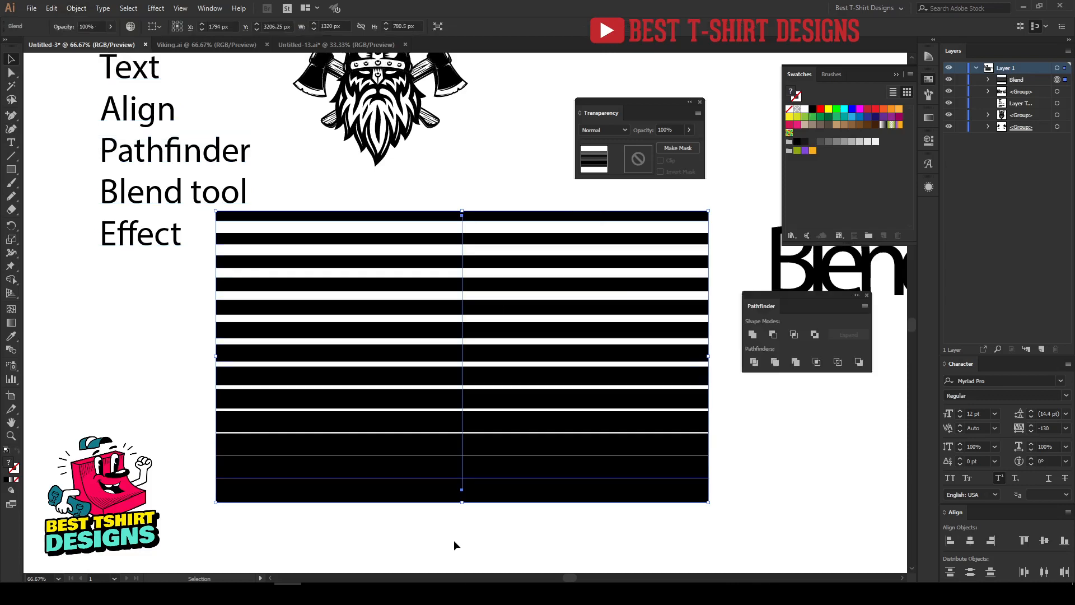
Isolate the blend and fill its thin top bar with dark red
scroll(512, 392, "up", 1)
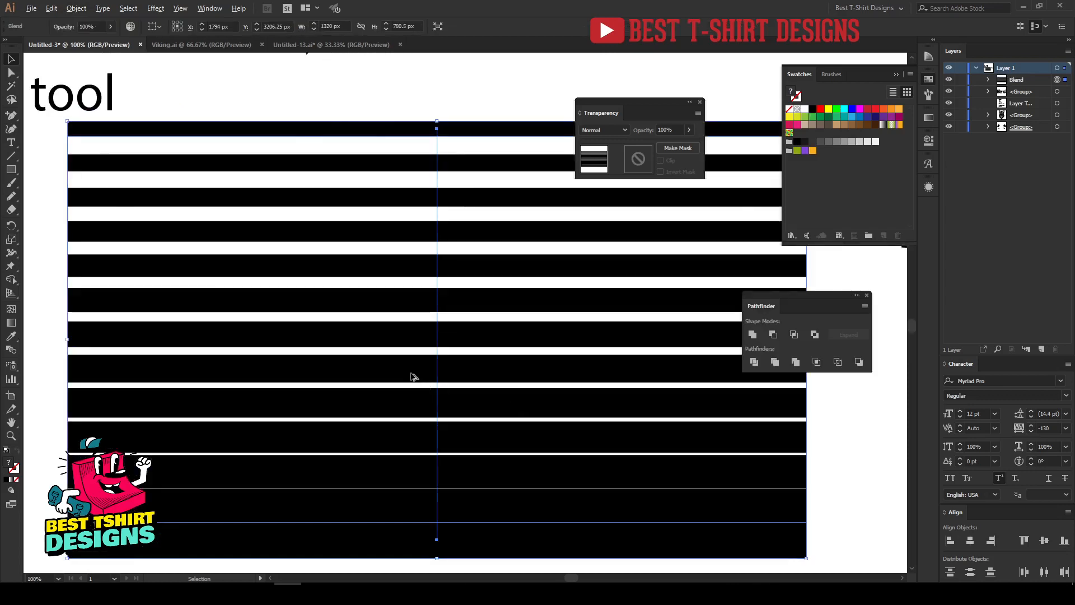
scroll(411, 375, "down", 1)
left_click(471, 189)
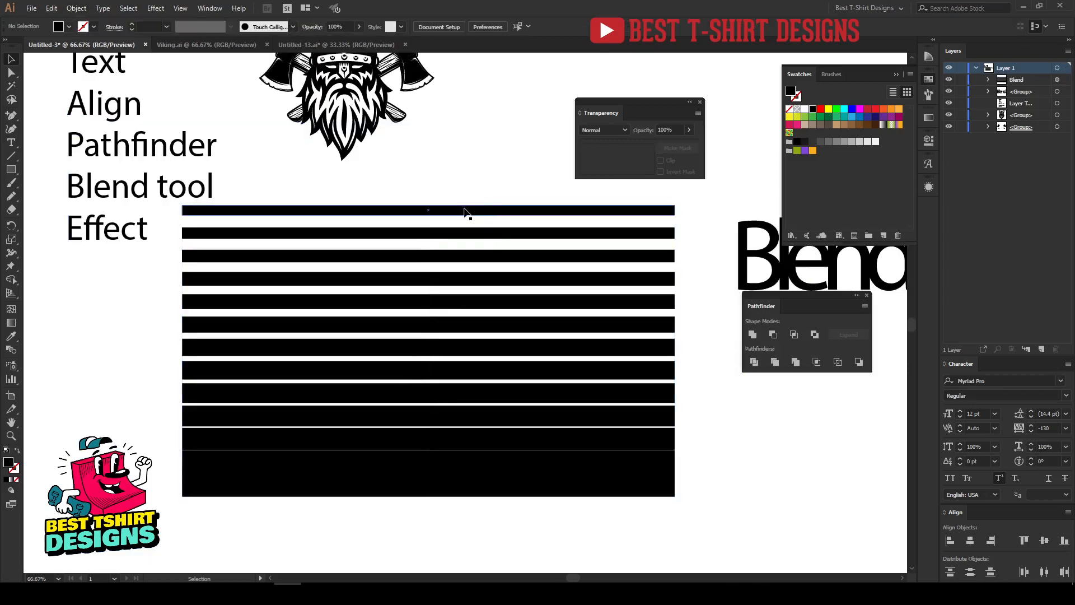
double_click(464, 212)
left_click(464, 212)
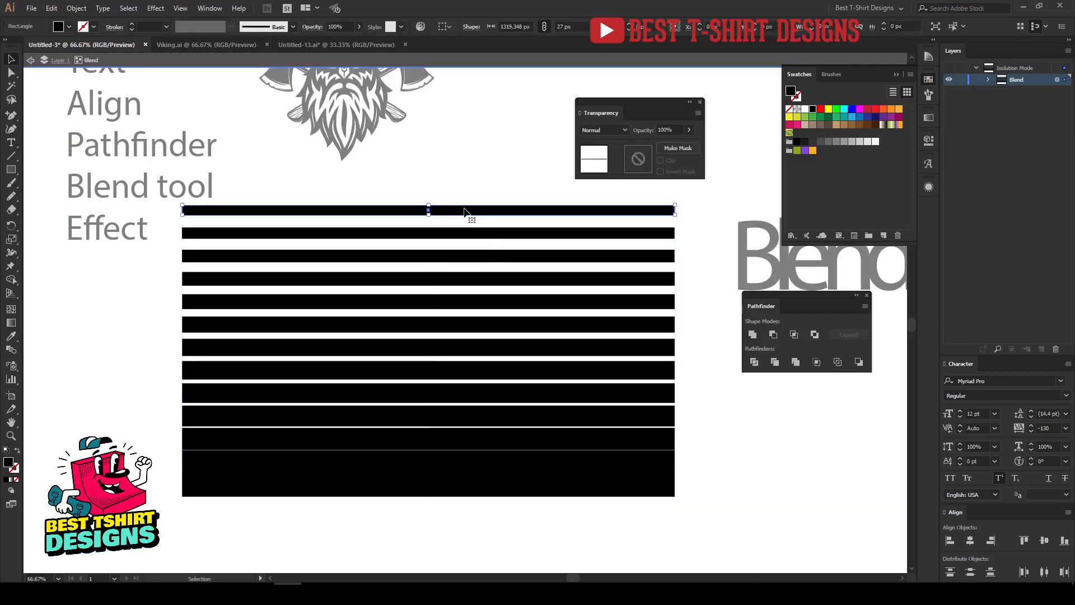
left_click(476, 493)
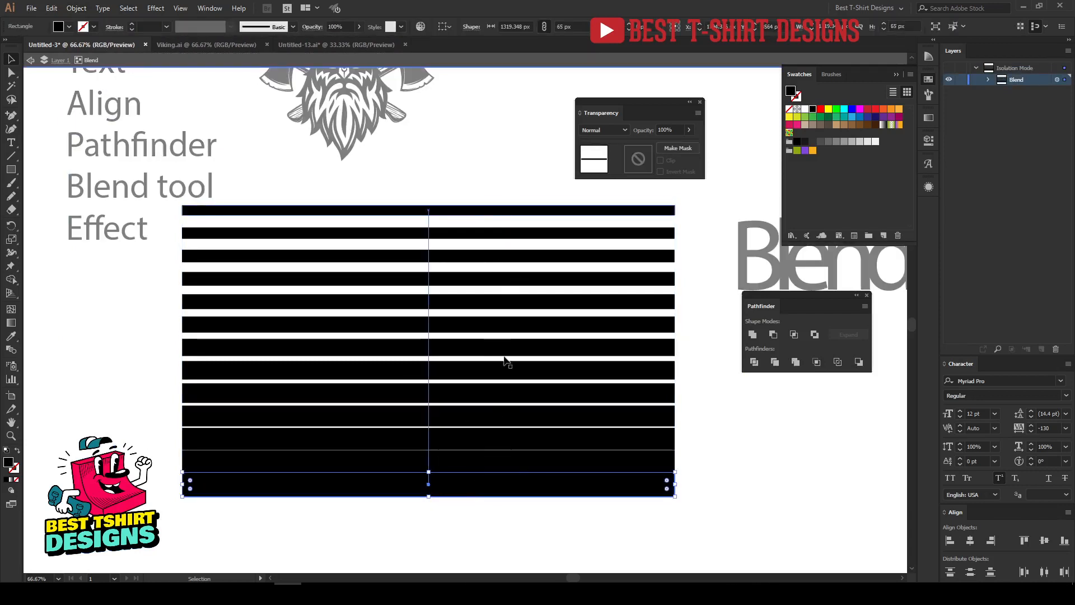
left_click(451, 213)
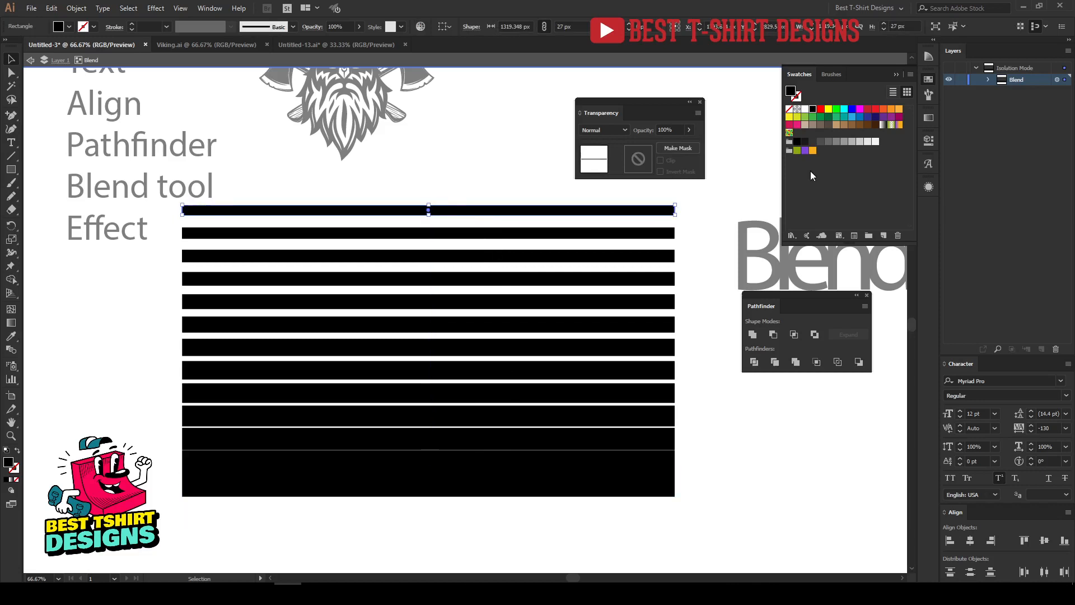
left_click(867, 109)
left_click(523, 501)
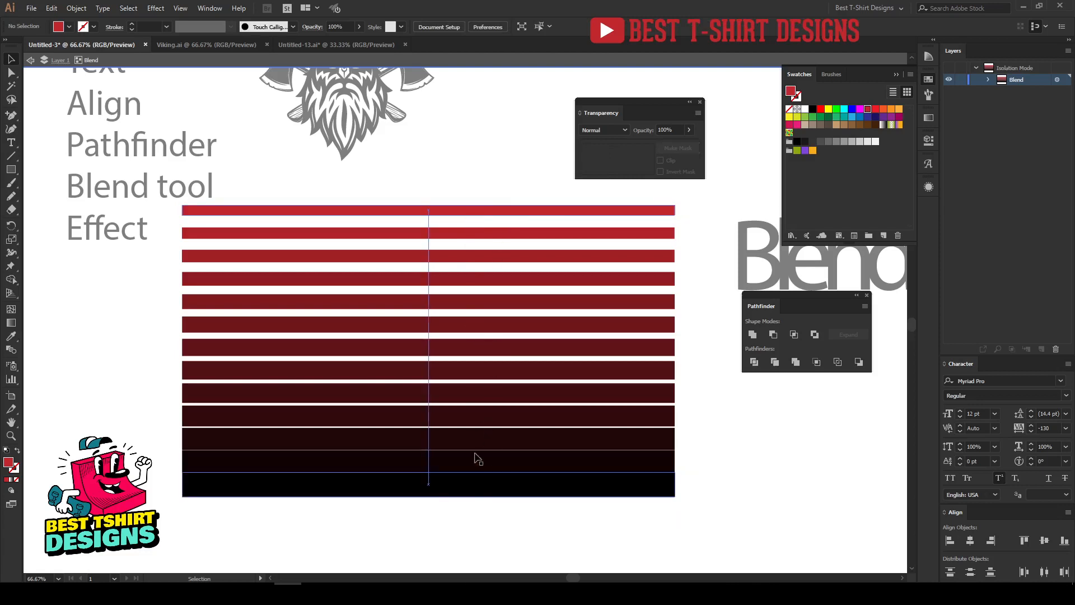
Fill the blend's thick bottom bar with light orange and leave isolation mode
left_click(481, 490)
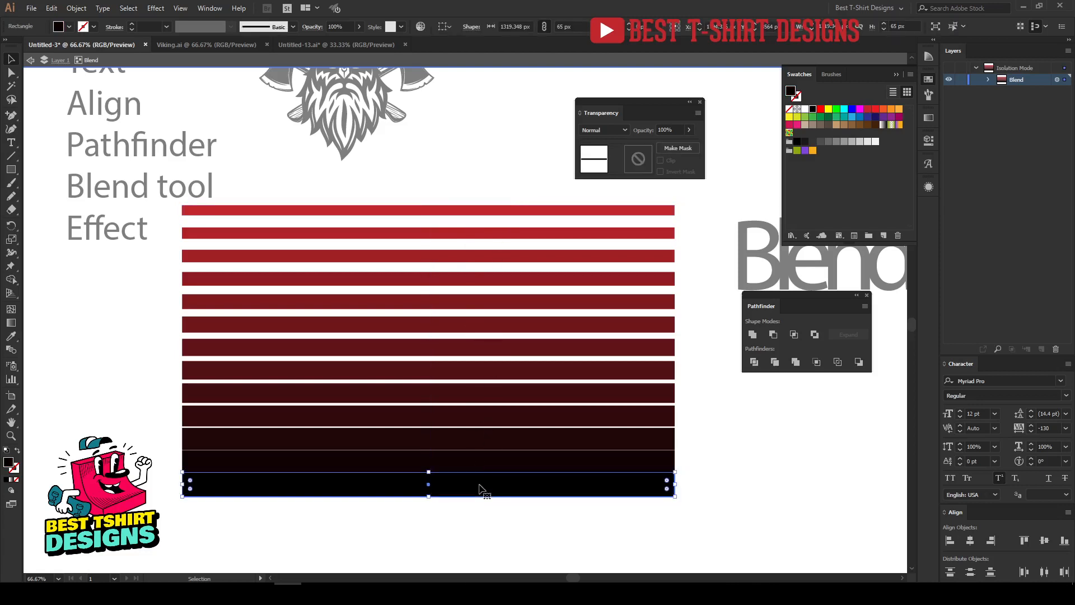
left_click(892, 109)
left_click(495, 162)
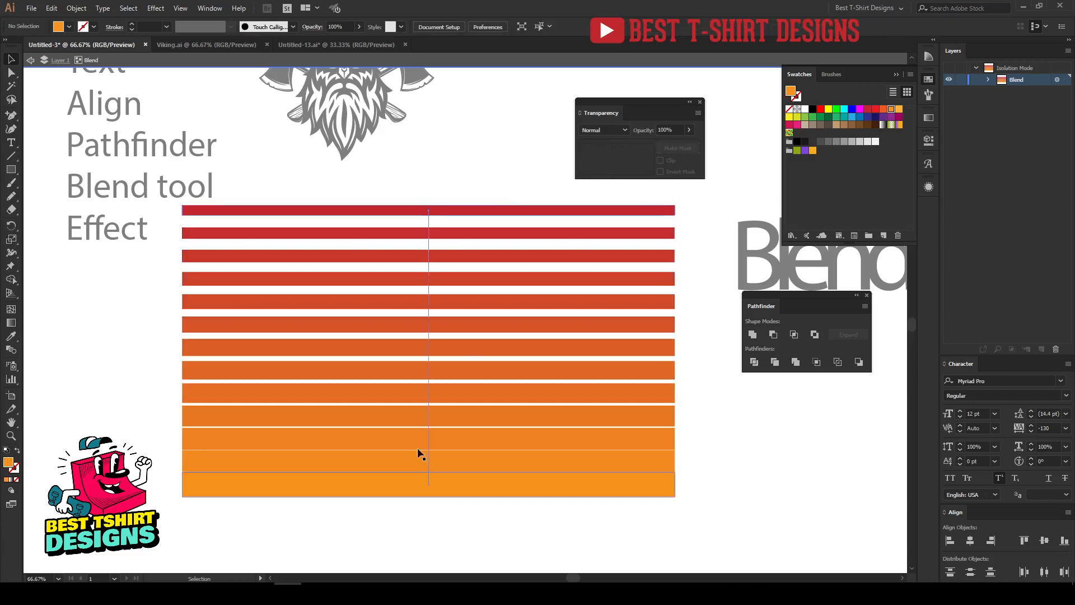
double_click(710, 367)
Expand the red-to-orange blend into a group of separate bars
left_click(413, 284)
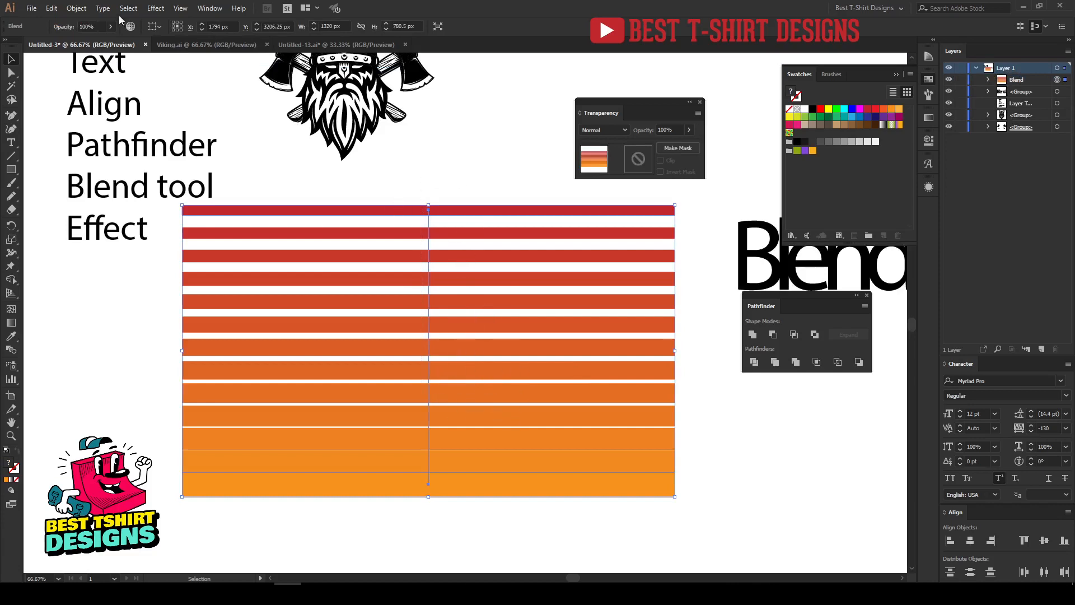
left_click(76, 8)
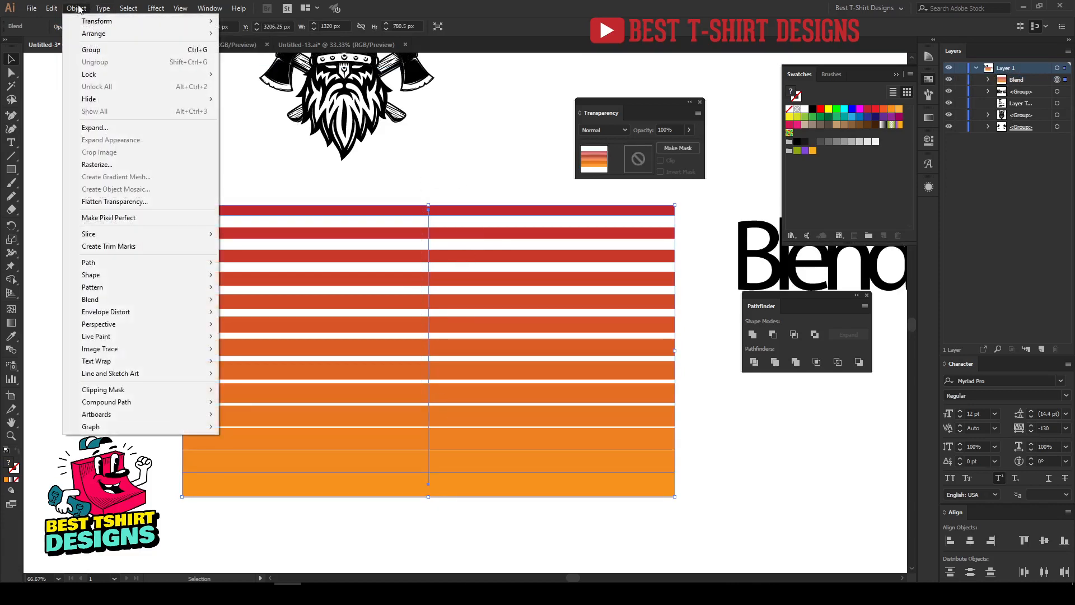
left_click(95, 128)
left_click(502, 361)
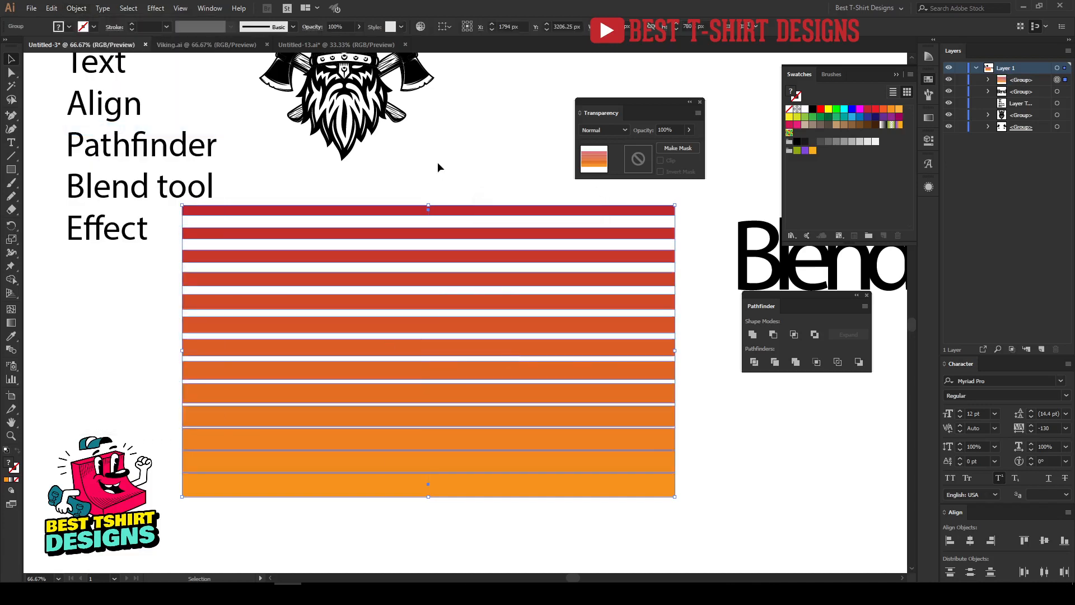
Draw an orange circle about 1038 px in diameter over the expanded red-to-orange bars
left_click(438, 161)
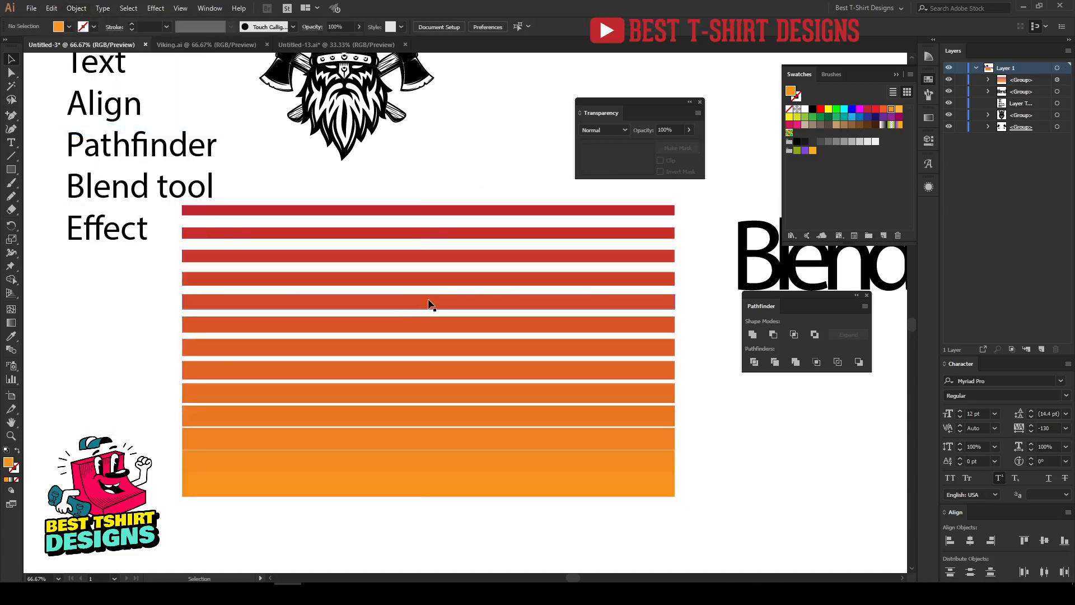
left_click(432, 305)
left_click(420, 183)
left_click_drag(11, 170, 60, 190)
left_click_drag(373, 311, 618, 504)
key("v")
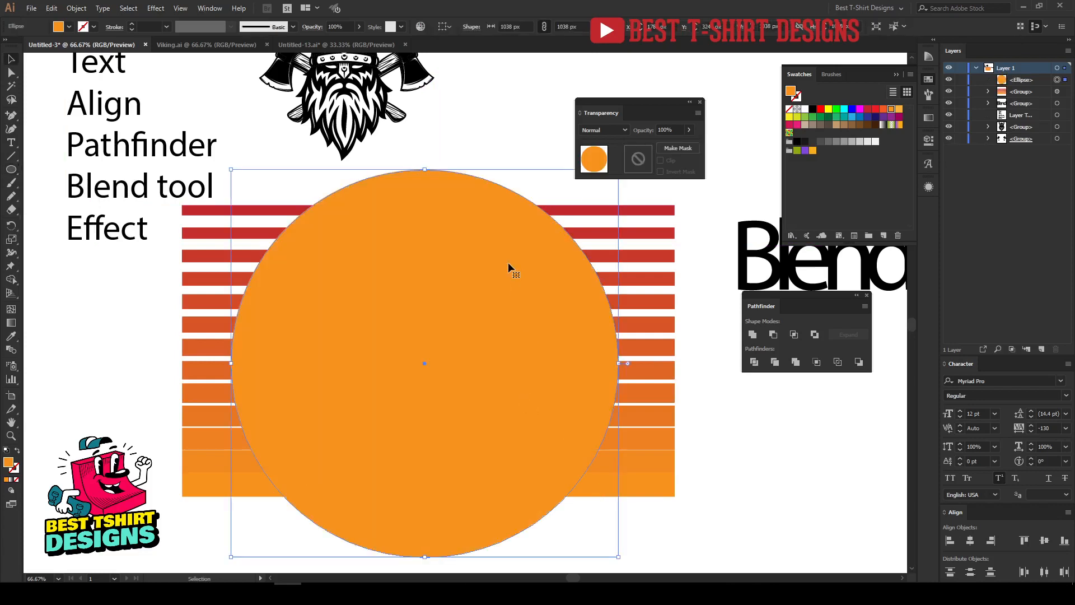
Align the circle and bar group by their top edges and horizontal centres, and move both slightly down the canvas
left_click(607, 261, "shift")
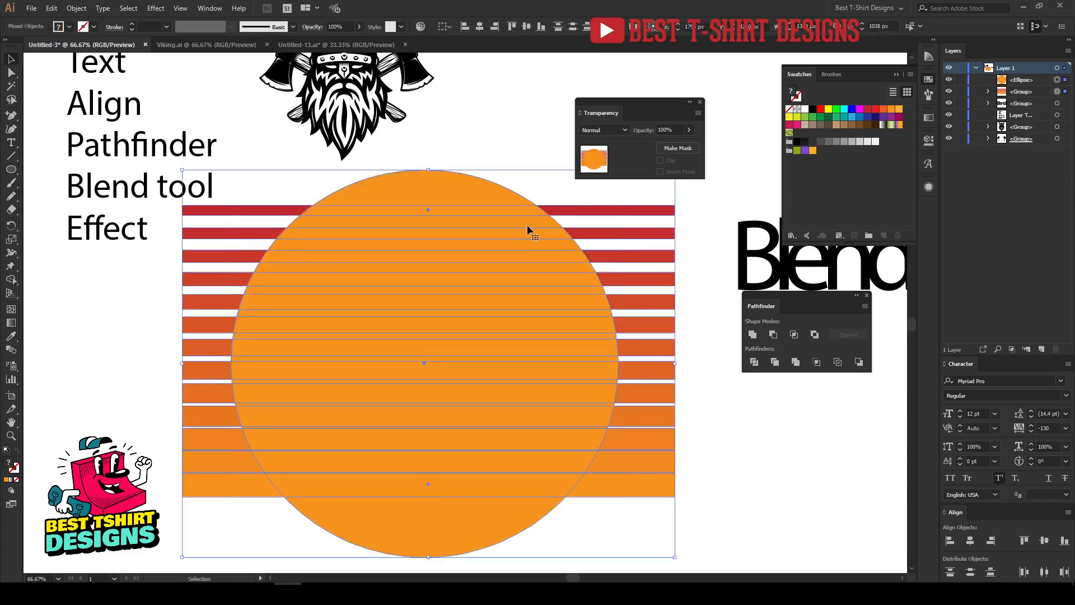
left_click(511, 27)
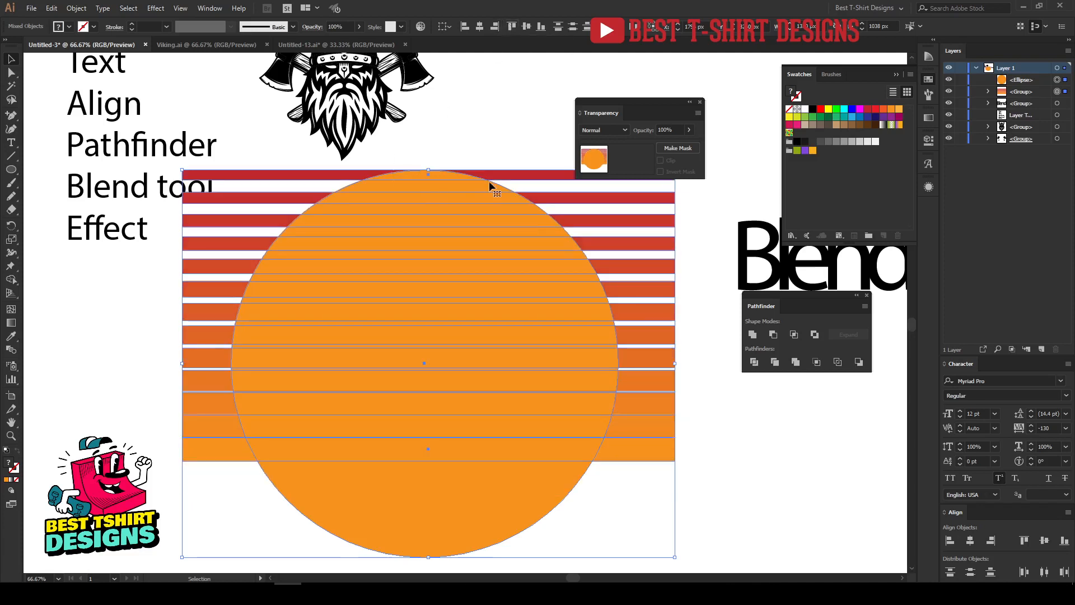
left_click(480, 27)
left_click_drag(423, 294, 426, 328)
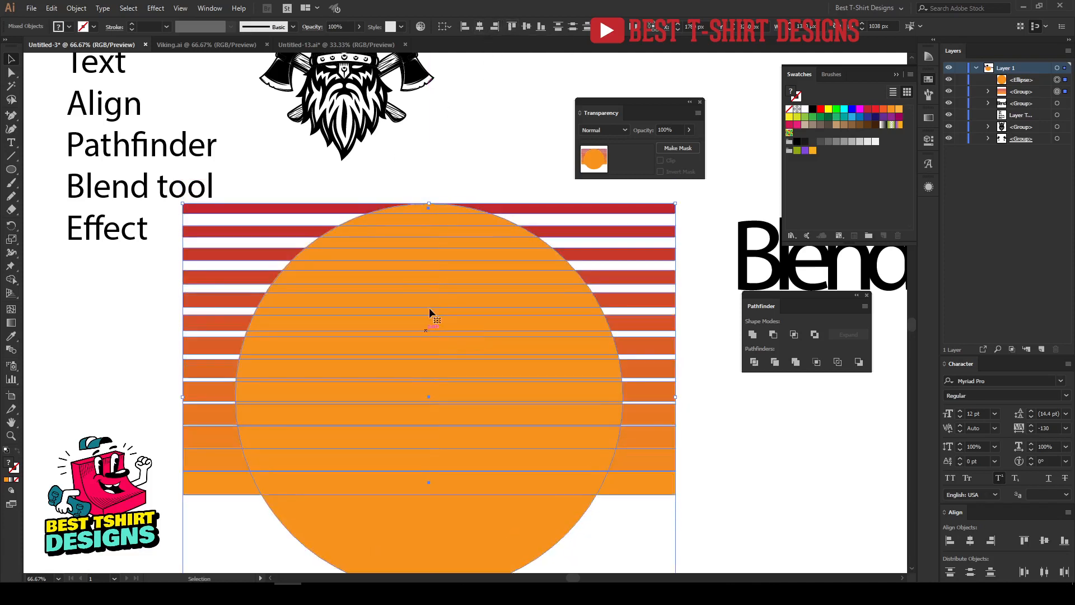
Crop the bars to the circle's outline with the Pathfinder Crop operation
left_click(443, 178)
left_click_drag(367, 179, 536, 429)
left_click(436, 162)
left_click(436, 294)
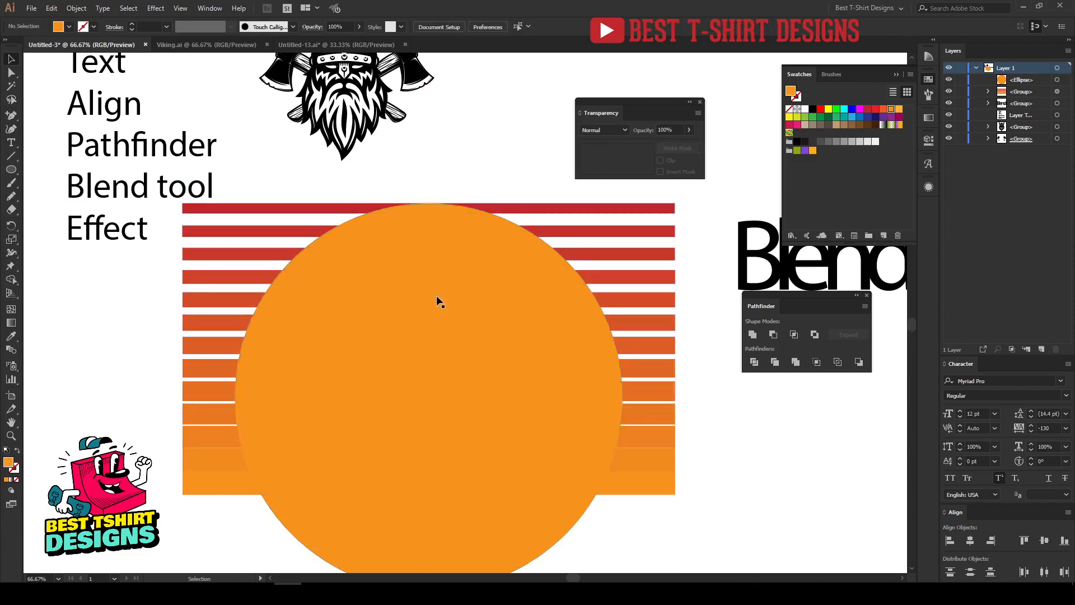
left_click_drag(412, 189, 494, 358)
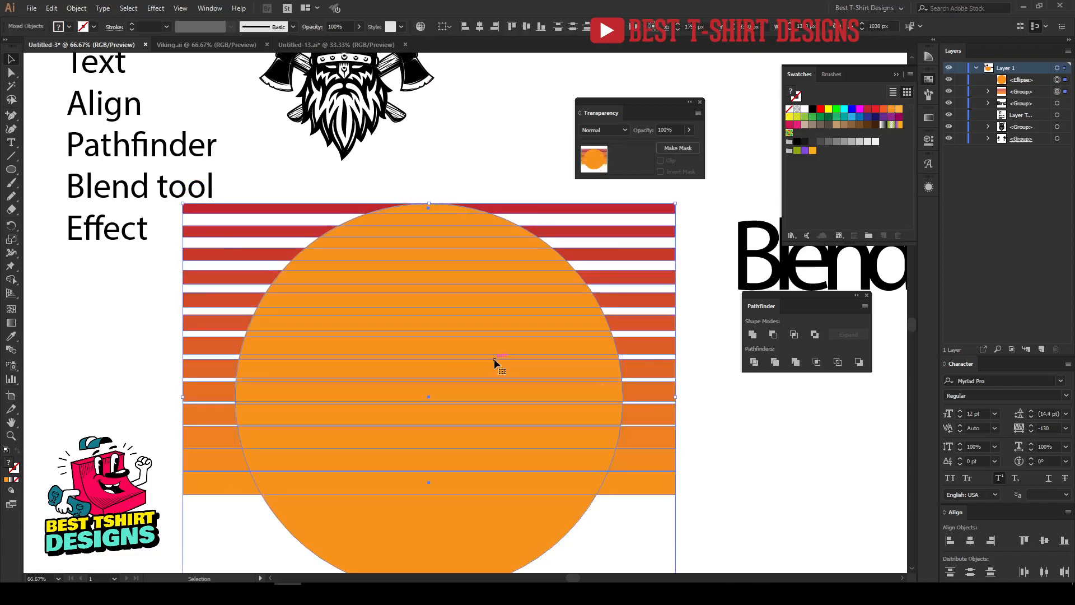
left_click(817, 362)
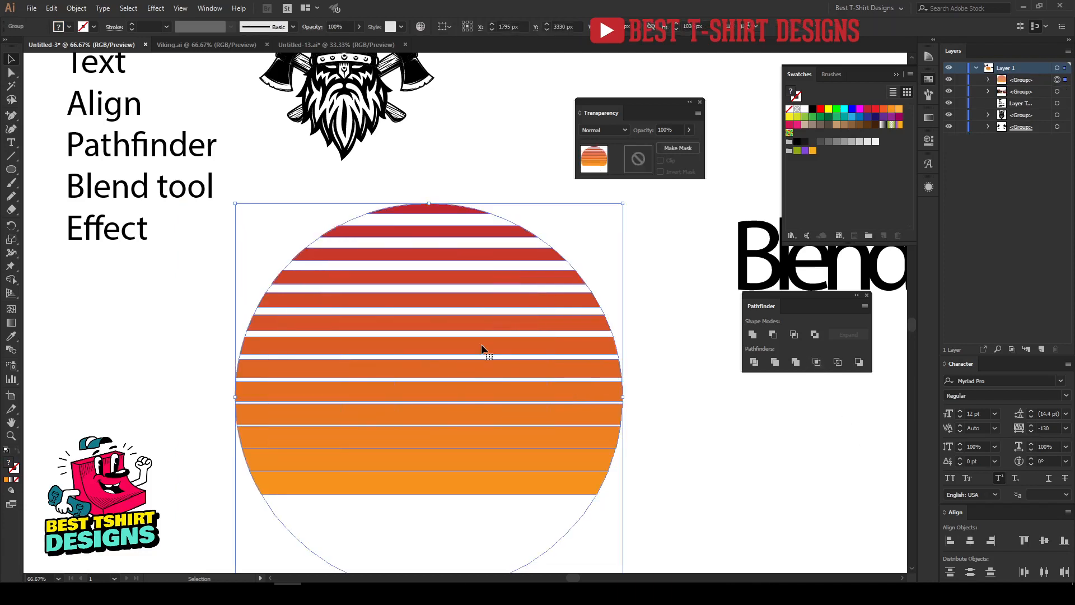
Try filling the whole cropped sun group with black, and undo the fill
scroll(430, 334, "down", 1)
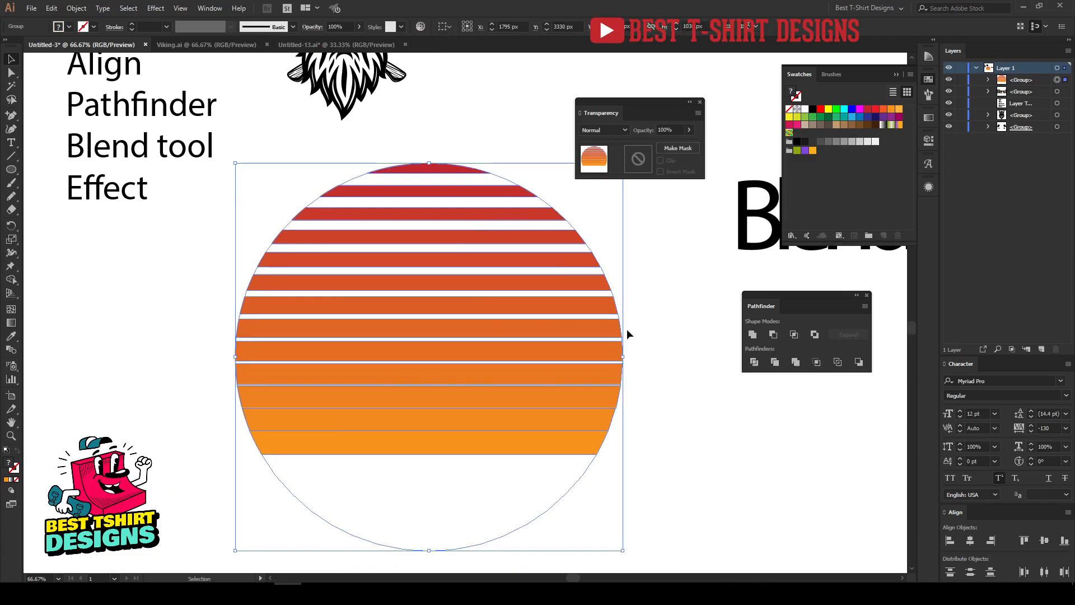
left_click(613, 466)
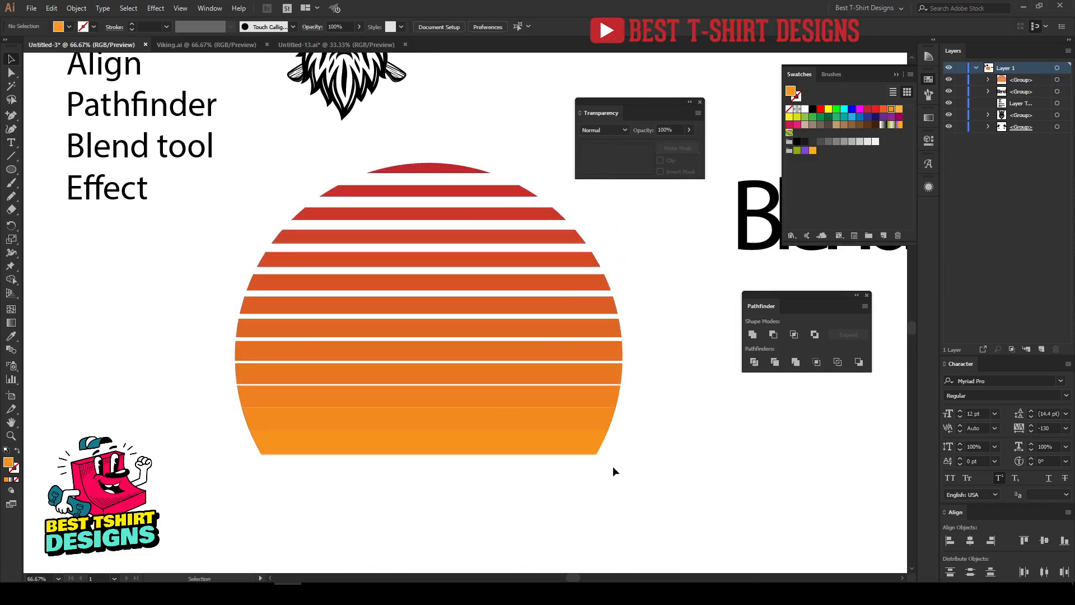
left_click(427, 295)
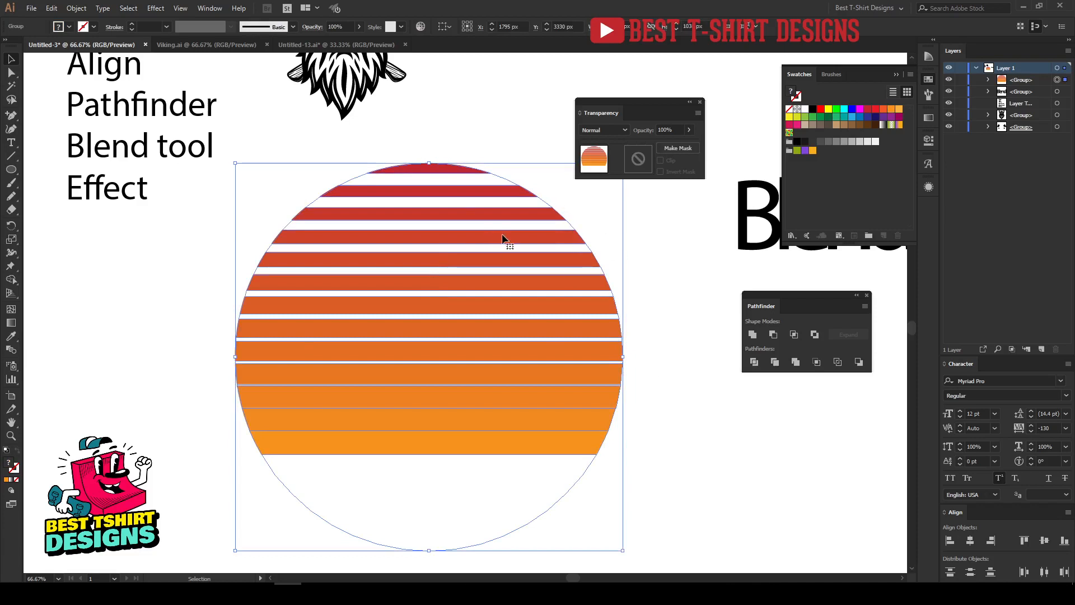
left_click(813, 109)
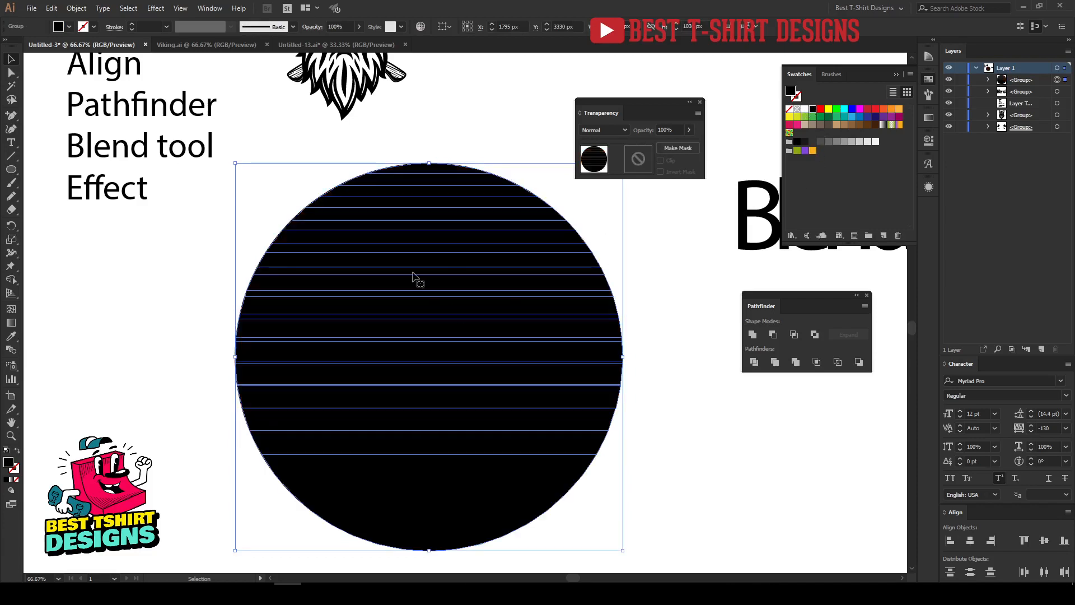
key("ctrl")
key("ctrl+z")
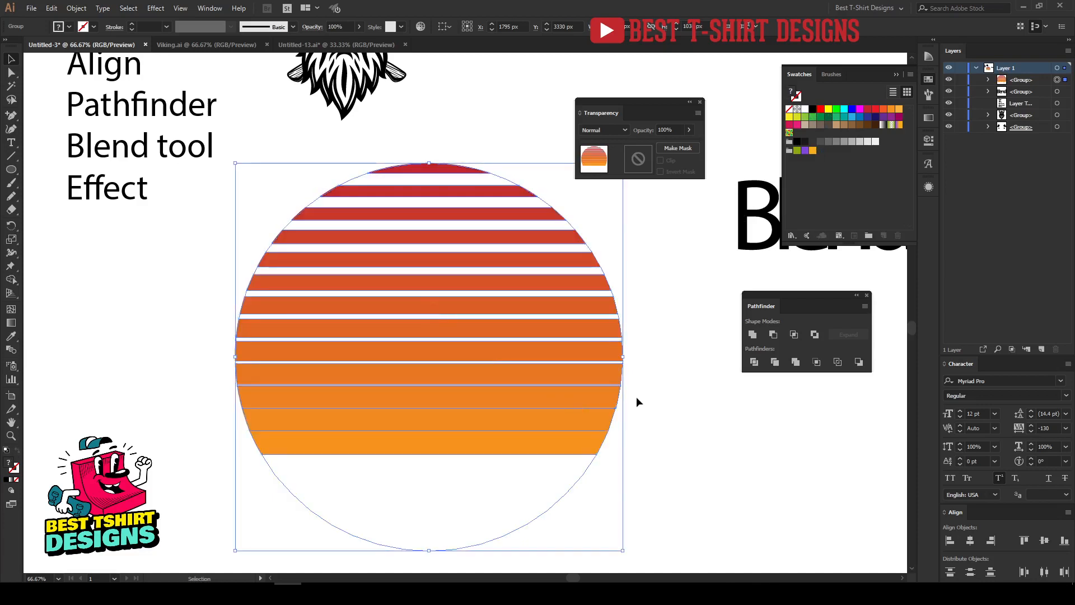
left_click(636, 398)
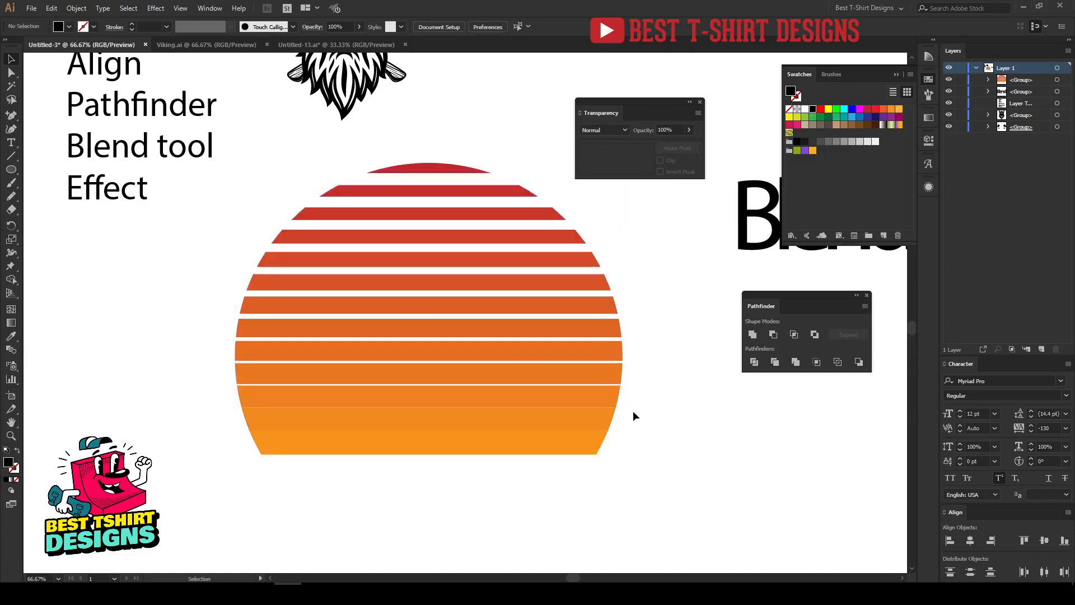
Isolate the cropped group and examine the unfilled segments below and between the stripes, and leave isolation mode
left_click(577, 484)
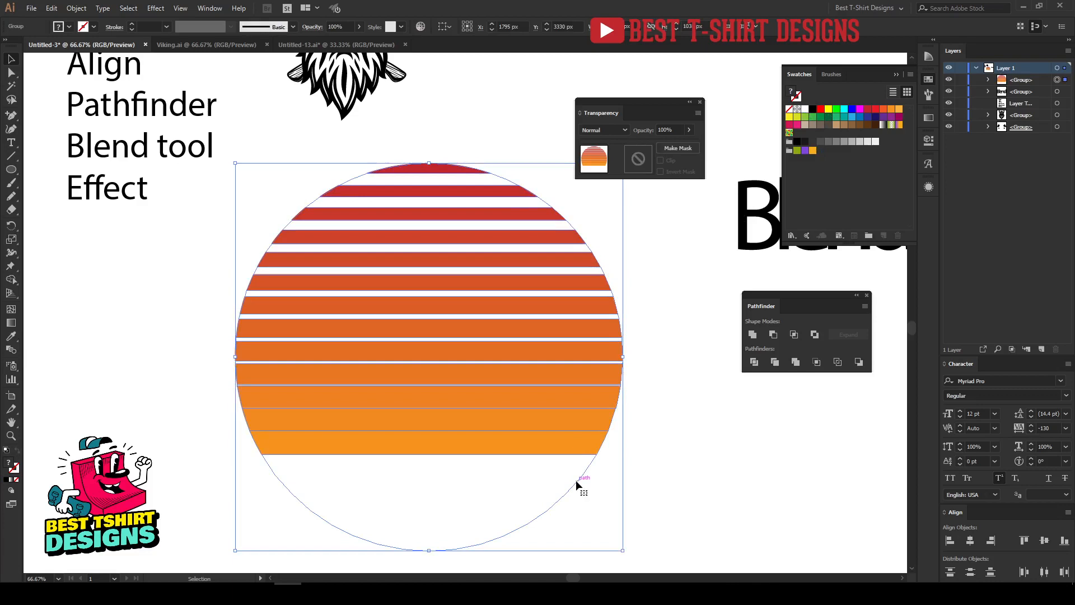
double_click(576, 479)
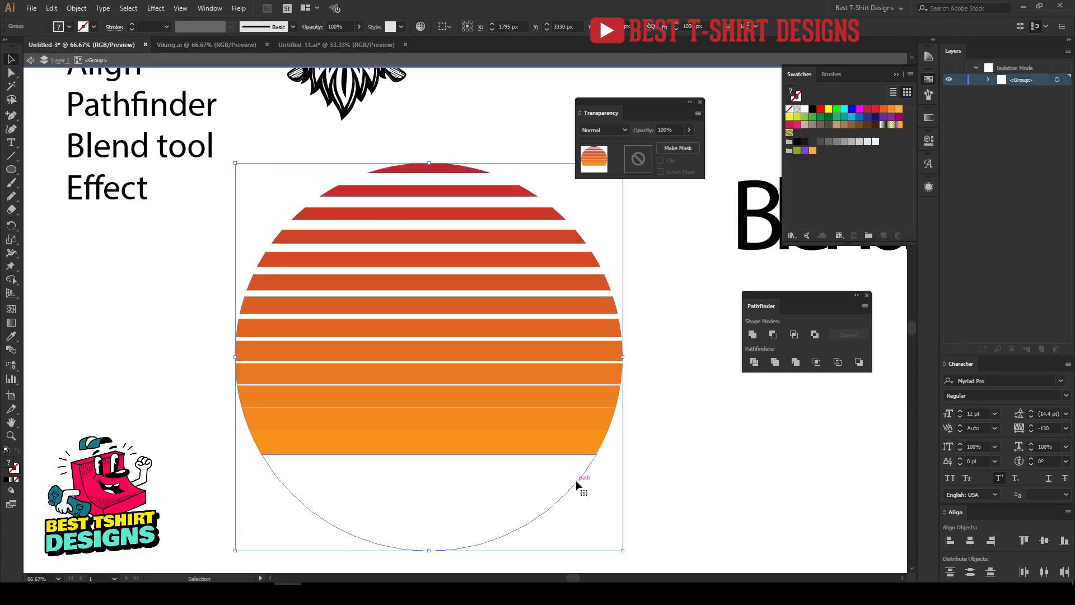
left_click_drag(531, 473, 635, 526)
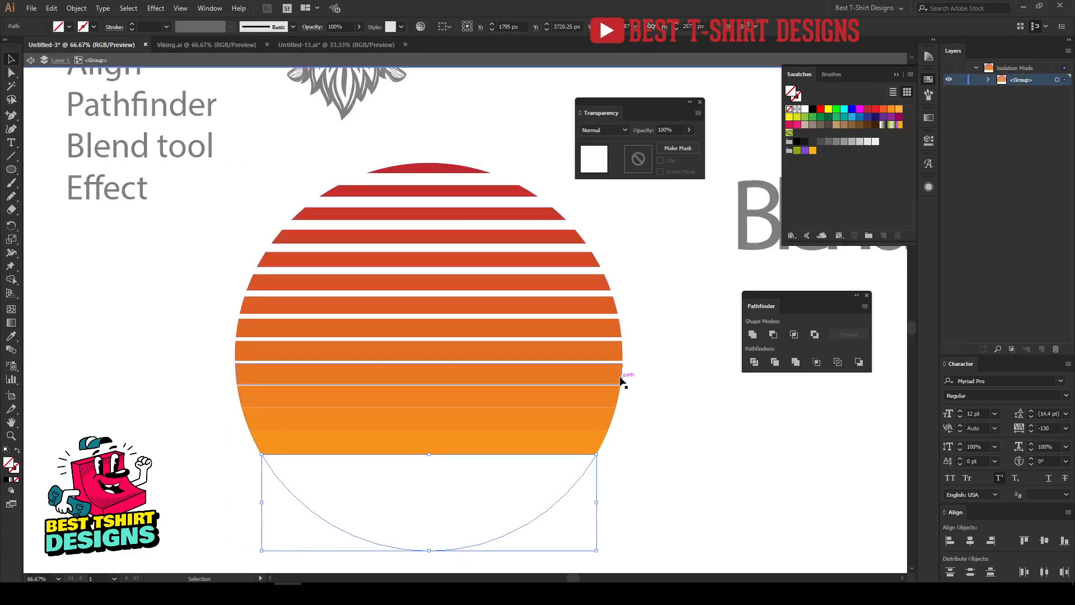
left_click(571, 229)
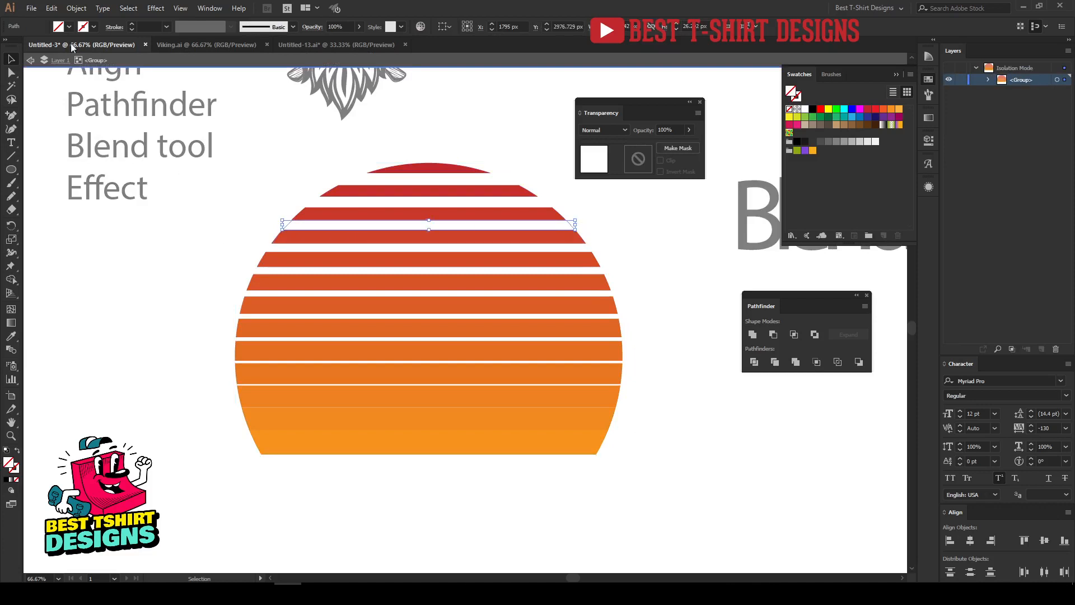
double_click(172, 280)
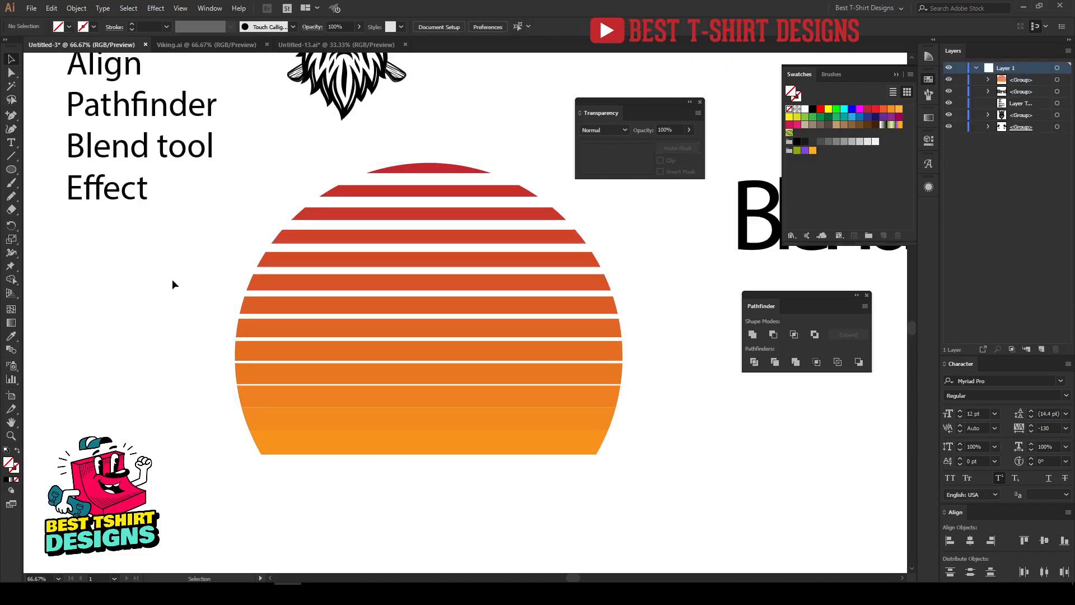
Try filling the whole sun group with dark red, and undo the fill
left_click(420, 301)
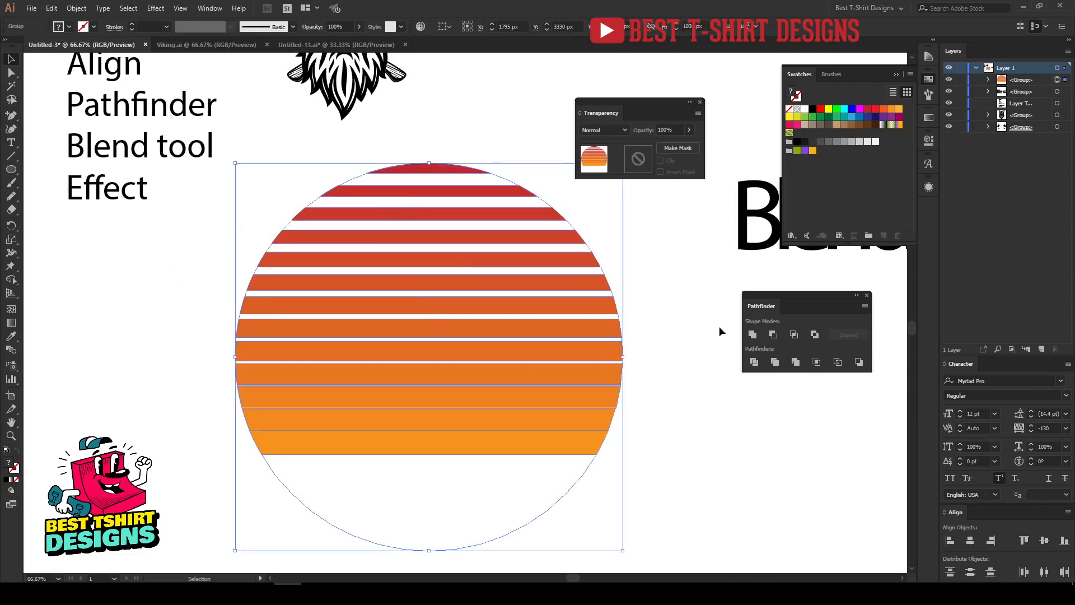
left_click(867, 109)
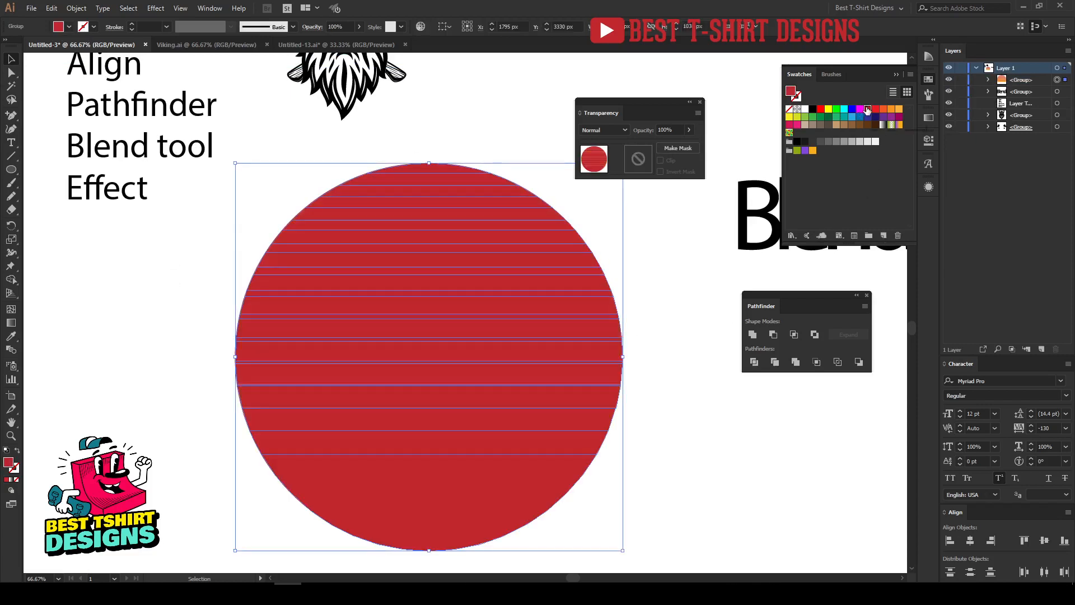
key("ctrl+z")
Isolate the sun group, select all its unfilled paths with the Magic Wand and delete them, leaving isolation mode
double_click(376, 334)
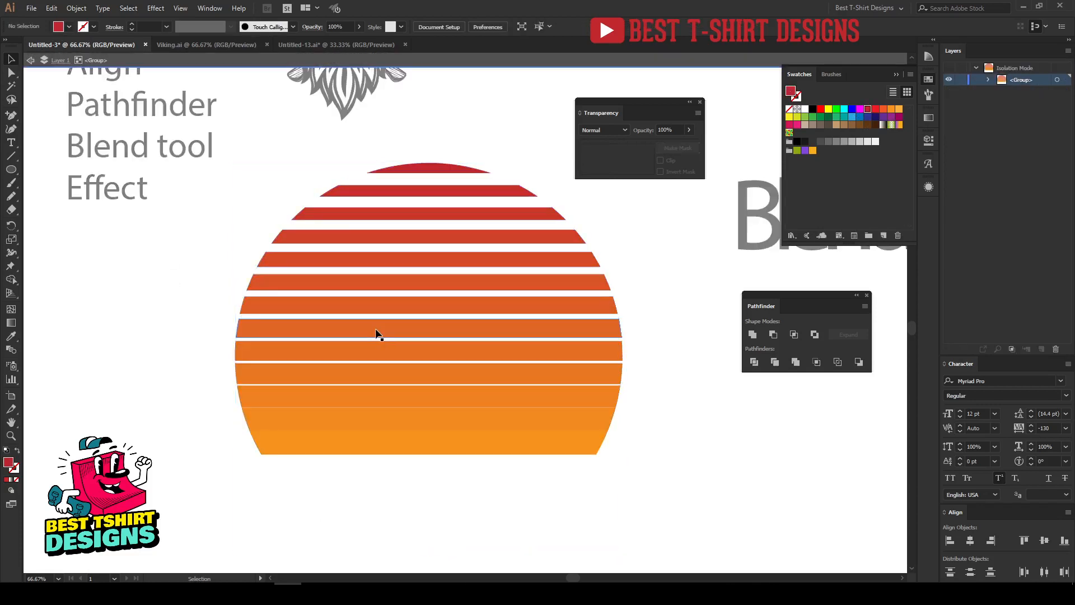
left_click_drag(256, 224, 519, 509)
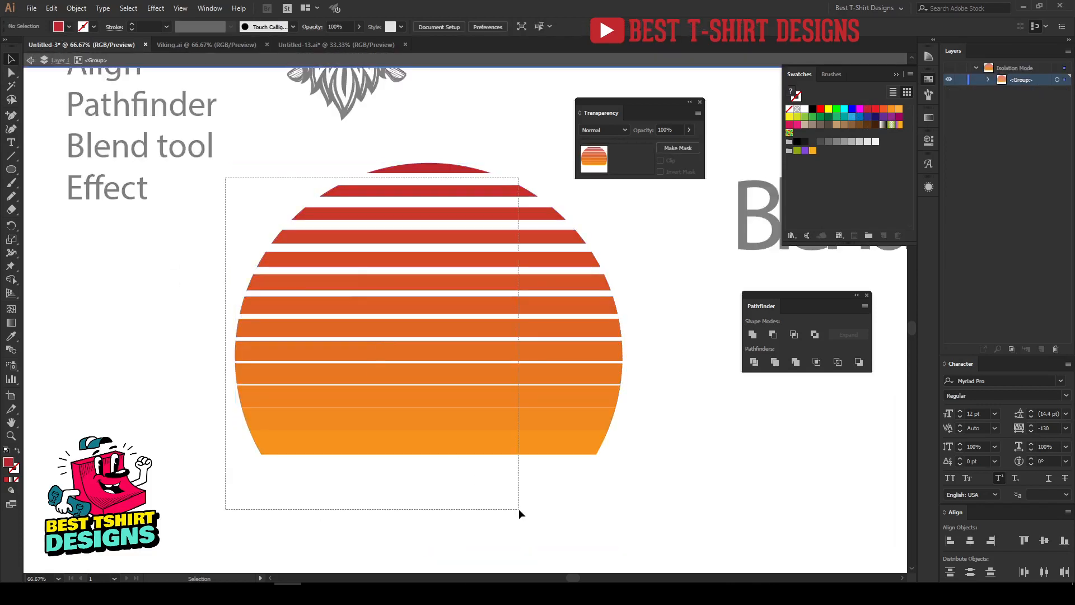
left_click(183, 254)
left_click(10, 85)
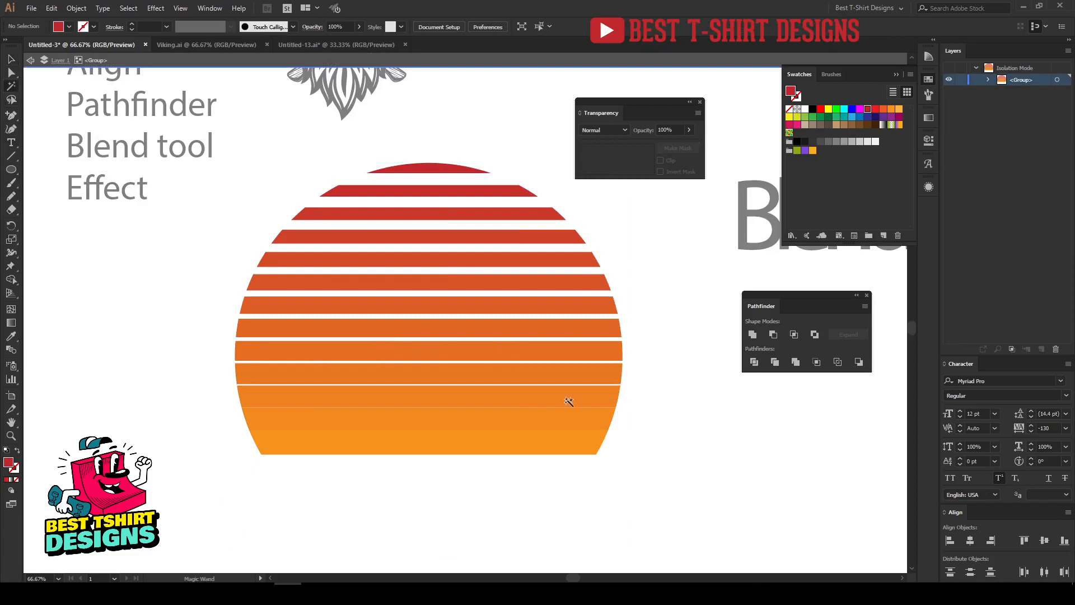
left_click(580, 483)
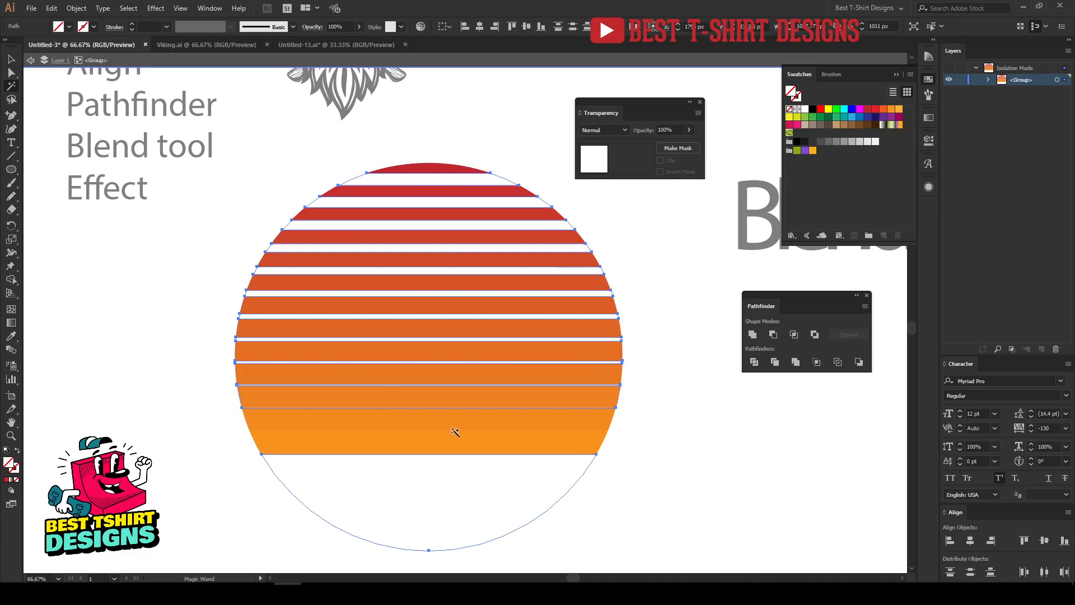
left_click(655, 475)
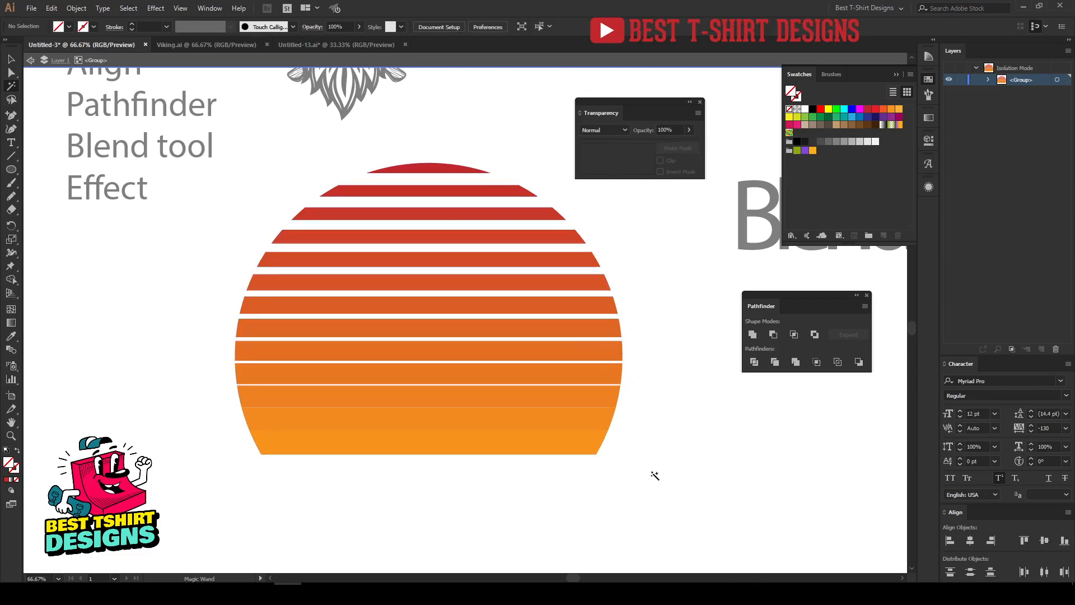
key("v")
double_click(652, 476)
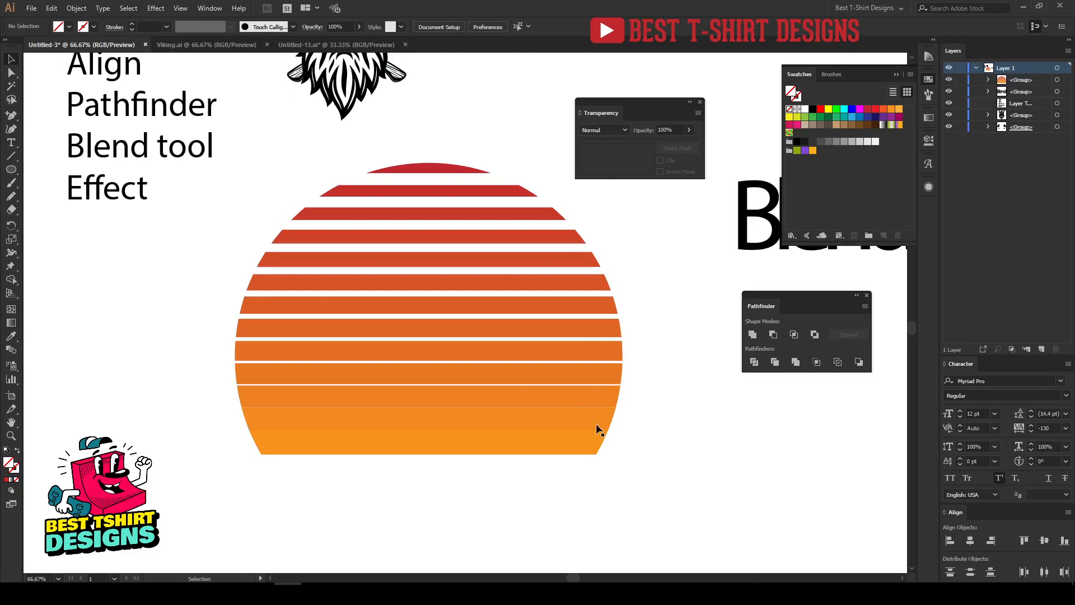
Recolour all the sun's stripes with one uniform orange-red fill
left_click(563, 400)
left_click(821, 111)
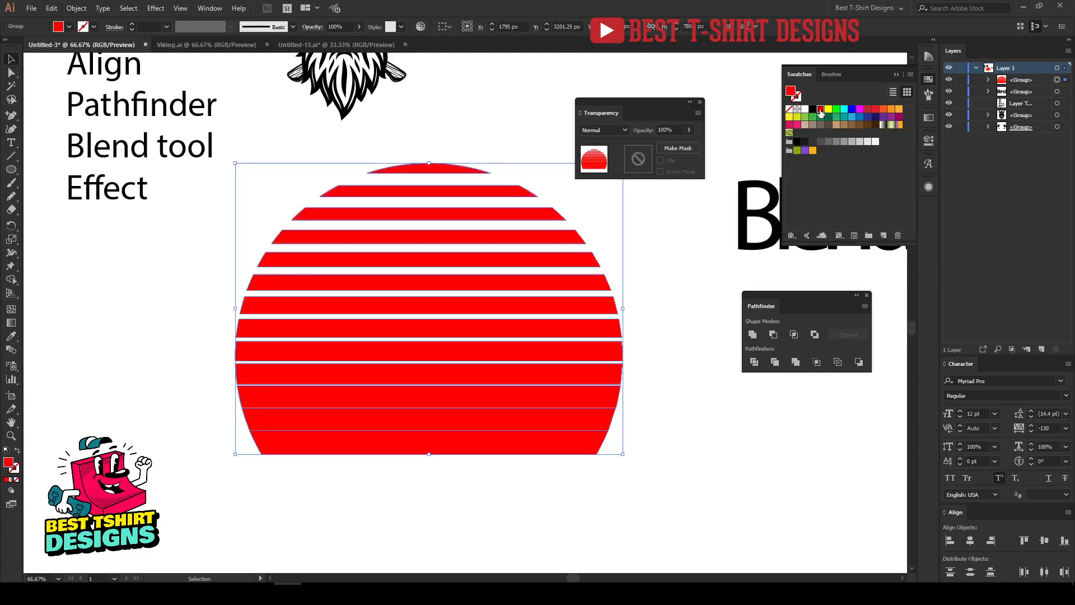
left_click(875, 110)
left_click(883, 109)
left_click(640, 255)
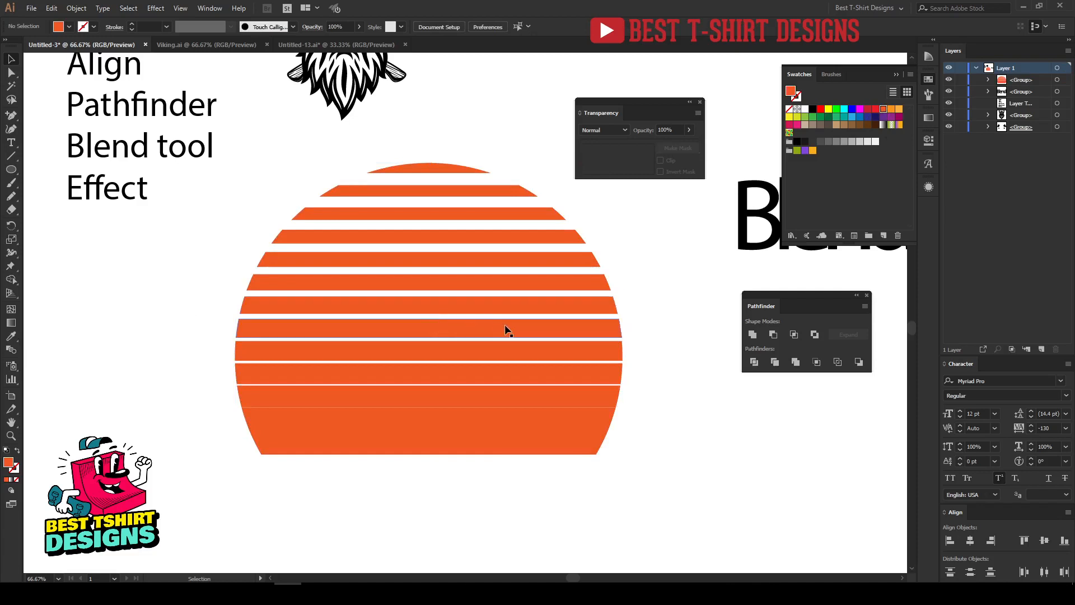
Move the striped sun aside, below the word "Blend"
scroll(421, 325, "down", 2)
left_click_drag(421, 315, 687, 428)
left_click(435, 324)
scroll(363, 246, "up", 1)
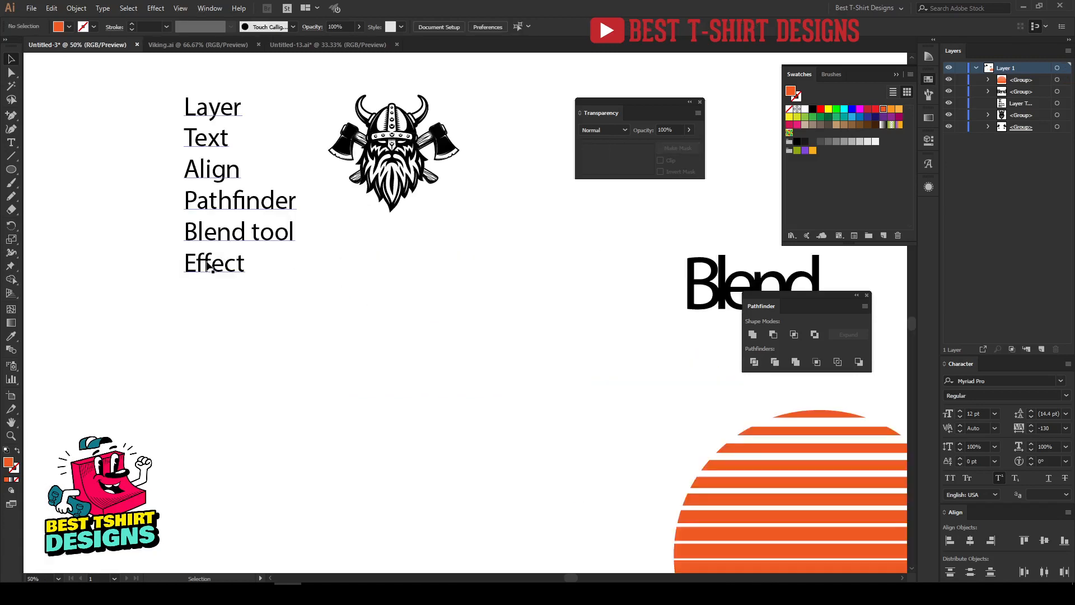
Add the text "EFFECT TOOL" in the empty area below the topic list and enlarge it to about 174 pt
left_click(11, 144)
left_click(320, 370)
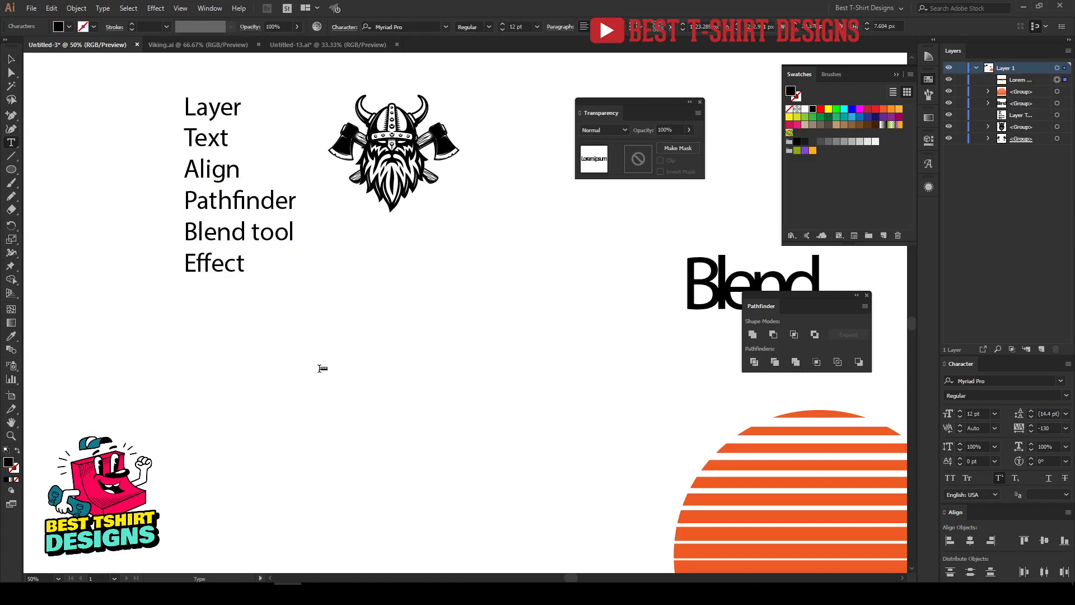
type("E")
left_click(12, 58)
left_click_drag(329, 374, 589, 493)
left_click(480, 505)
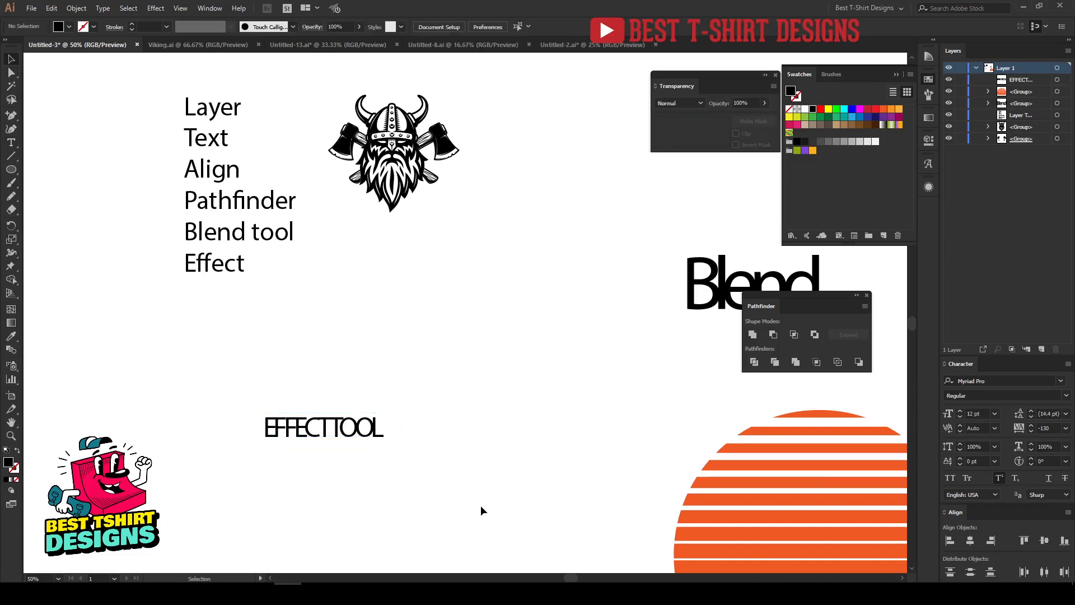
Loosen the letter tracking of the "EFFECT TOOL" text to -30
scroll(279, 454, "up", 3)
left_click_drag(194, 341, 570, 466)
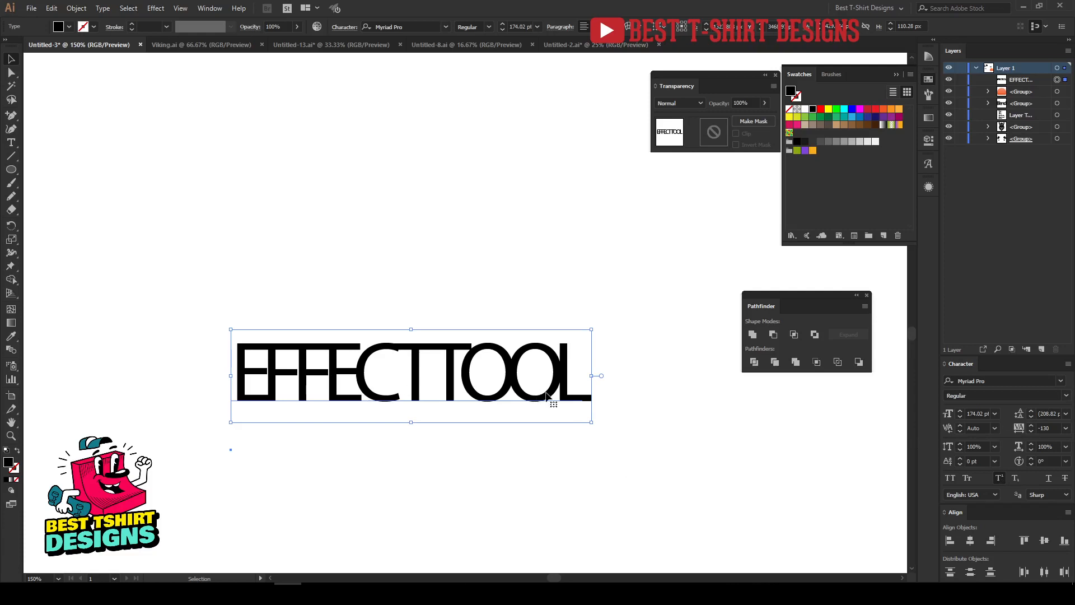
left_click(1046, 428)
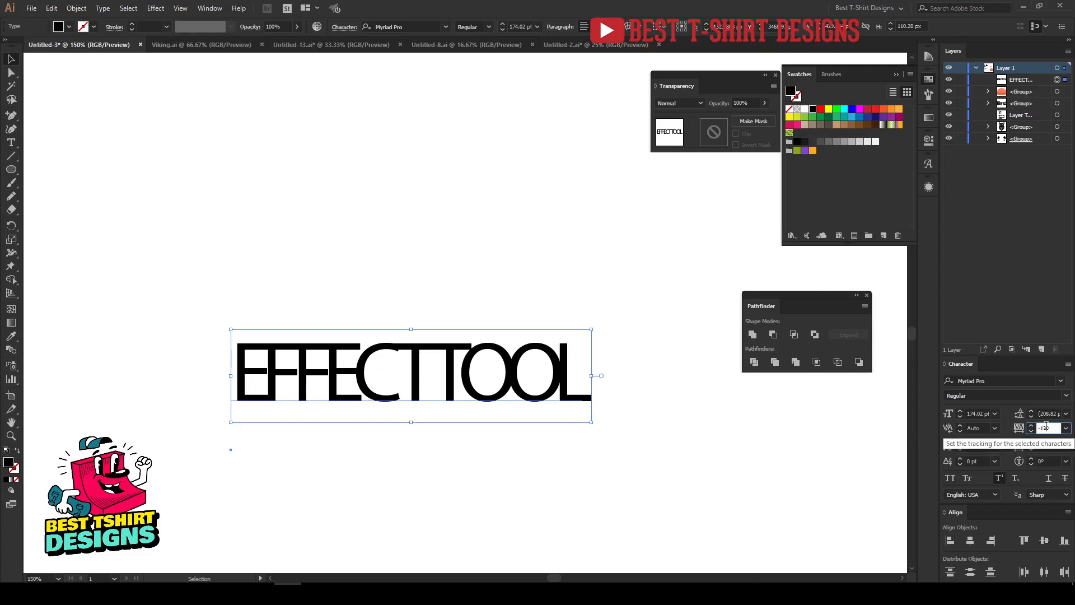
key("Up")
key("Up")
key("Up")
key("Up")
key("Up")
key("Up")
key("Up")
key("Up")
key("Up")
key("Up")
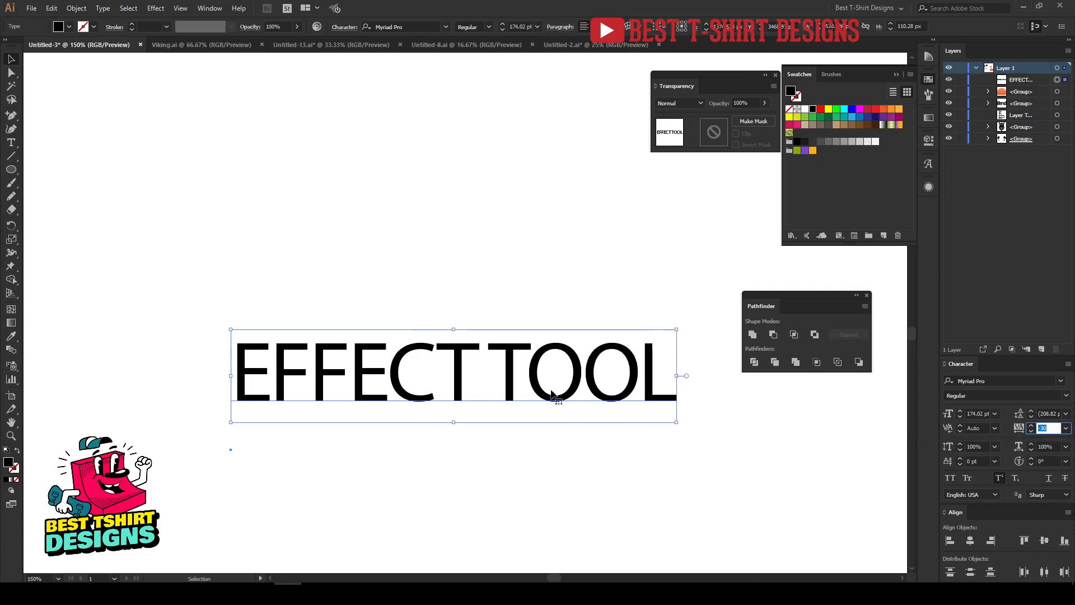
Reset the "EFFECT TOOL" text's character settings to their defaults and enlarge the text to about 105 pt
left_click_drag(584, 390, 492, 364)
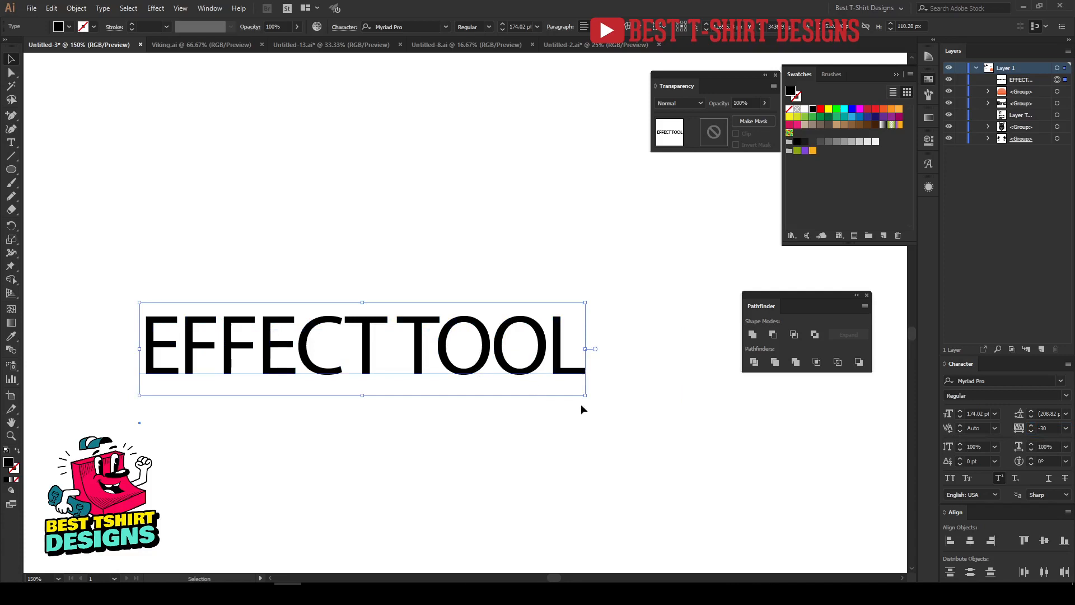
left_click(1068, 365)
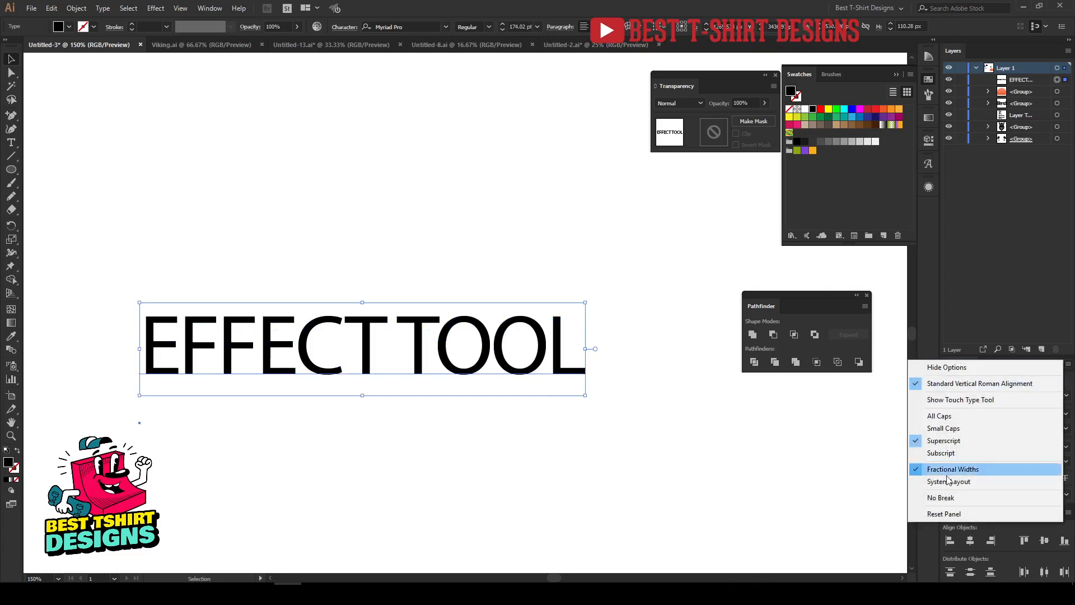
left_click(952, 514)
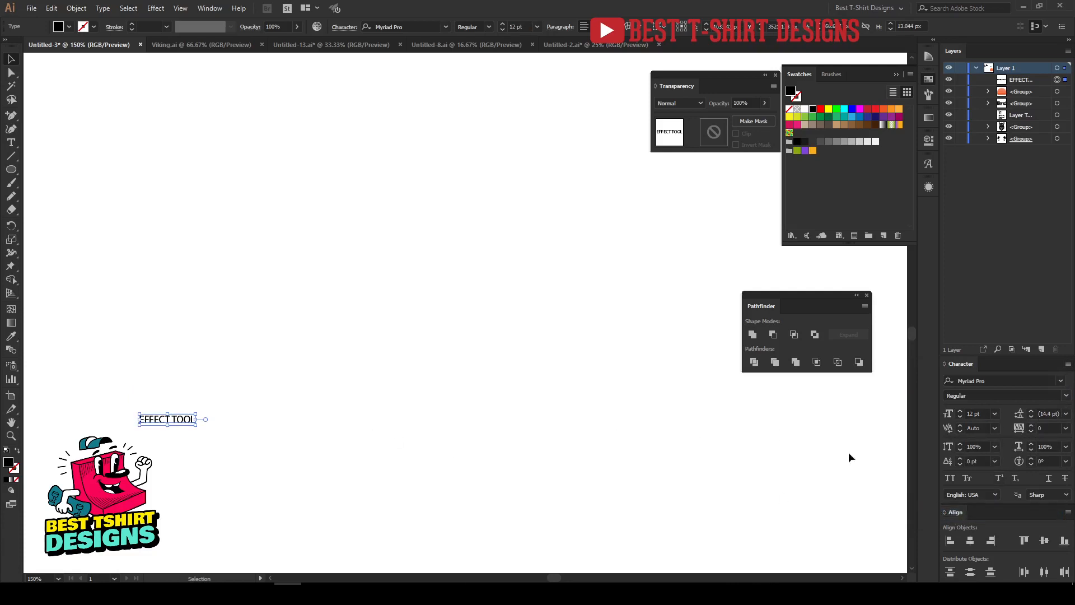
left_click_drag(198, 422, 630, 451)
left_click_drag(426, 421, 431, 310)
Set the "EFFECT TOOL" text in the Enamela W01 Condensed Bold font and reposition it in the empty area
left_click(414, 25)
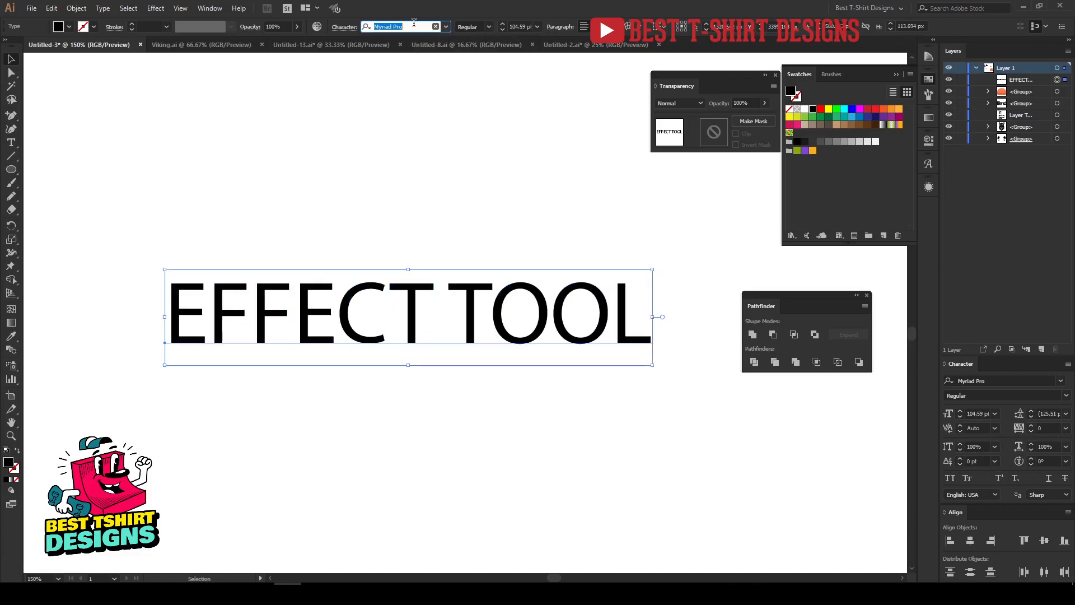
type("enam")
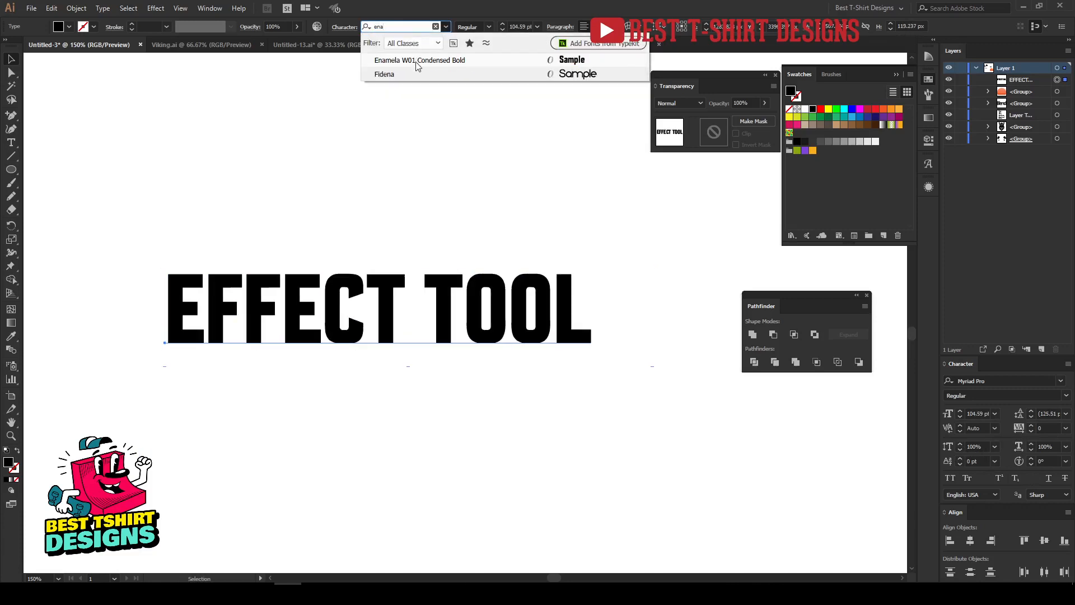
left_click(418, 61)
left_click_drag(446, 331, 467, 279)
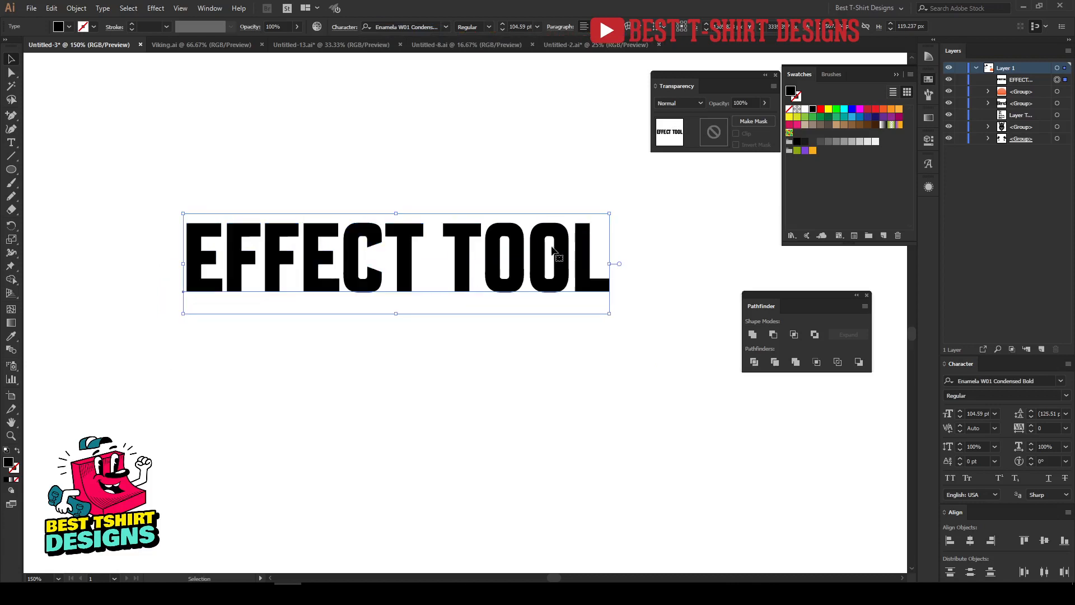
left_click_drag(524, 258, 545, 258)
scroll(344, 279, "up", 1)
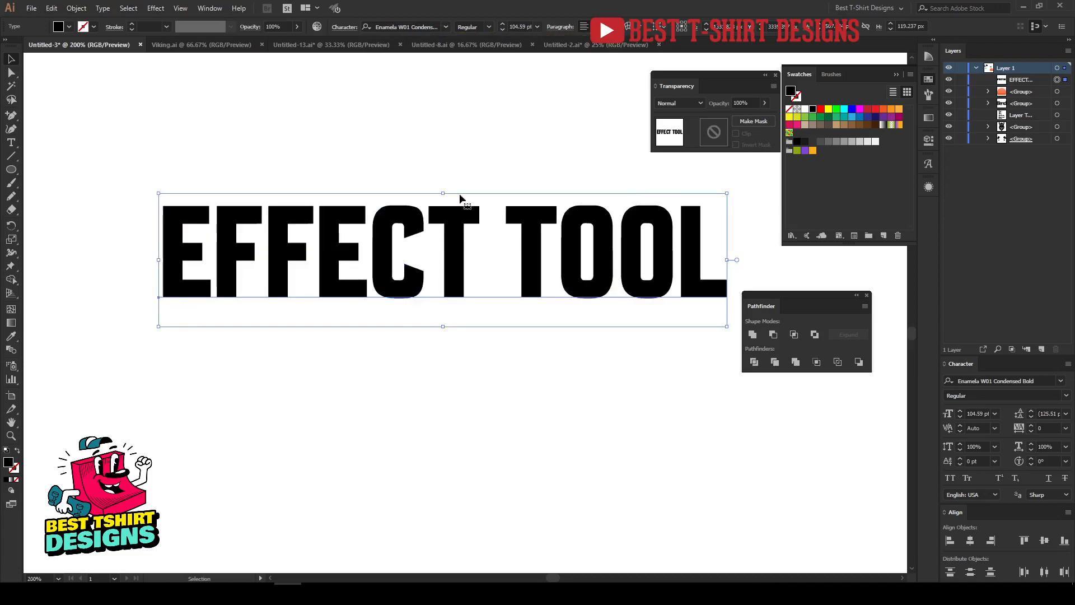
scroll(392, 174, "right", 2)
scroll(292, 187, "up", 2)
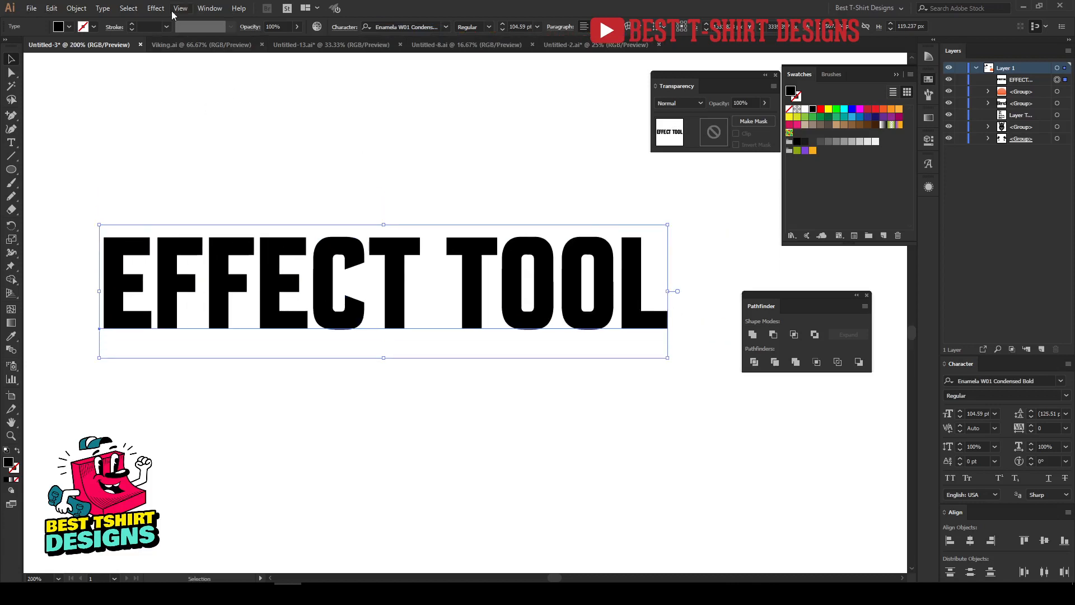
Preview an Arc warp effect on the "EFFECT TOOL" text and reverse its horizontal bend to -40%
left_click(155, 8)
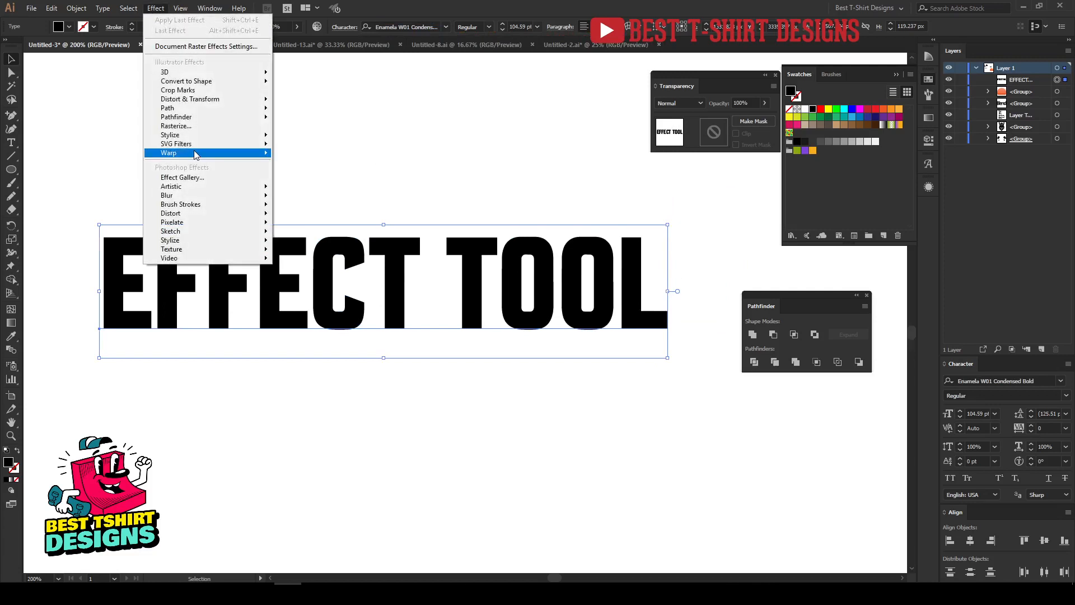
mouse_move(196, 154)
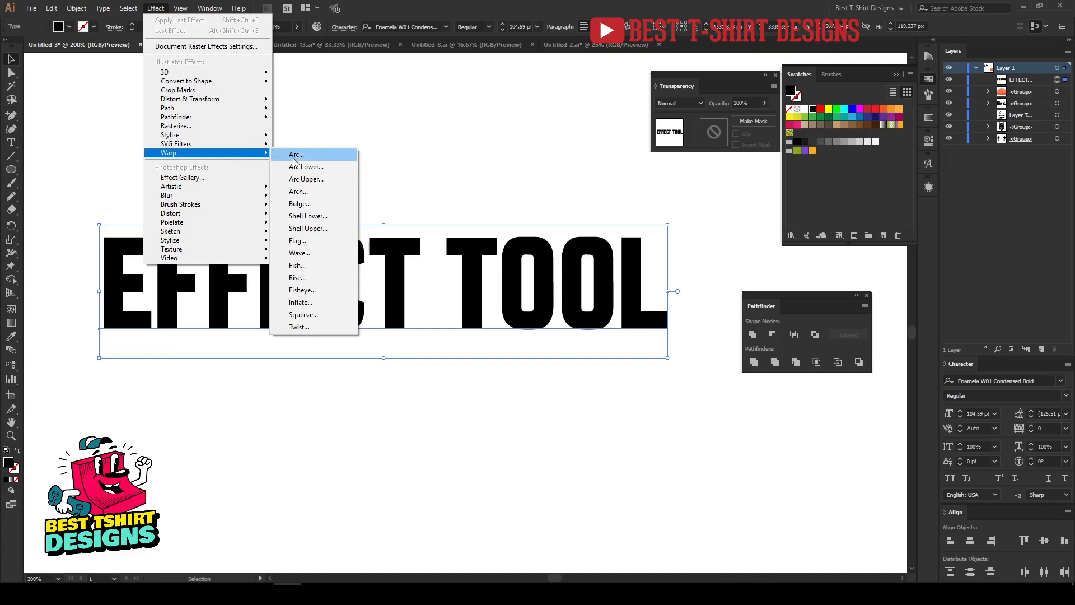
left_click(294, 161)
left_click_drag(618, 94, 743, 400)
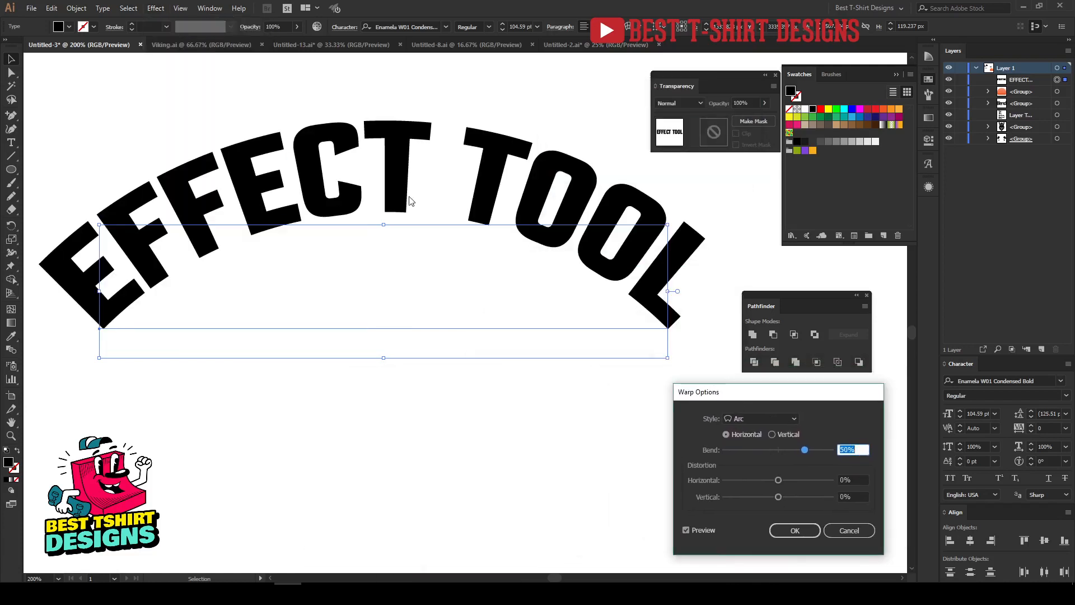
key("shift+Down")
key("shift+Down")
key("shift+Down")
key("shift+Down")
key("shift+Down")
key("shift+Down")
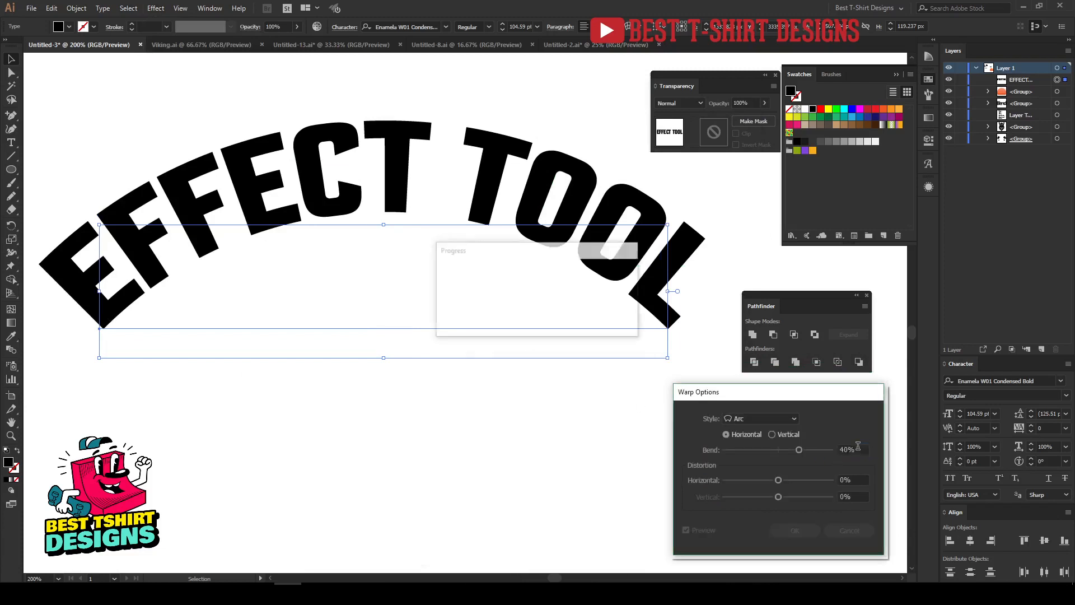
key("shift+Down")
key("shift+Down")
key("shift+Down")
key("shift+Down")
key("shift+Down")
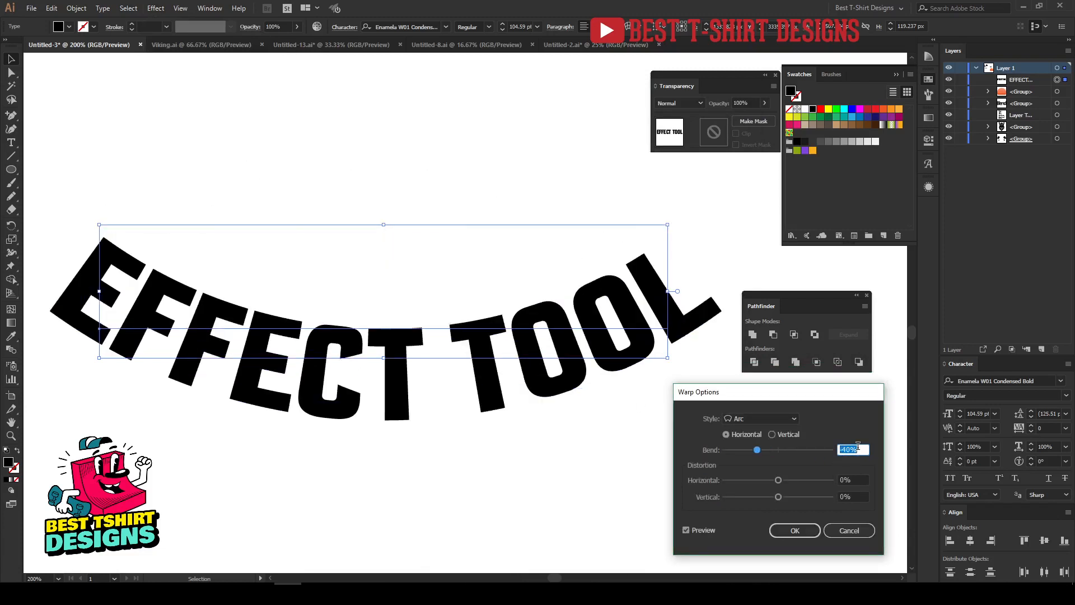
Curve the previewed Arc warp upward with a 30% bend
key("shift+Up")
key("shift+Up")
key("shift+Up")
key("shift+Up")
key("shift+Up")
key("shift+Up")
key("shift+Up")
key("shift+Up")
key("shift+Up")
key("shift+Up")
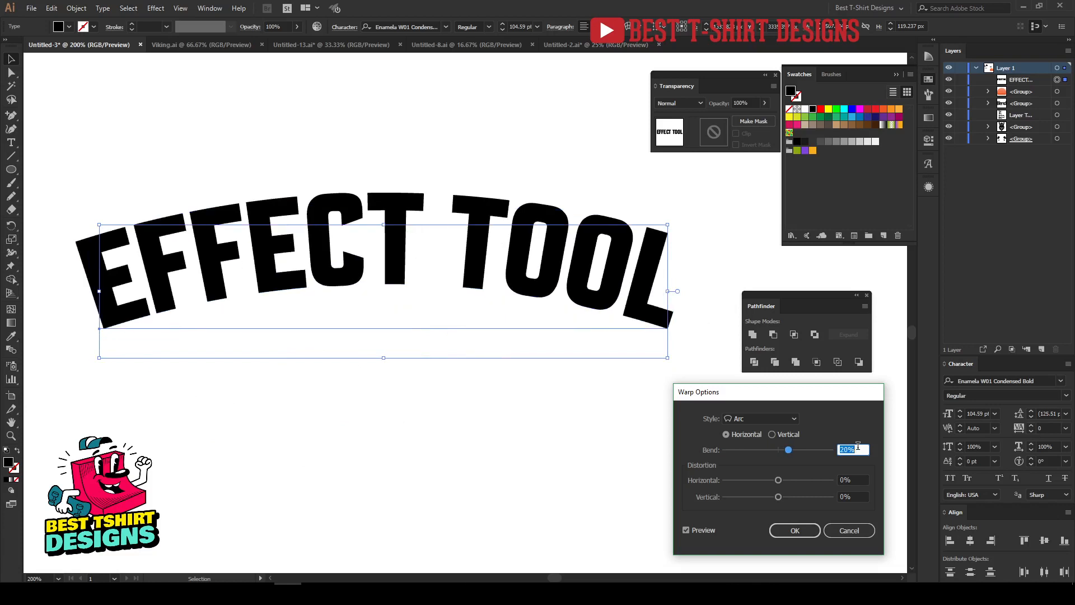
key("shift+Down")
key("shift+Down")
key("shift+Down")
key("shift+Up")
key("shift+Up")
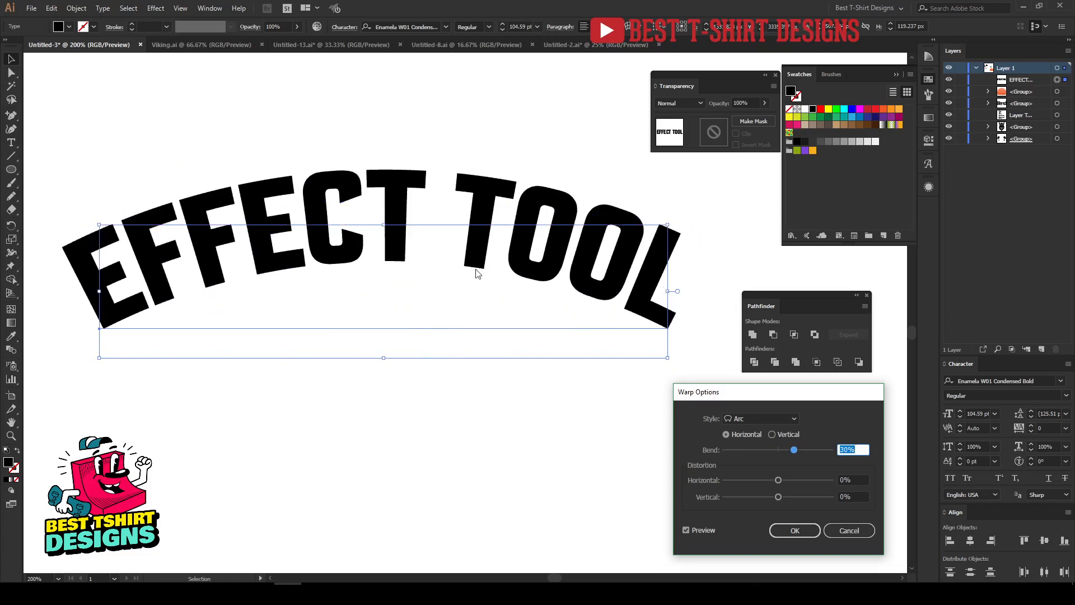
Apply an Arc Lower warp with a -20% bend and stretch the text vertically to about 150 pt
left_click(747, 417)
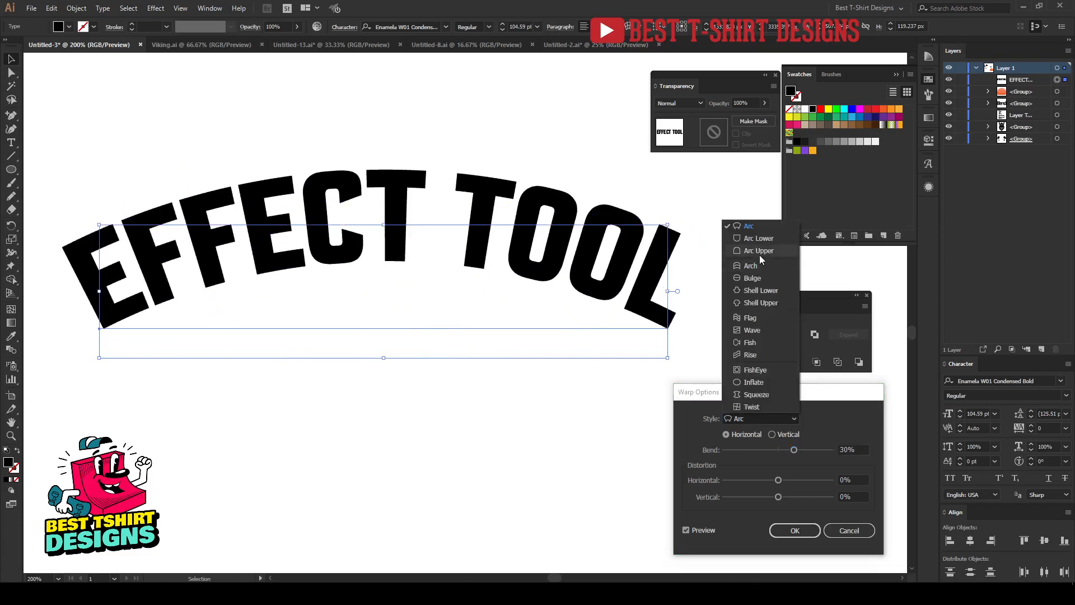
left_click(754, 238)
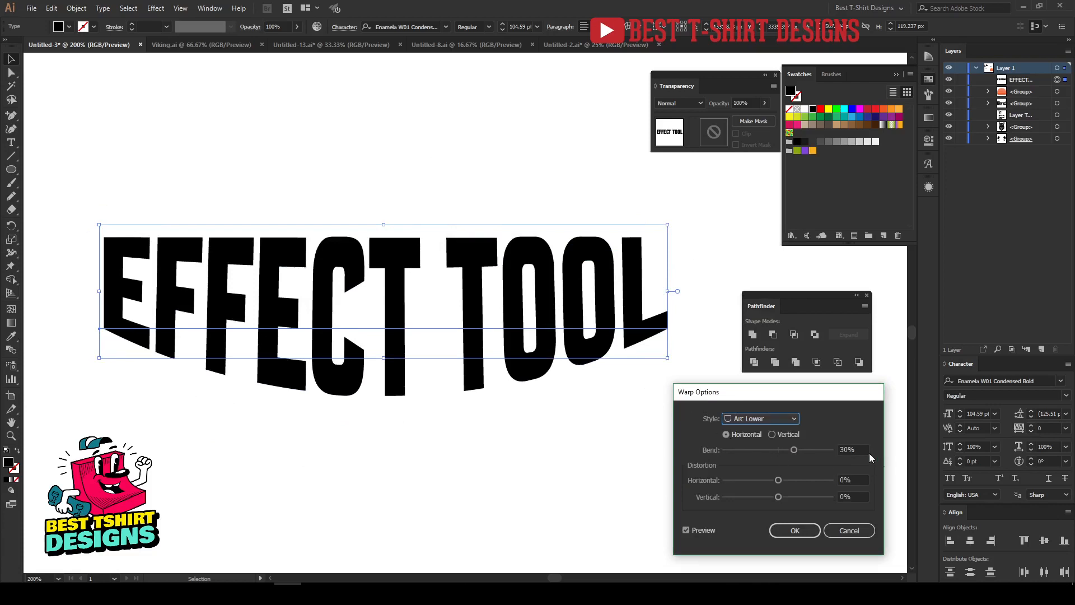
key("shift+Down")
key("shift+Down")
key("shift+Down")
key("shift+Down")
key("shift+Down")
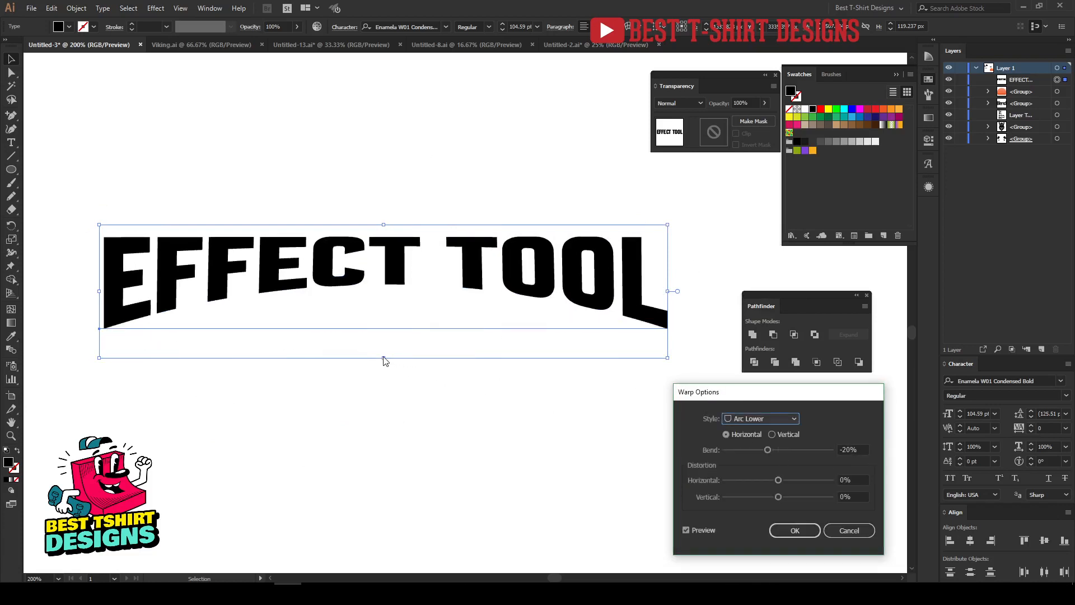
left_click(798, 533)
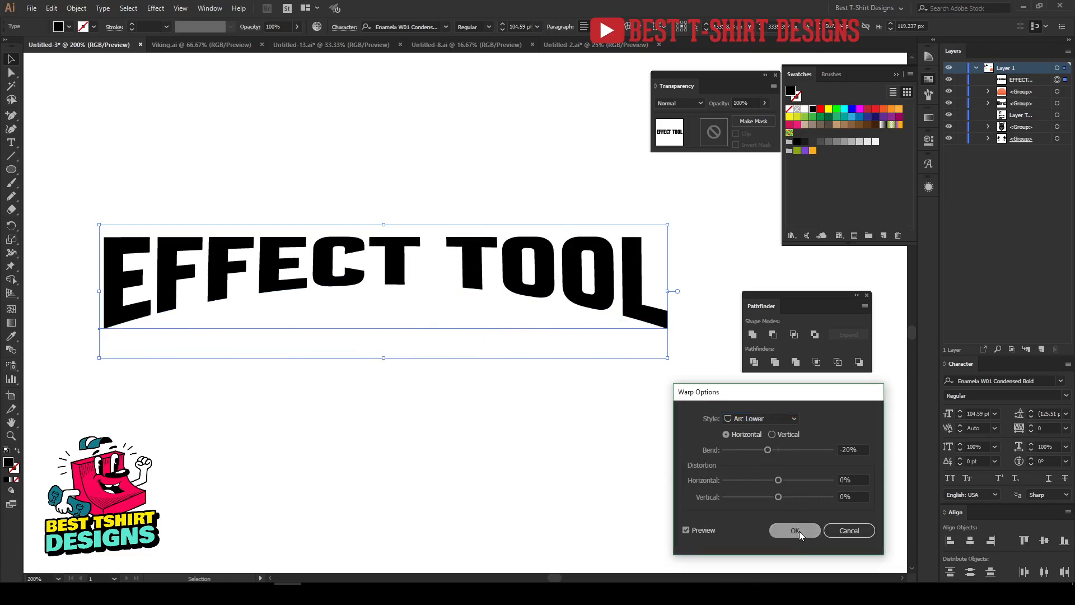
left_click_drag(383, 359, 382, 416)
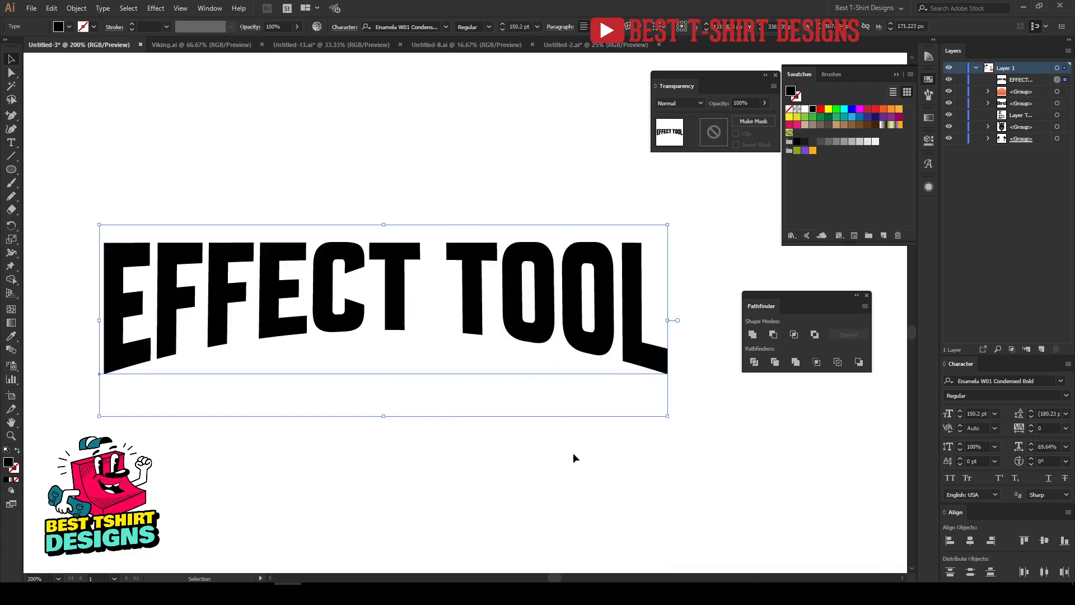
Undo the text's vertical stretch and the Arc Lower warp
key("ctrl+z")
key("ctrl+z")
key("ctrl+z")
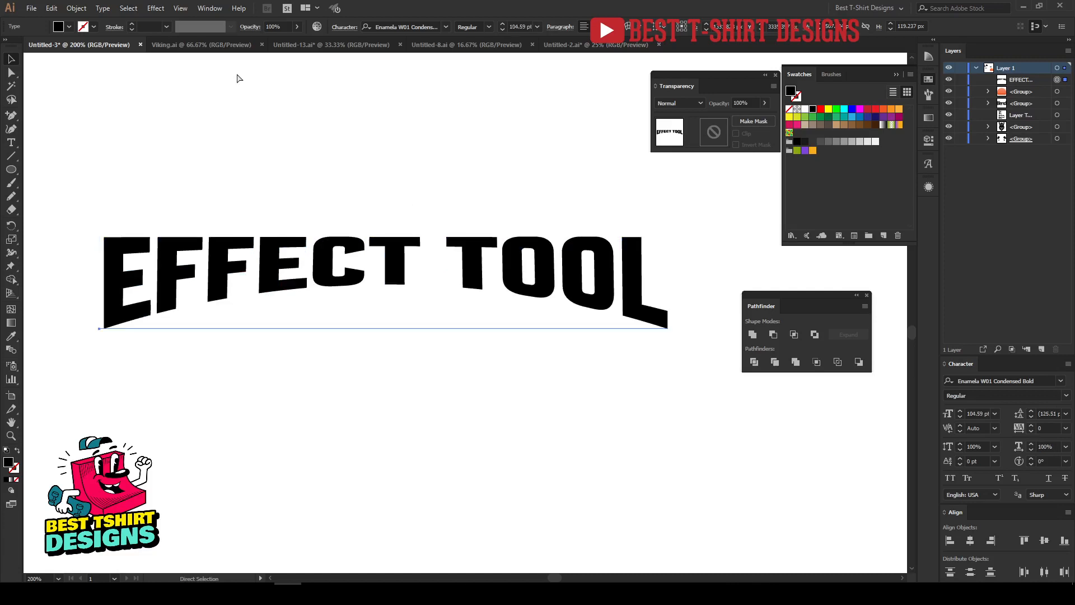
Try the Arc Upper warp and an Arch warp with a 30% bend on the text, and discard them
left_click(156, 8)
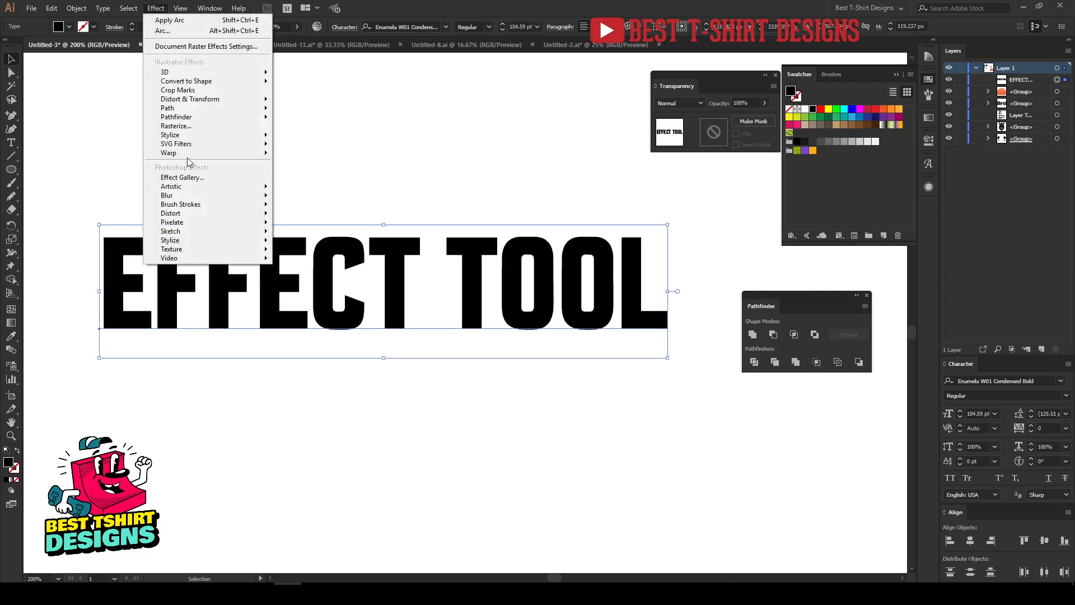
mouse_move(191, 152)
left_click(329, 180)
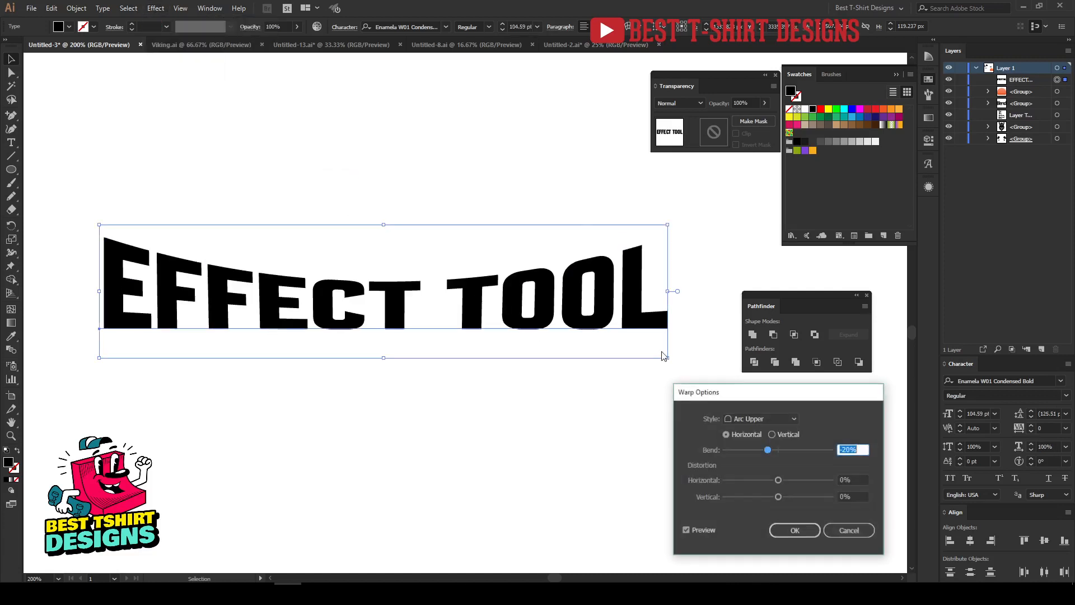
left_click(758, 419)
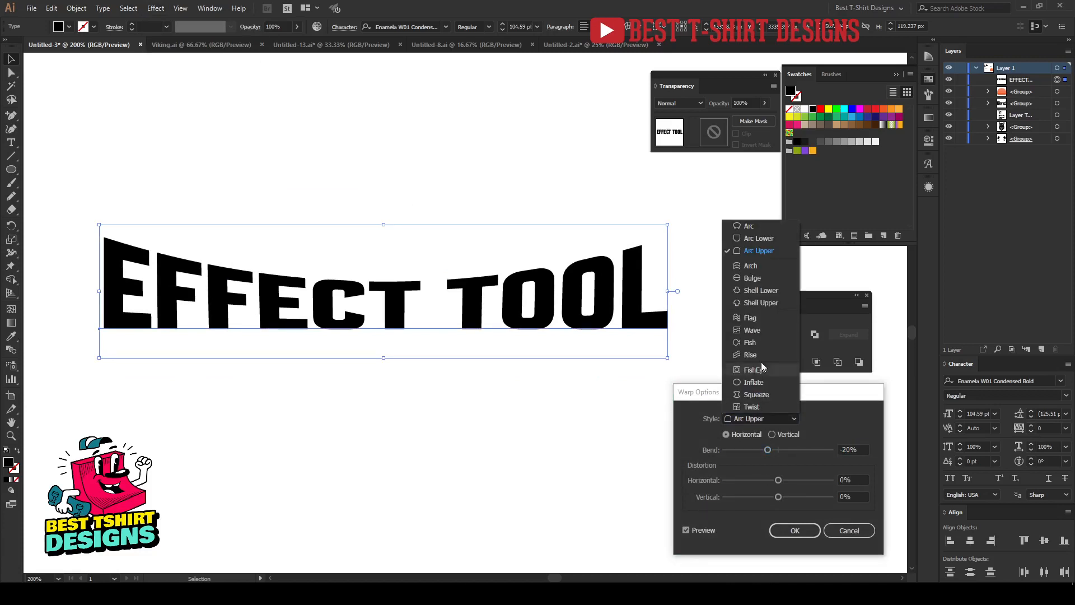
left_click(751, 266)
double_click(849, 448)
type("30")
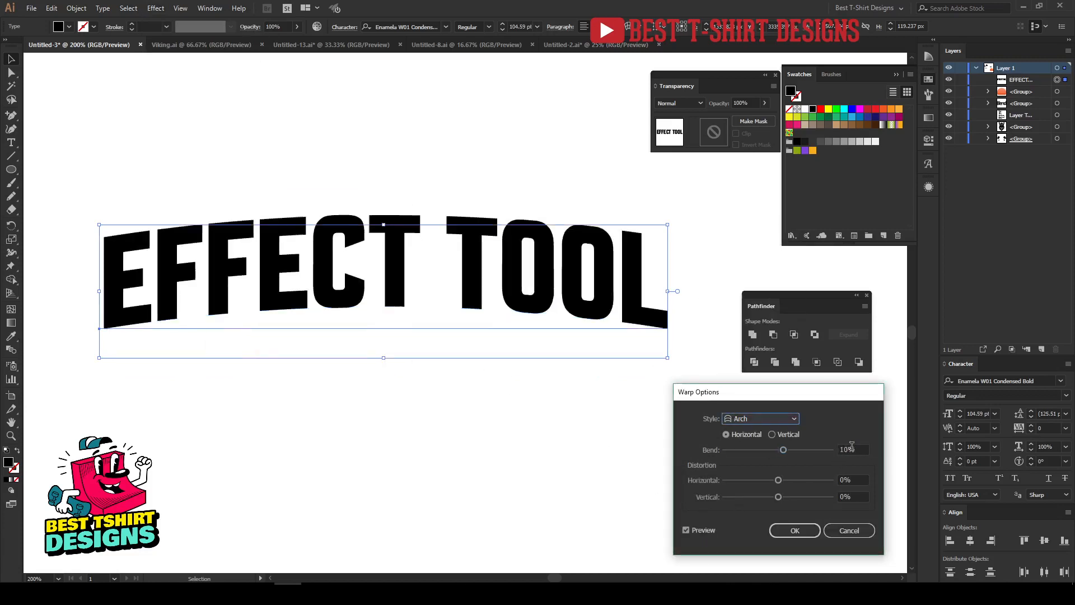
left_click(767, 421)
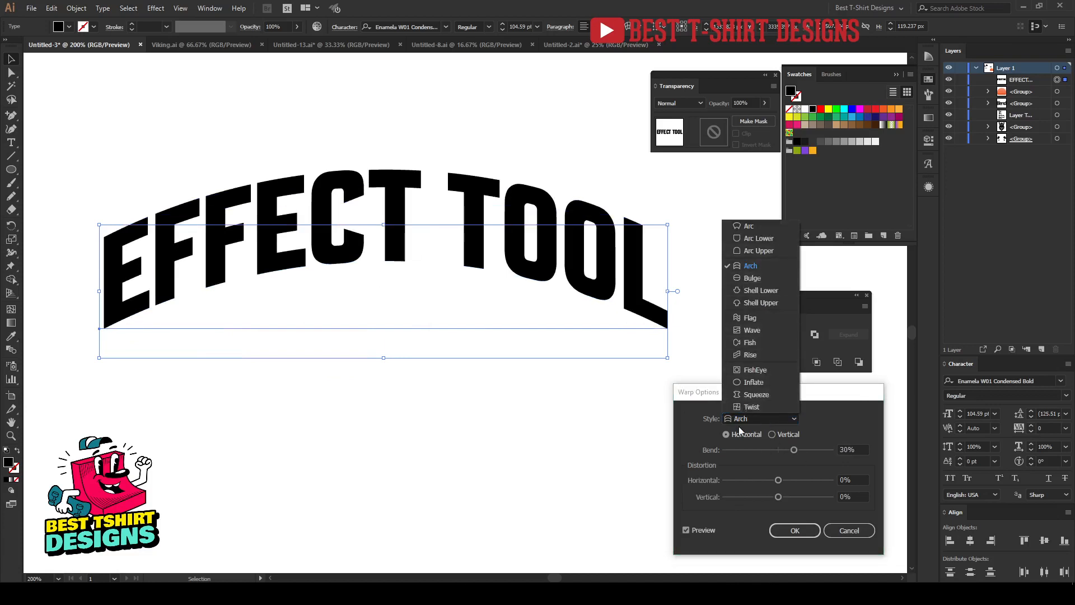
left_click(840, 400)
left_click(845, 532)
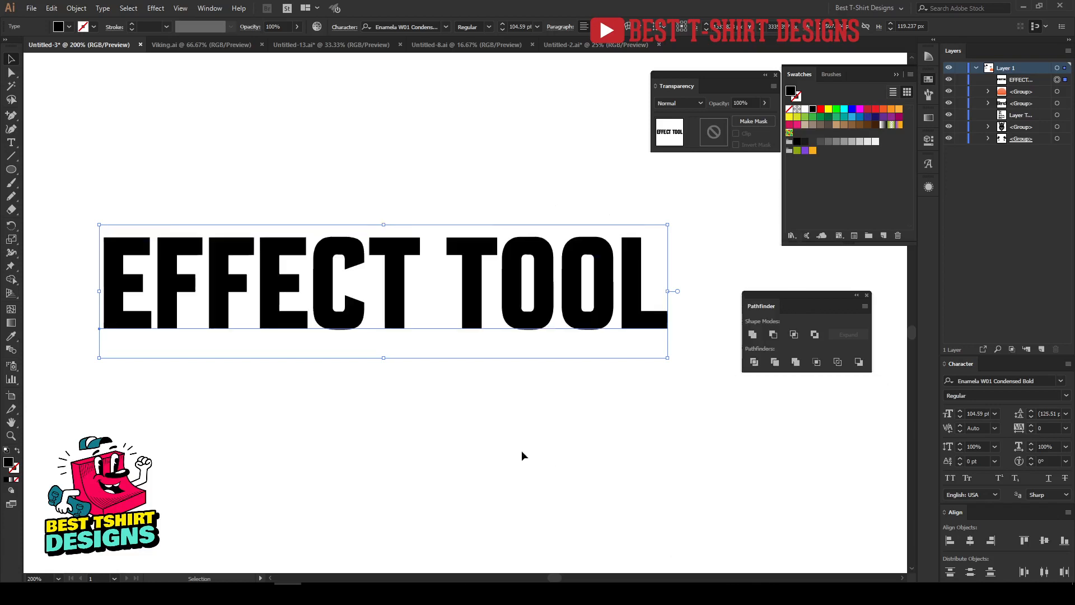
Move the "EFFECT TOOL" text closer below the word "Effect" in the topic list and deselect it
left_click(499, 426)
left_click_drag(216, 149, 472, 456)
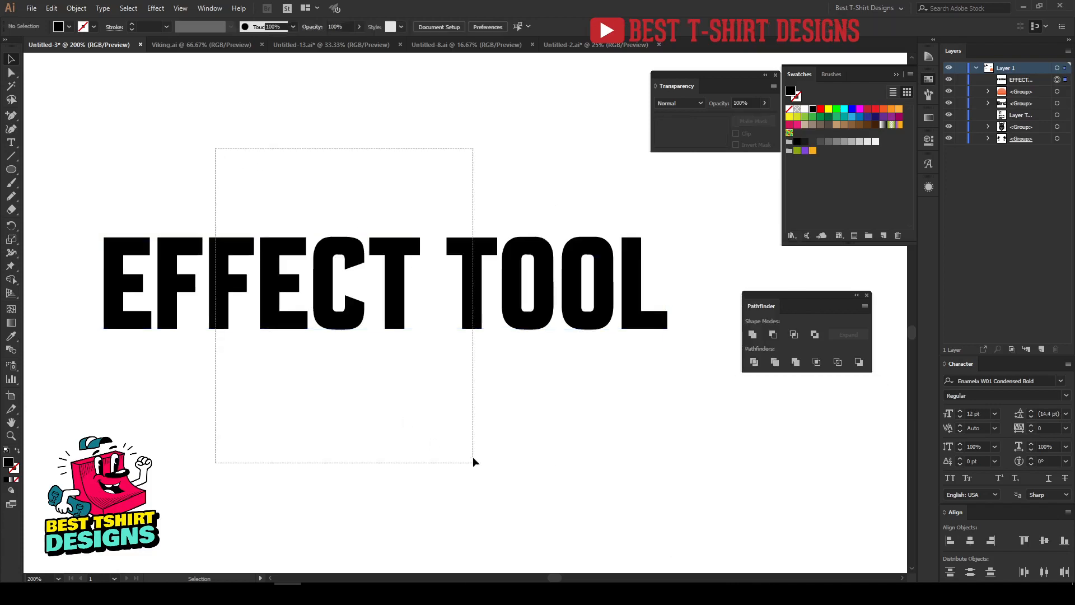
scroll(465, 342, "down", 1)
scroll(464, 337, "down", 1)
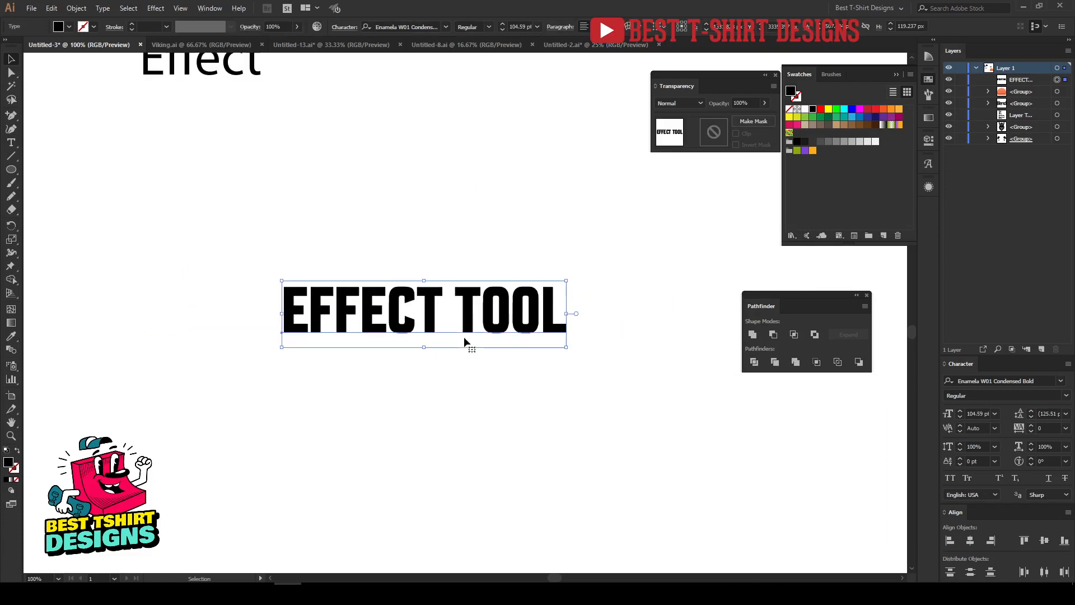
scroll(358, 278, "up", 3)
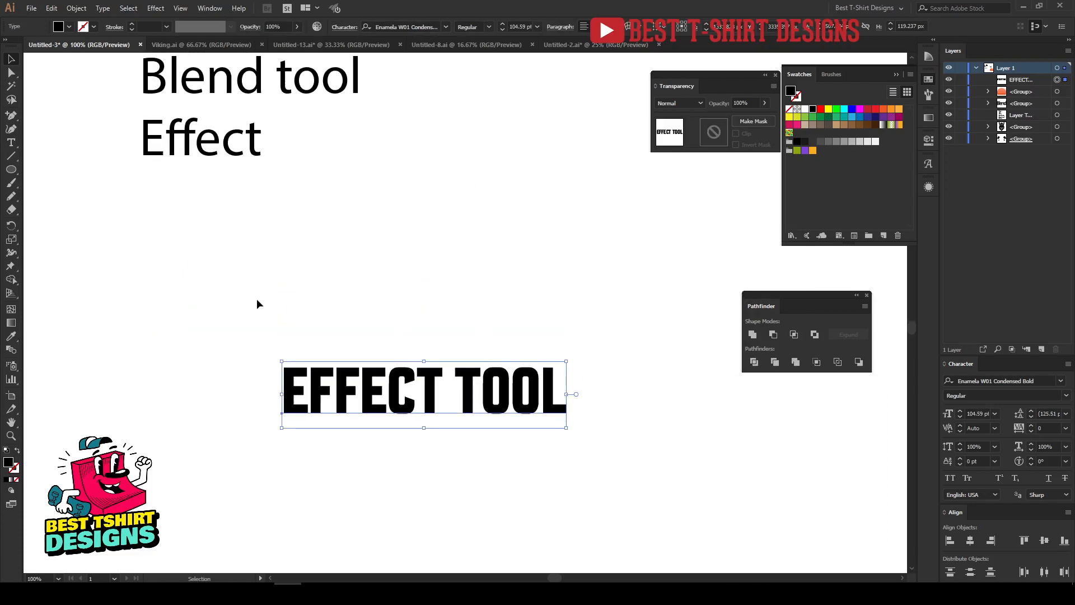
left_click_drag(259, 301, 672, 532)
left_click_drag(237, 312, 647, 521)
left_click_drag(481, 398, 443, 317)
left_click_drag(196, 244, 622, 440)
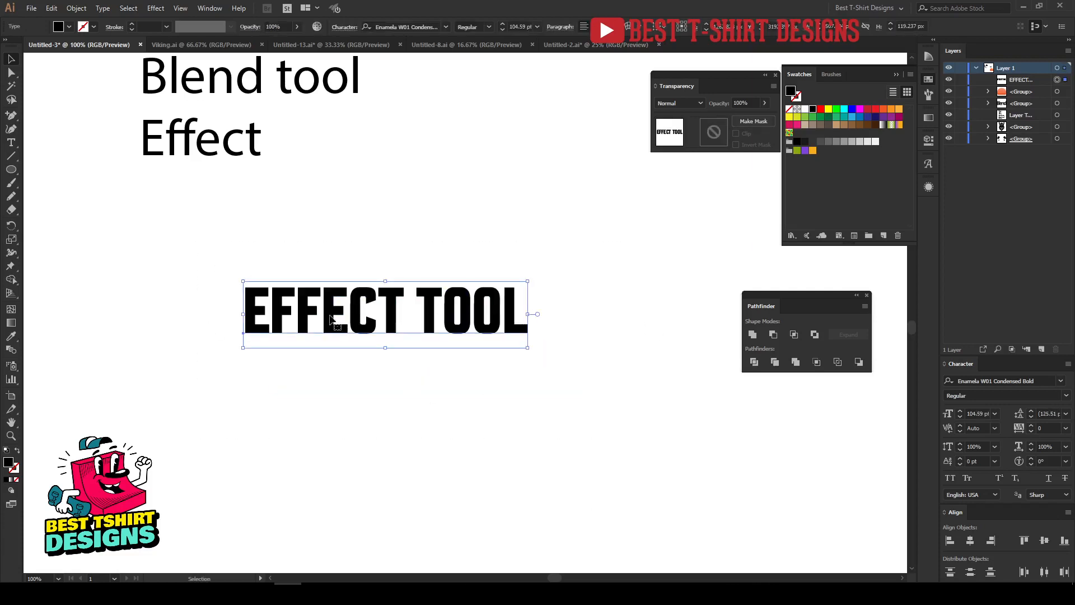
left_click(448, 389)
Detach the Swatches panel from the dock and float it beside the Viking artwork
scroll(448, 390, "down", 1)
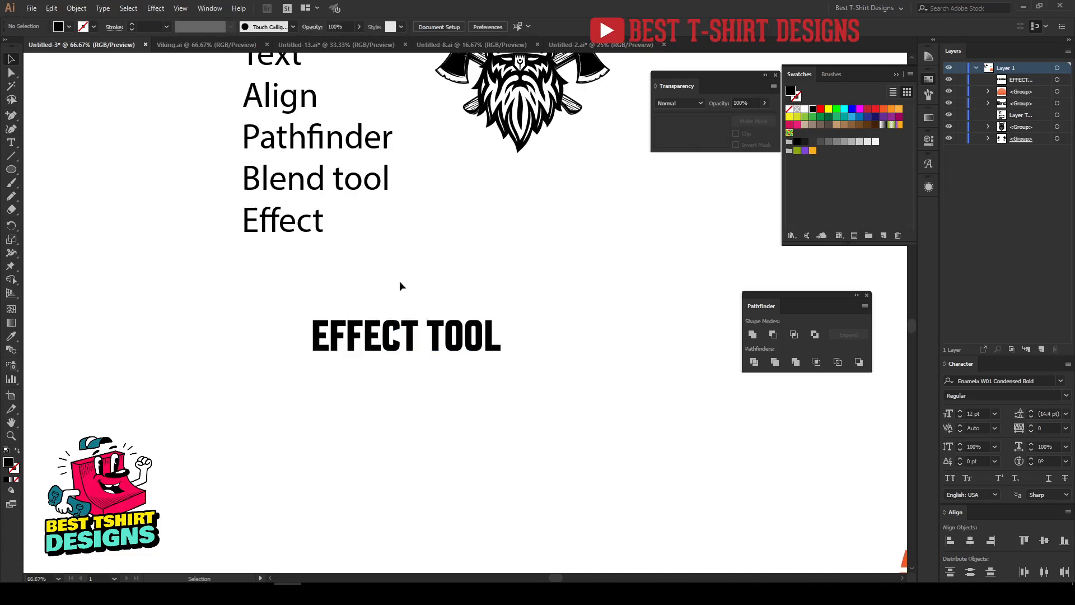
scroll(503, 272, "up", 3)
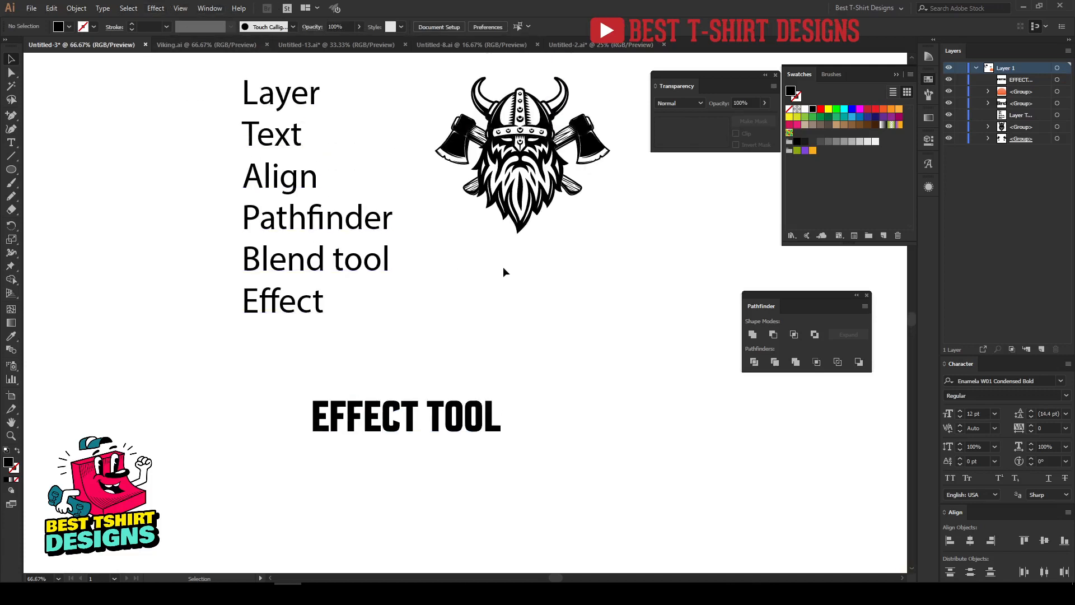
scroll(482, 314, "up", 2)
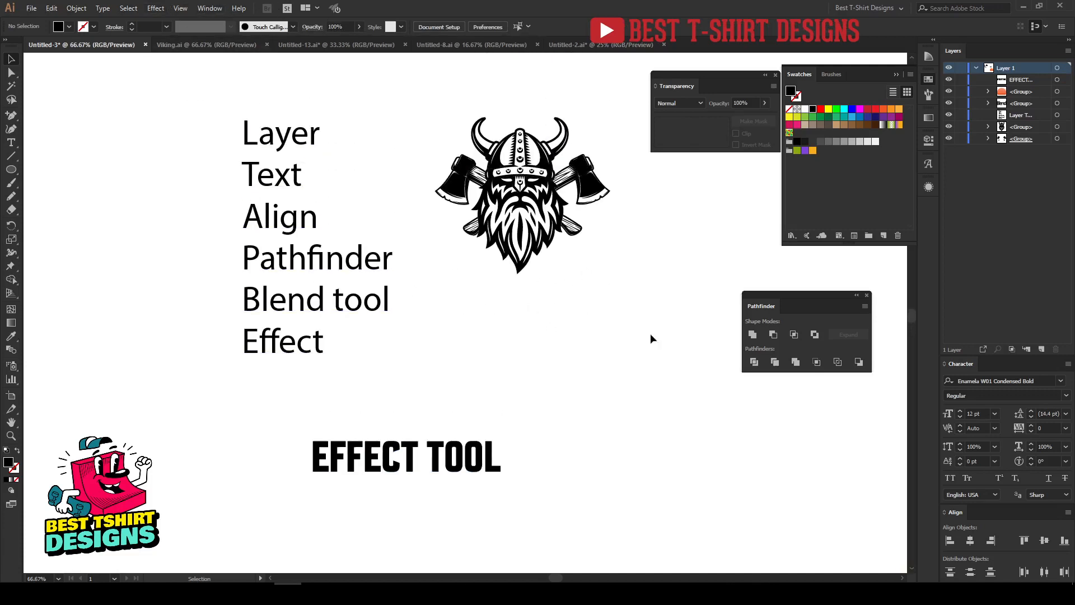
left_click_drag(928, 79, 762, 166)
left_click(762, 166)
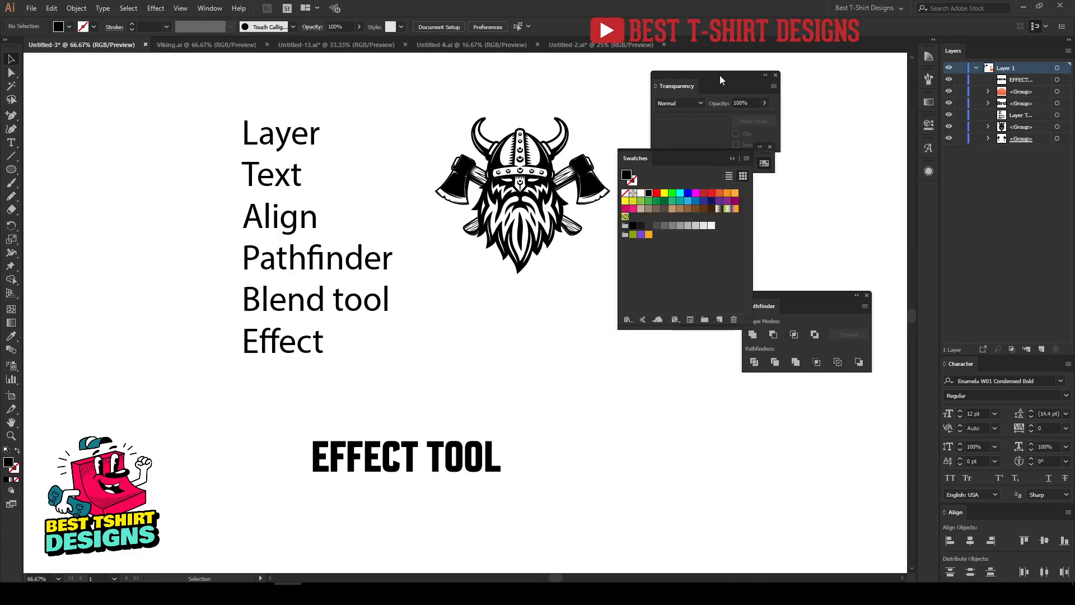
Spread the floating Transparency and Pathfinder panels apart, expand the floating Swatches panel and place it beside the Viking artwork
left_click_drag(702, 76, 587, 66)
left_click_drag(788, 308, 635, 369)
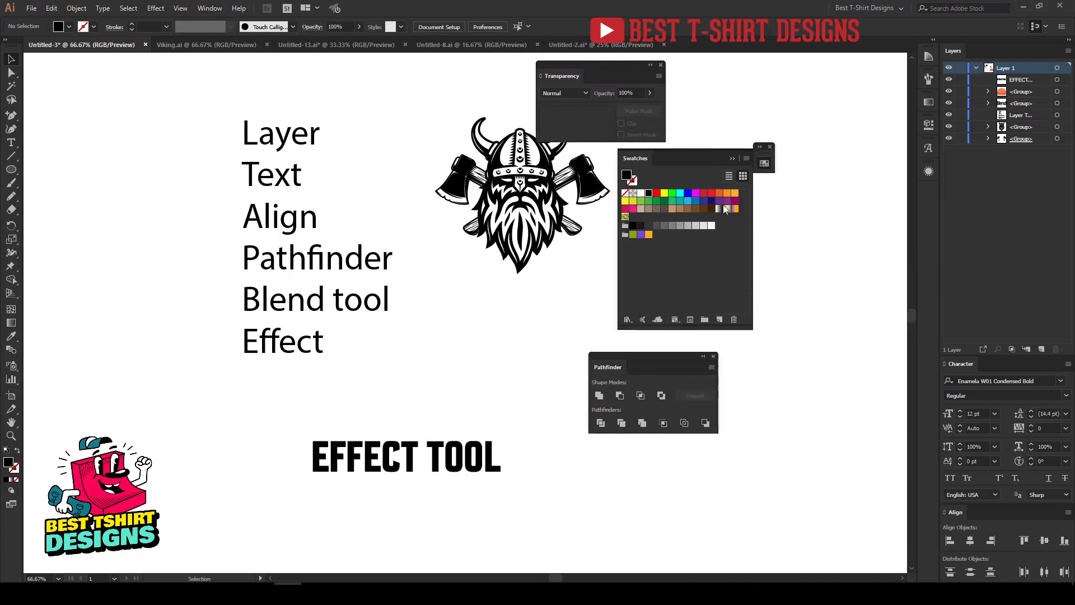
left_click(767, 167)
left_click(768, 168)
left_click_drag(673, 153, 746, 112)
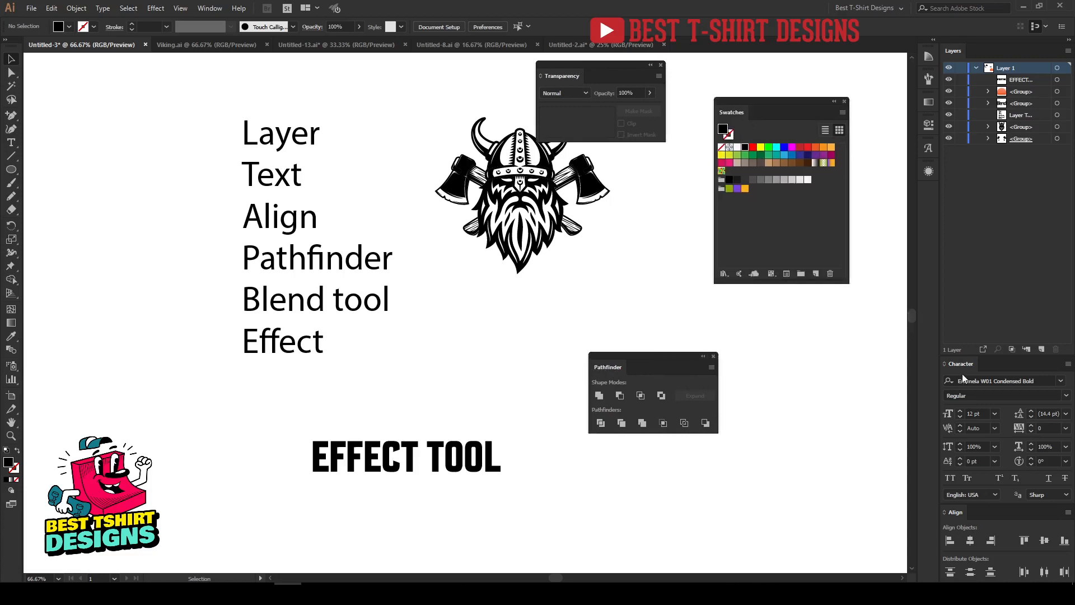
Detach the Character, Align and Layers panels from the dock and float them over the artboard
left_click_drag(961, 365, 465, 274)
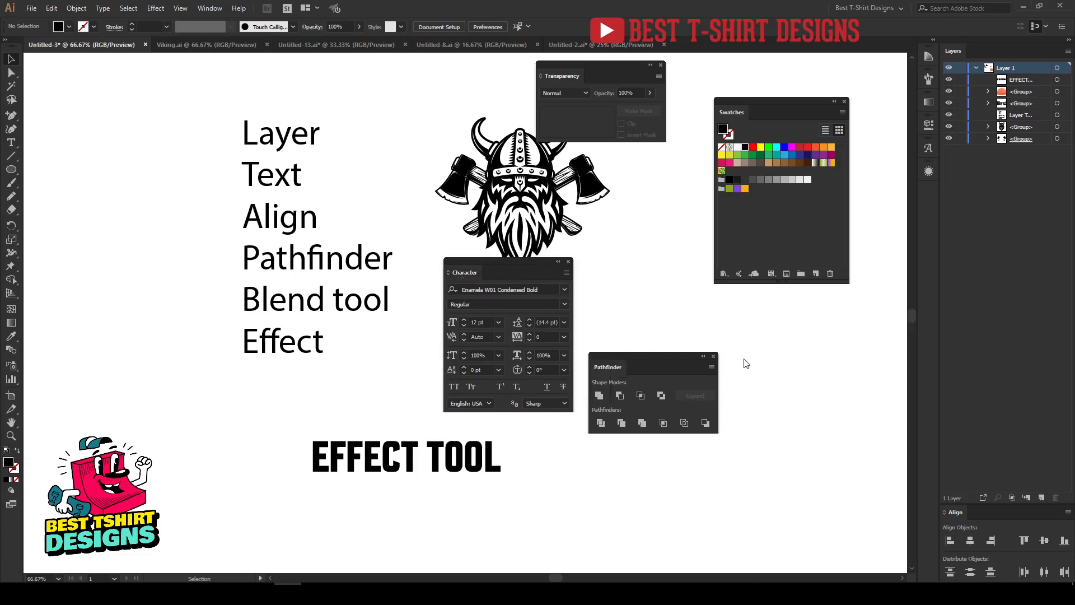
left_click_drag(955, 512, 741, 427)
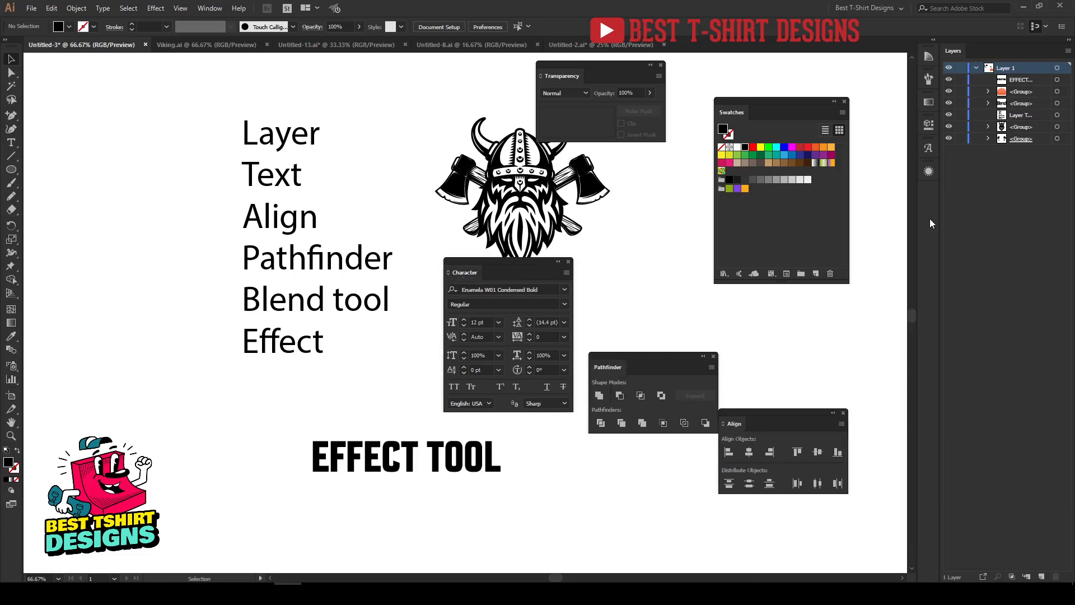
left_click_drag(950, 51, 626, 210)
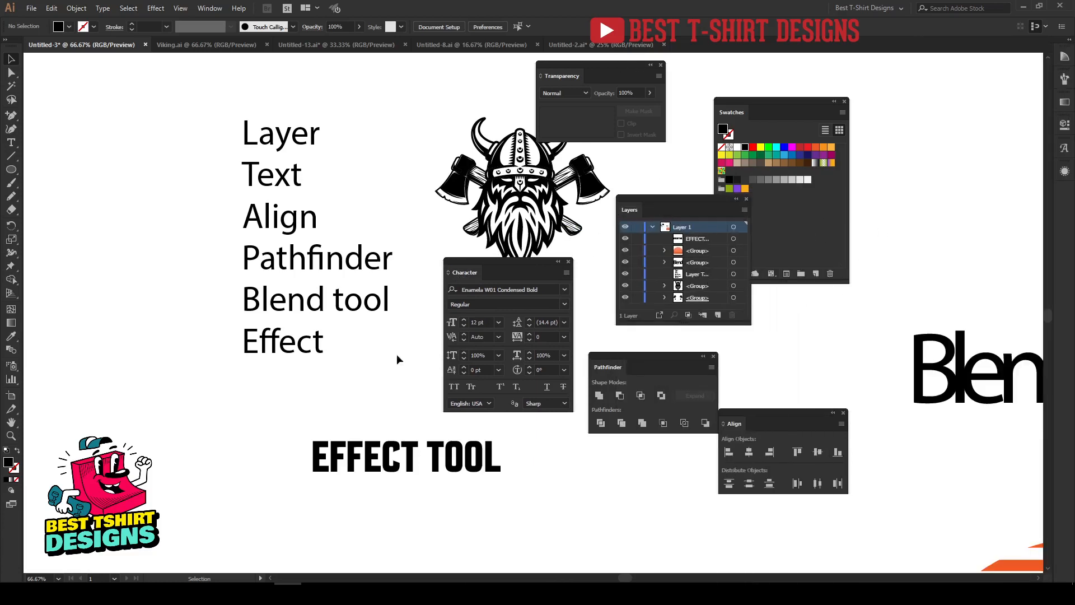
left_click(214, 9)
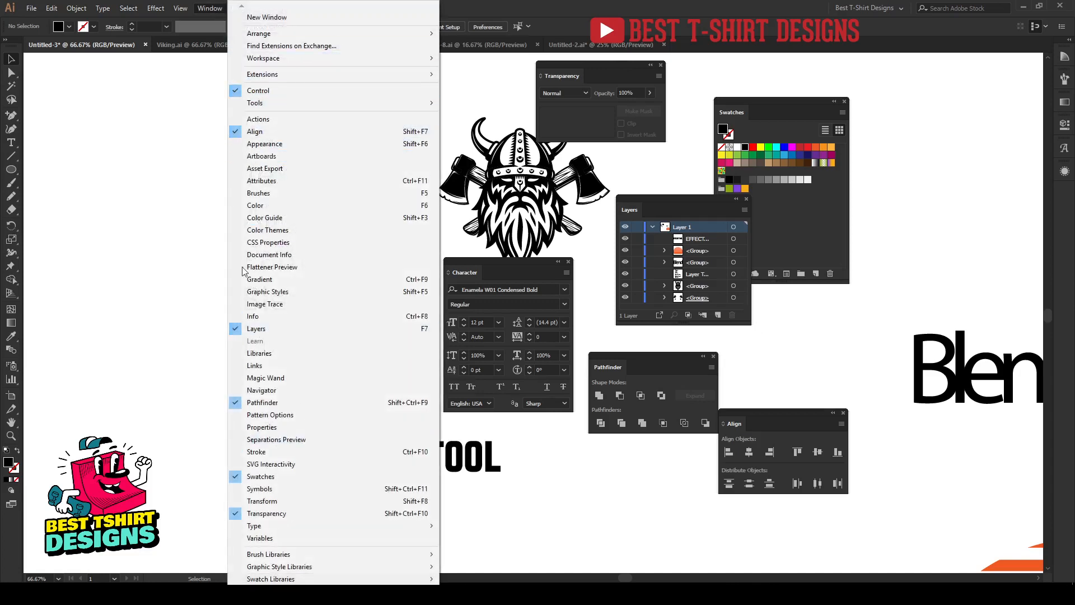
left_click(514, 272)
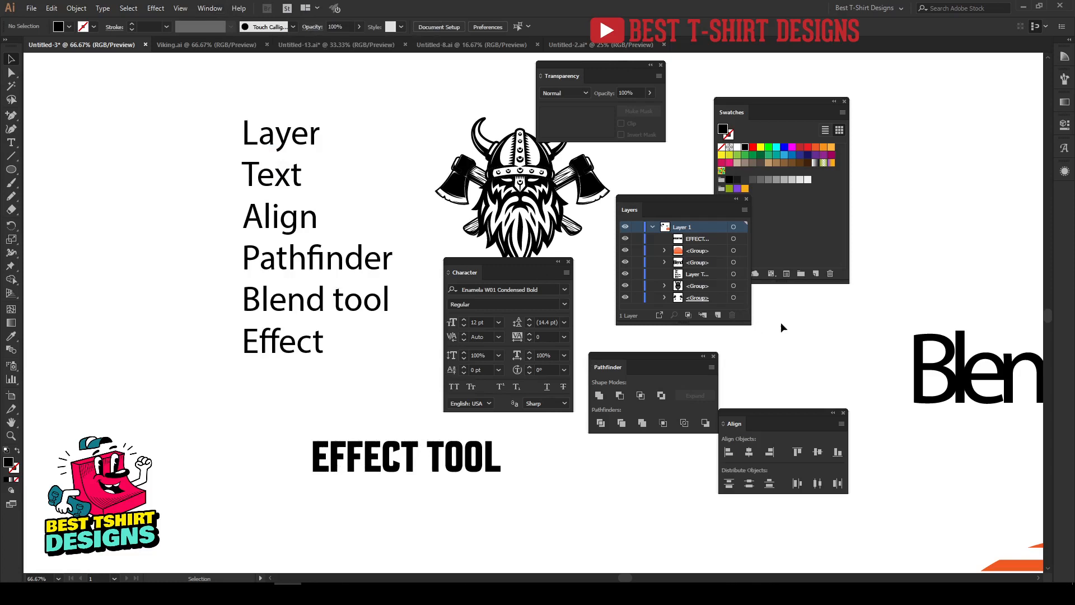
Dock the Layers, Character, Pathfinder, Align and Transparency panels again, and return the Swatches panel to the collapsed icon strip
left_click_drag(630, 212, 1024, 107)
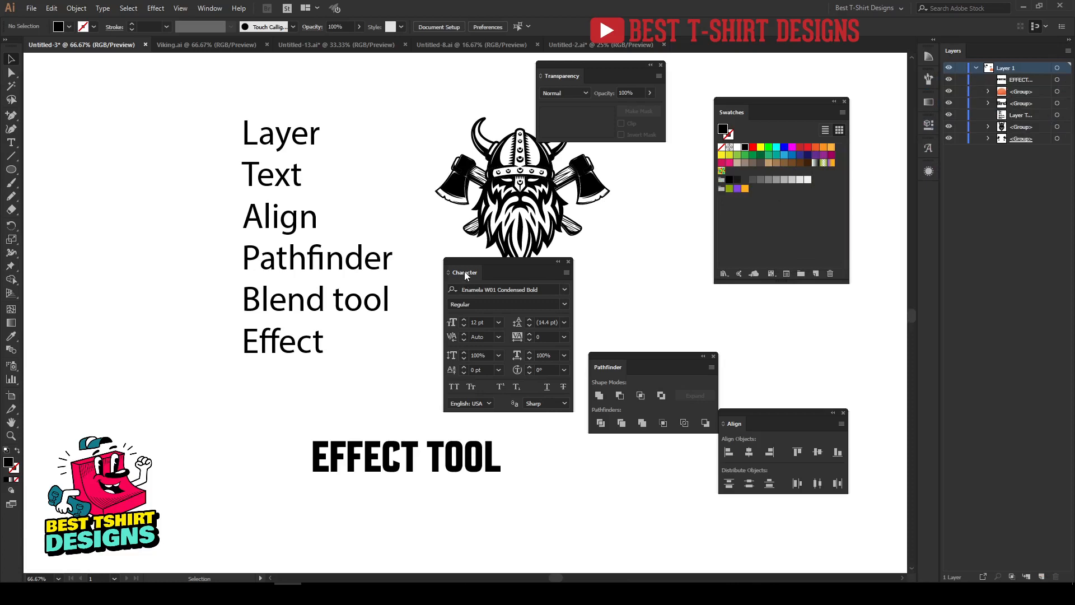
left_click_drag(480, 273, 973, 562)
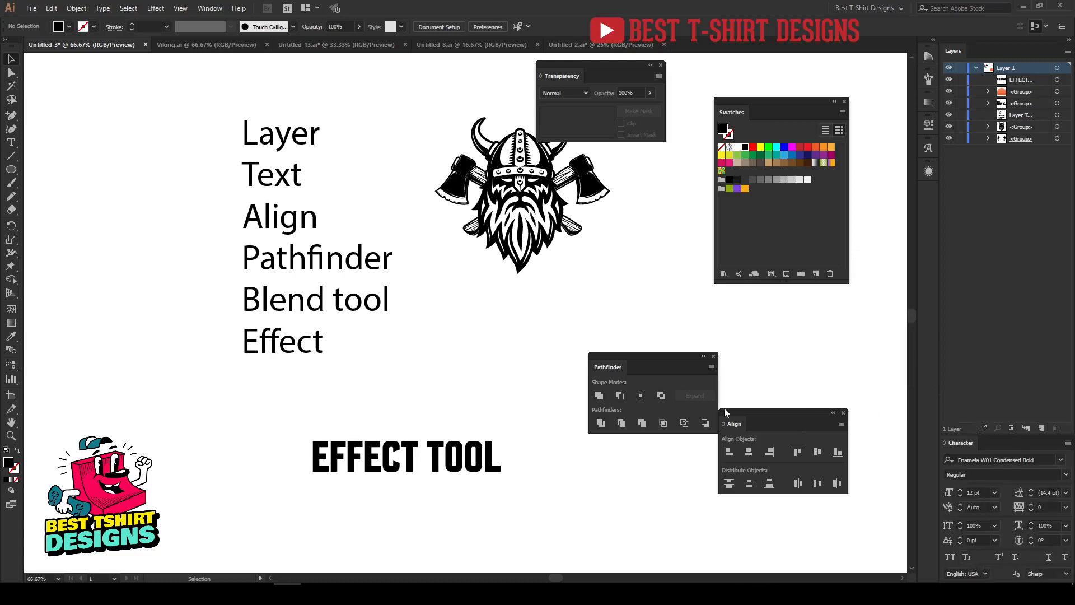
left_click_drag(608, 367, 975, 571)
left_click_drag(754, 432, 973, 571)
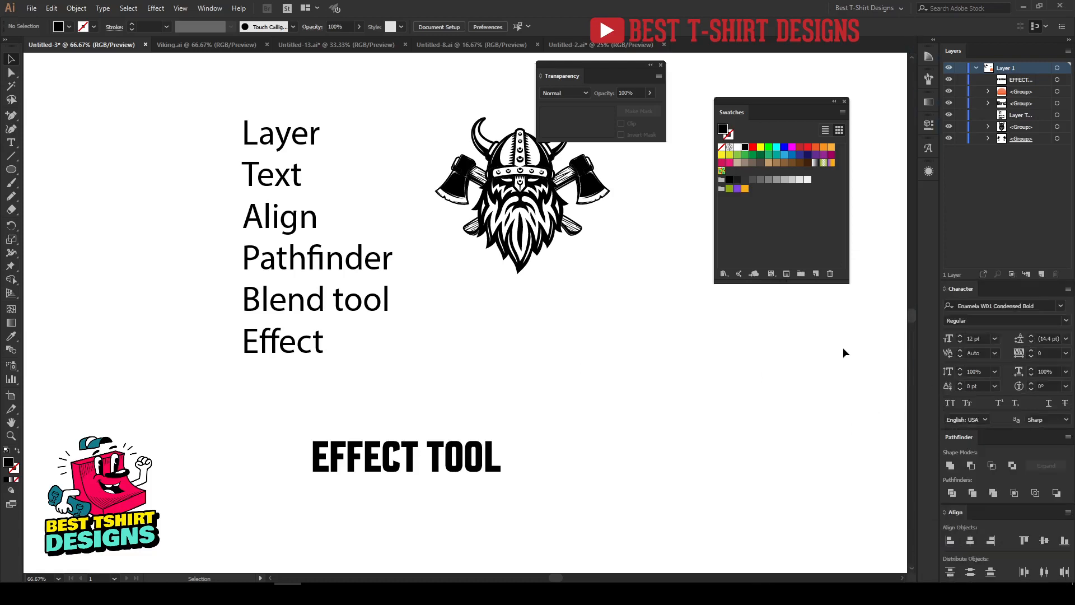
left_click_drag(575, 78, 991, 279)
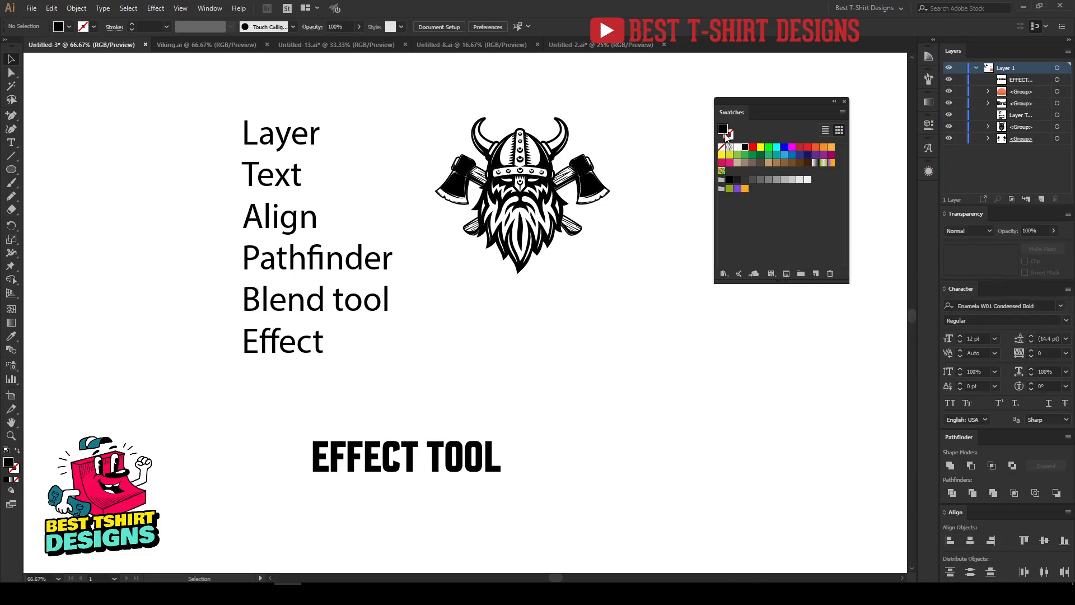
left_click_drag(745, 113, 931, 68)
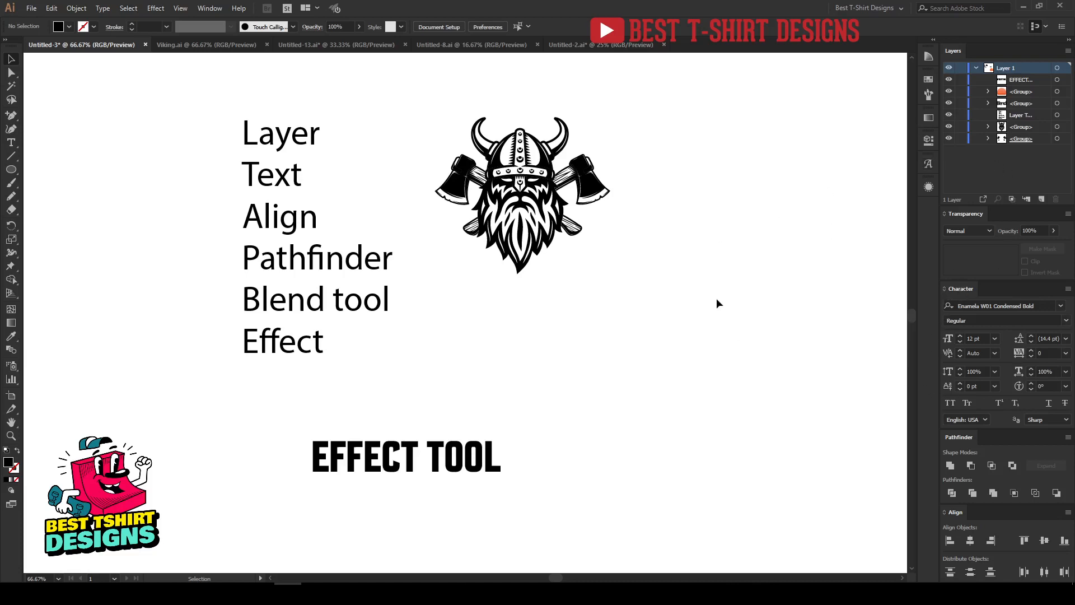
Examine the workspace list and its New Workspace dialog without creating a workspace
left_click(865, 8)
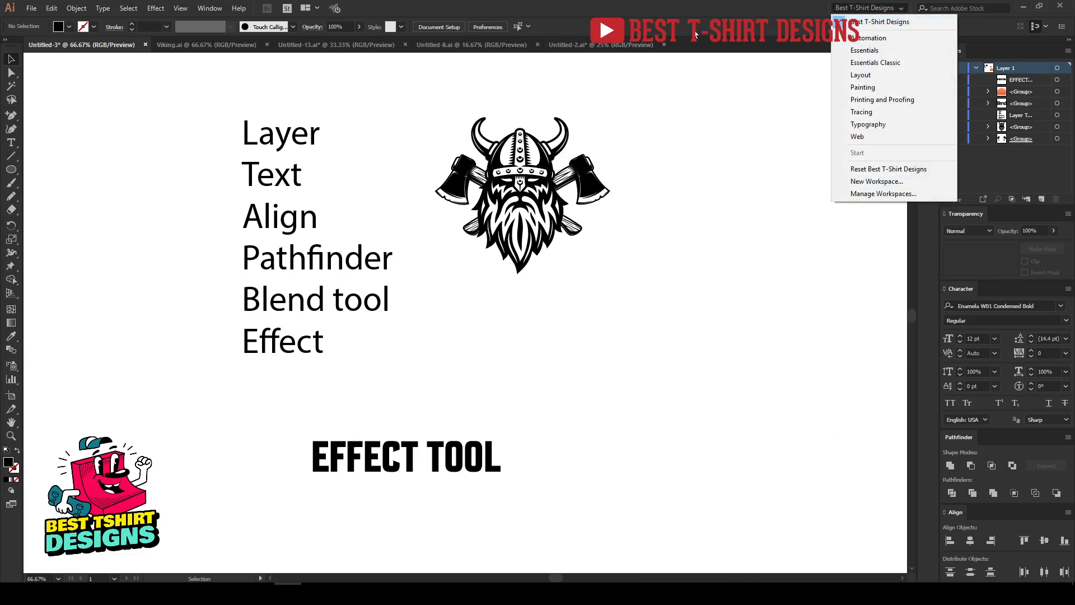
left_click(728, 23)
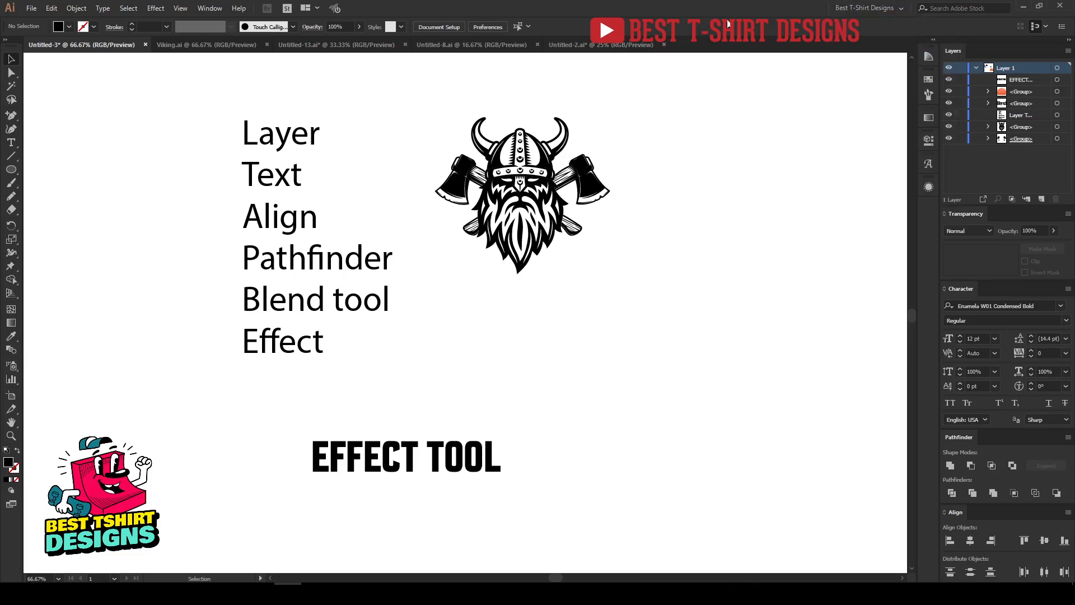
left_click(872, 8)
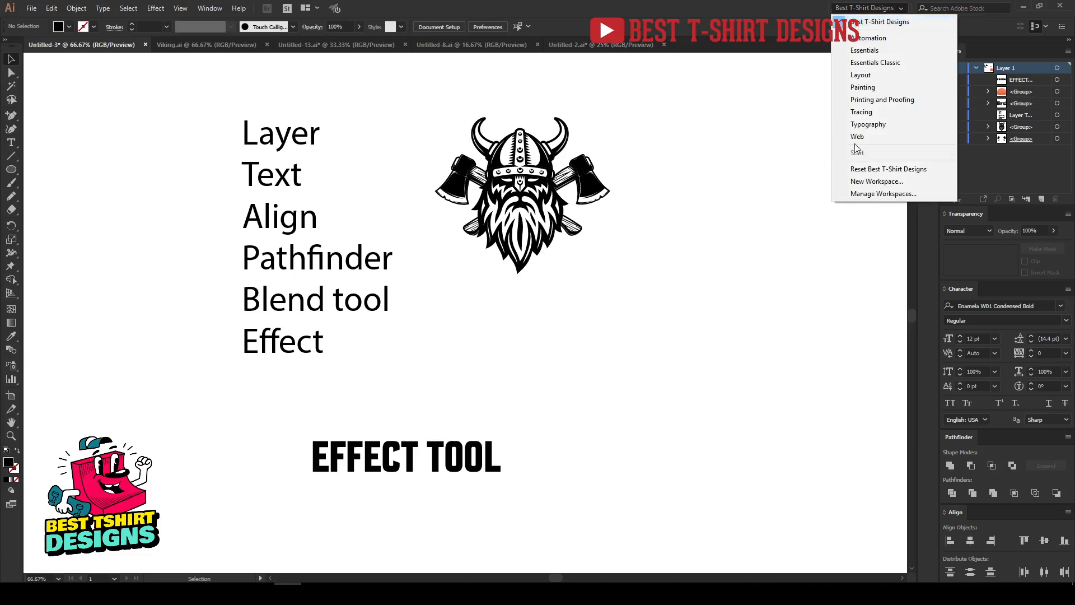
left_click(868, 181)
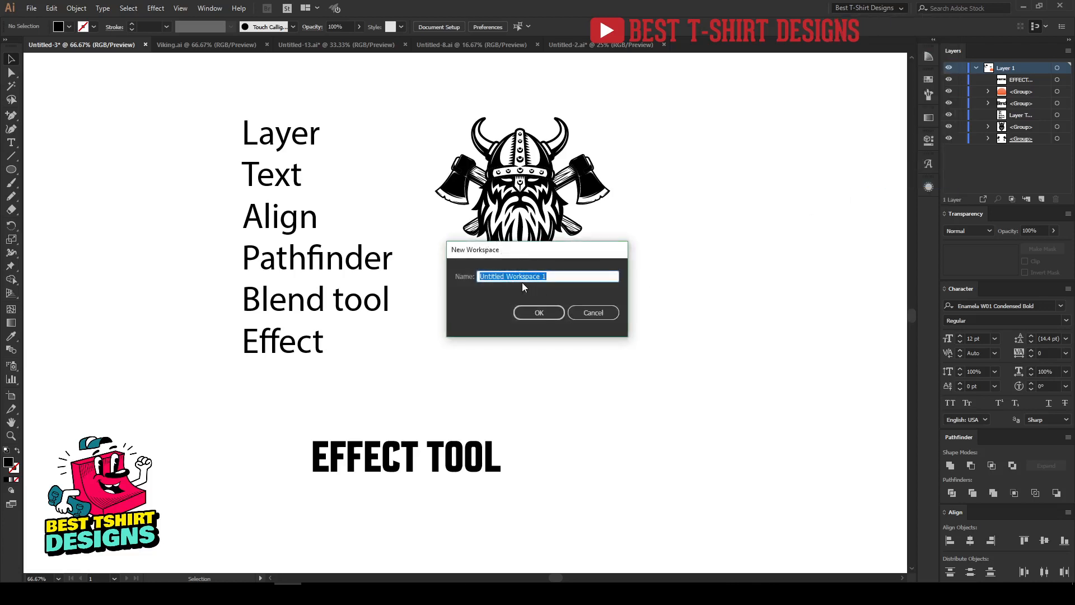
left_click(593, 313)
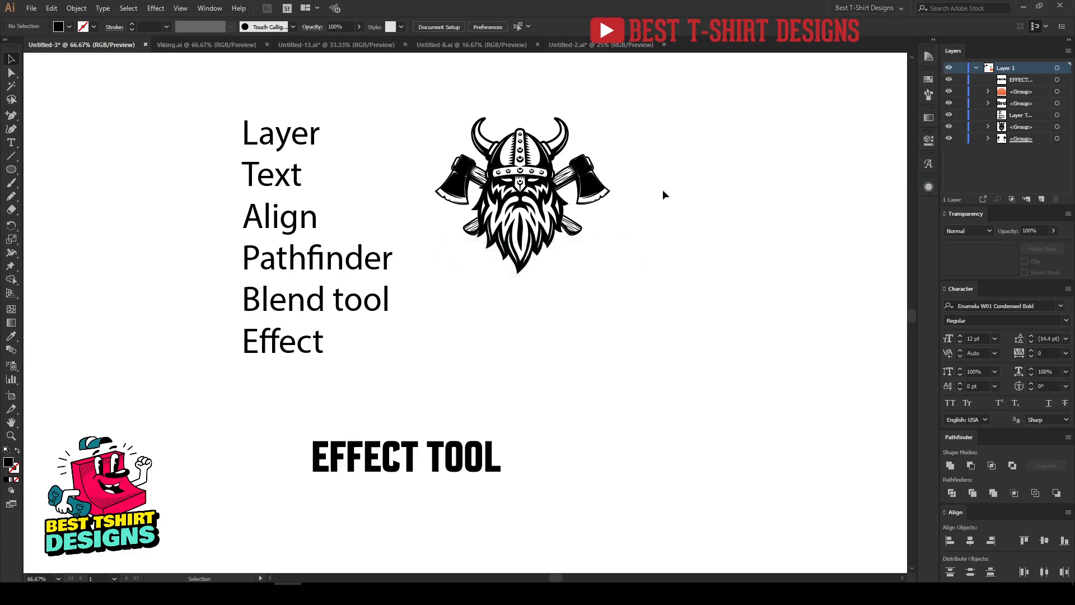
left_click(859, 8)
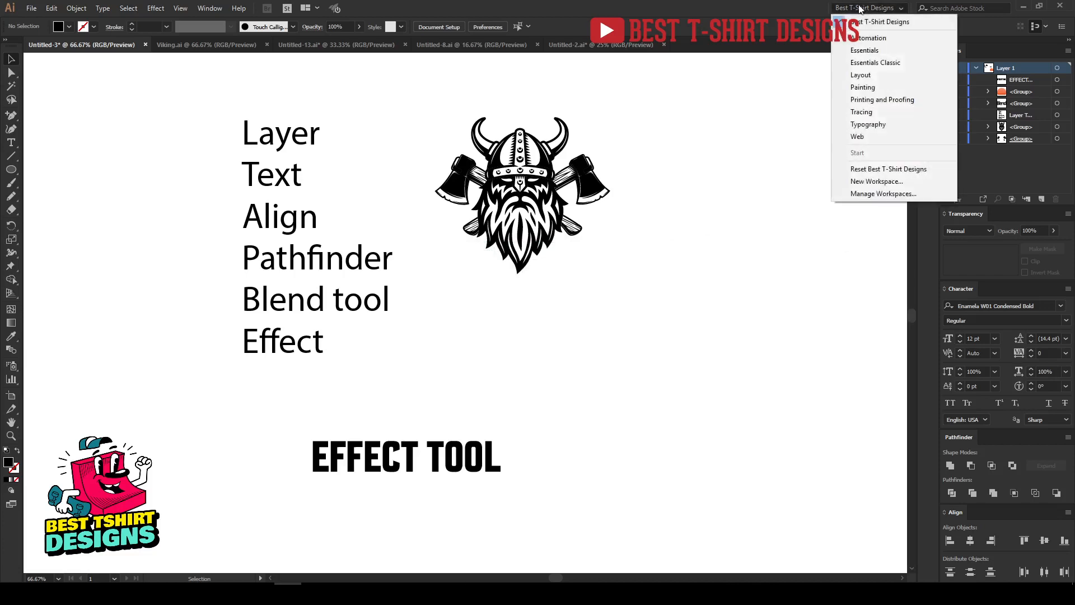
left_click(763, 175)
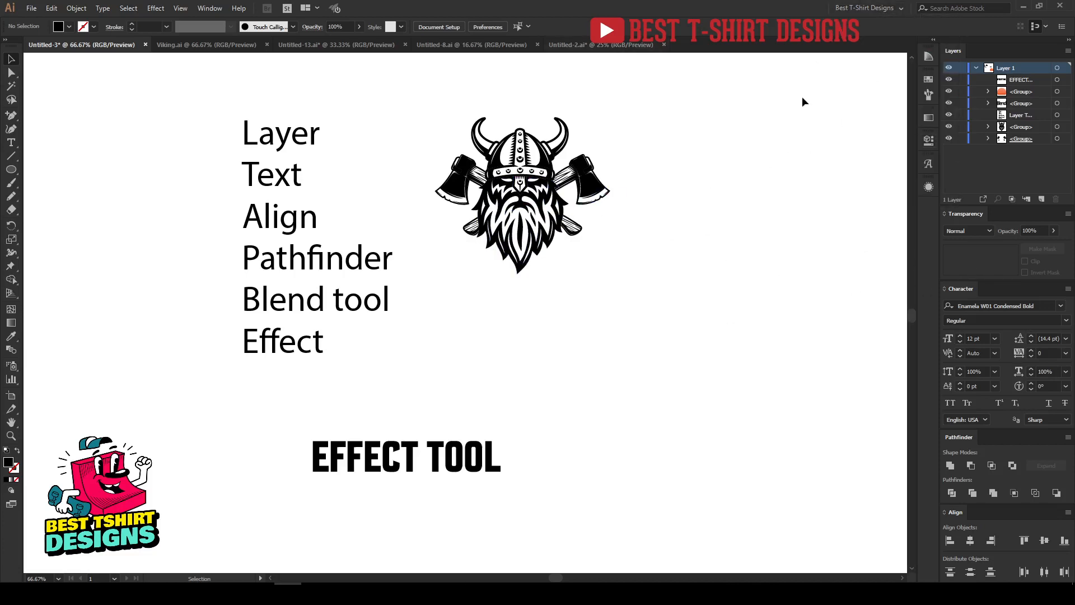
Float the Transparency and Character panels over the artboard, and reset the Best T-Shirt Designs workspace to its saved layout
left_click_drag(962, 214, 714, 229)
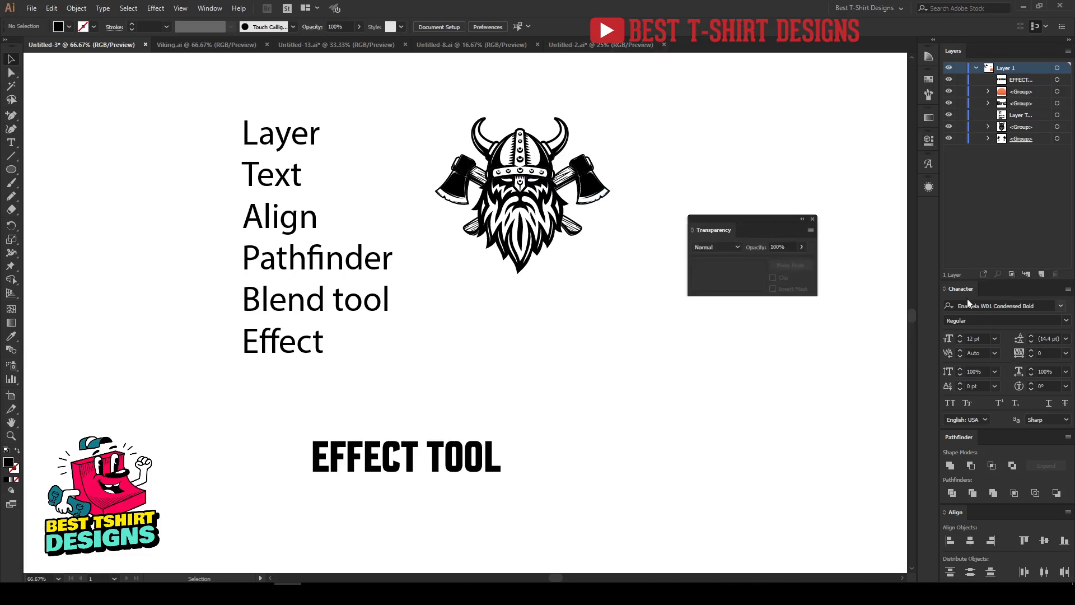
left_click_drag(962, 297, 592, 319)
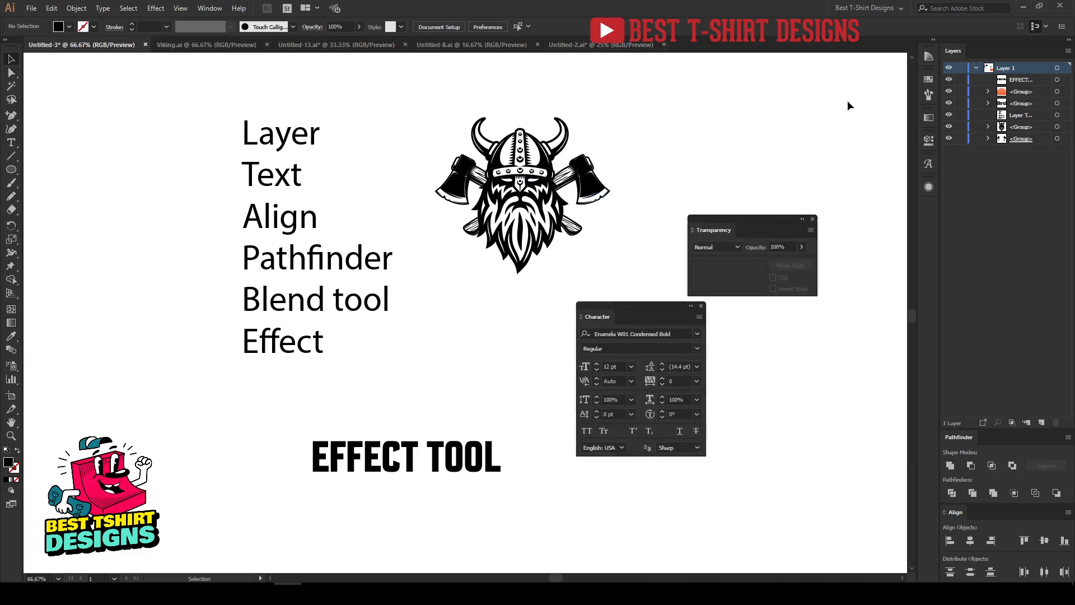
left_click(862, 8)
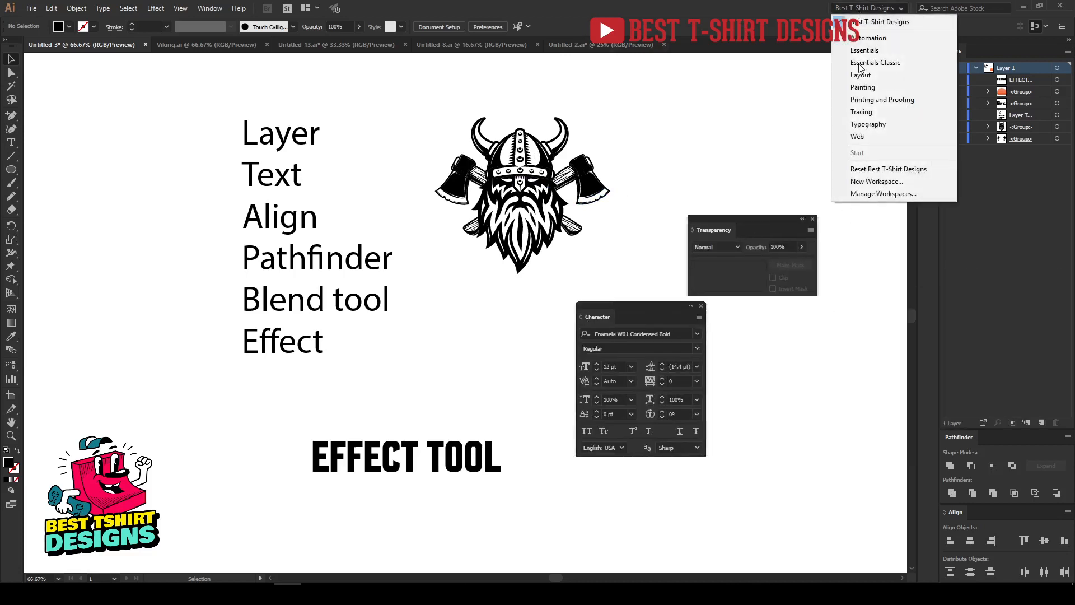
left_click(889, 172)
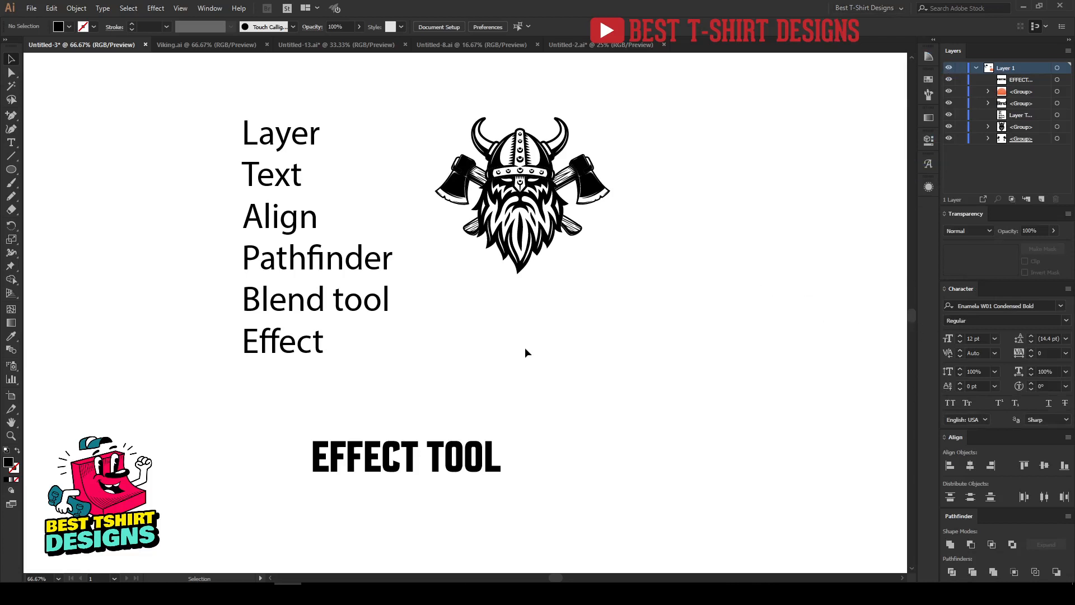
left_click_drag(167, 90, 668, 523)
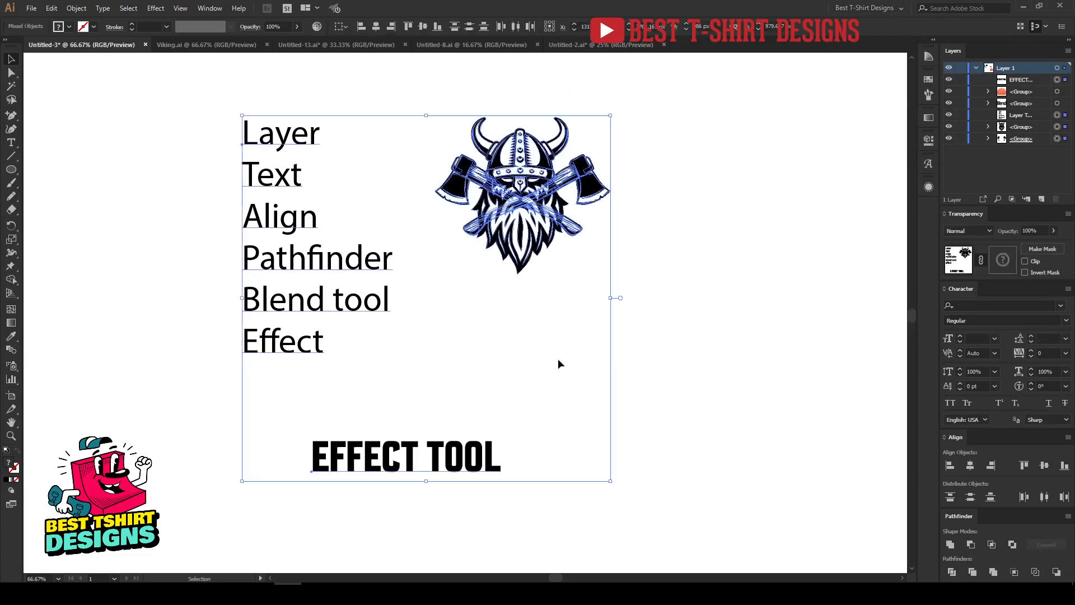
left_click(493, 337)
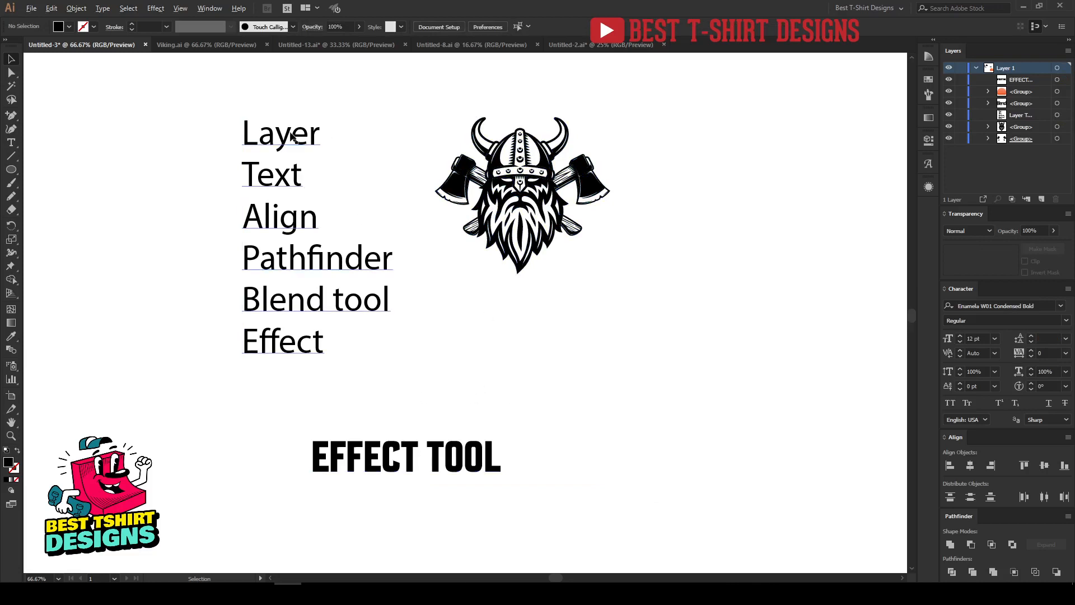
scroll(291, 136, "up", 1)
left_click_drag(444, 251, 419, 245)
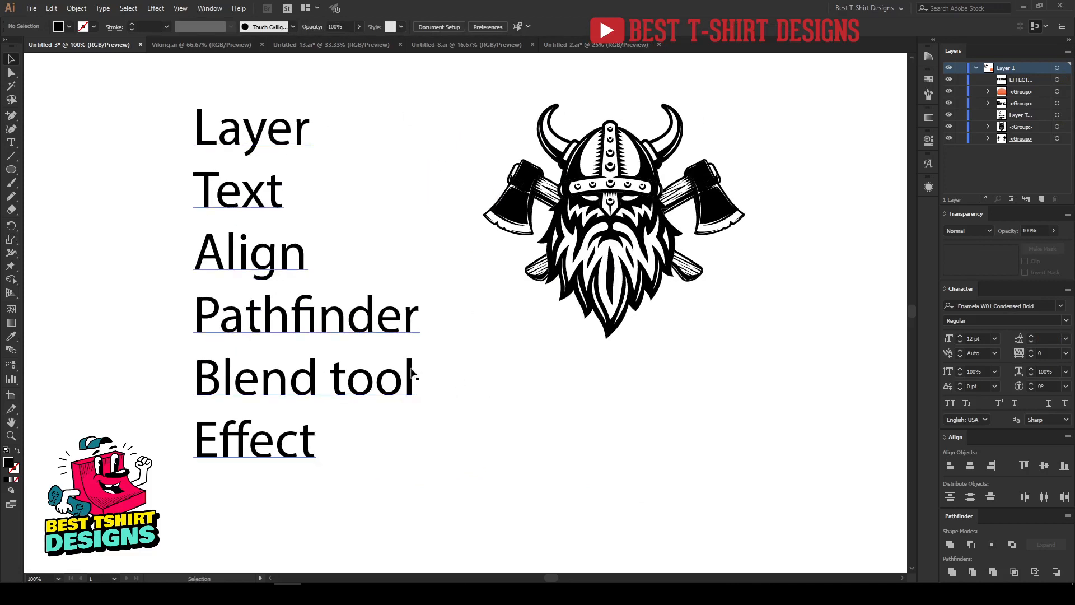
scroll(311, 189, "down", 1)
left_click_drag(413, 123, 630, 289)
left_click(547, 364)
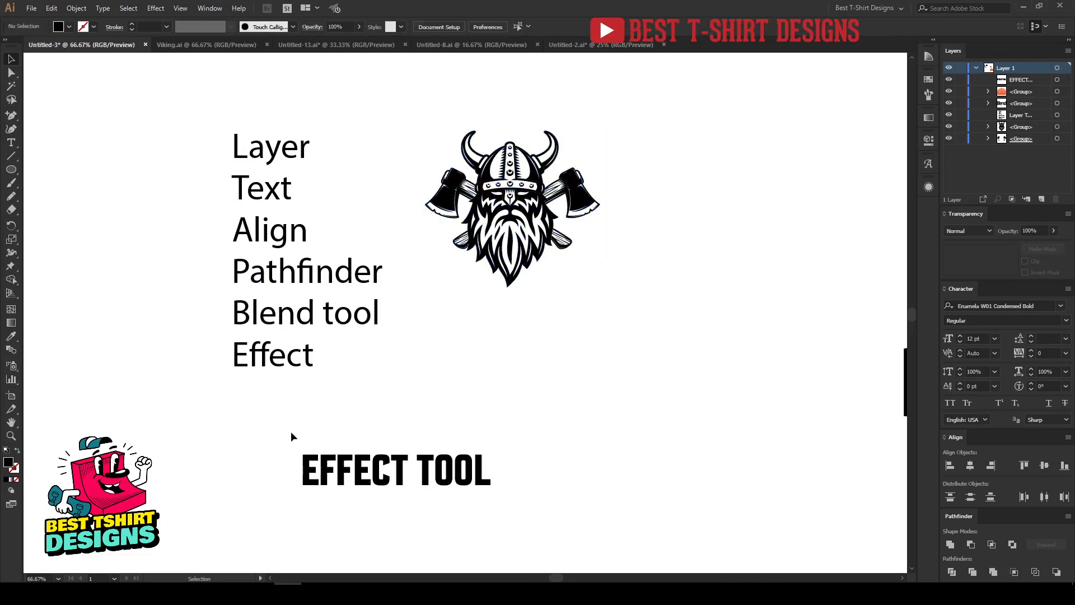
left_click_drag(248, 430, 629, 456)
left_click(629, 455)
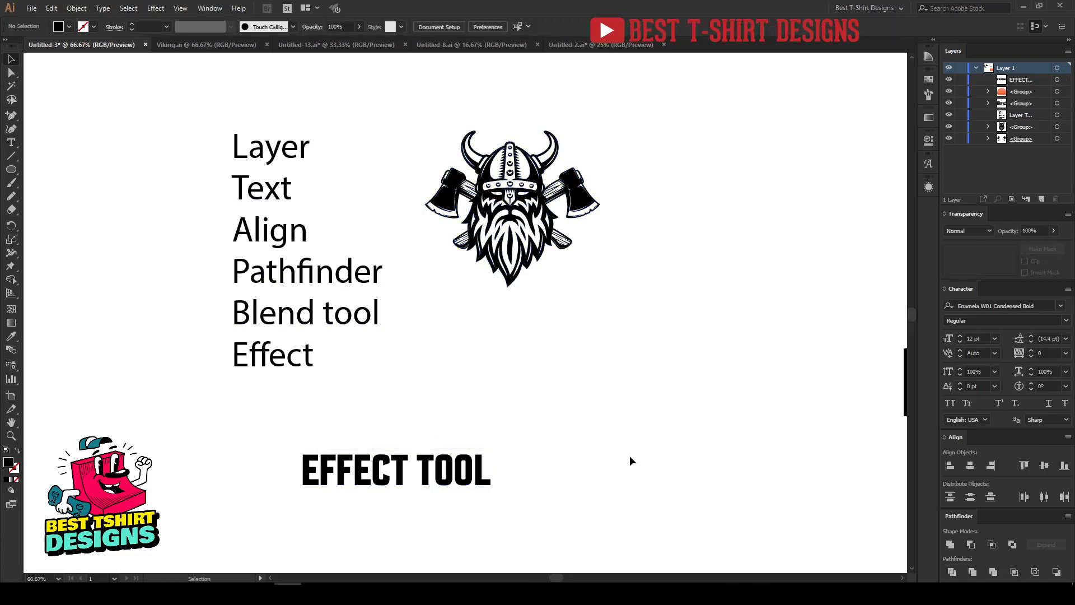